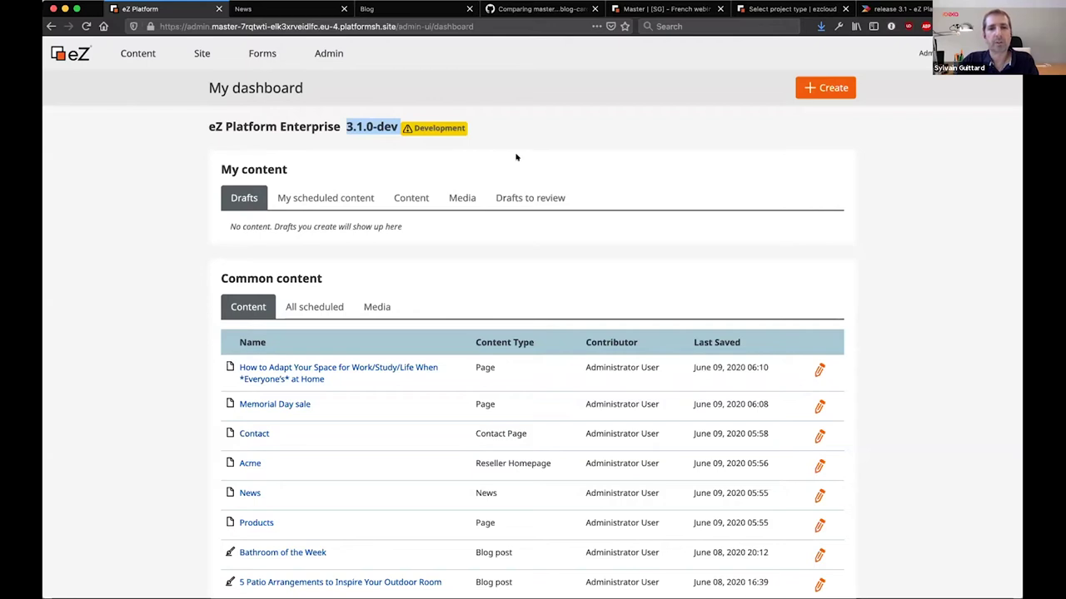
Clear the highlight on the 3.1.0-dev version number on the dashboard
left_click(516, 157)
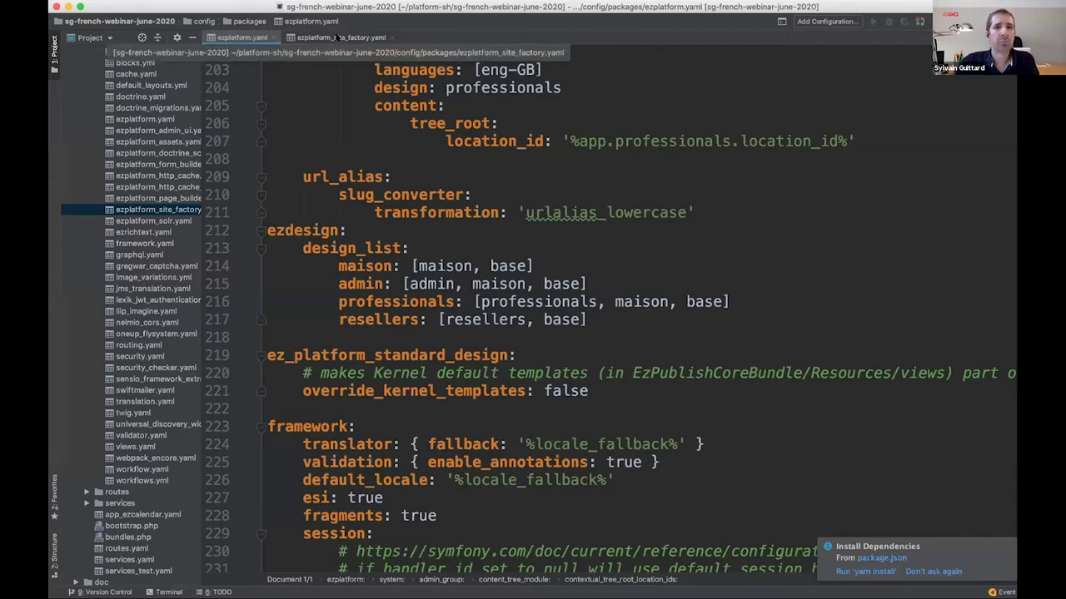
Review ezplatform_site_factory.yaml's Reseller Site template, then mark line 217 in ezplatform.yaml
left_click(338, 38)
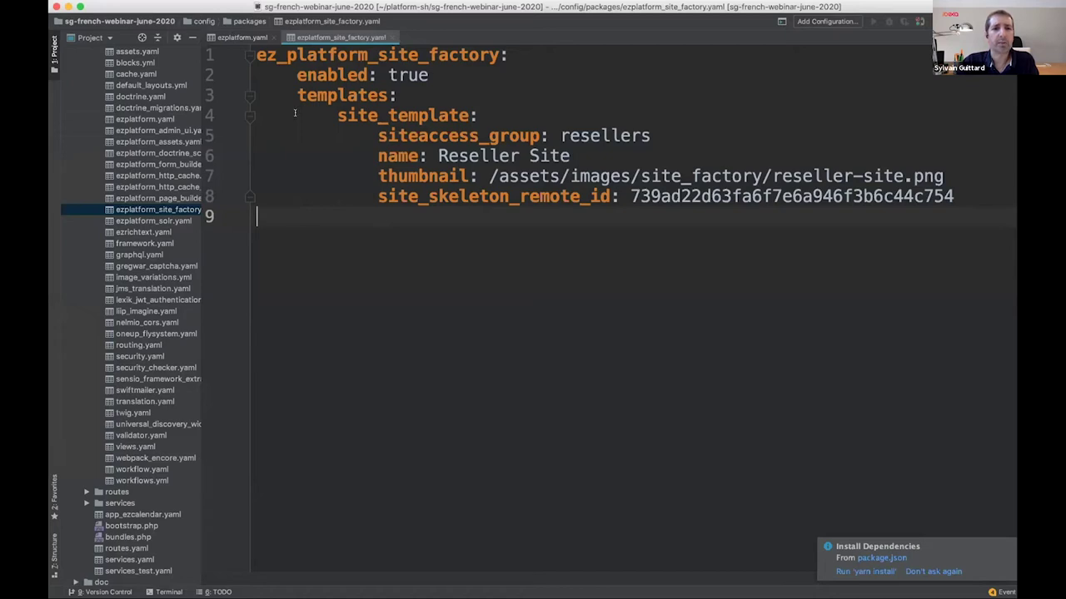
left_click(232, 38)
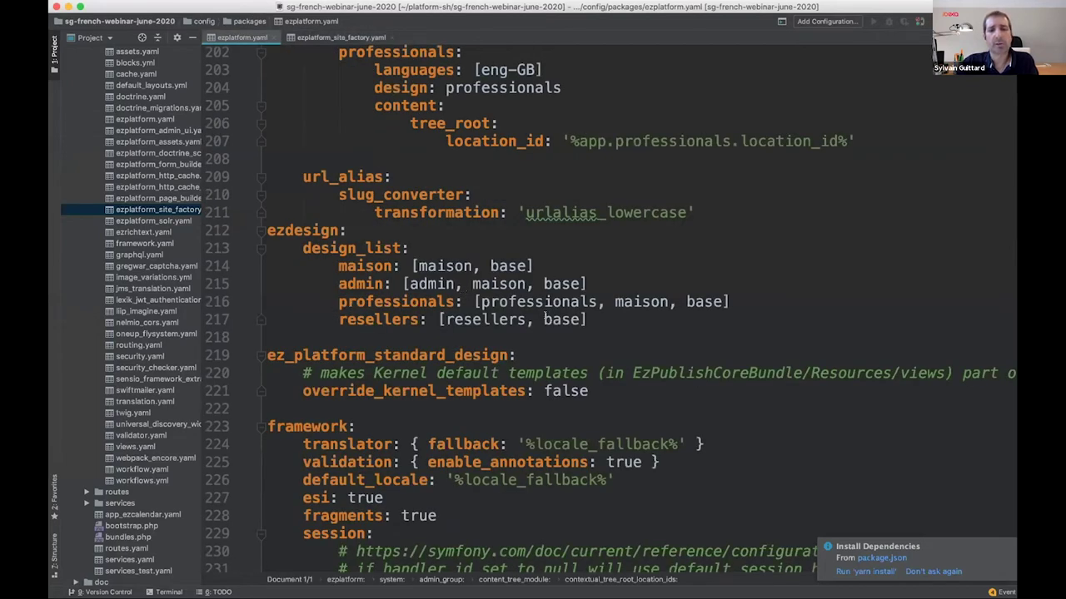
left_click(215, 319)
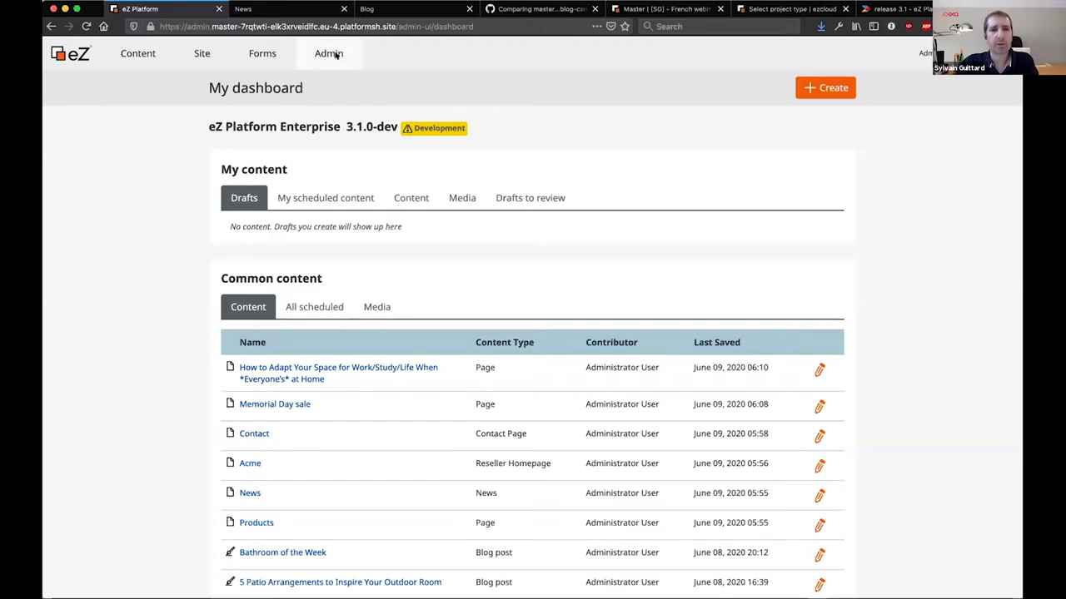
Browse the Reseller Home site skeleton's Contact page and select its title
left_click(332, 52)
left_click(650, 82)
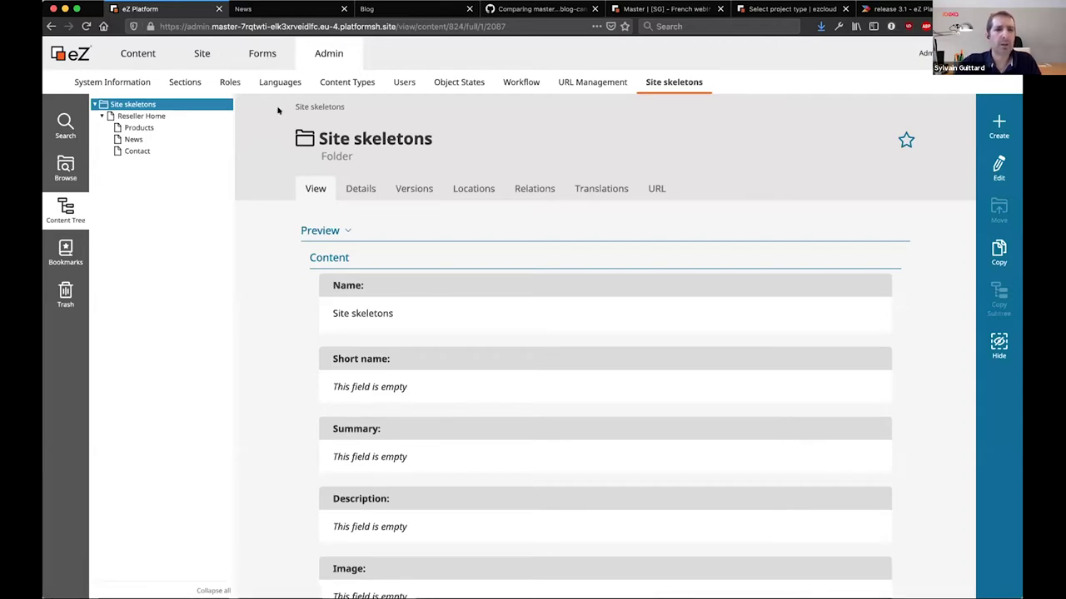
left_click(151, 118)
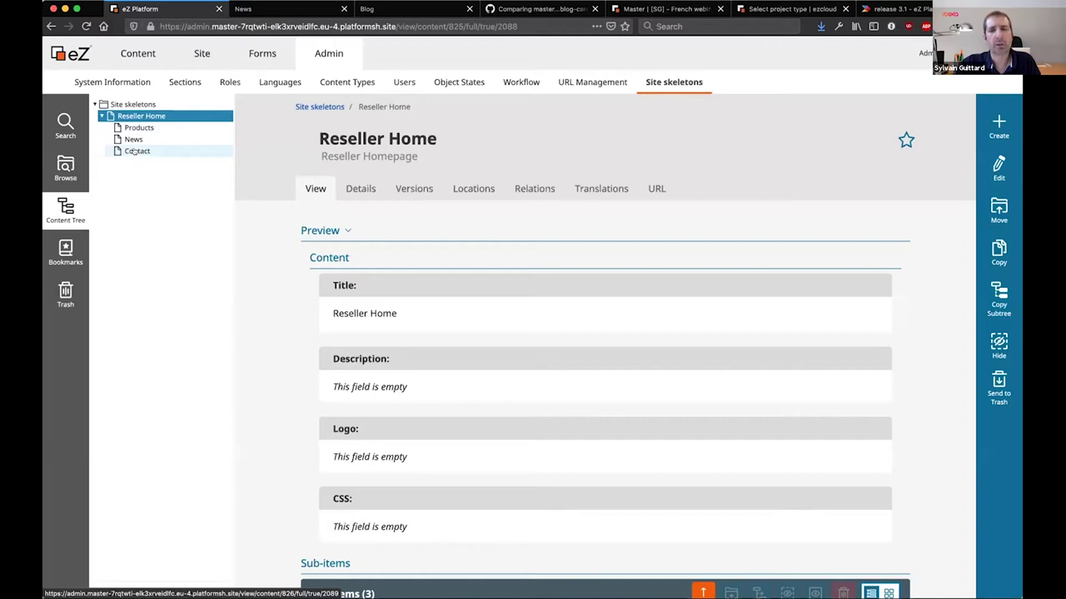
left_click(135, 152)
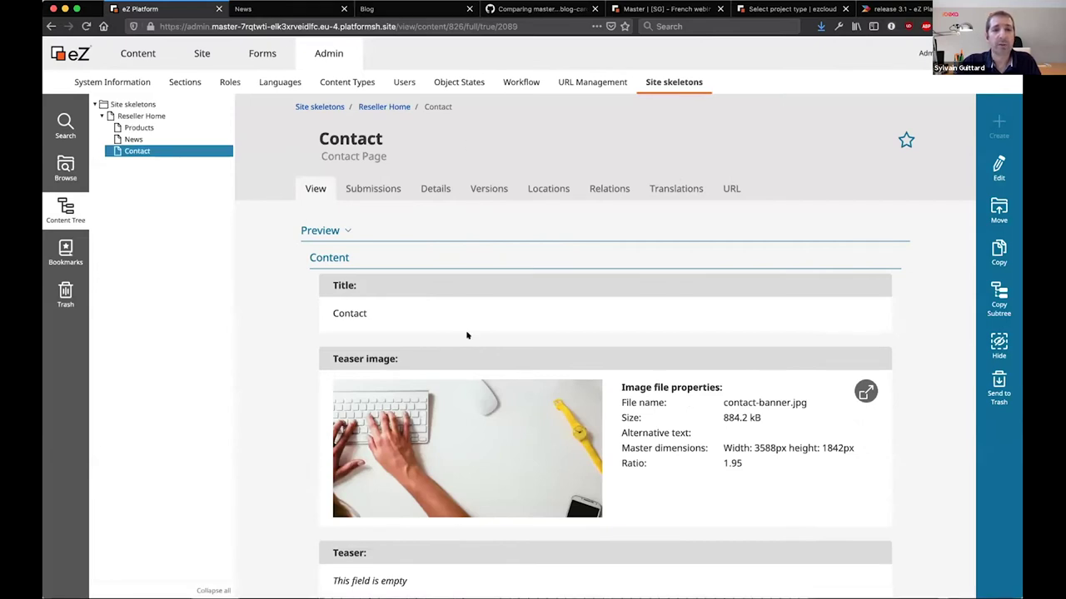
scroll(467, 334, "down", 4)
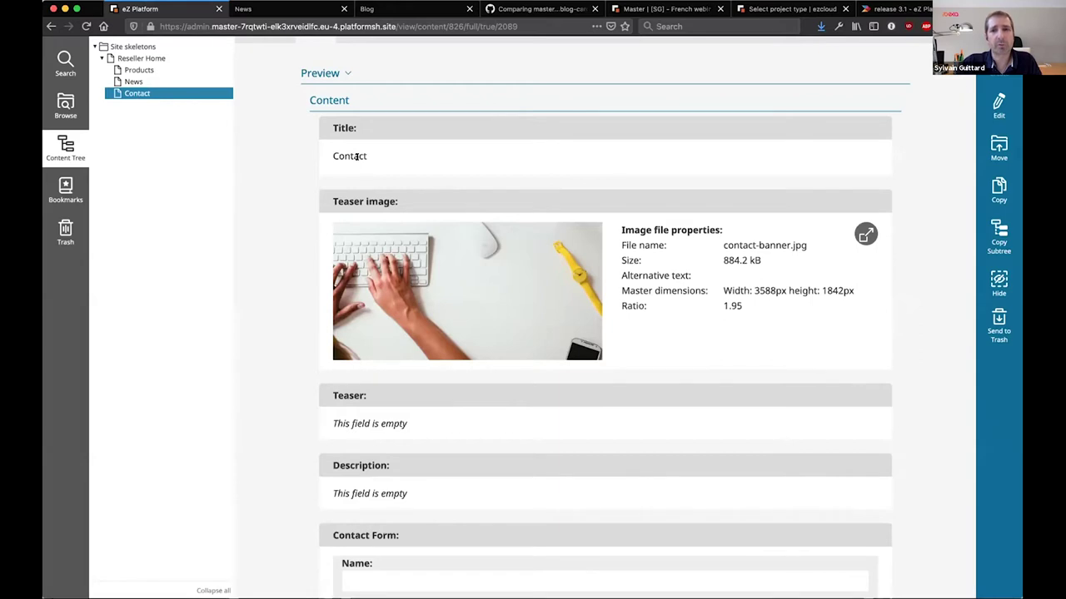
left_click_drag(333, 156, 385, 157)
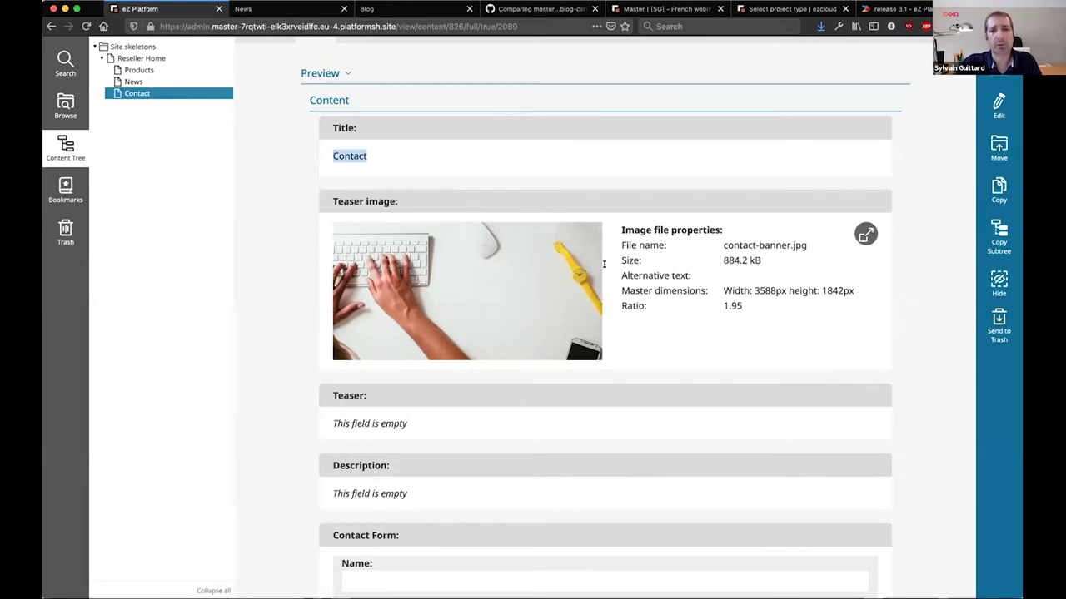
Browse the Content structure showing the Sites folder
scroll(671, 394, "down", 4)
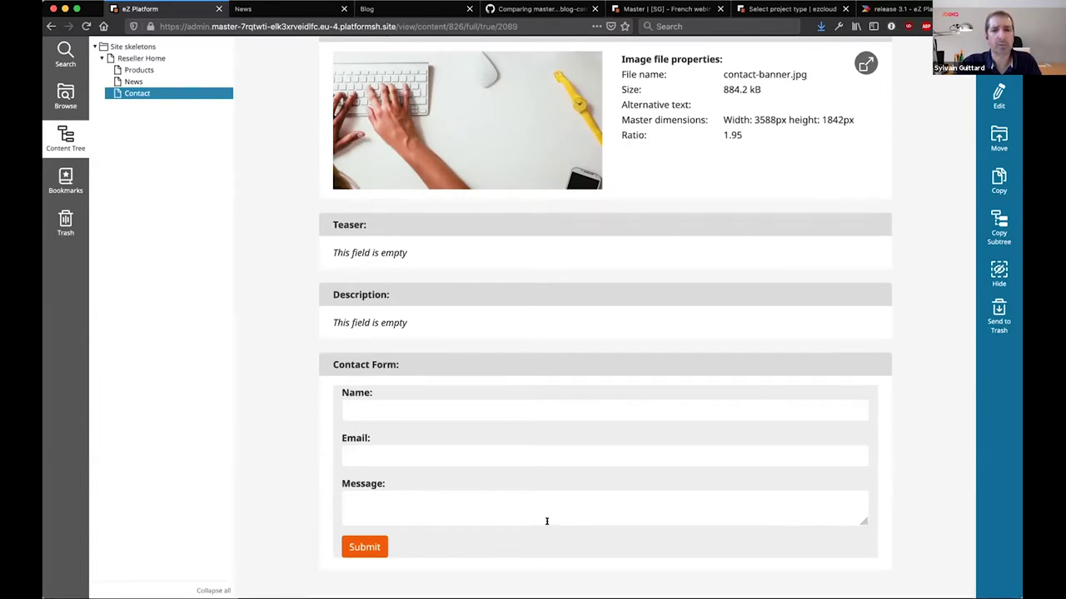
scroll(547, 519, "up", 7)
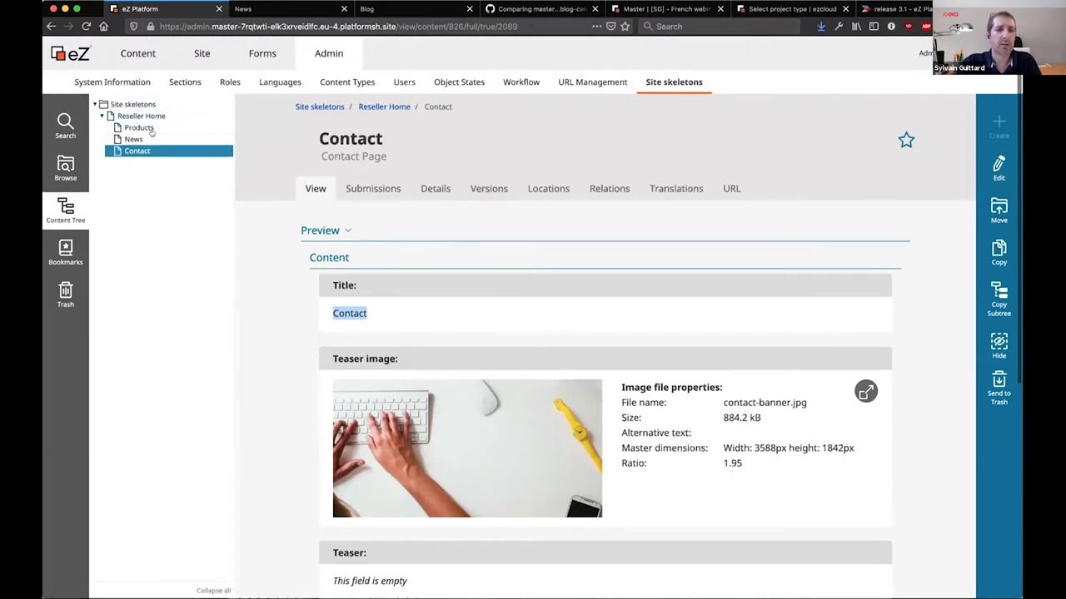
left_click(137, 54)
left_click(118, 80)
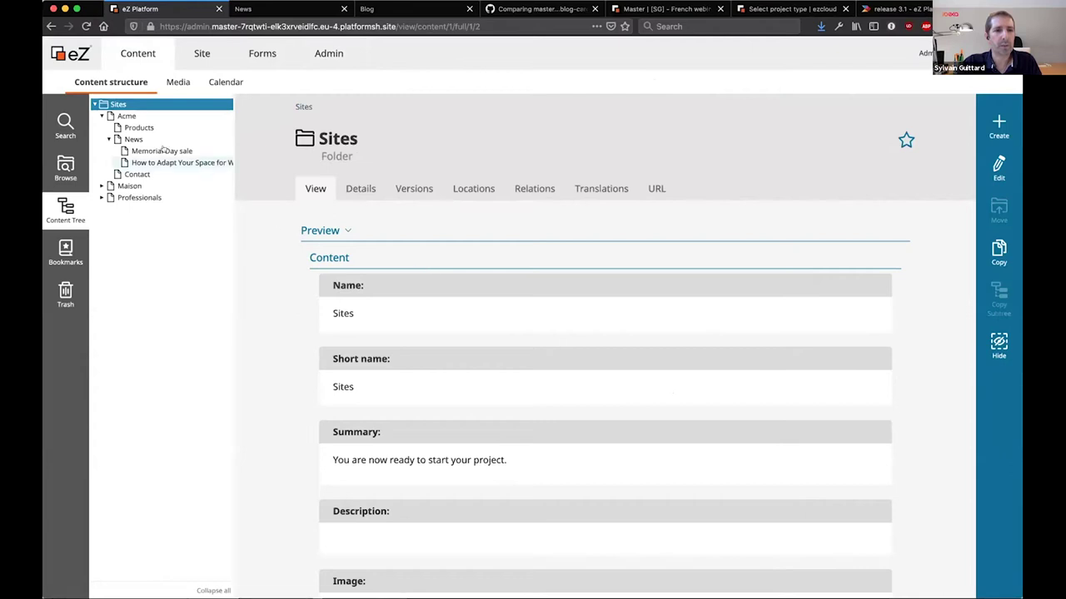
Open the Acme site's settings from the Site management list
left_click(125, 117)
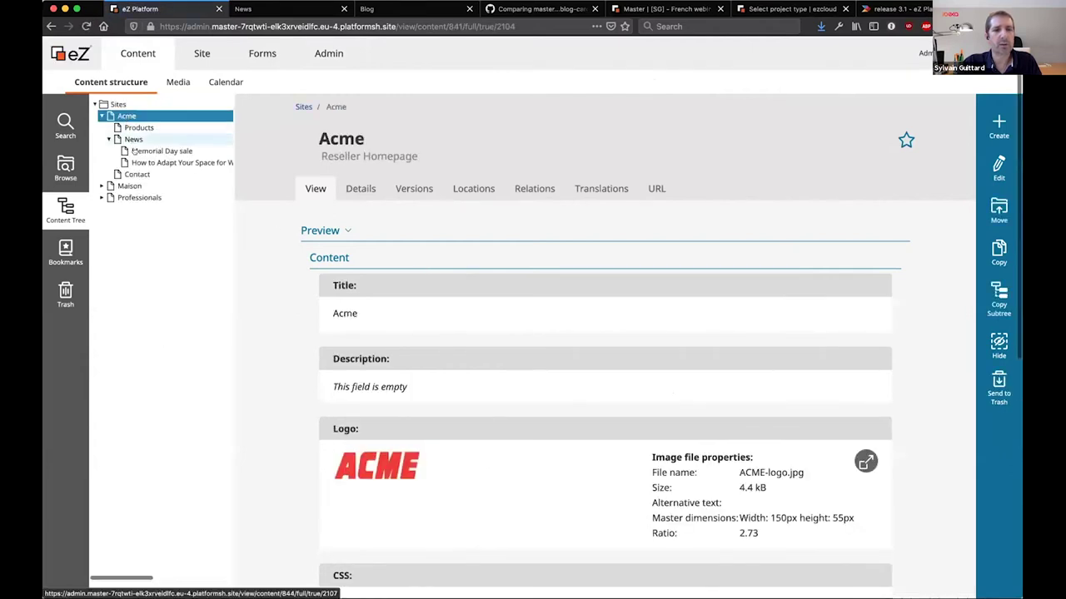
left_click(210, 55)
left_click(79, 84)
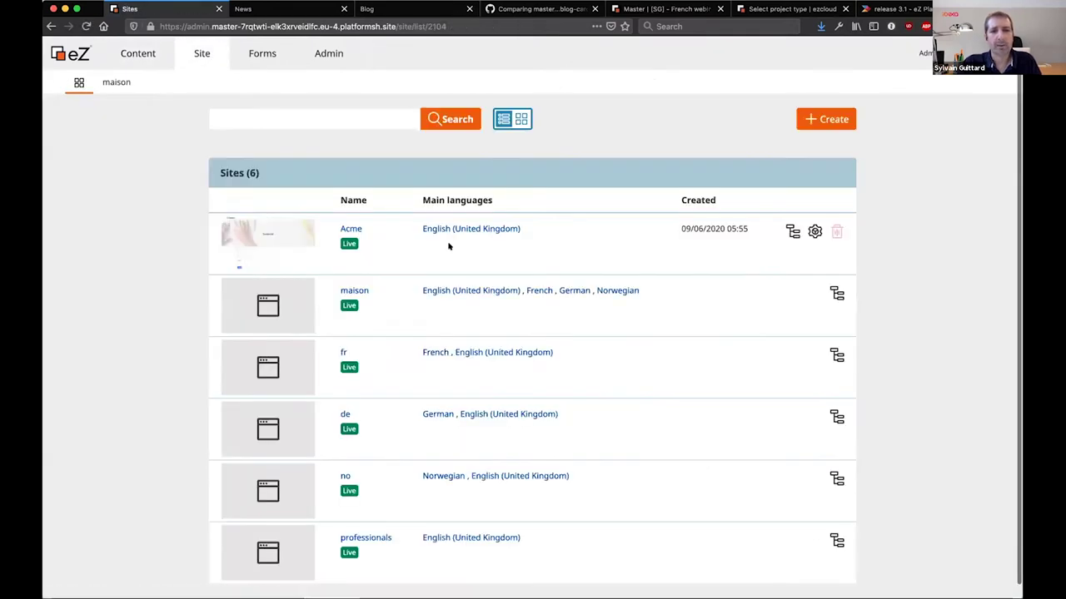
left_click(804, 238)
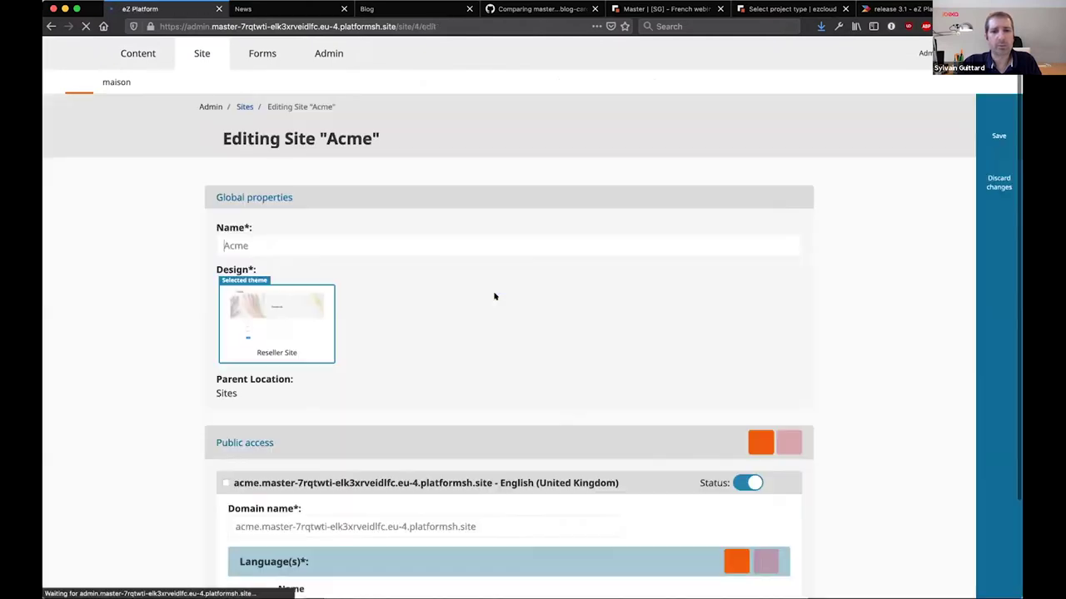
Select Acme's domain name and view the Acme front-end News page
scroll(484, 397, "down", 3)
left_click(491, 408)
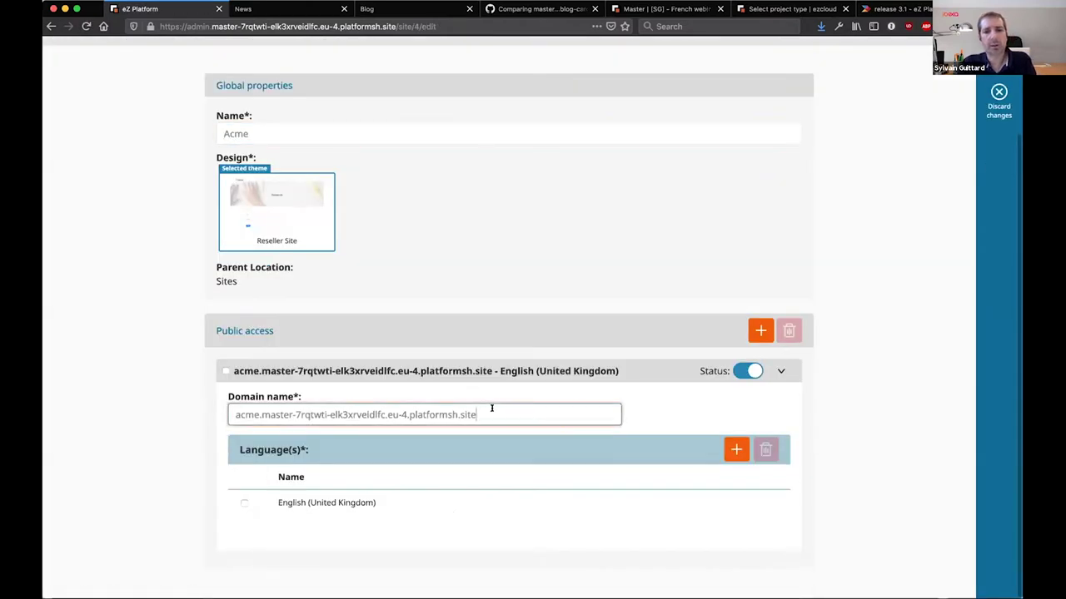
key("super+a")
key("ctrl+Tab")
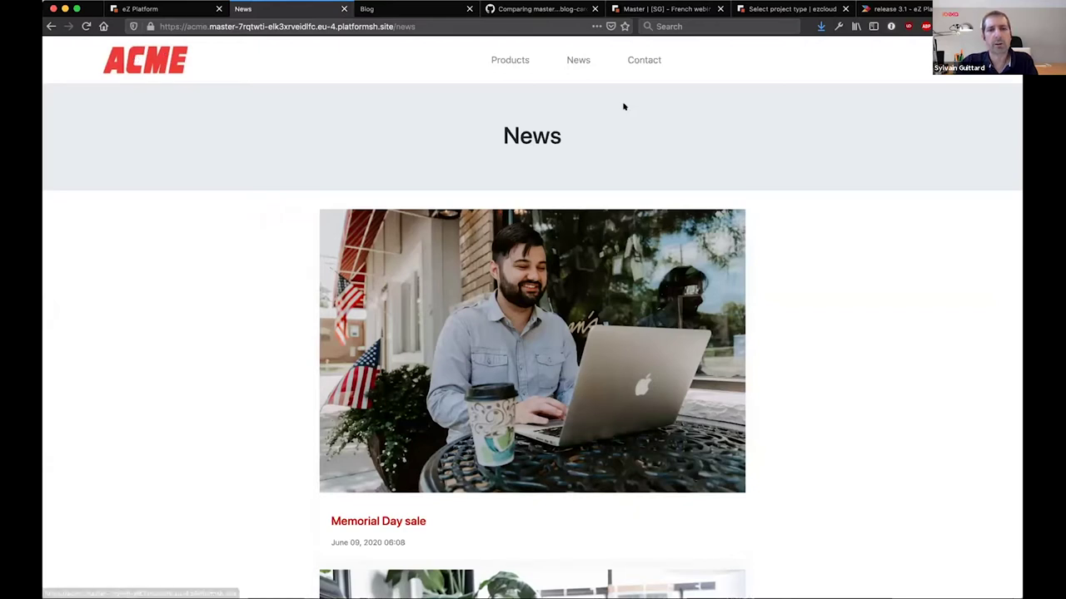
Check the ACME Contact and News pages, then discard the Acme site edits
left_click(638, 61)
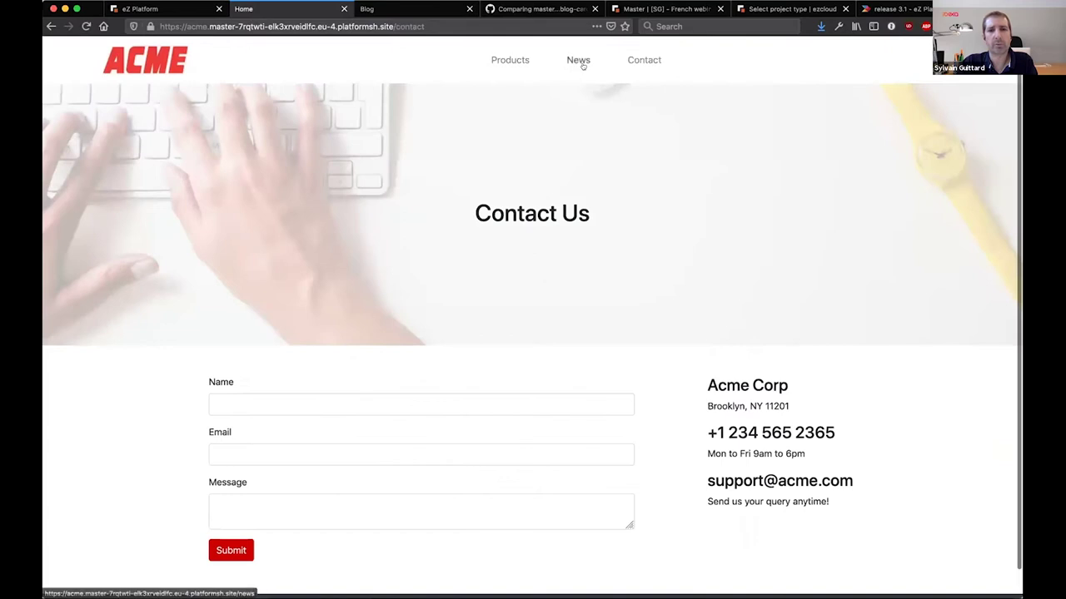
left_click(582, 65)
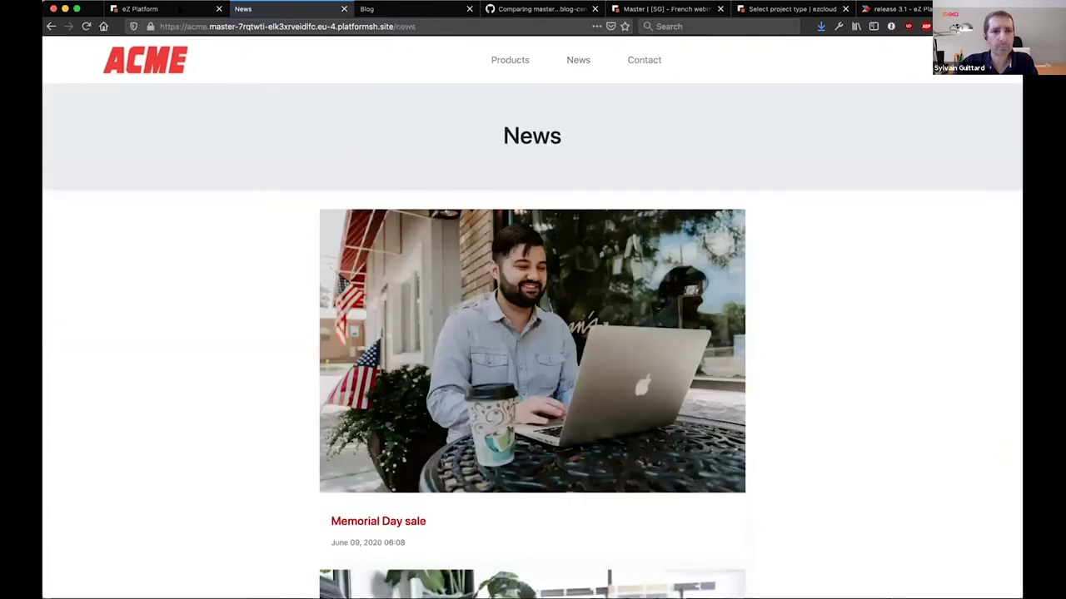
left_click(166, 8)
left_click(1003, 108)
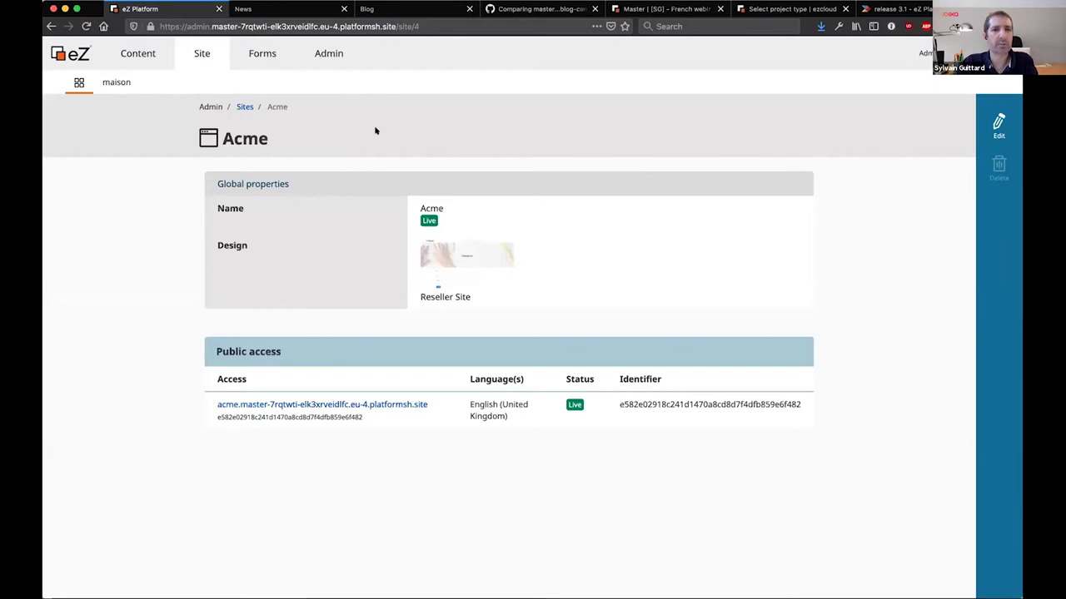
Return to the Sites list and start creating a new site
left_click(244, 106)
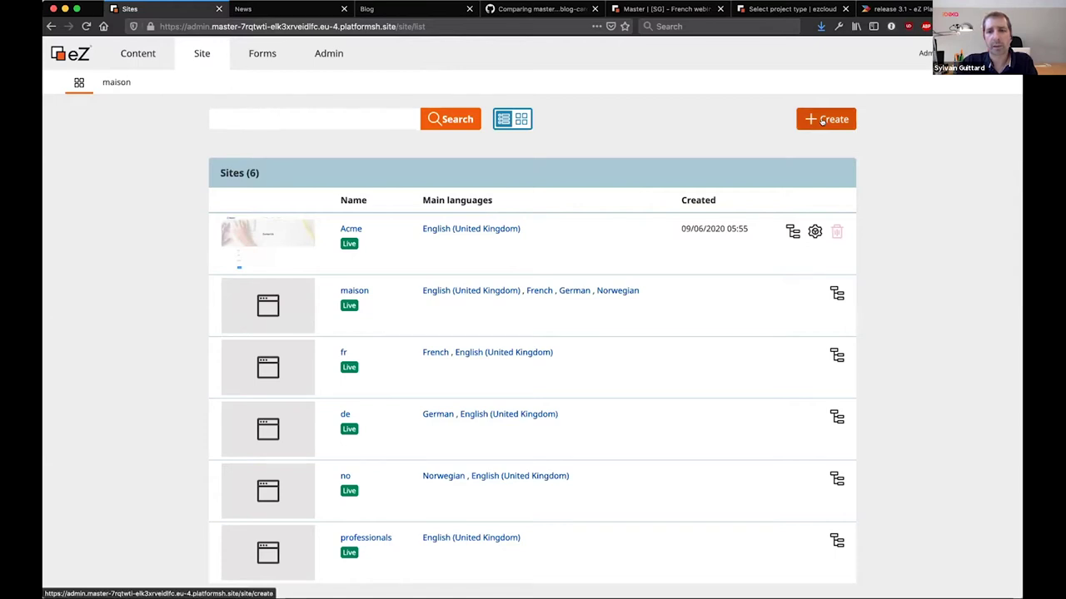
left_click(822, 121)
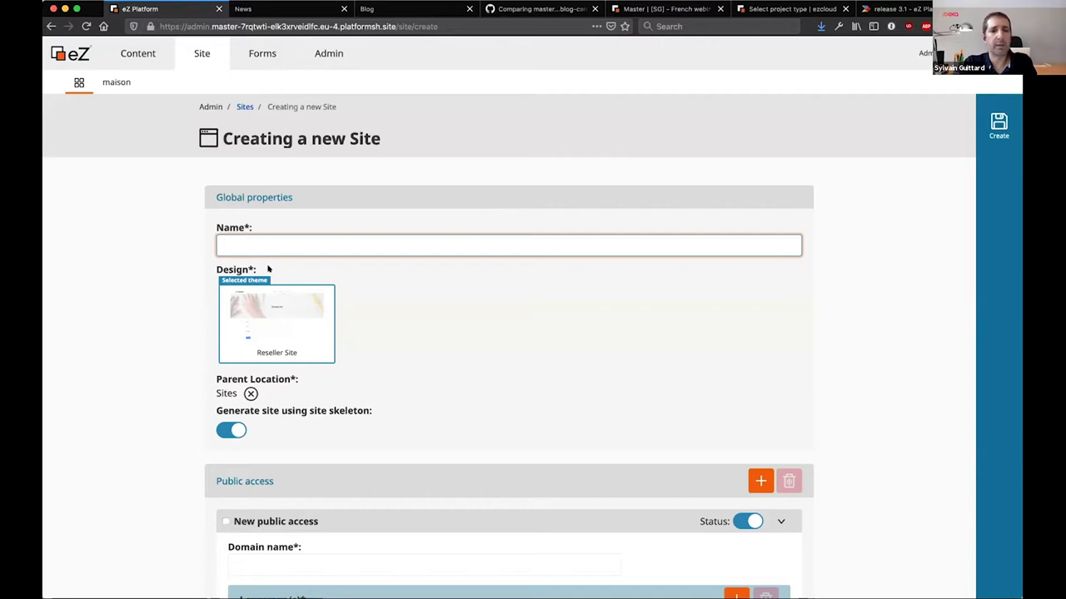
Name the new site Umbrella Corp, keeping site skeleton generation on
type("Umb")
key("Down")
key("Return")
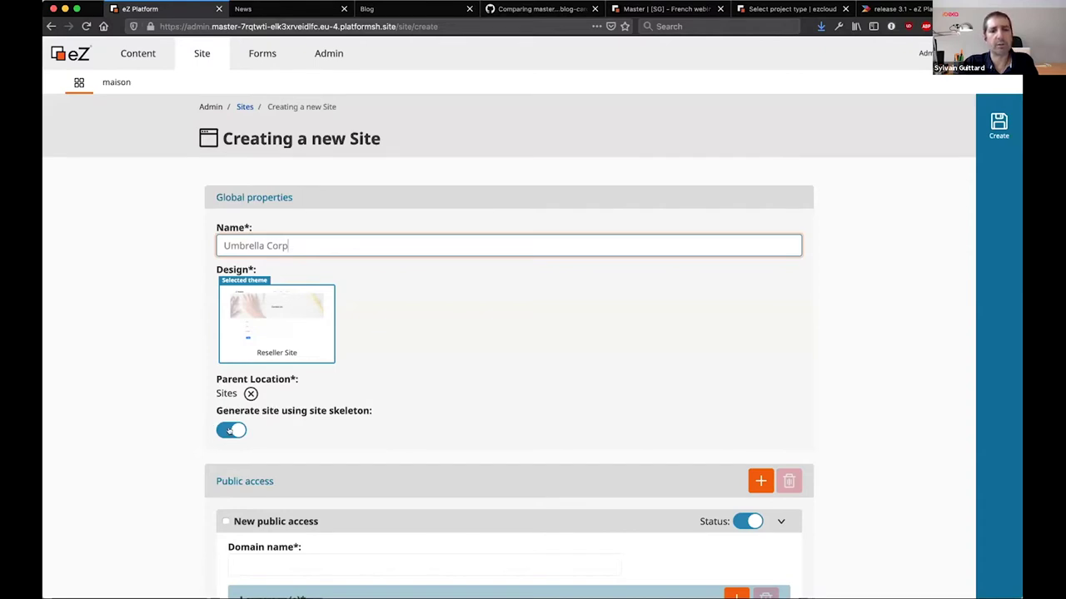
left_click(230, 431)
left_click(229, 430)
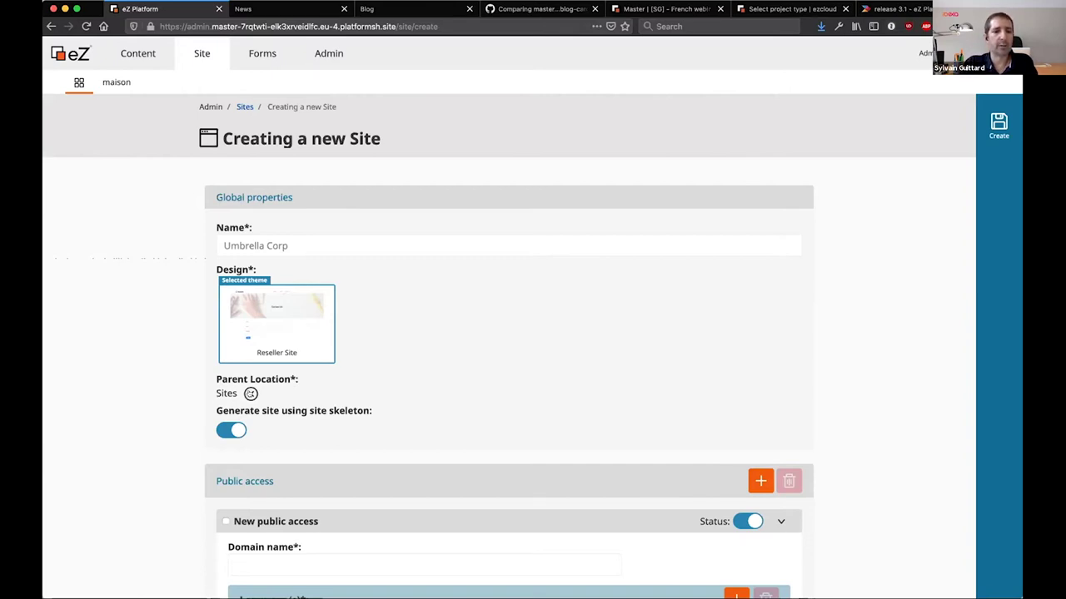
Replace the parent location, choosing the Sites folder in the location chooser
left_click(251, 393)
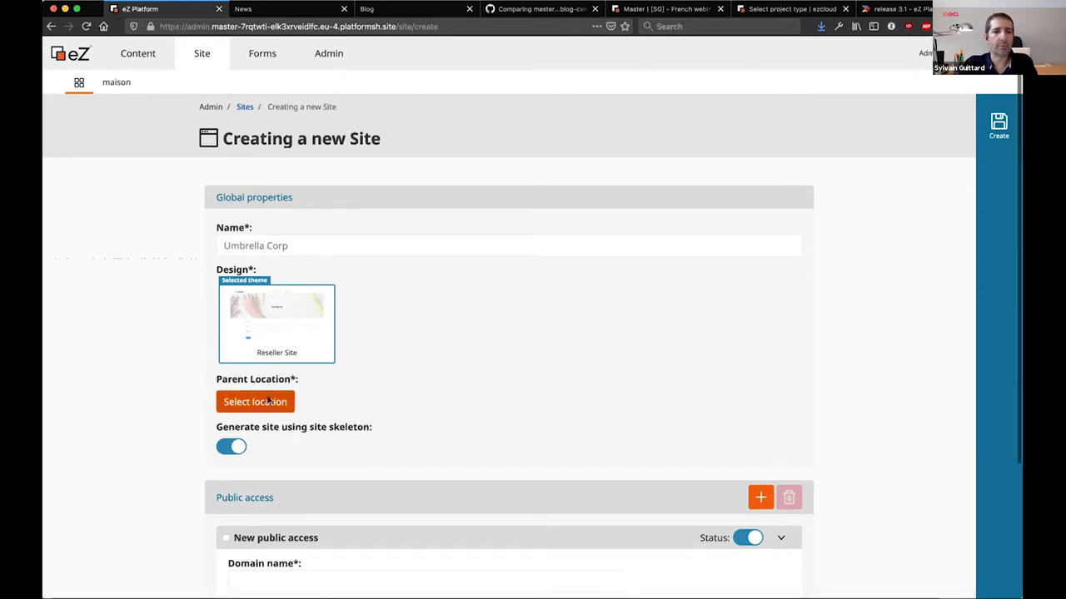
left_click(266, 403)
left_click(180, 100)
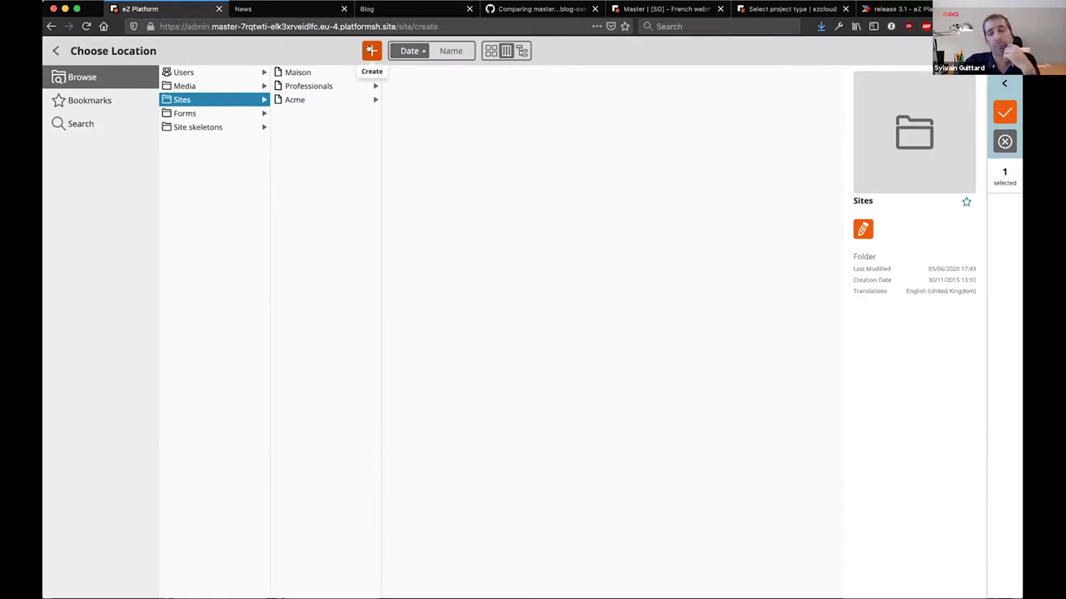
Create a Folder named Reseller Sites under Sites and confirm it as parent location
left_click(371, 50)
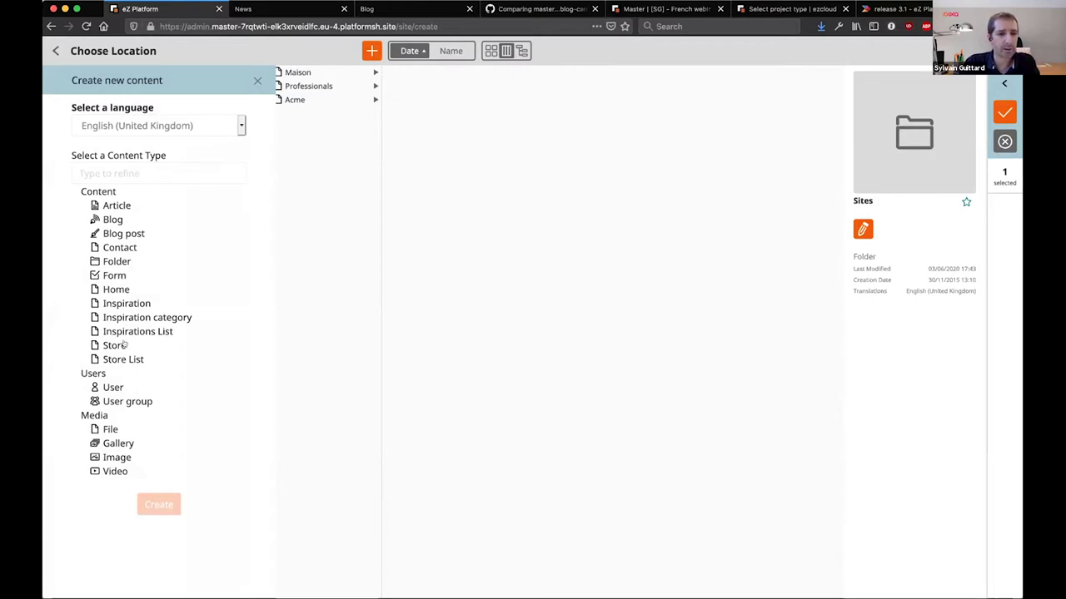
left_click(117, 261)
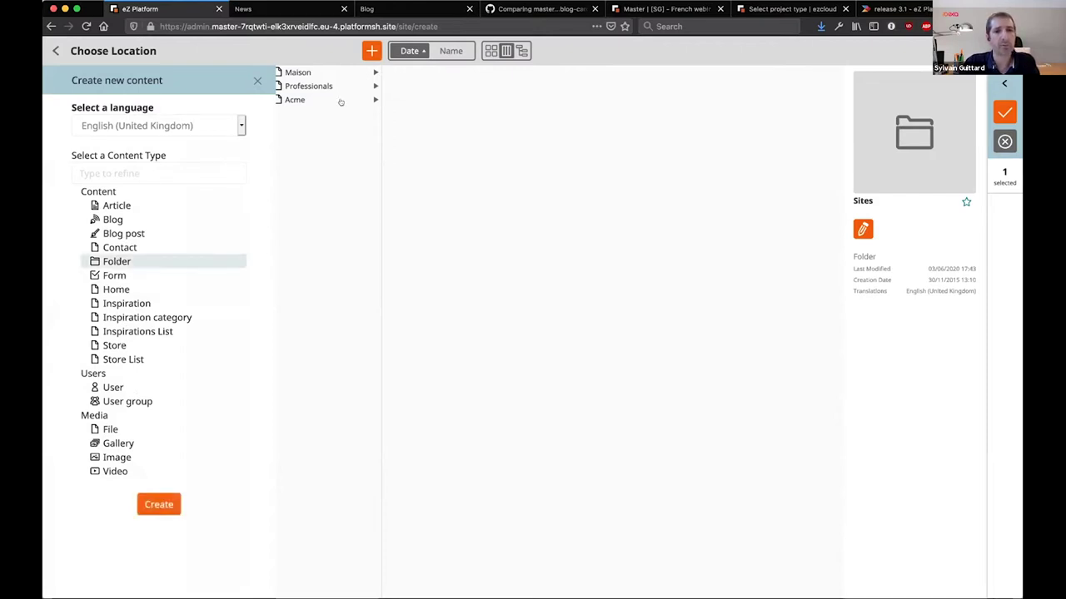
left_click(153, 505)
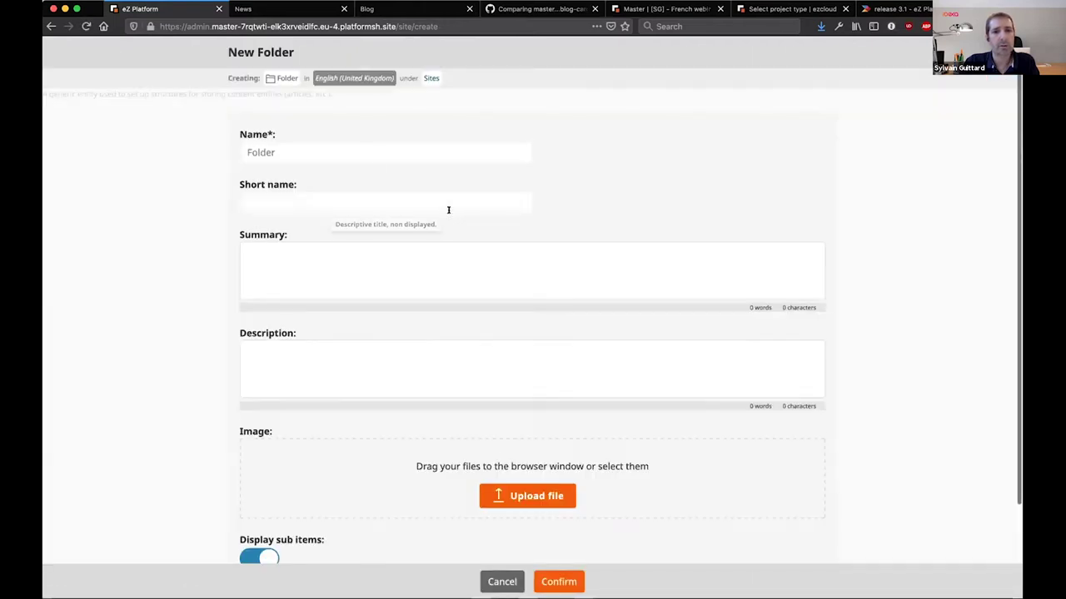
double_click(351, 149)
type("Res")
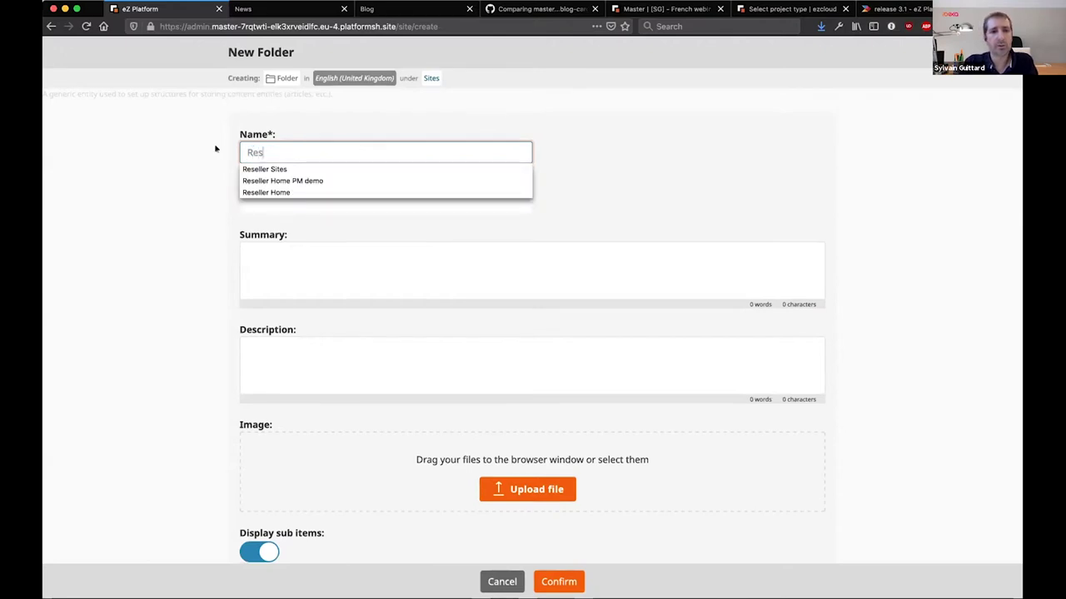
key("Down")
key("Return")
scroll(417, 417, "down", 2)
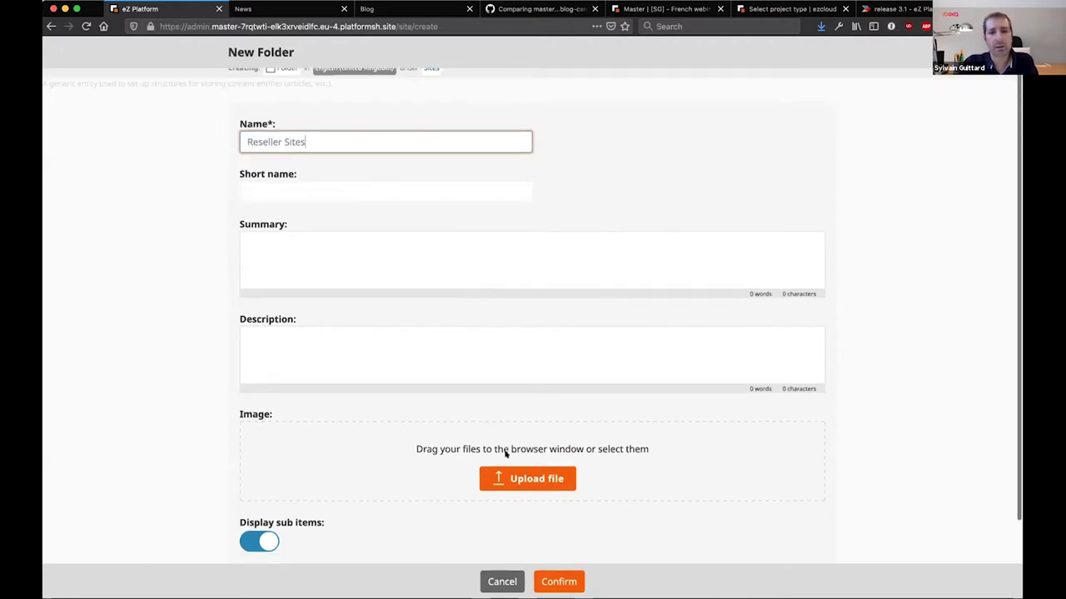
left_click(560, 582)
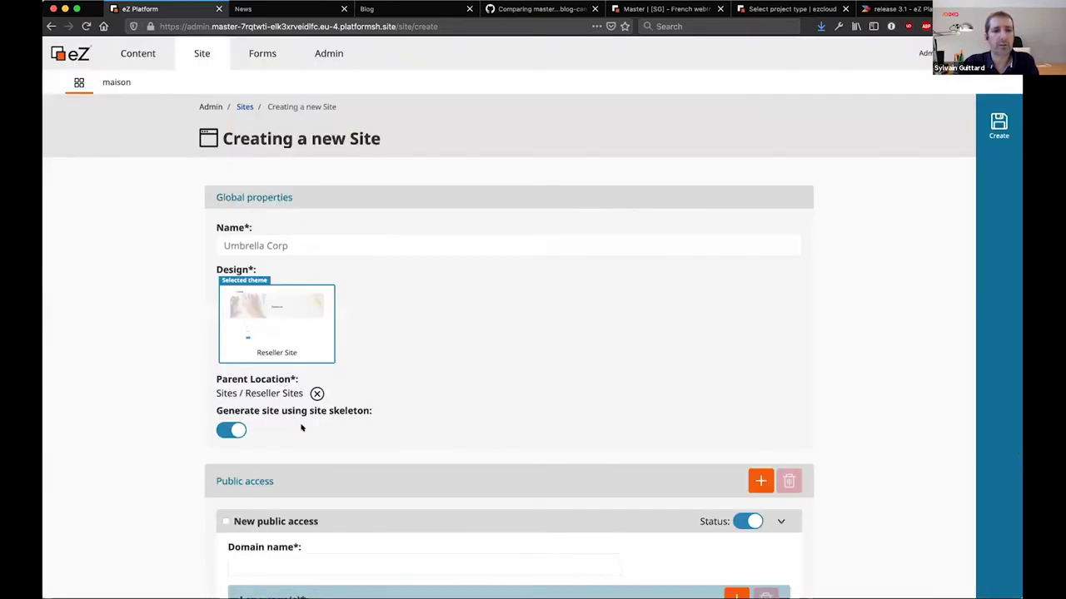
scroll(299, 428, "down", 4)
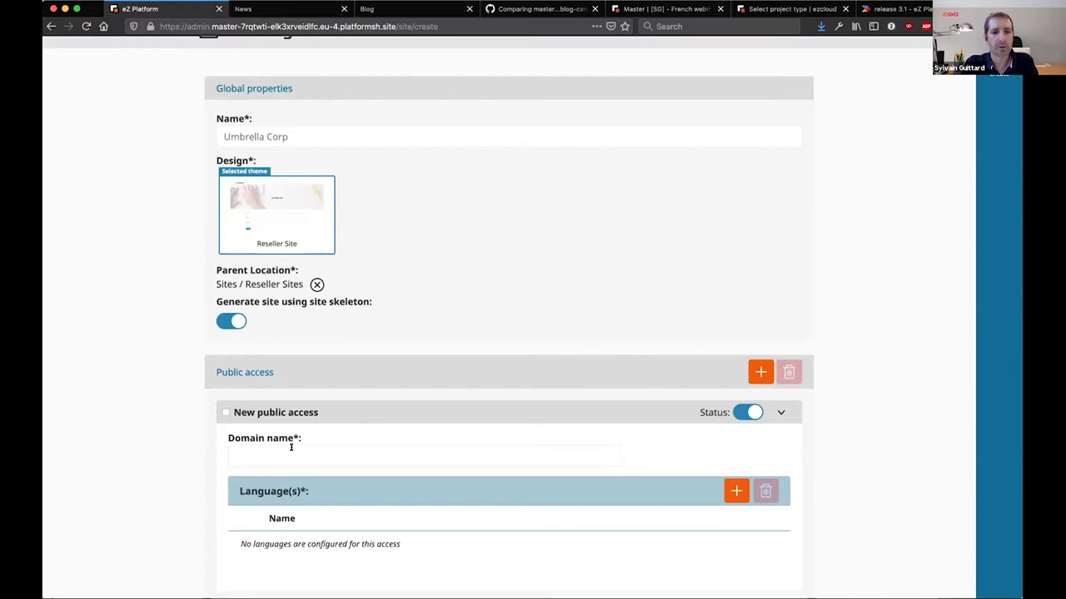
Set domain umbrella.master-7rqtwti-elk3xrveidlfc.eu-4.platformsh.site with English (United Kingdom) language
left_click(290, 447)
type("um")
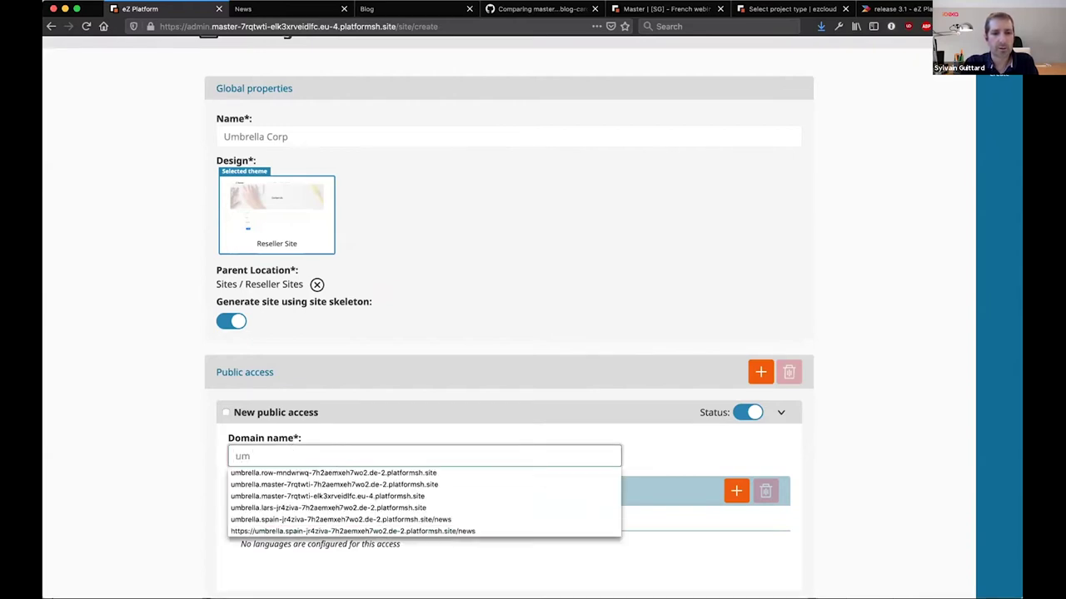
key("Down")
key("Down")
key("Down")
key("Return")
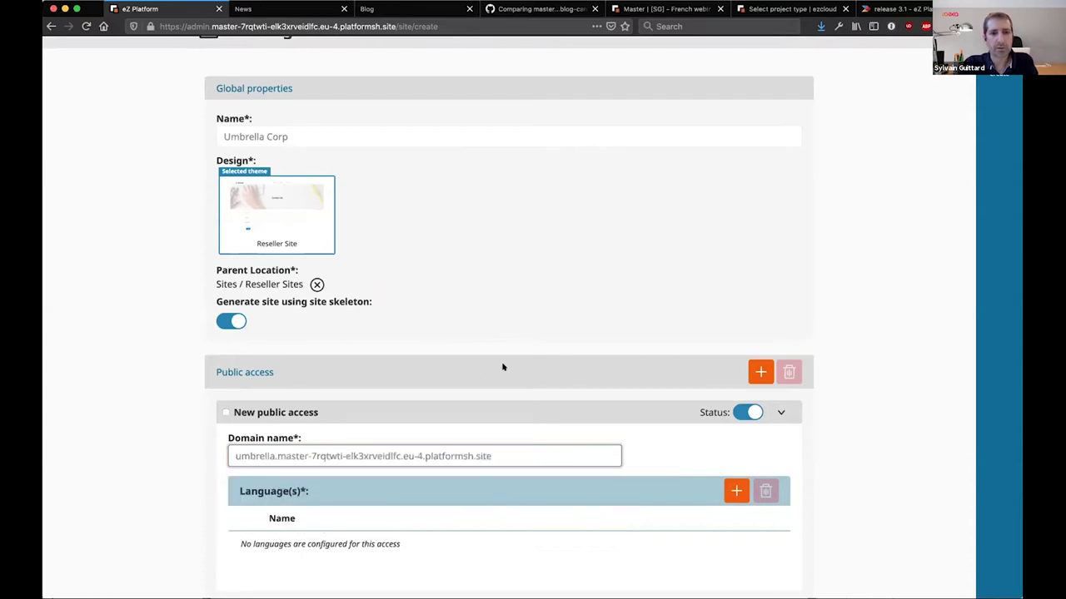
left_click(736, 491)
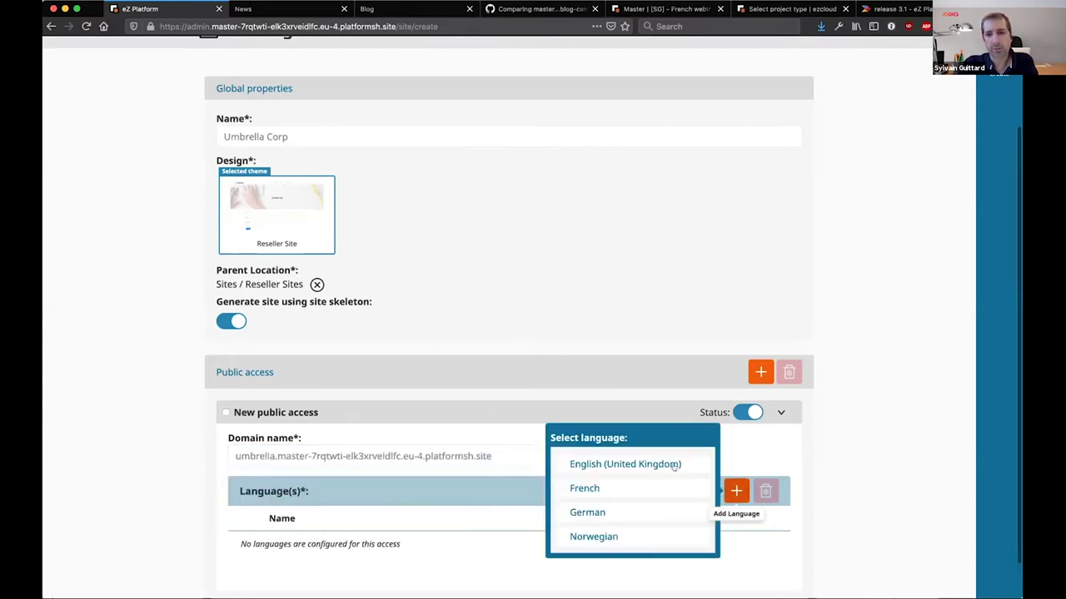
left_click(672, 466)
scroll(688, 463, "down", 1)
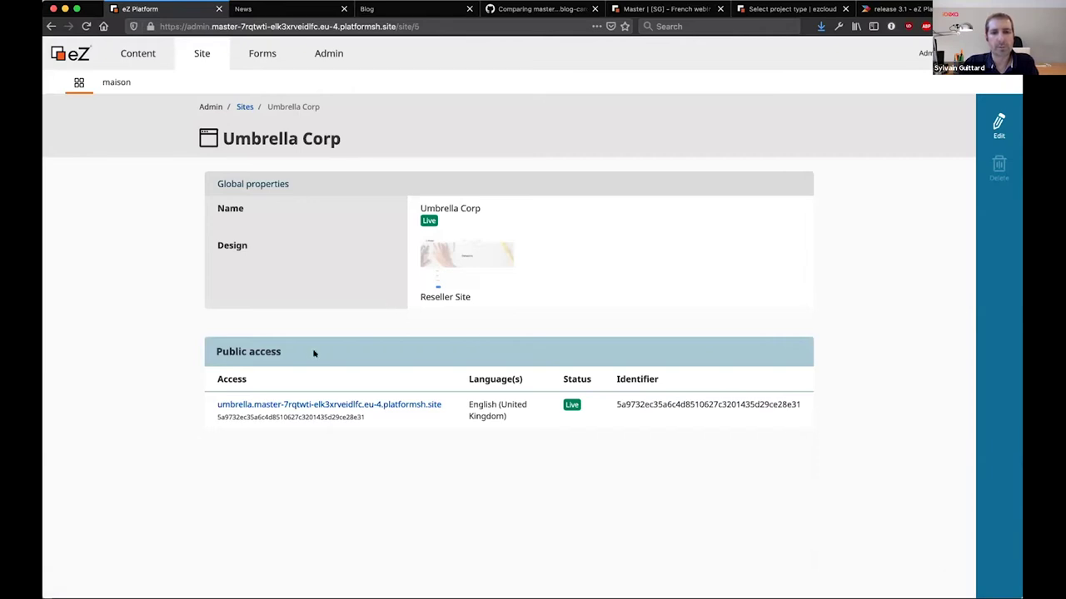
Open Umbrella Corp's root content and expand Reseller Home to reveal Products, News, Contact
left_click(243, 107)
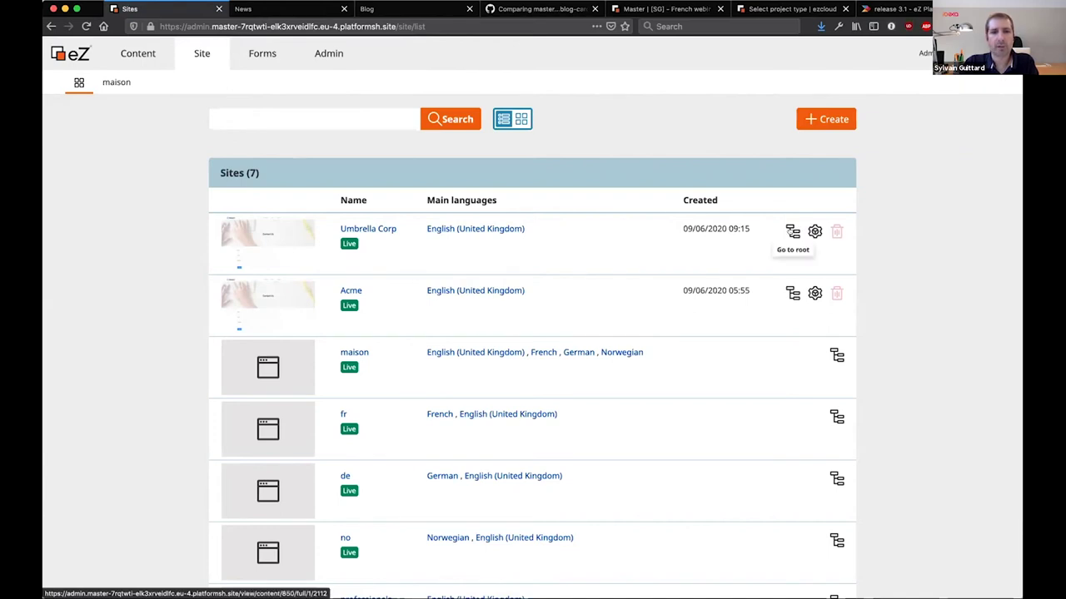
left_click(792, 231)
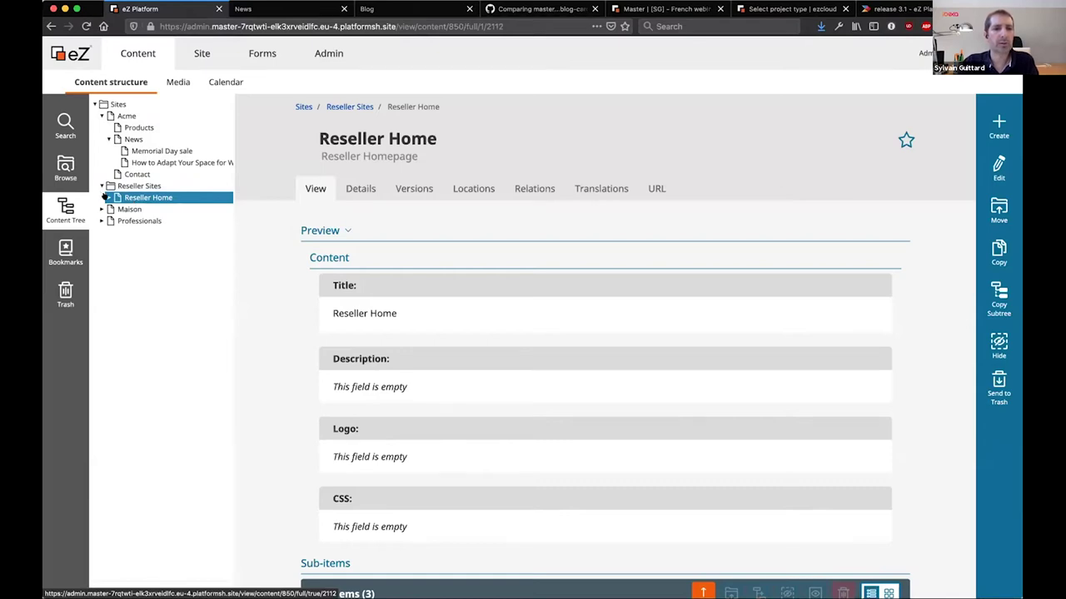
left_click(107, 197)
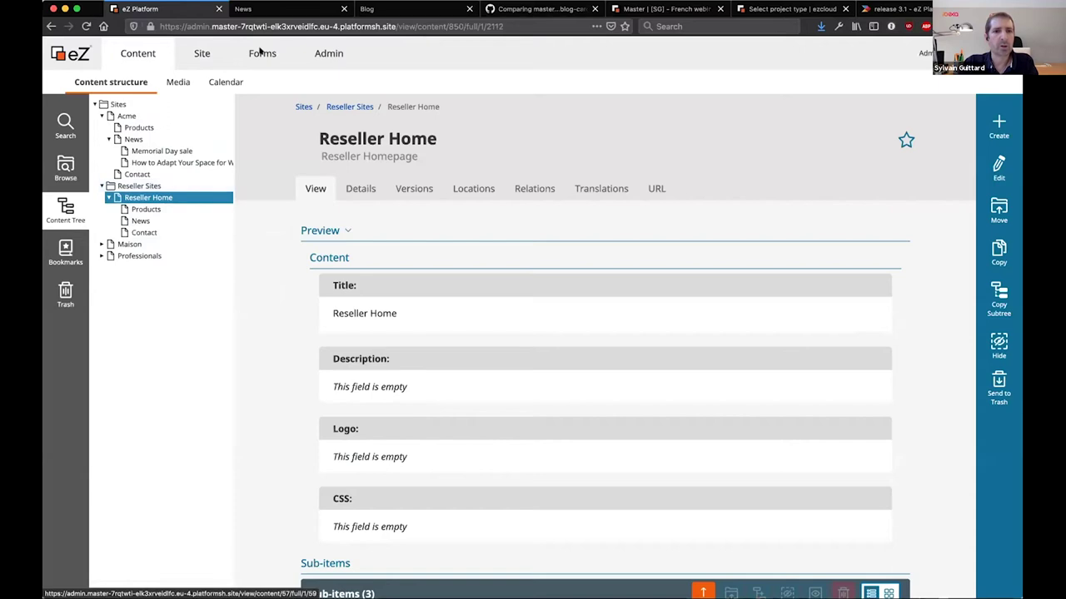
left_click(242, 8)
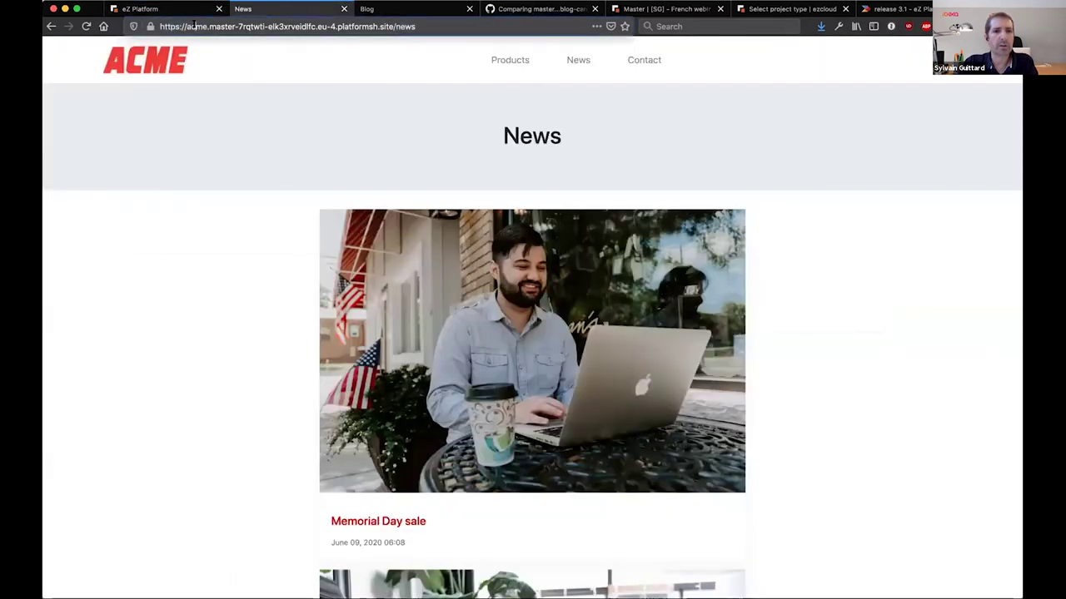
double_click(193, 26)
type("umbrell")
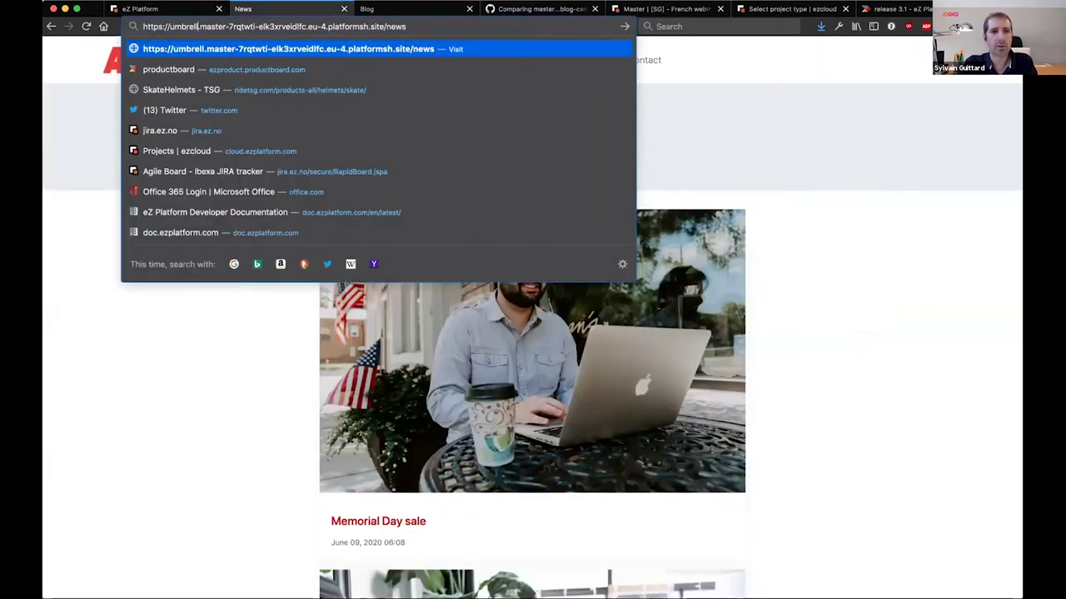
type("a")
key("Return")
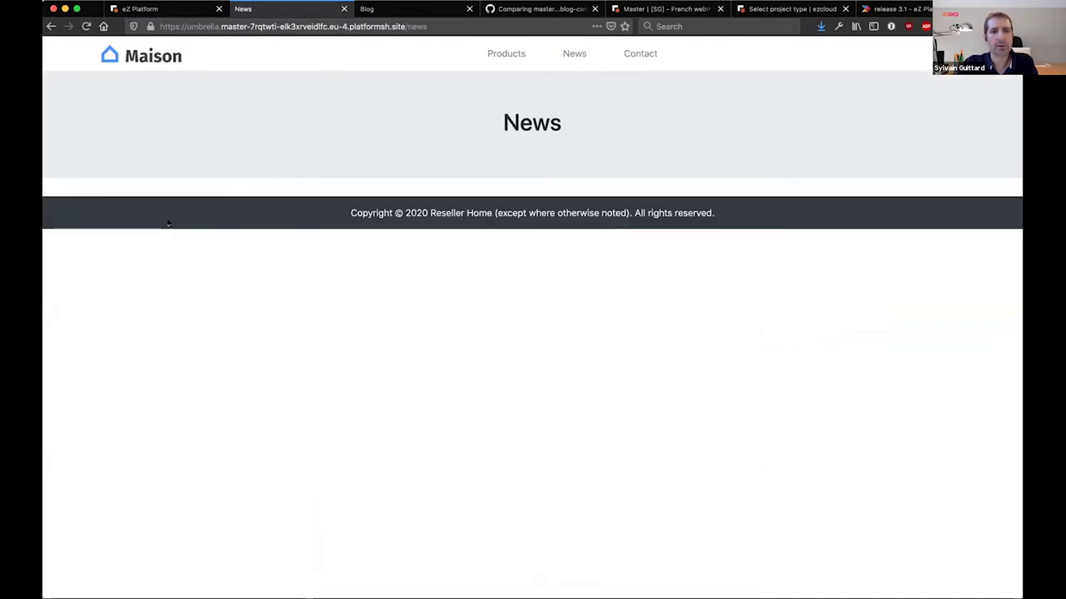
left_click(639, 53)
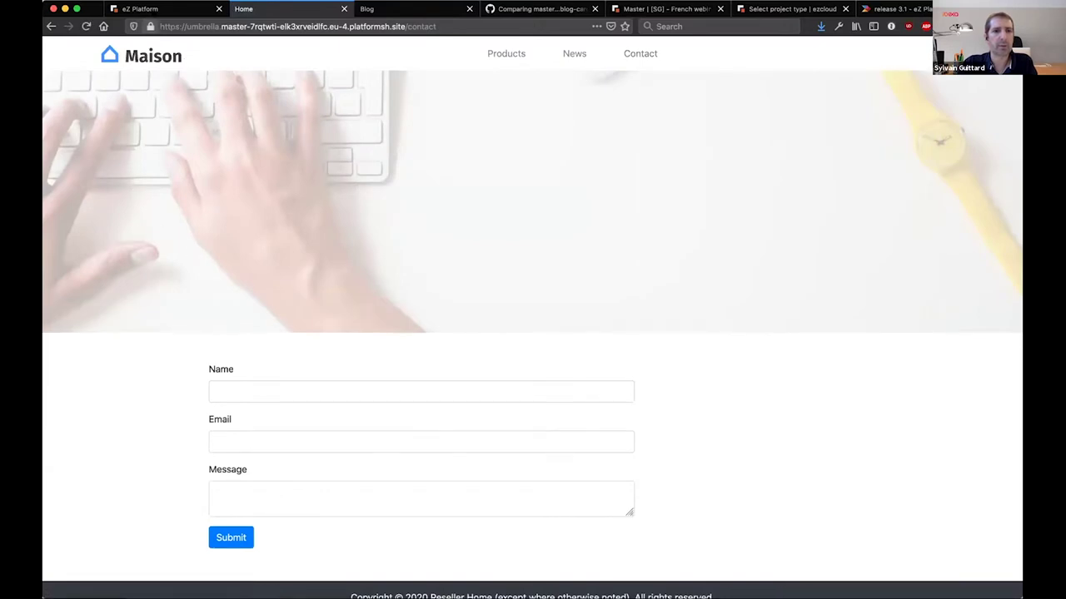
left_click(142, 9)
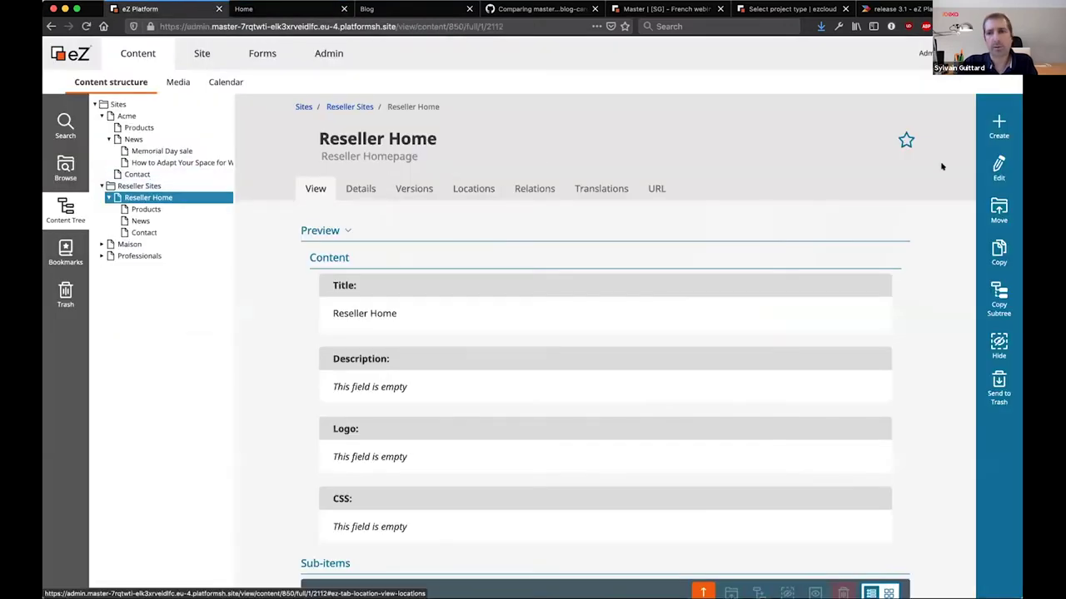
Edit the Reseller Home item and change its title to Umbrella Corp
left_click(998, 170)
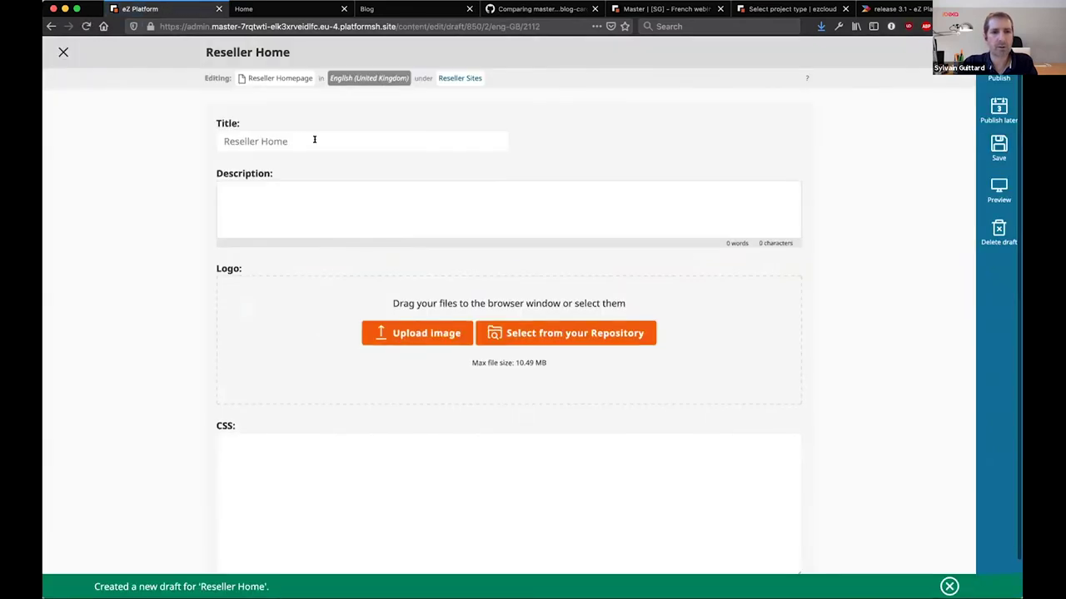
left_click_drag(312, 140, 183, 133)
type("Umb")
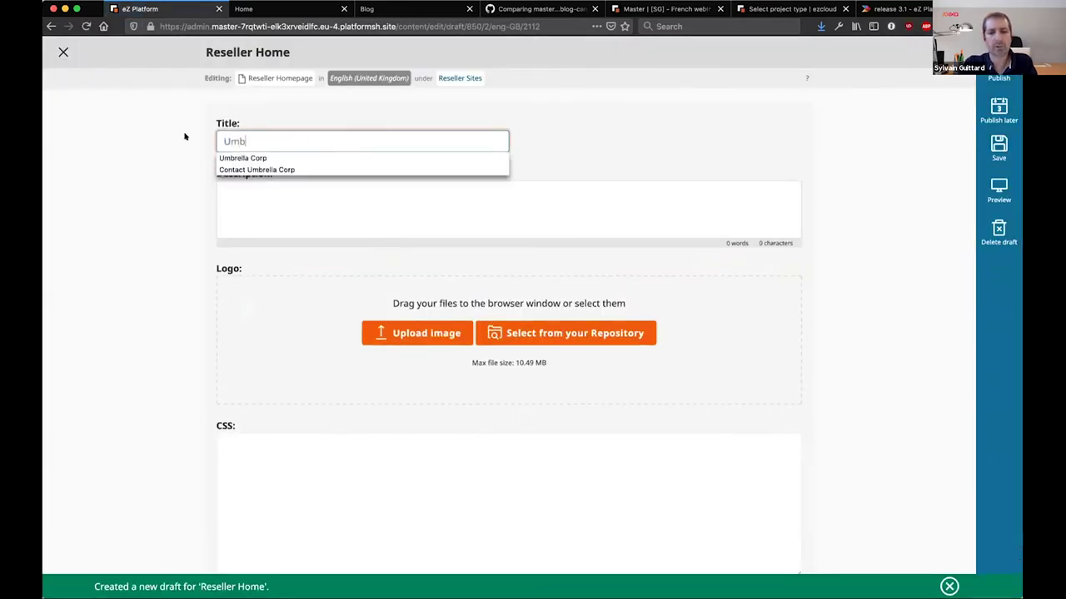
type("re")
key("Down")
key("Return")
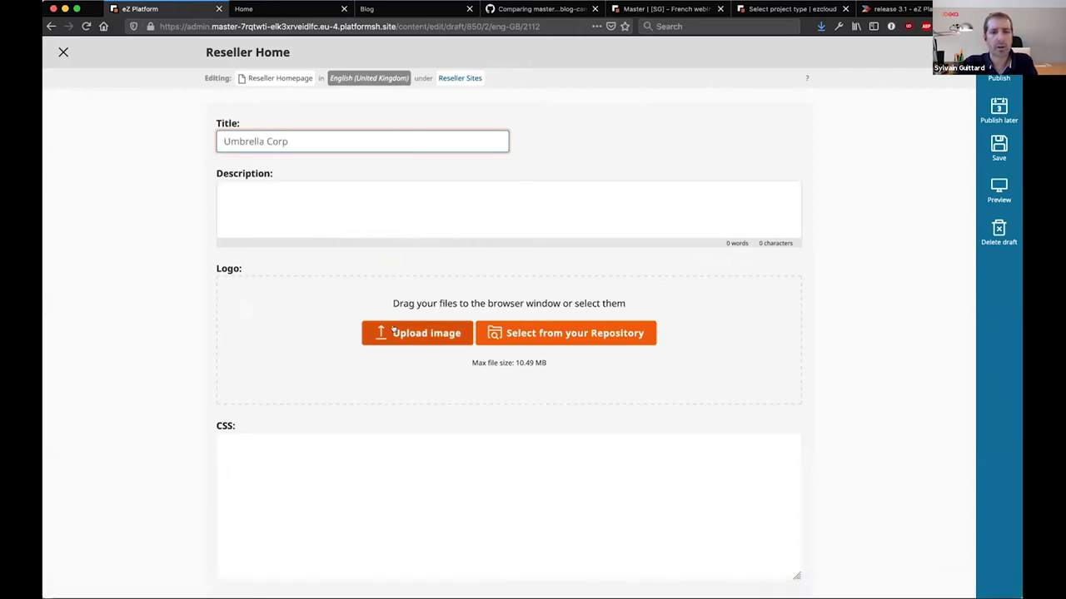
Upload Umbrella_Corporation.png as the logo and publish the change
left_click(395, 333)
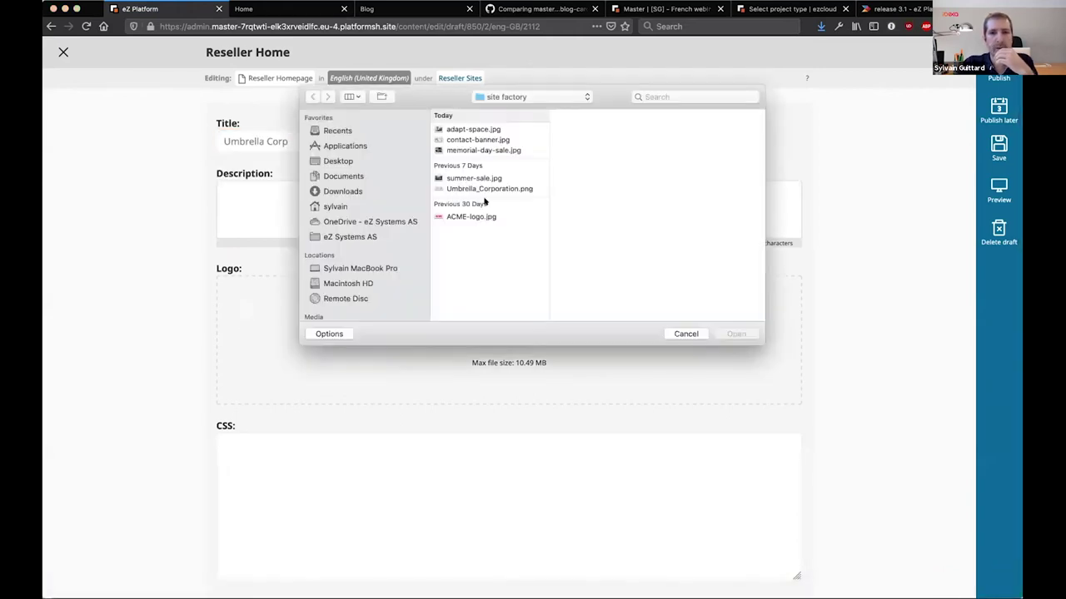
left_click(487, 188)
key("Return")
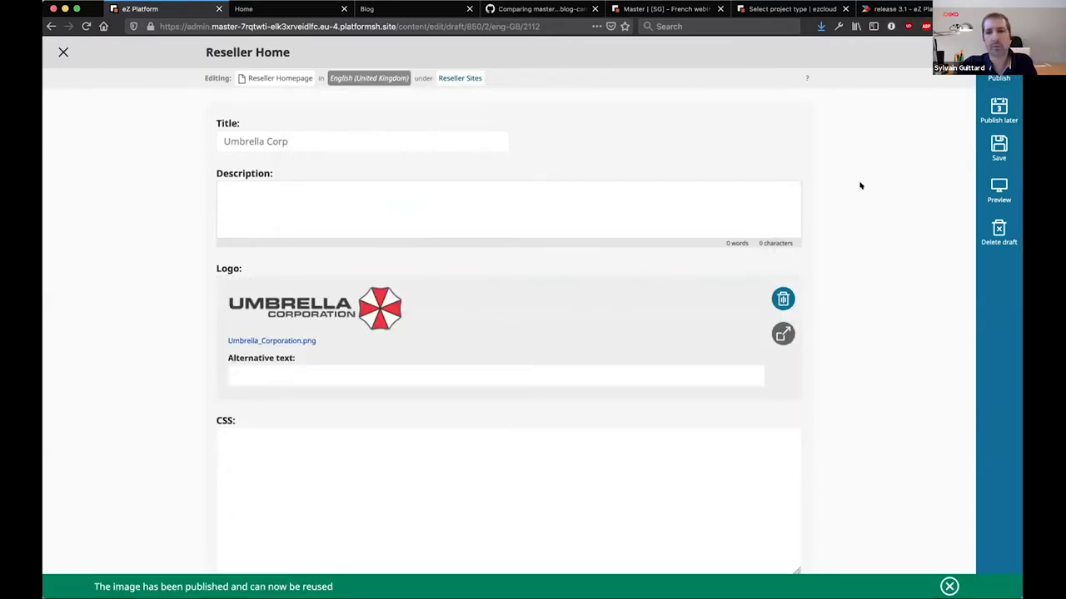
left_click(991, 77)
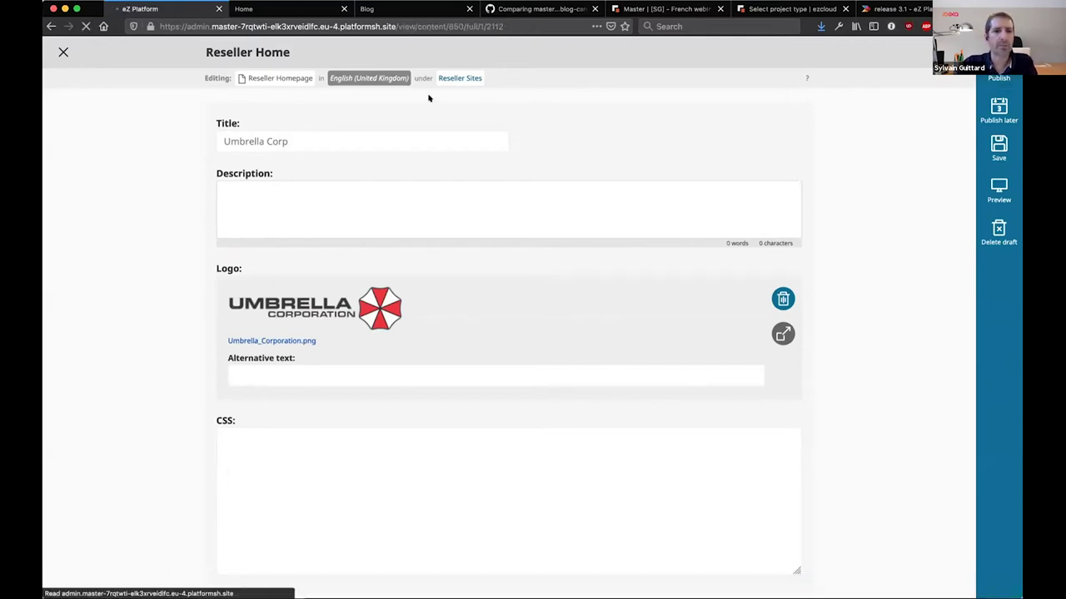
Reload the public site to show the Umbrella Corporation logo, then return to the admin
left_click(298, 7)
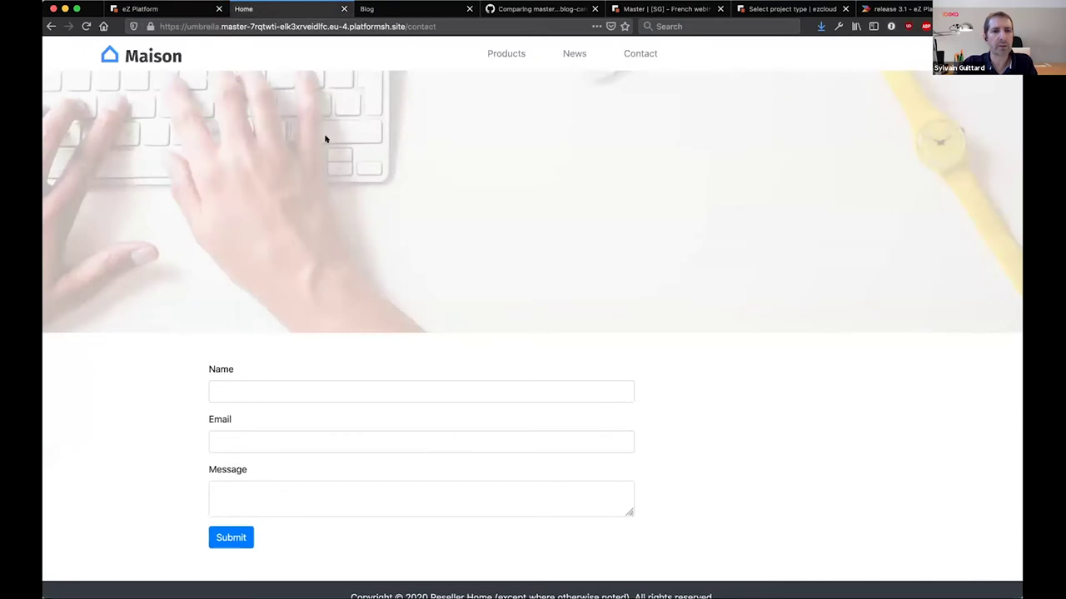
key("super+r")
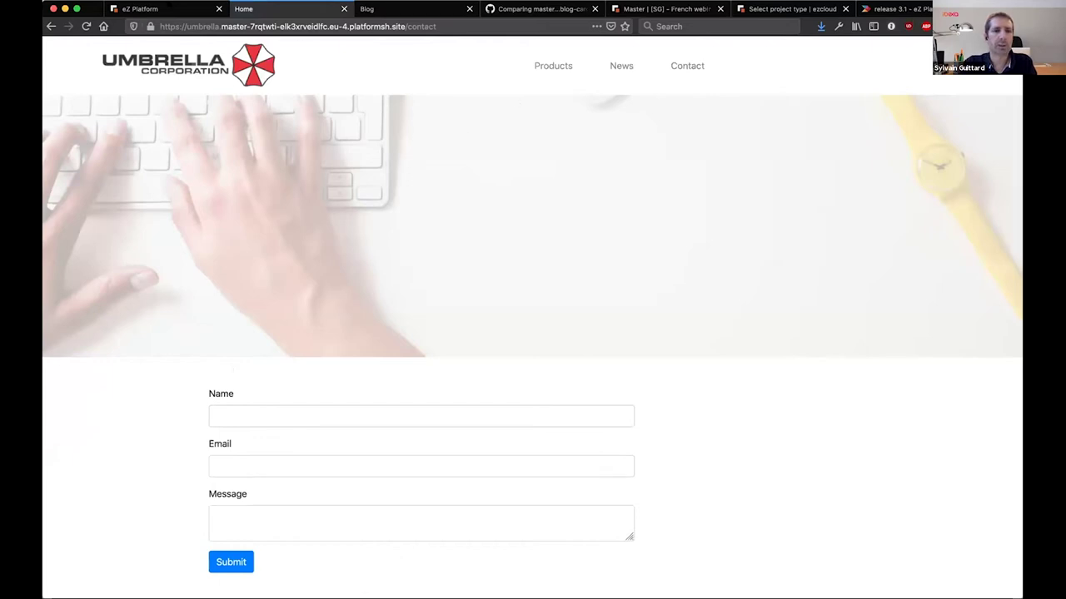
left_click(165, 9)
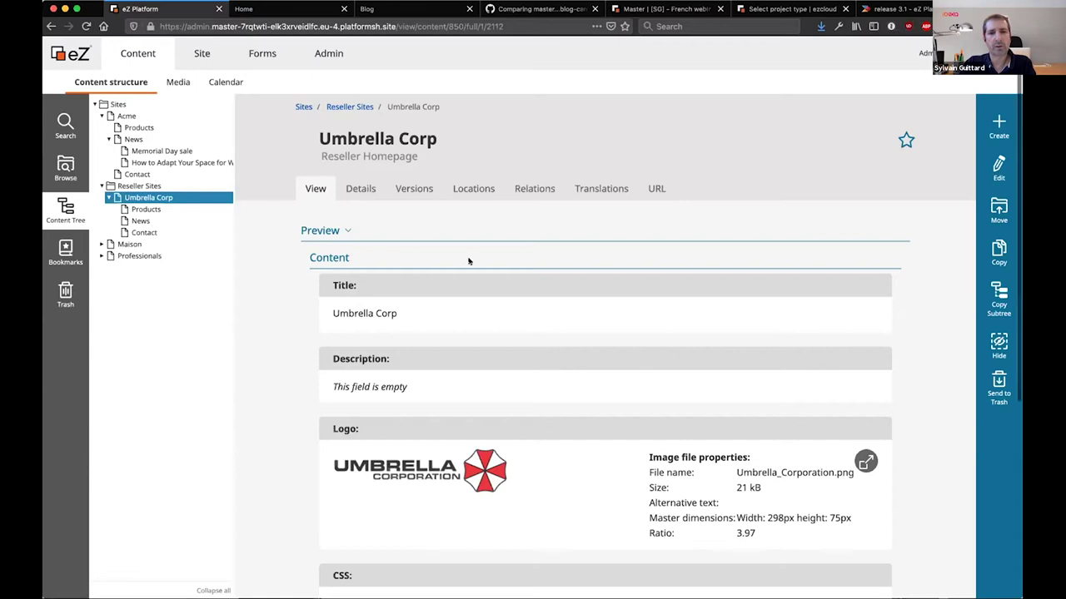
Expand Maison > Inspirations > Blog in the Content Tree and open Bathroom of the Week
scroll(466, 261, "down", 1)
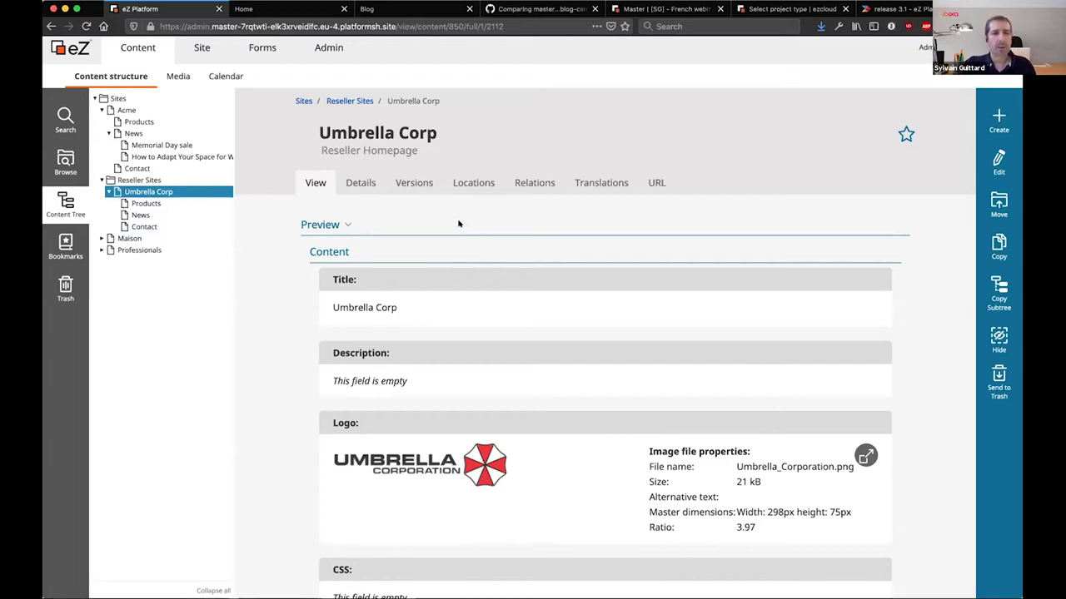
left_click(100, 239)
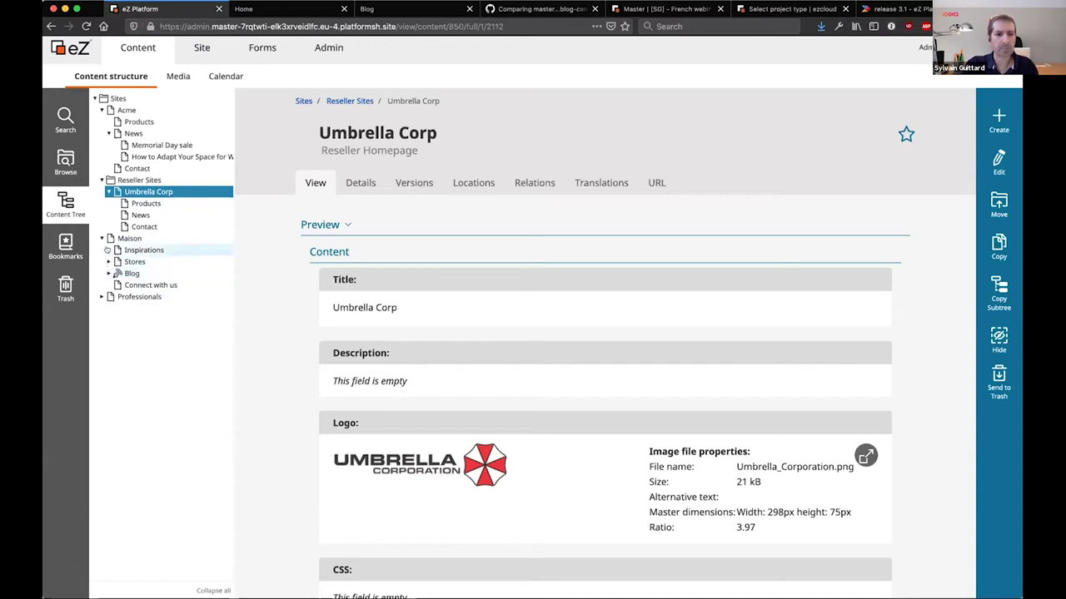
left_click(109, 250)
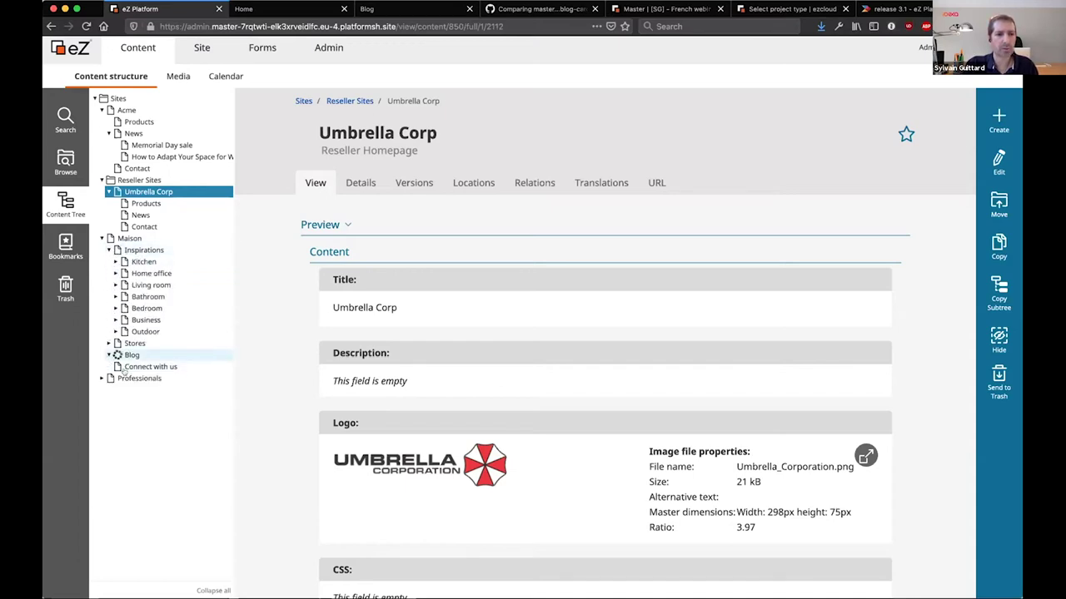
left_click(108, 355)
left_click(165, 379)
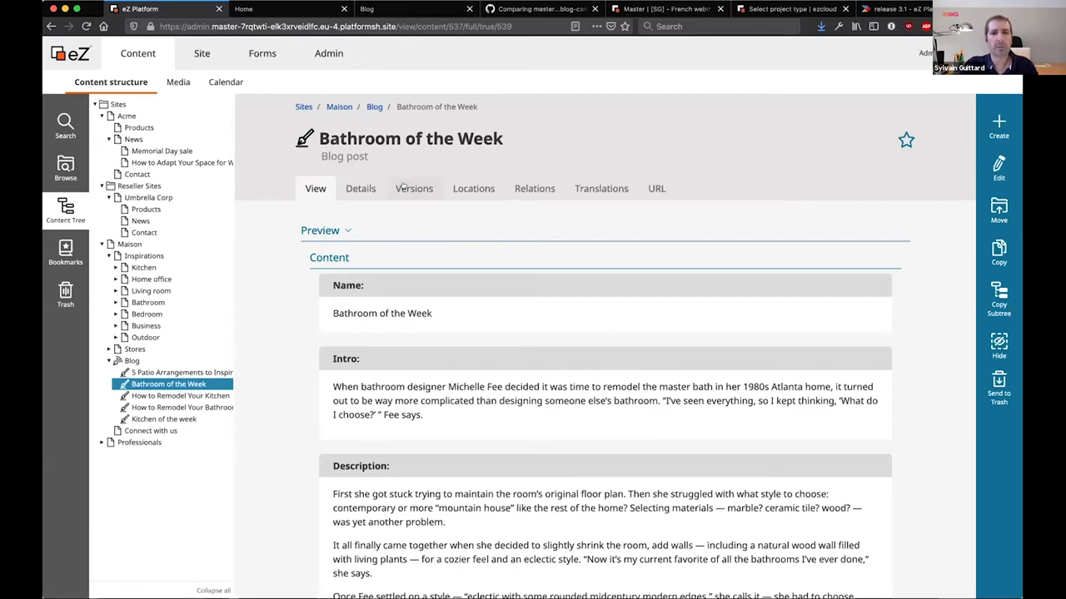
Rename the post to Bathroom of the Month and delete the first Description paragraph
left_click(999, 166)
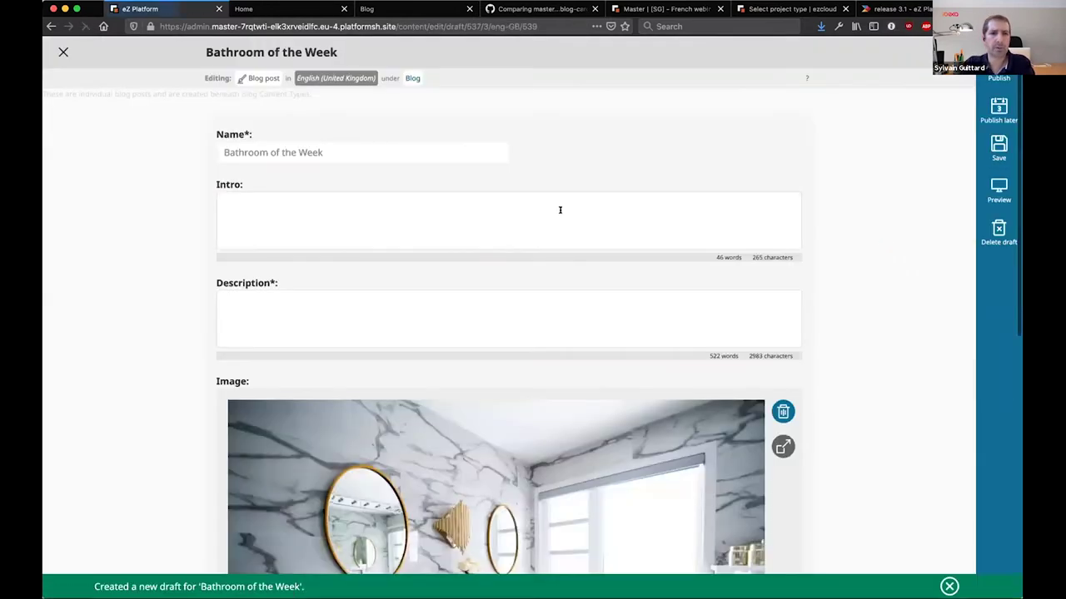
double_click(316, 152)
type("Month")
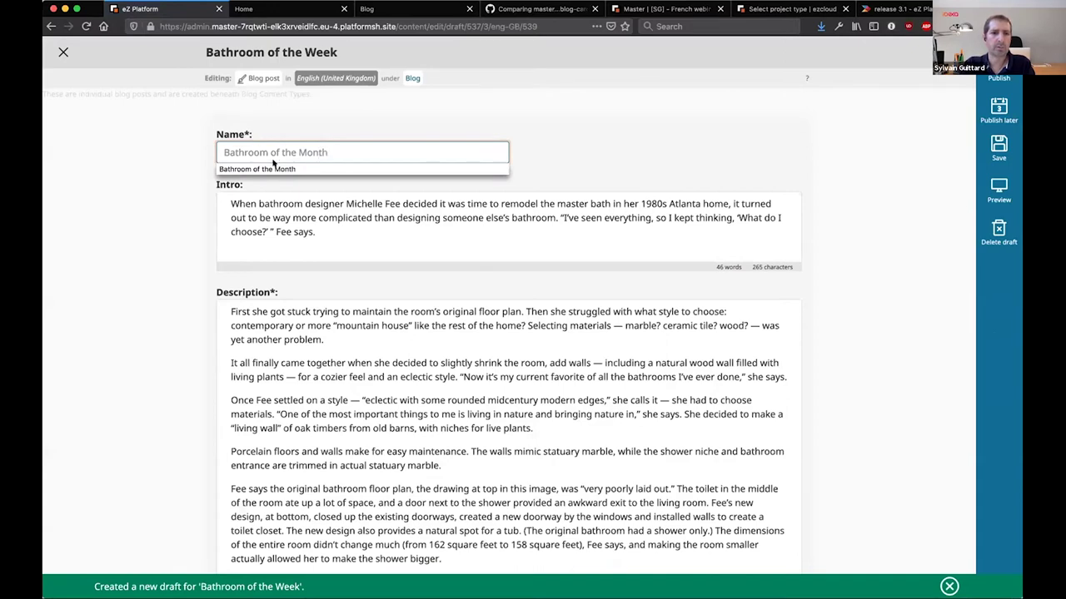
left_click(271, 168)
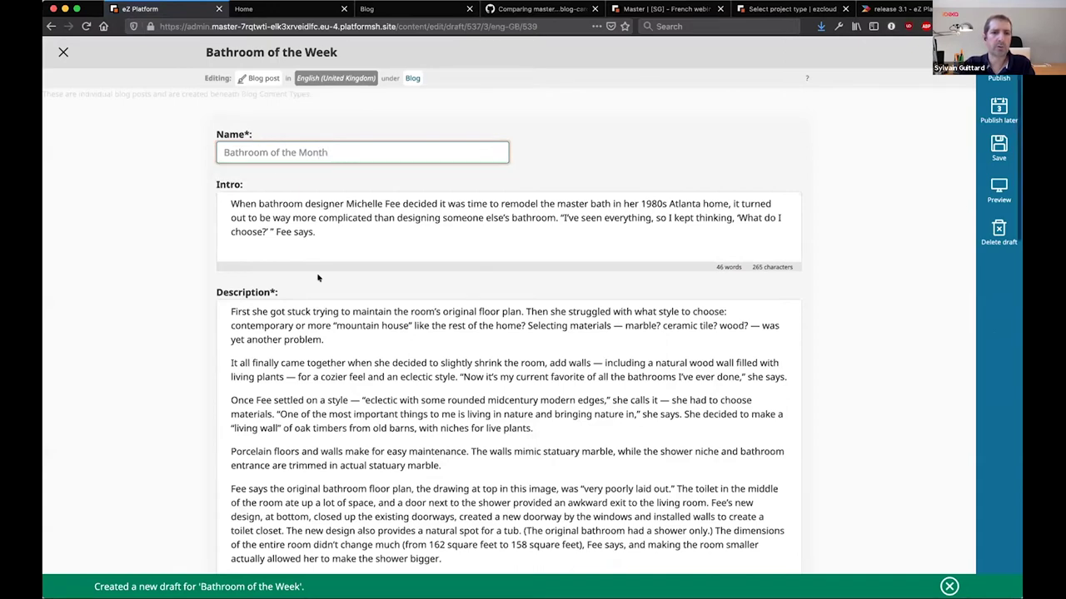
left_click_drag(327, 339, 175, 303)
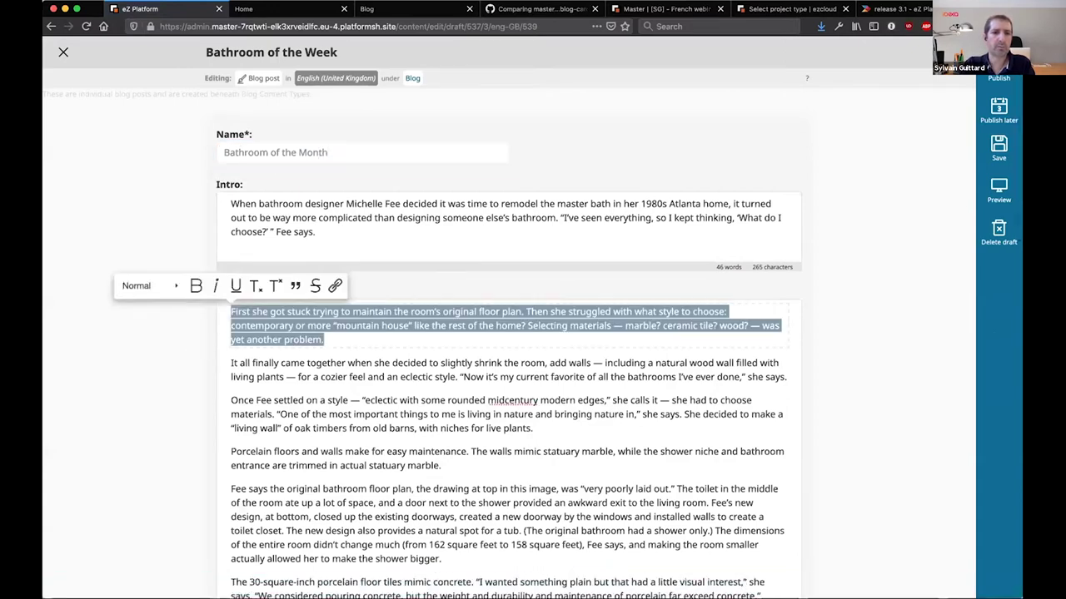
key("BackSpace")
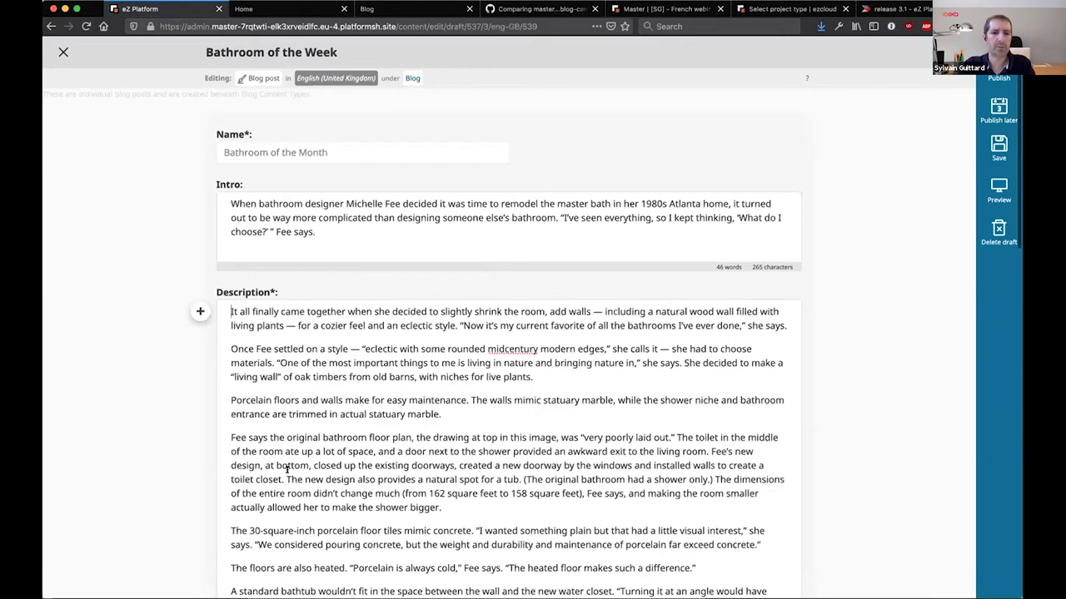
Add a new author with their name and e-mail, and remove the original author
scroll(287, 470, "down", 15)
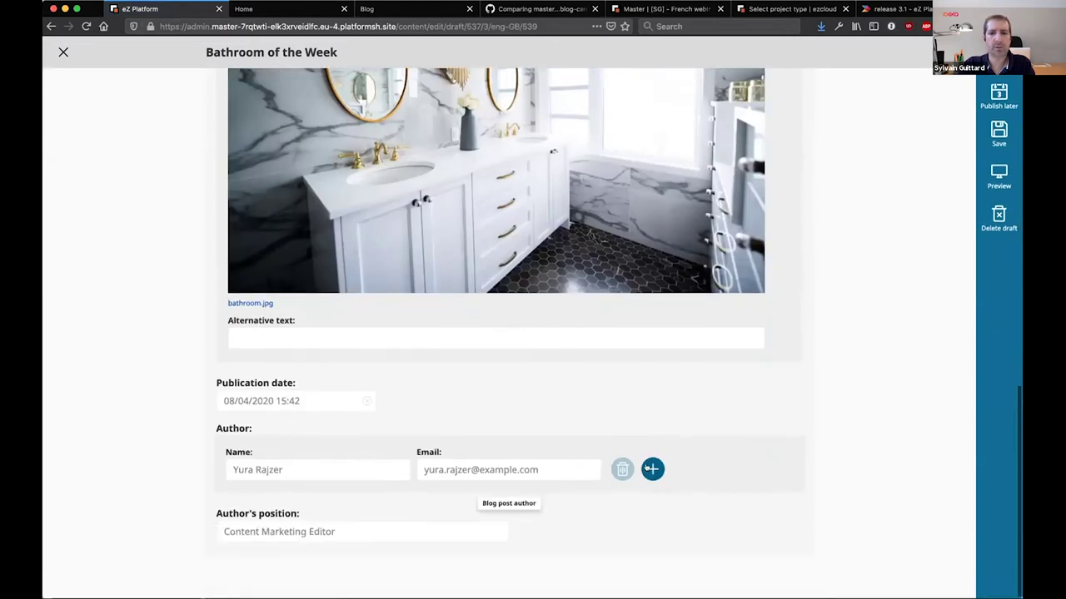
left_click(650, 469)
left_click(252, 527)
type("Sylvain")
left_click(459, 520)
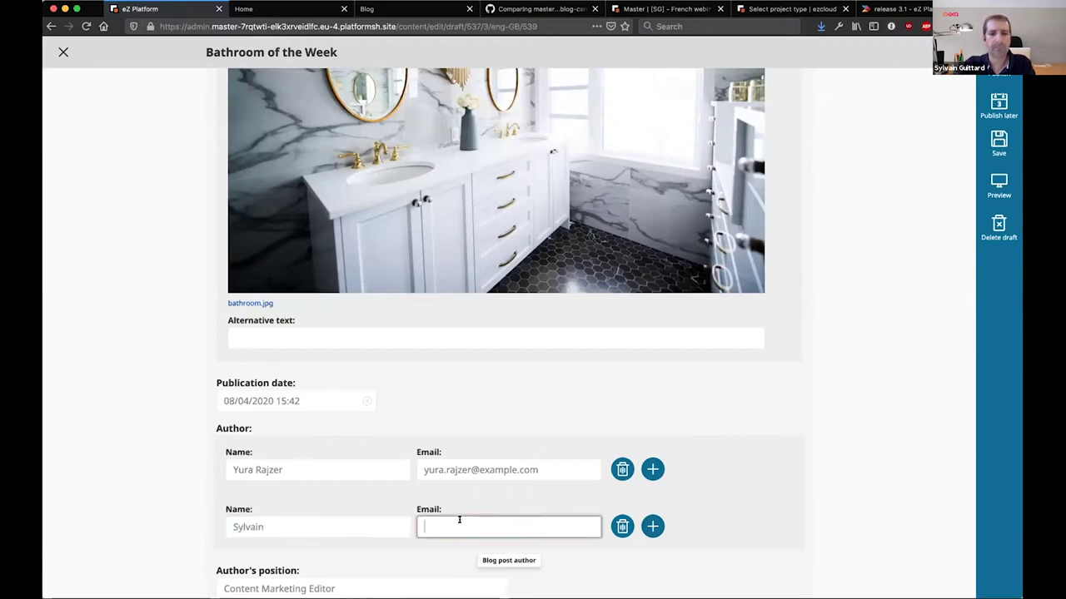
scroll(459, 520, "down", 1)
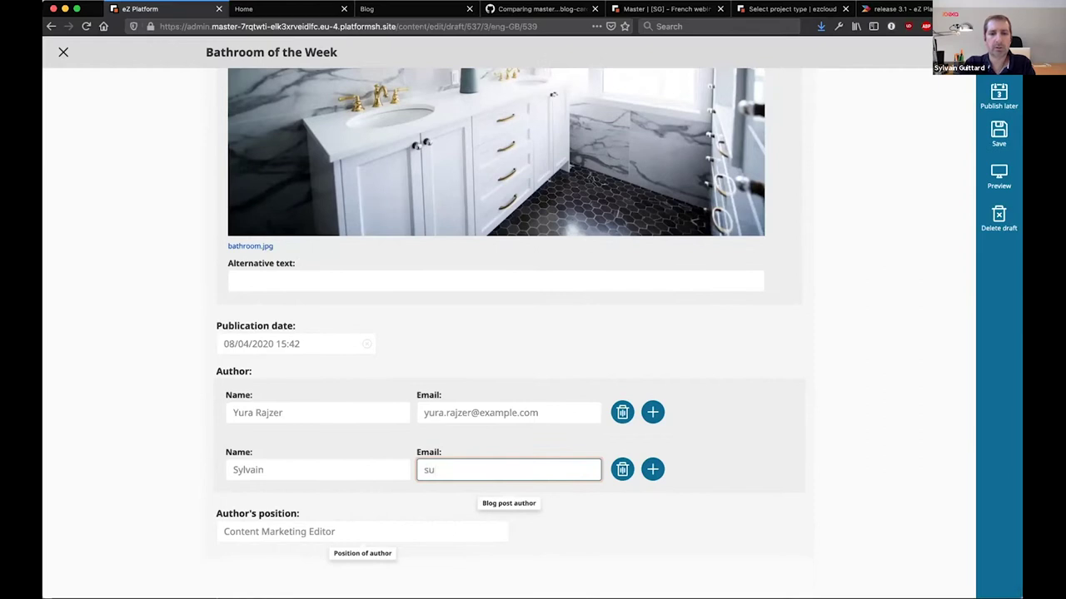
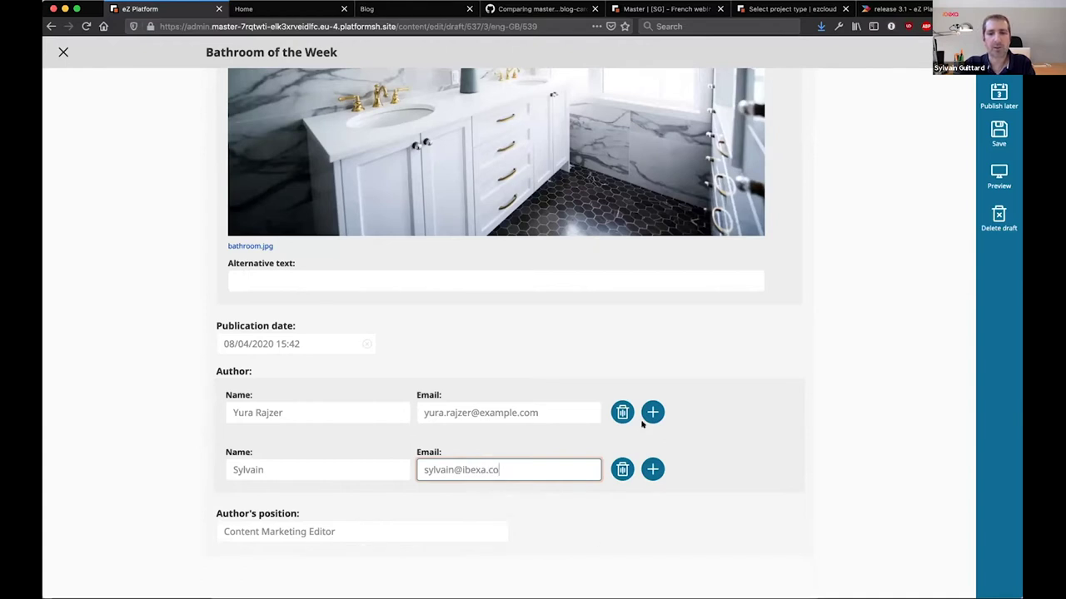
left_click(622, 412)
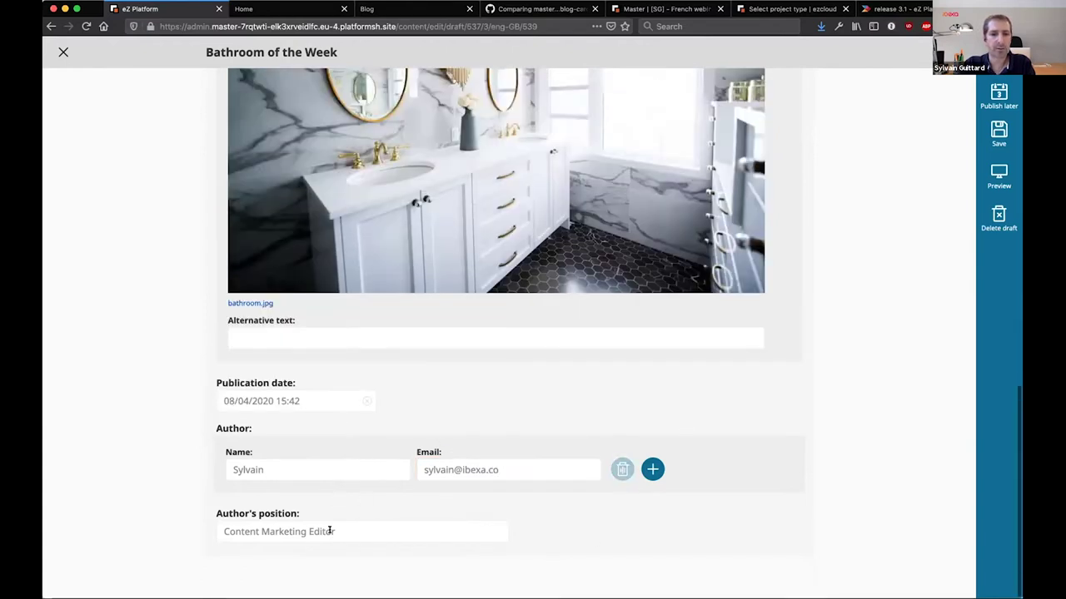
Set the author position to Product Manager and the publication date to 21 April 2020
left_click_drag(329, 531, 195, 528)
type("Produc")
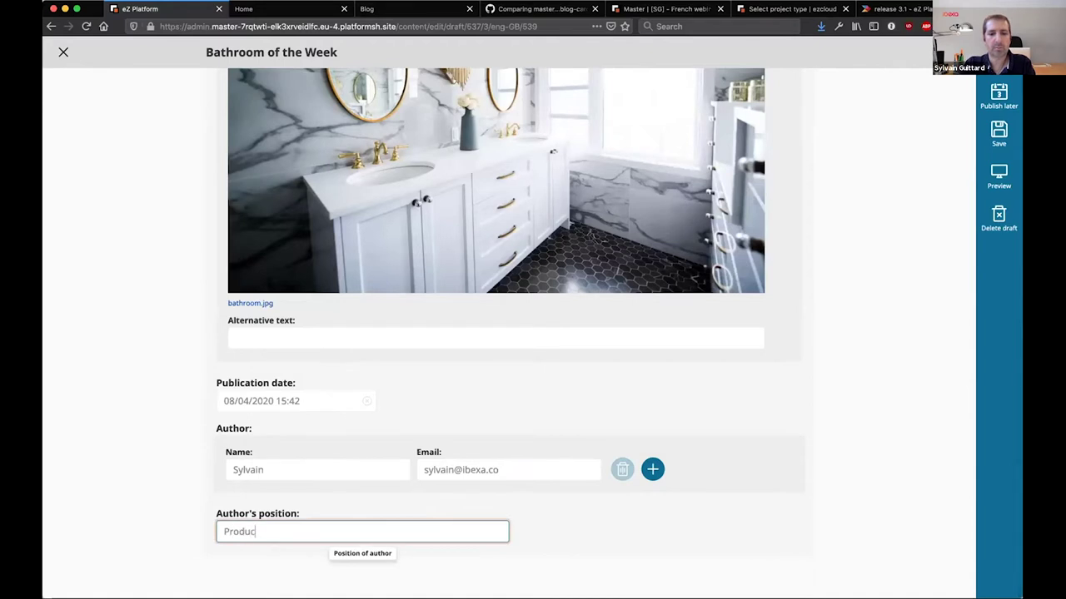
type("t Manager")
left_click(319, 400)
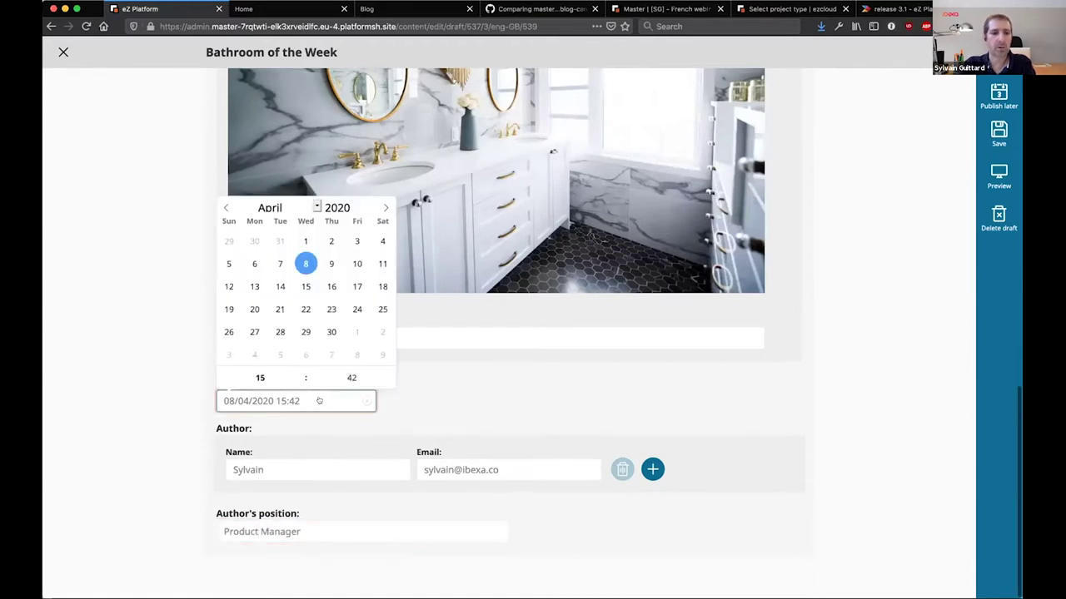
left_click(279, 309)
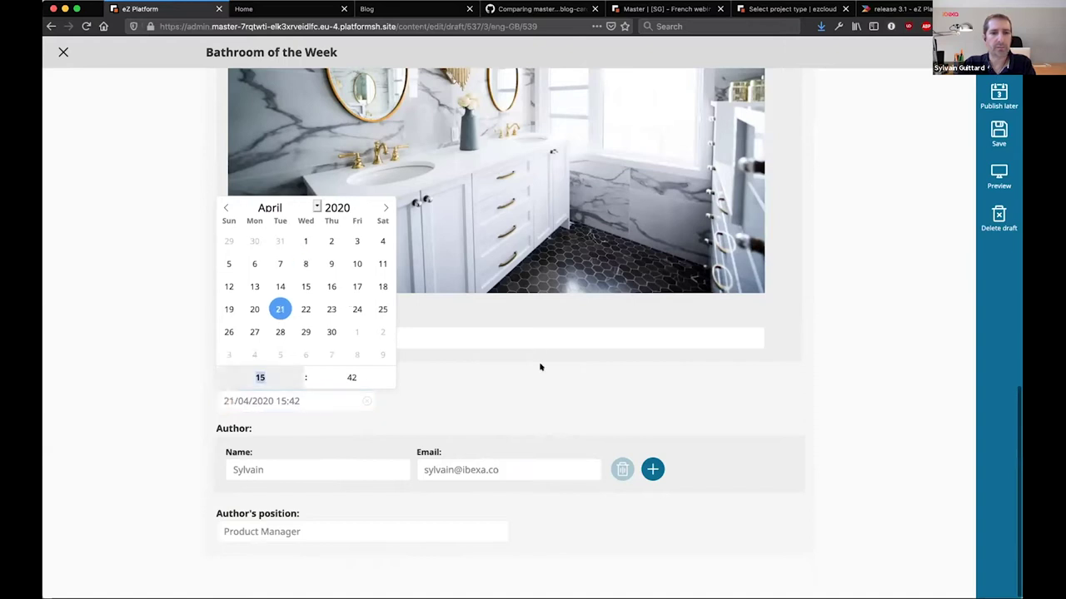
left_click(533, 407)
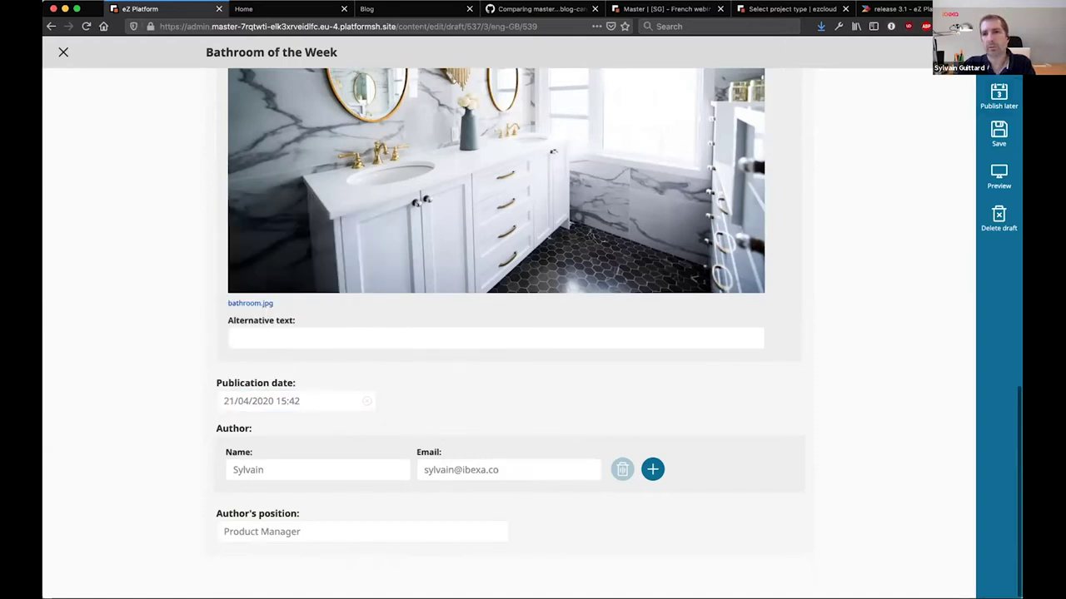
Save the draft as Version 3 and compare it from the post's Versions list
left_click(999, 133)
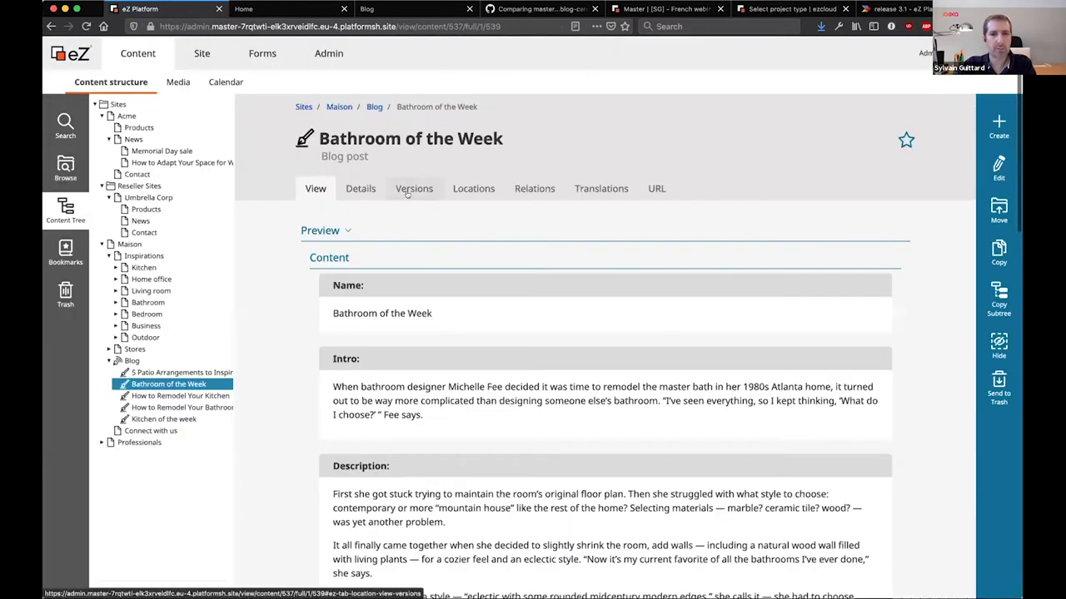
left_click(409, 190)
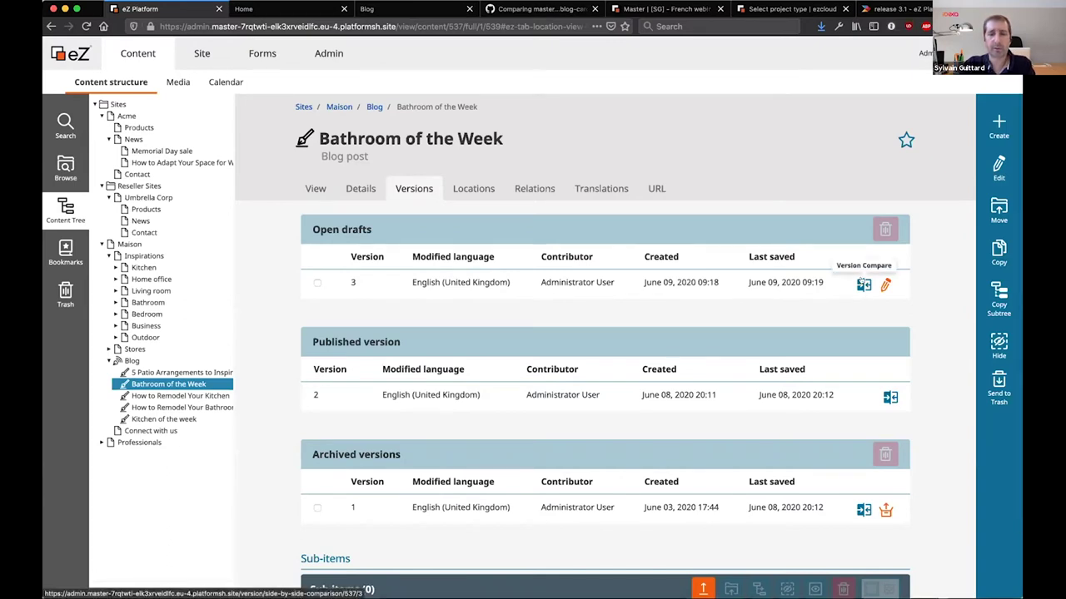
left_click(864, 285)
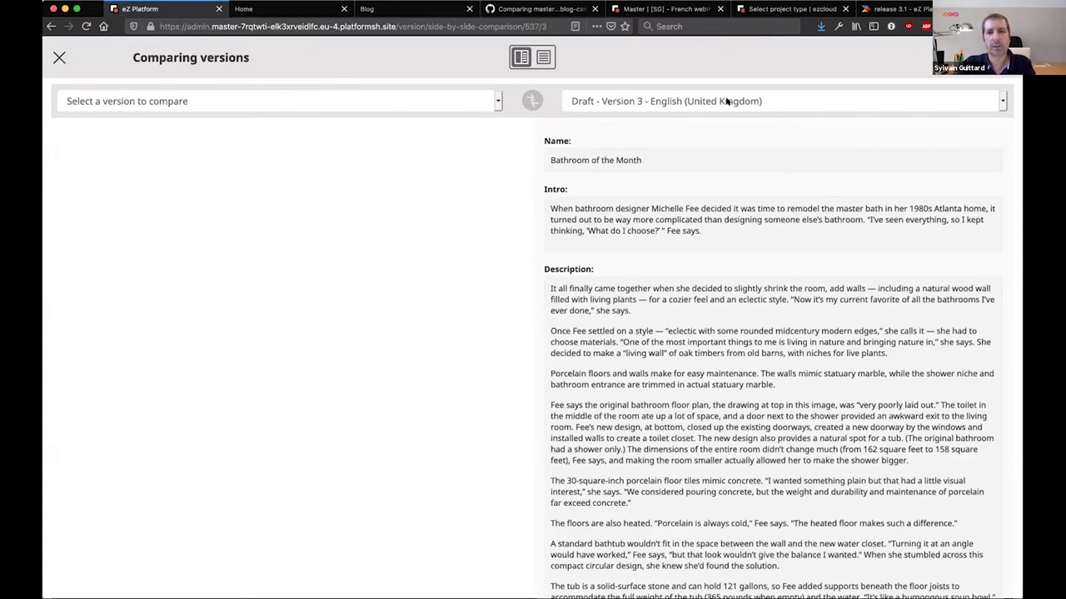
left_click(386, 106)
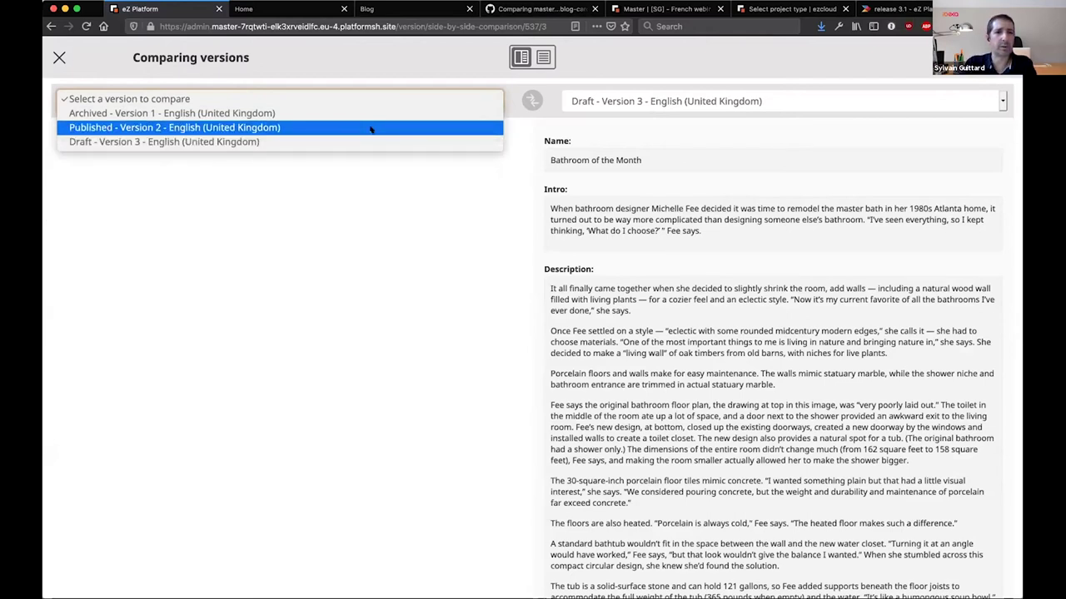
left_click(371, 129)
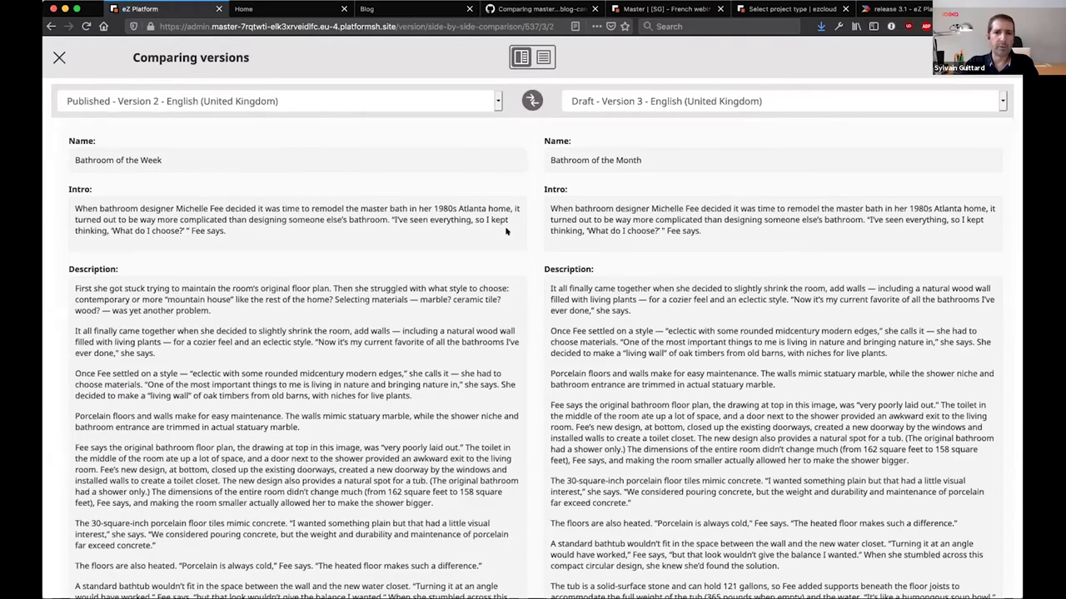
scroll(506, 232, "down", 1)
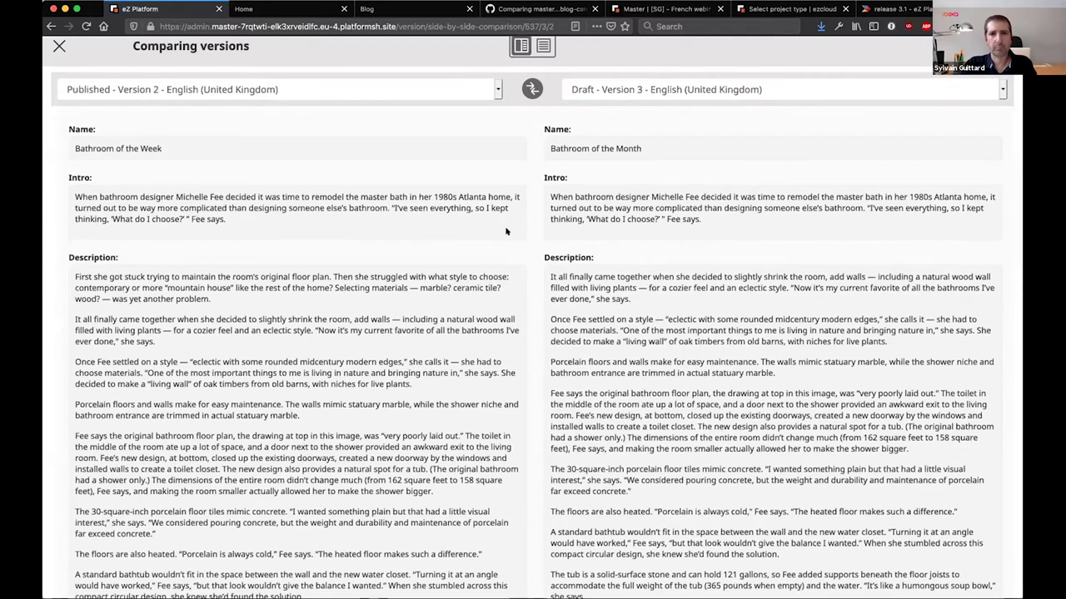
scroll(505, 232, "up", 1)
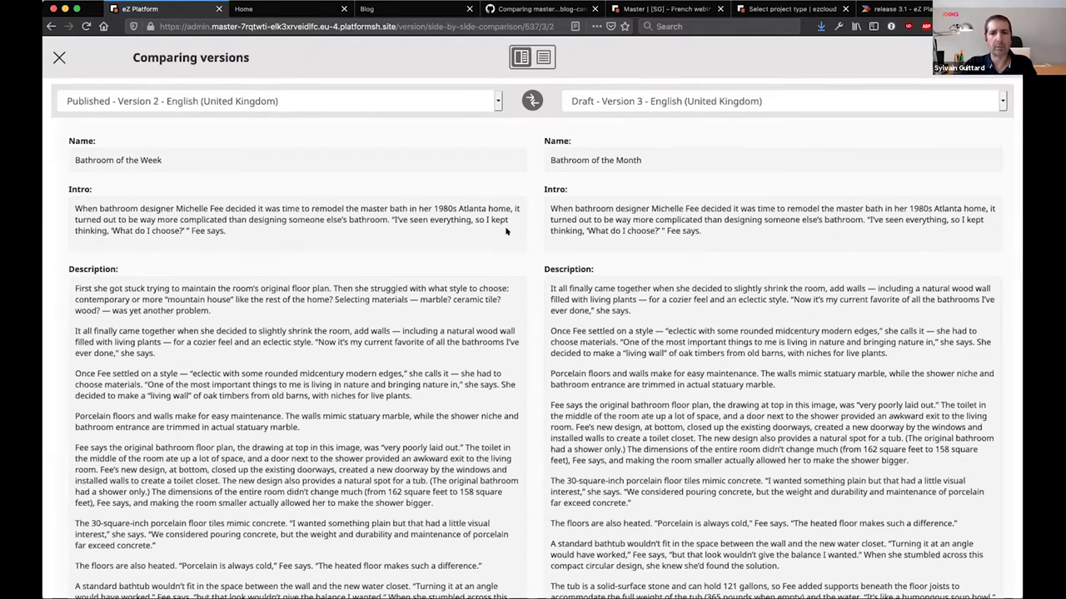
scroll(505, 232, "up", 1)
scroll(506, 232, "down", 10)
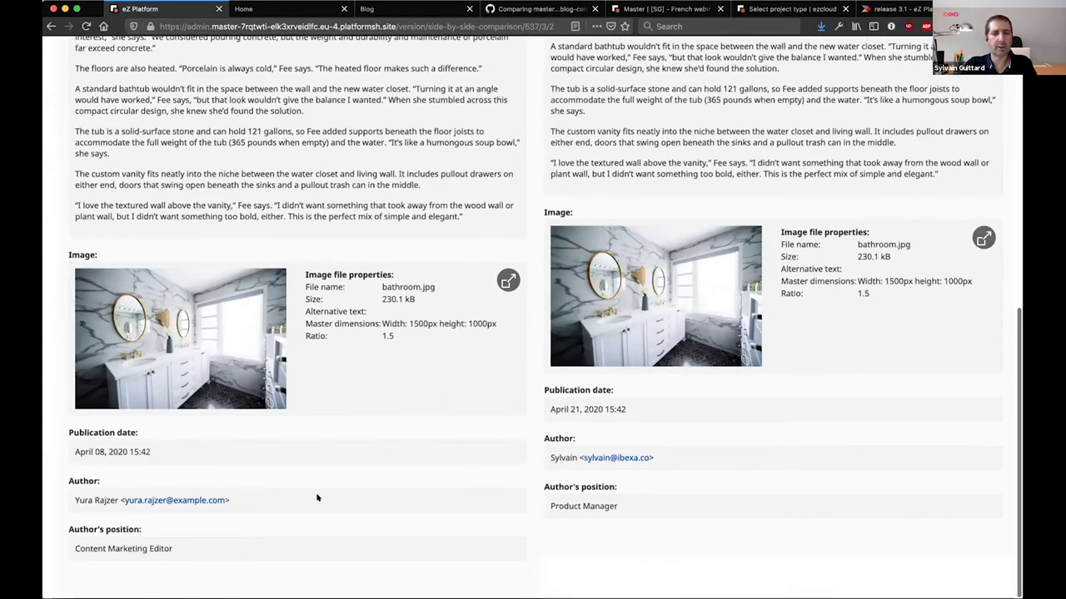
scroll(372, 498, "up", 1)
scroll(372, 498, "up", 15)
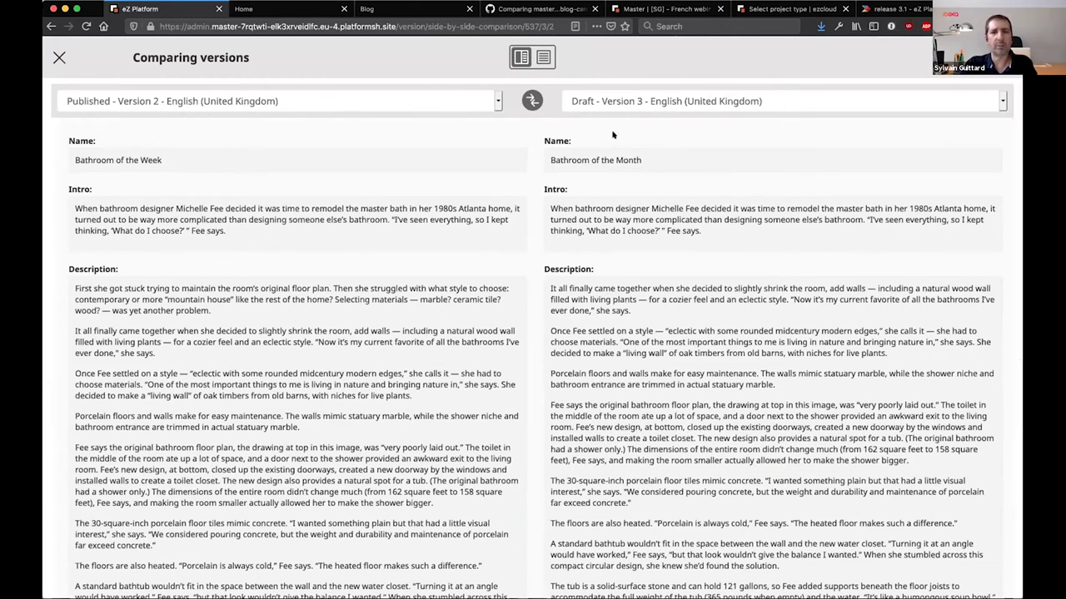
Switch the comparison to the unified single-column view and scroll through the highlighted differences
left_click(543, 58)
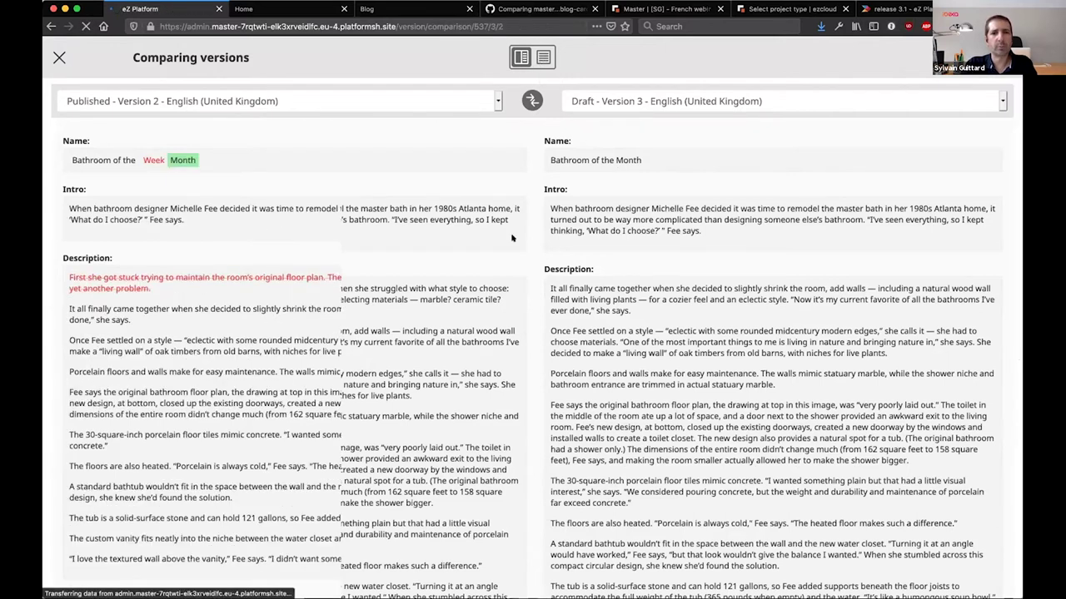
scroll(510, 235, "down", 1)
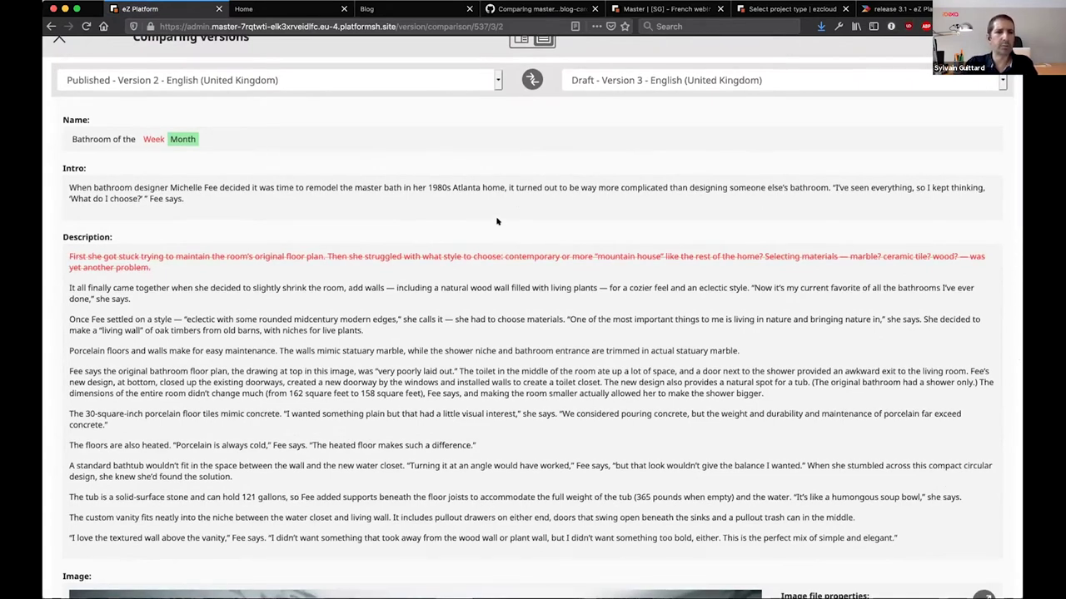
scroll(497, 221, "down", 10)
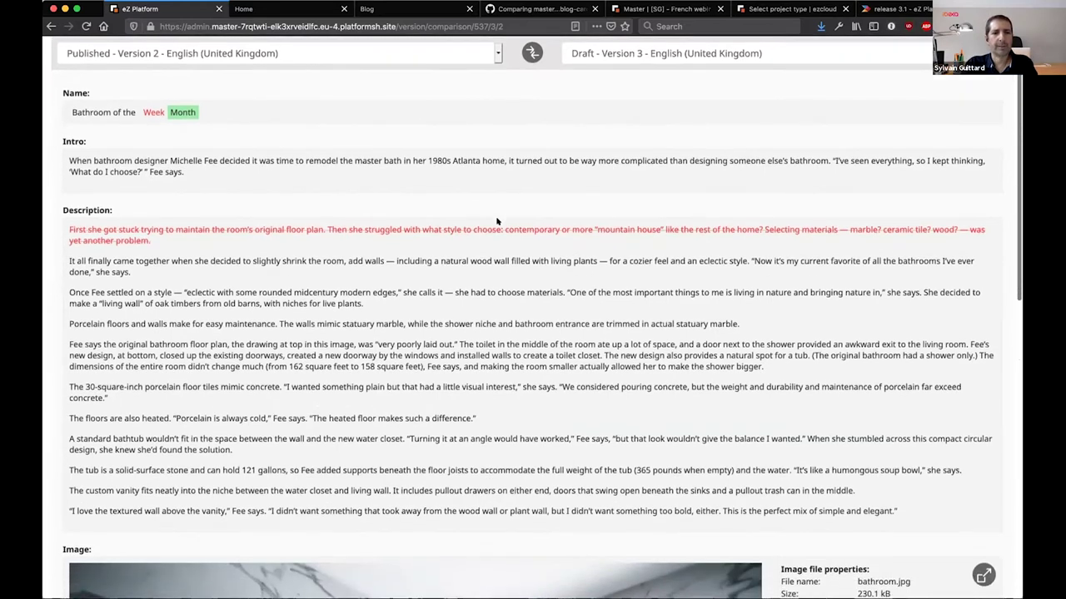
scroll(497, 222, "down", 8)
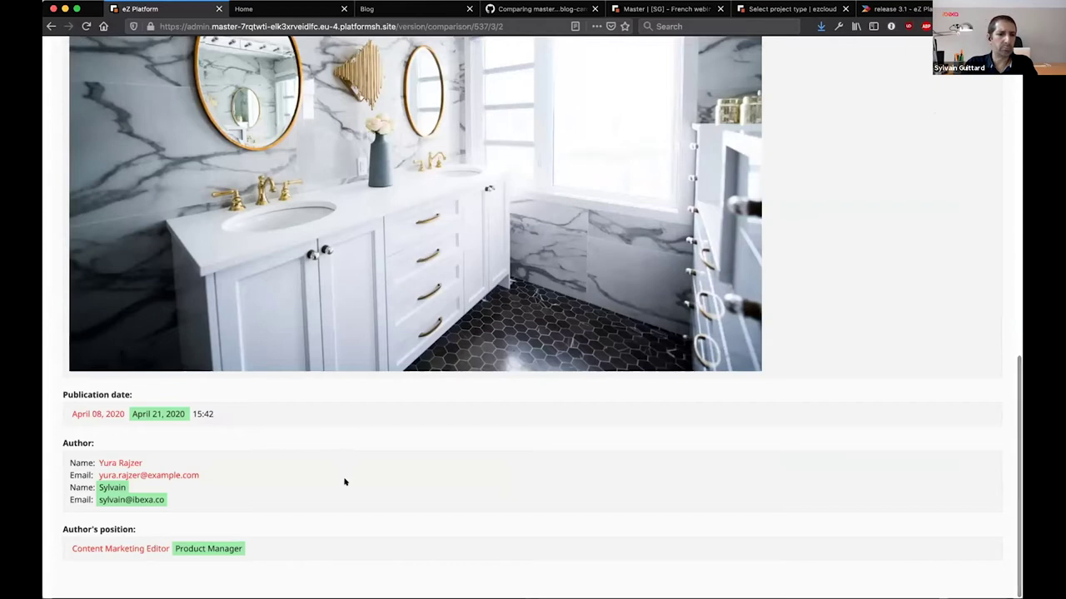
scroll(344, 482, "up", 20)
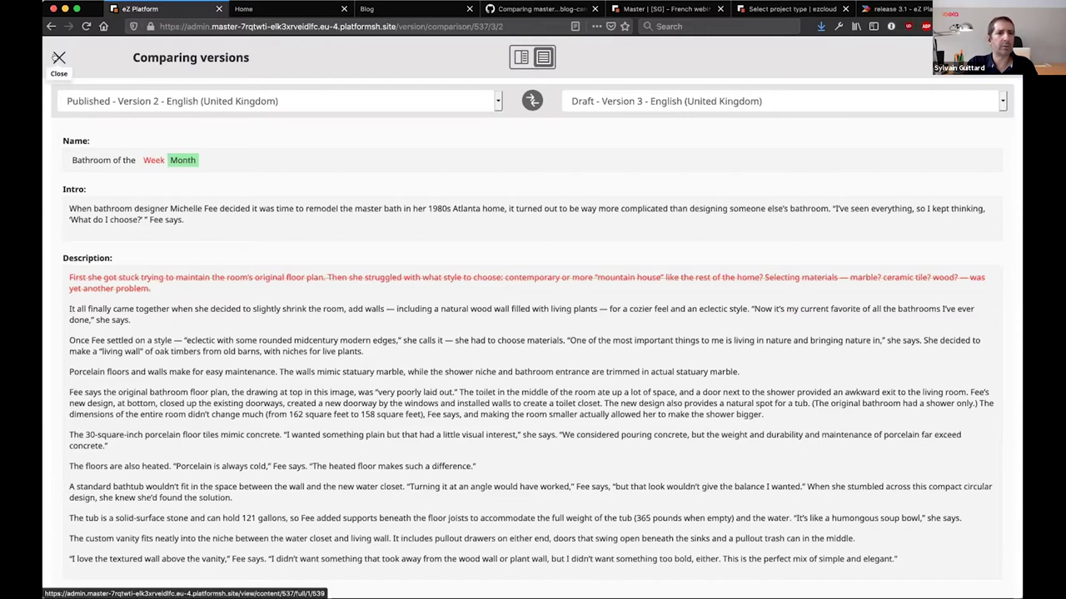
Close the comparison and go from Umbrella Corp's News to Acme's News item
left_click(58, 56)
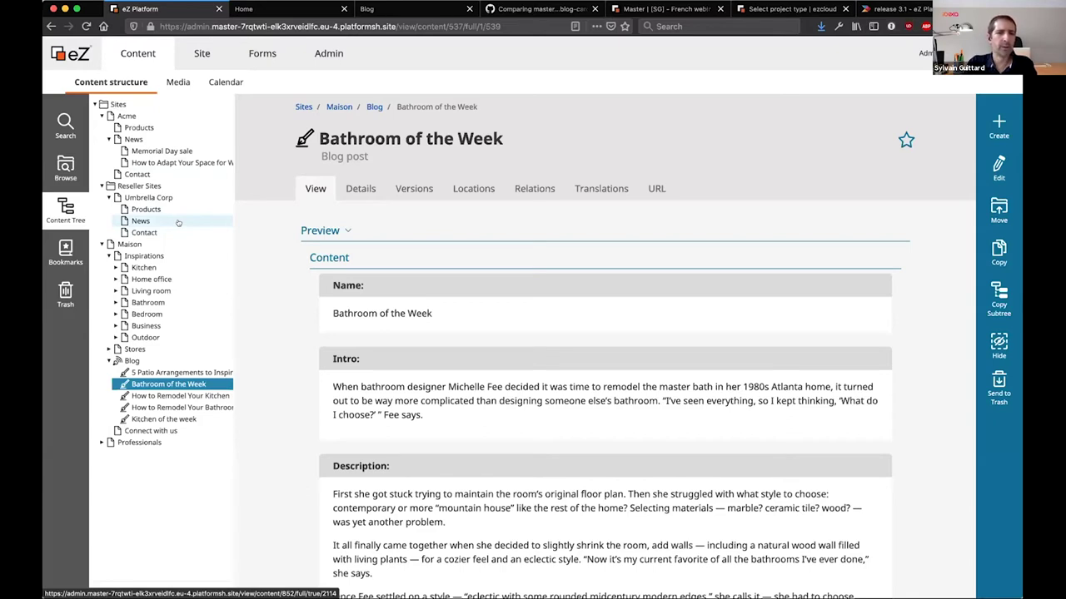
left_click(178, 222)
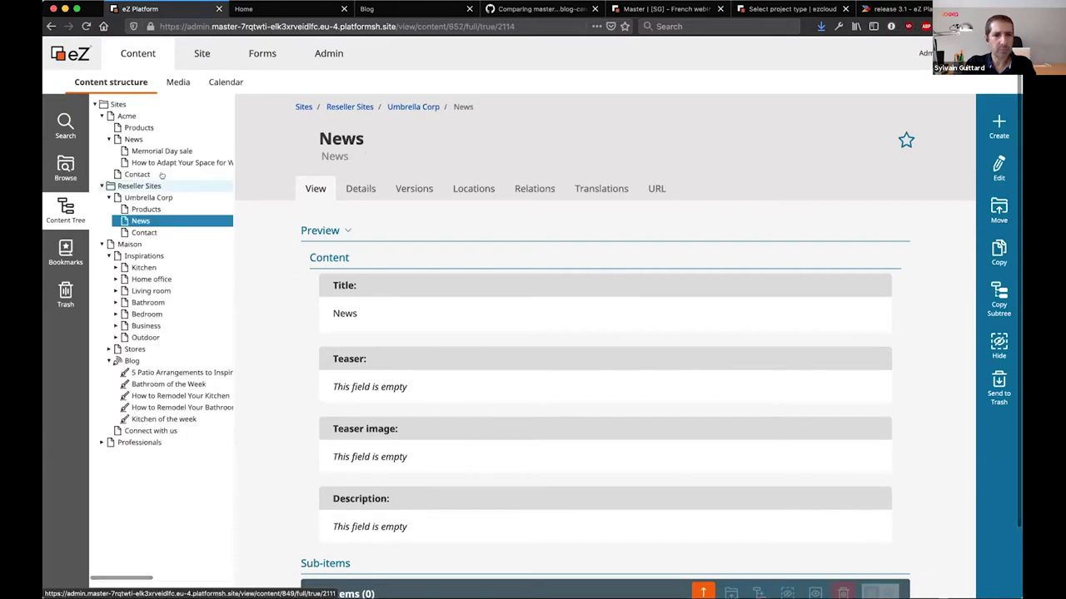
left_click(138, 141)
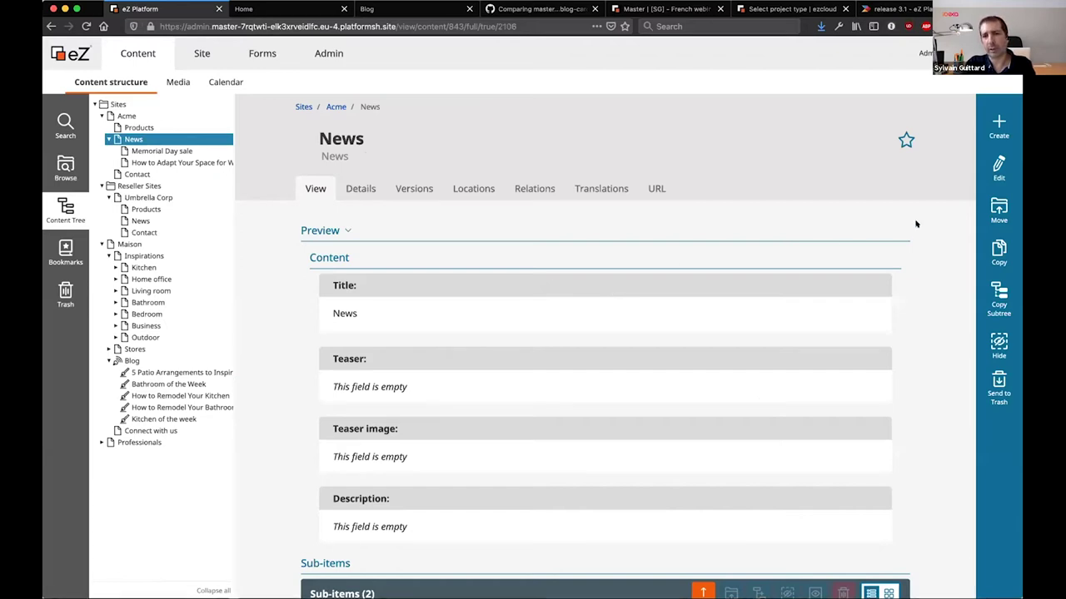
Create a reseller Page under News titled Summer Sale with teaser 40% OFF
left_click(988, 124)
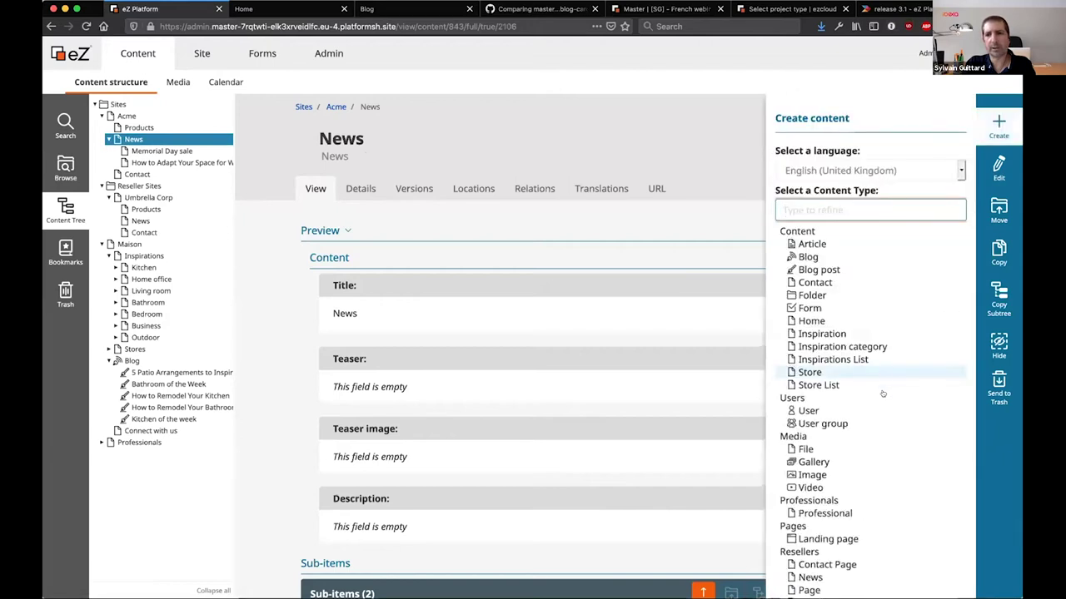
scroll(872, 414, "down", 4)
left_click(809, 517)
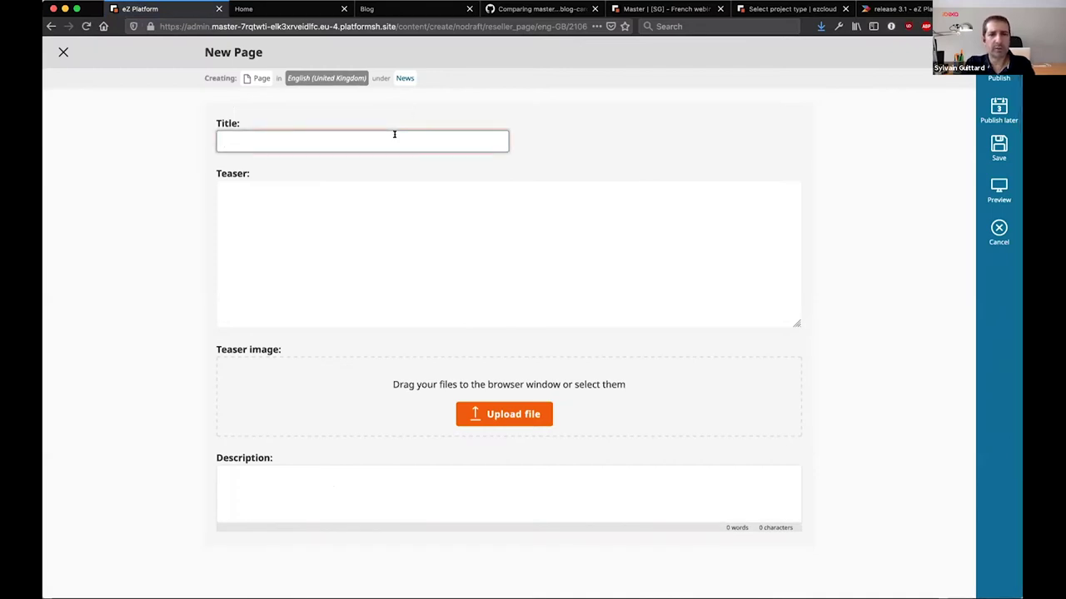
type("Sum")
key("Down")
key("Return")
key("Tab")
type("40")
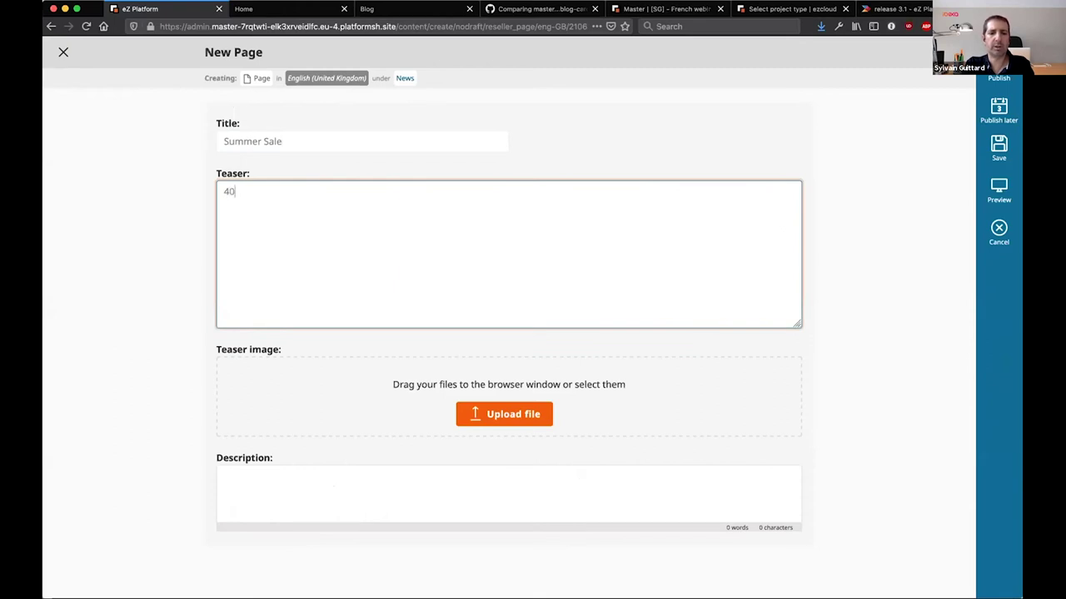
type("%")
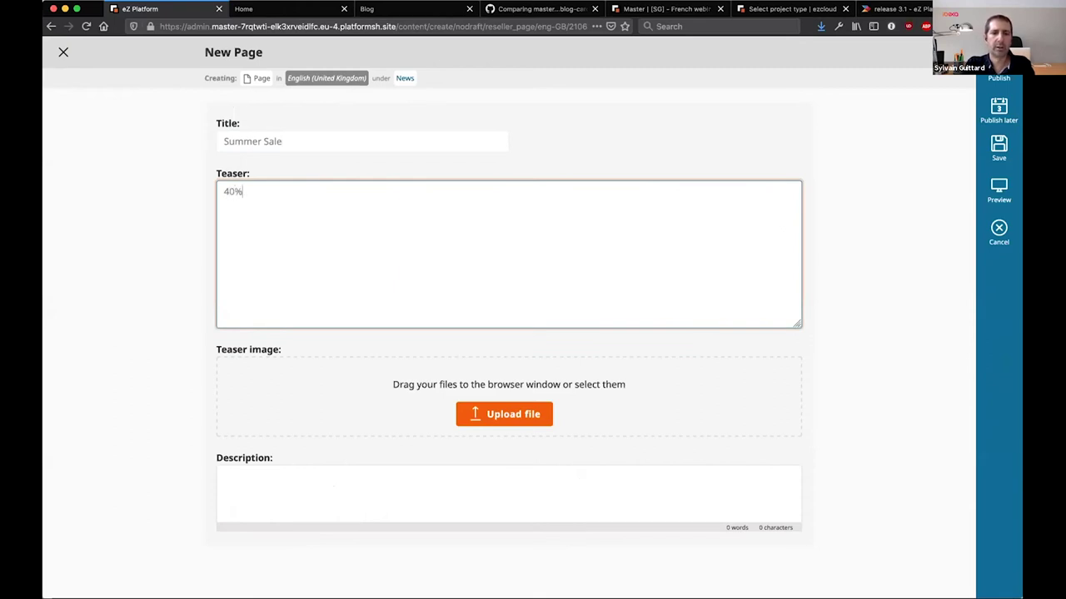
type(" OFF")
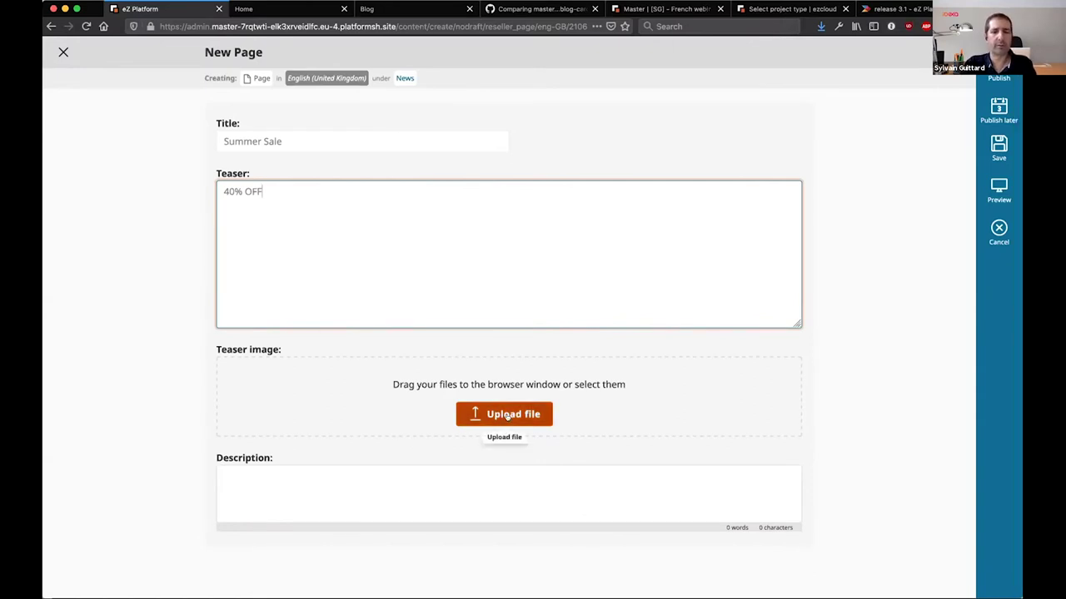
Attach summer-sale.jpg as the page's teaser image
left_click(507, 414)
left_click(488, 178)
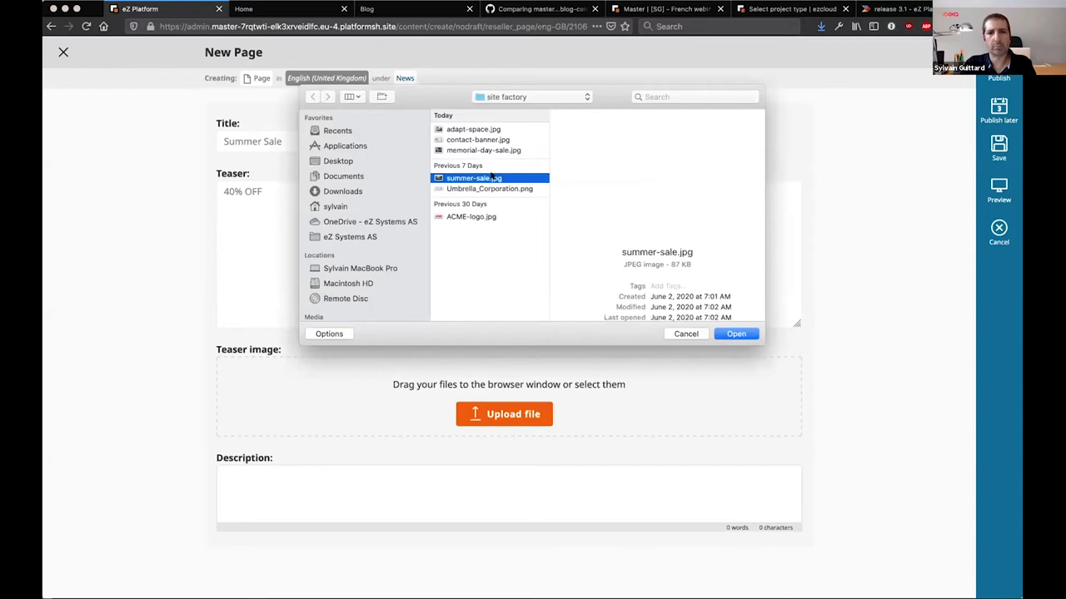
left_click(743, 334)
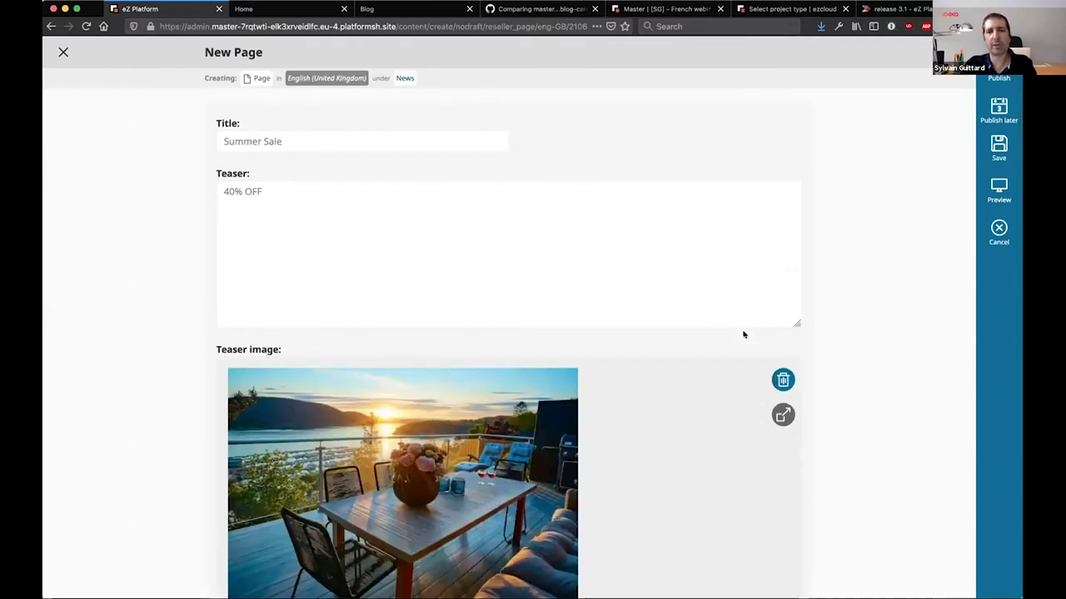
scroll(744, 333, "down", 4)
scroll(743, 334, "down", 1)
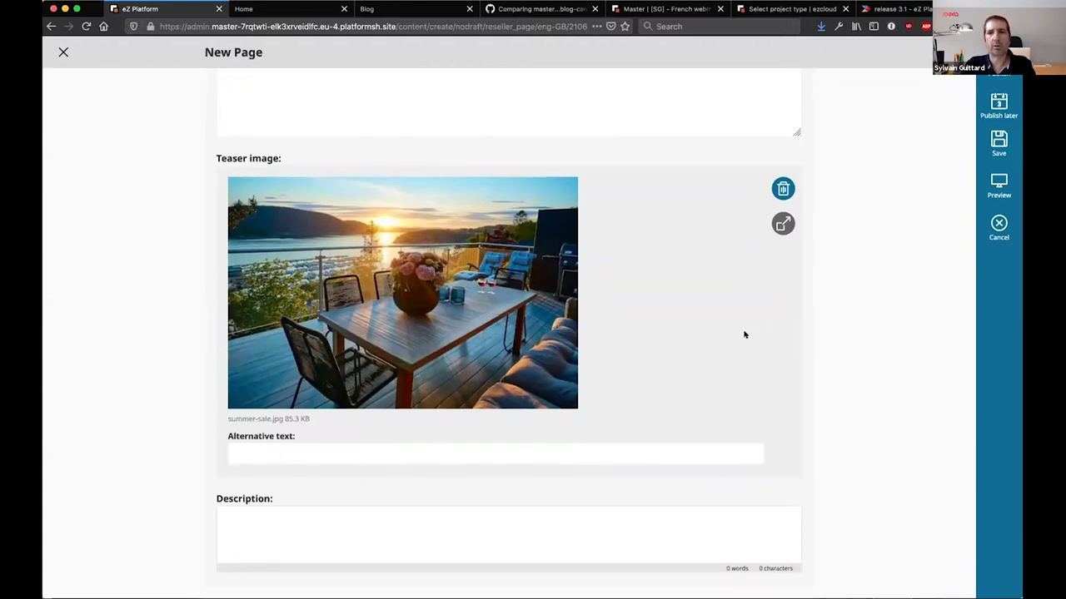
Schedule the Summer Sale page to publish on 20 June 2020 at 09:22
left_click(992, 111)
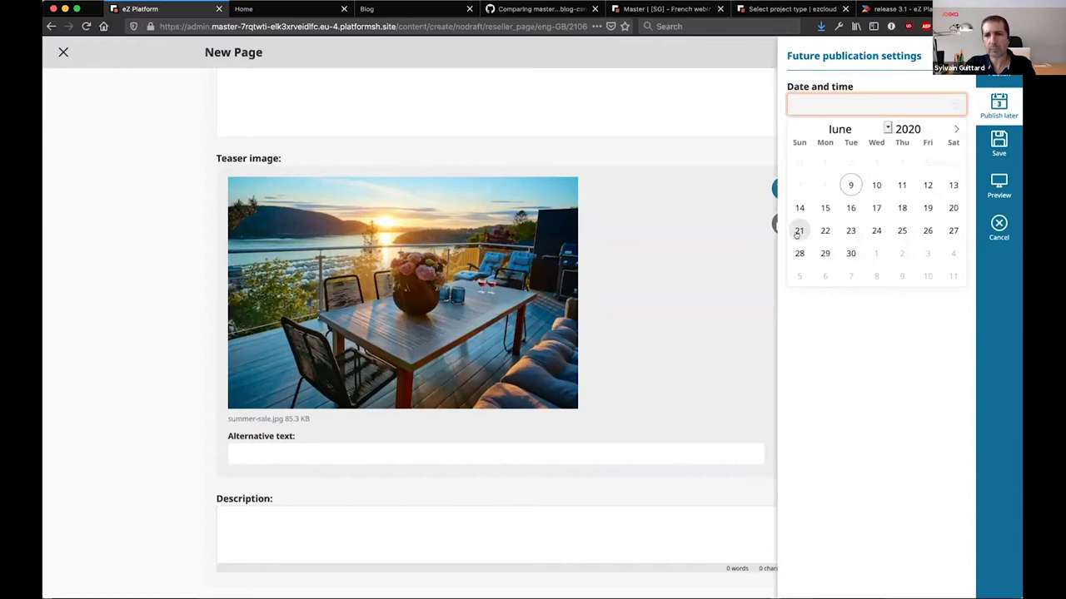
left_click(947, 212)
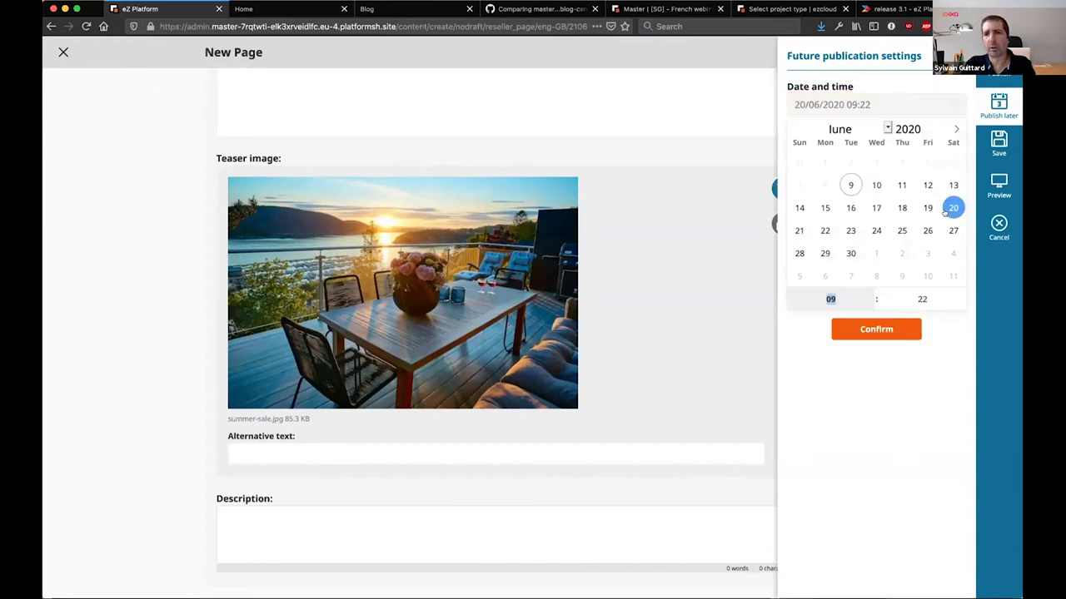
left_click(853, 331)
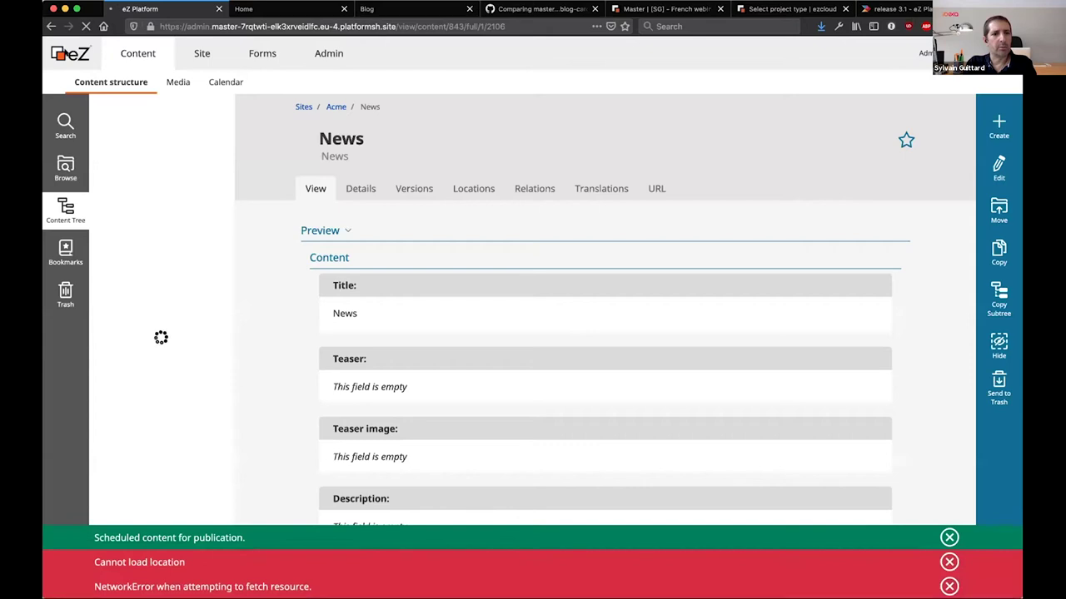
Find Summer Sale under My scheduled content on the dashboard, then open the Content Calendar
left_click(70, 53)
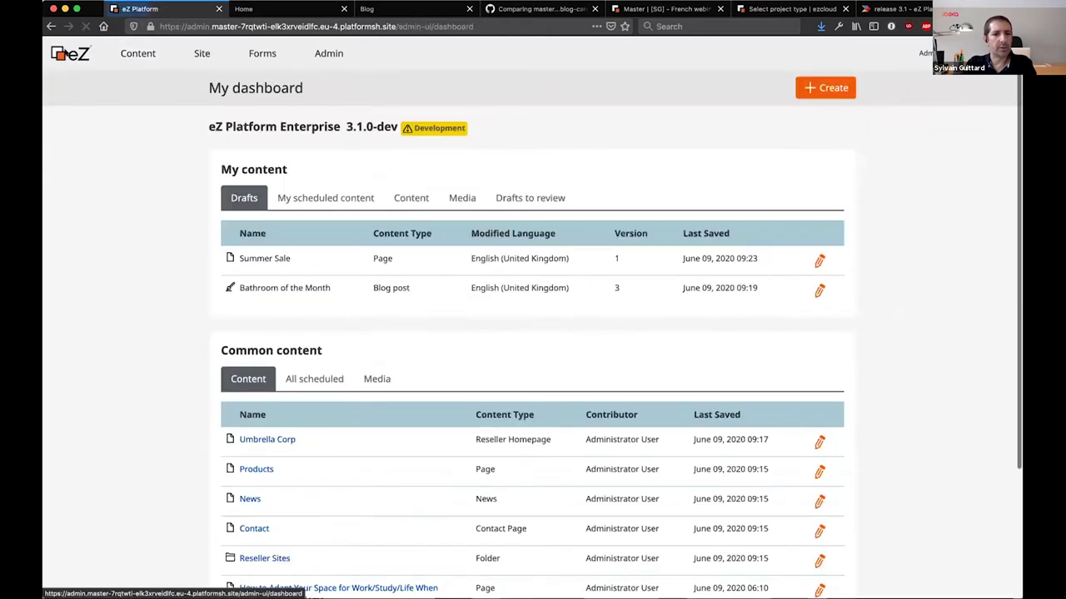
left_click(325, 197)
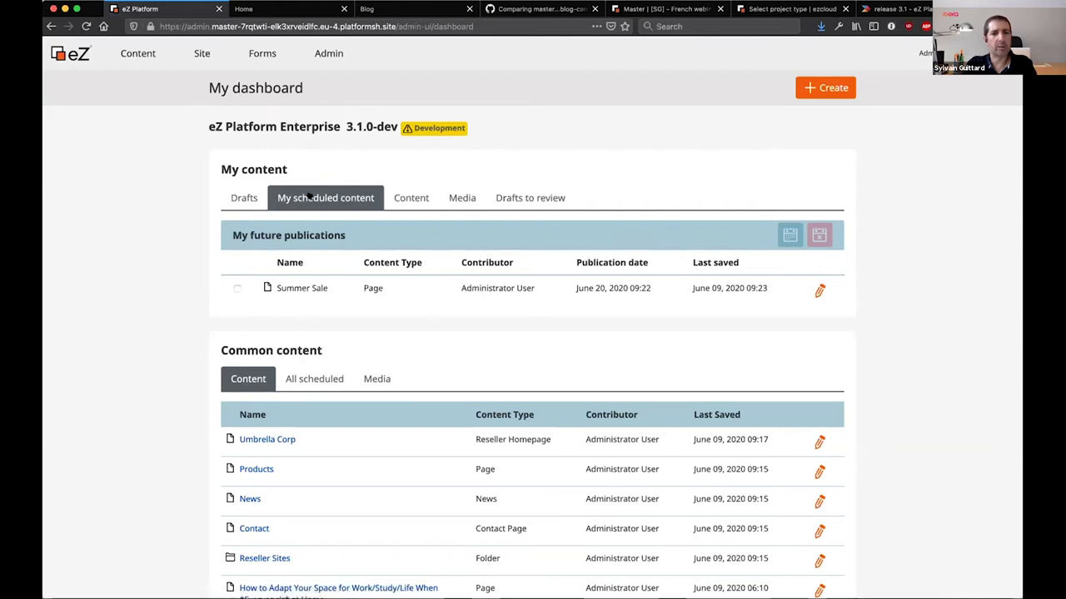
left_click_drag(278, 287, 361, 289)
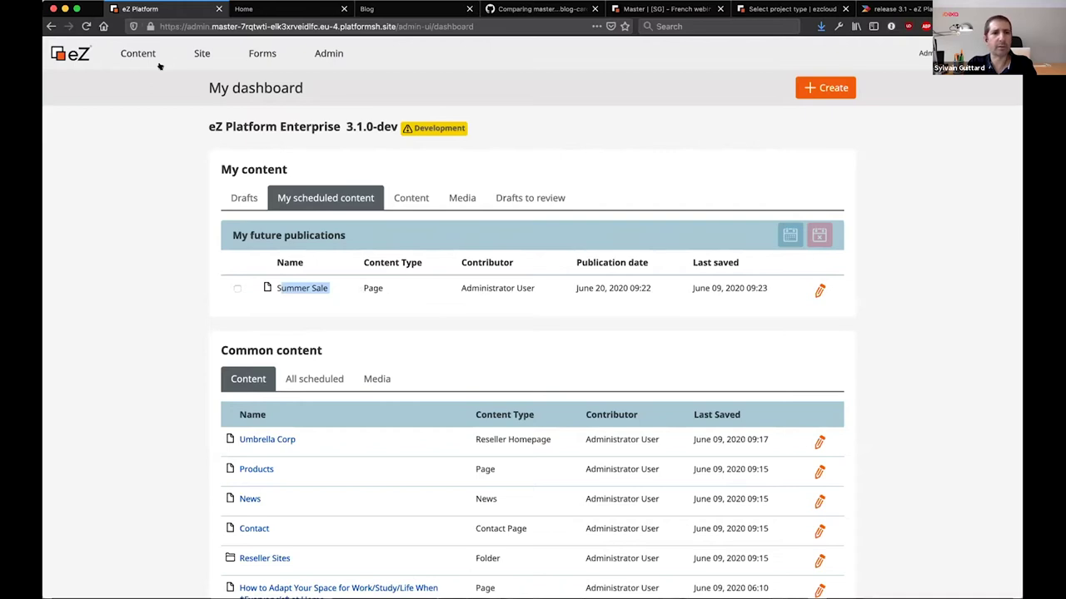
mouse_move(154, 60)
left_click(221, 82)
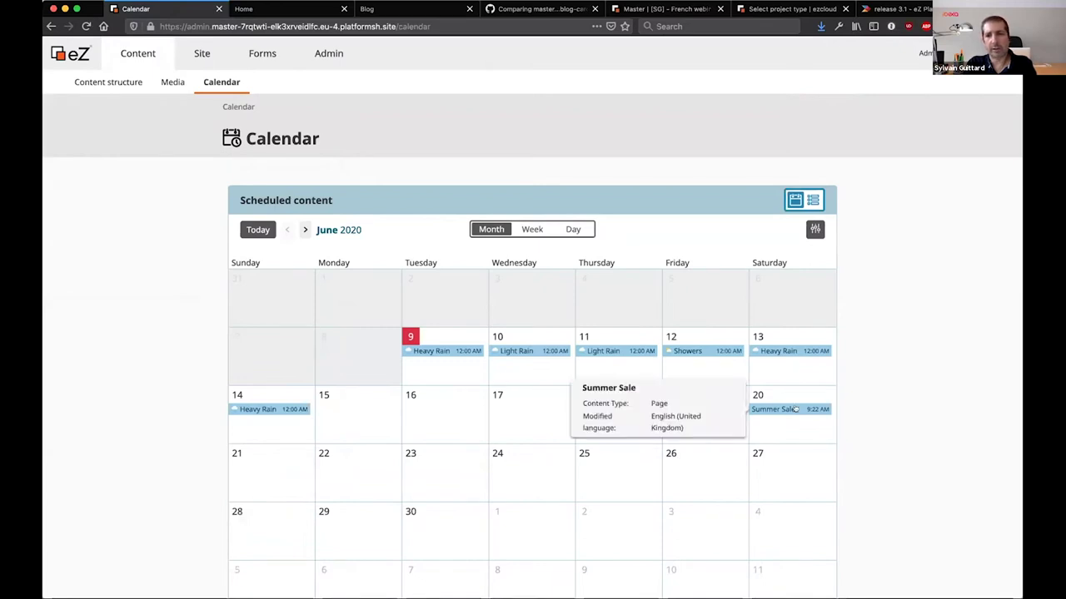
Check the scheduled-content list view, then select the Summer Sale publication on 20 June in the calendar
mouse_move(760, 415)
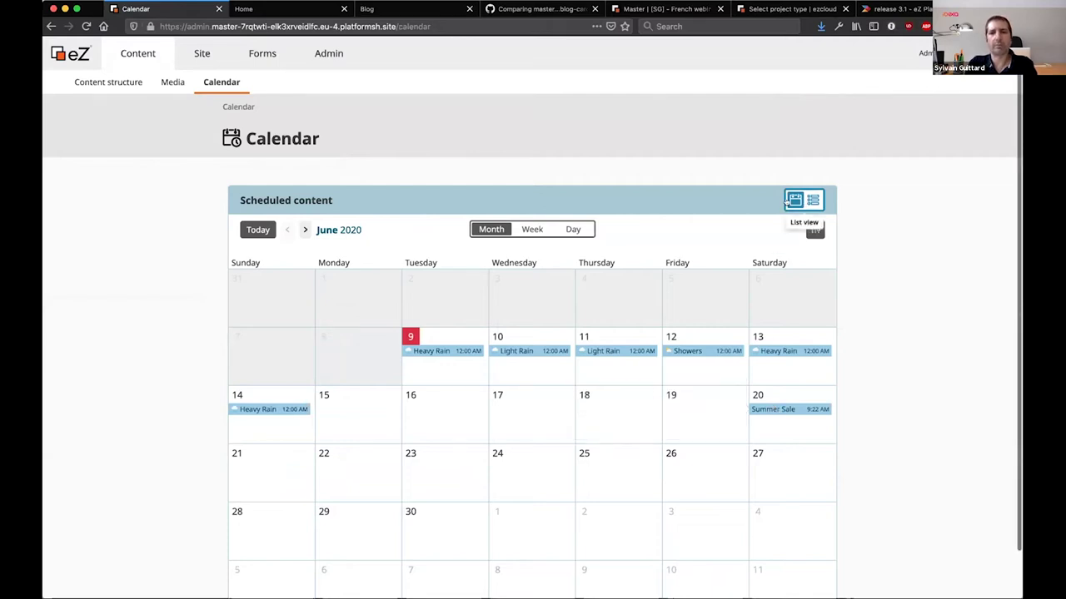
left_click(810, 200)
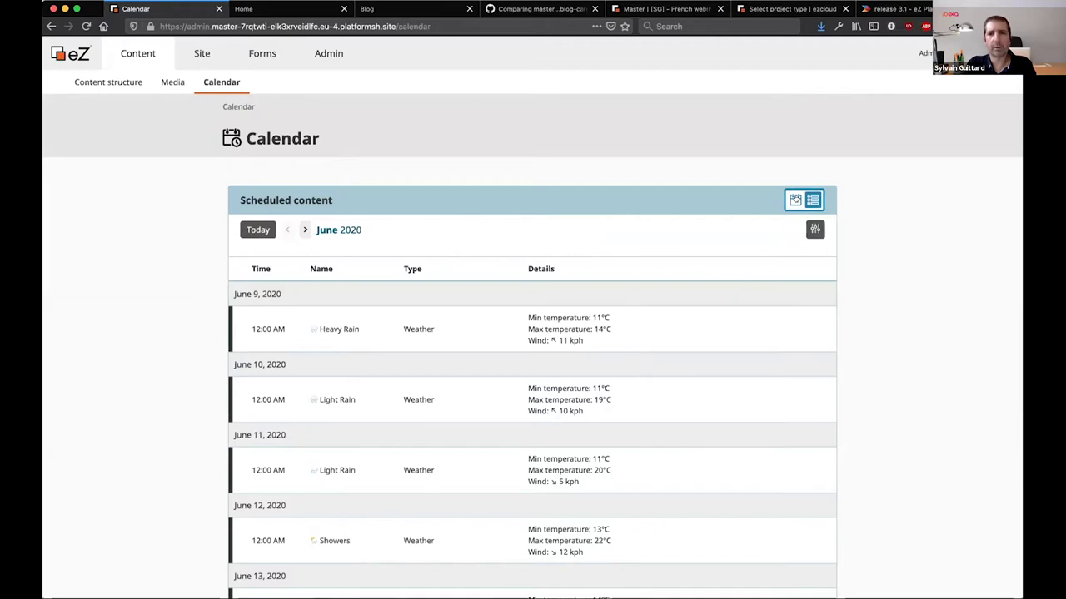
left_click(795, 200)
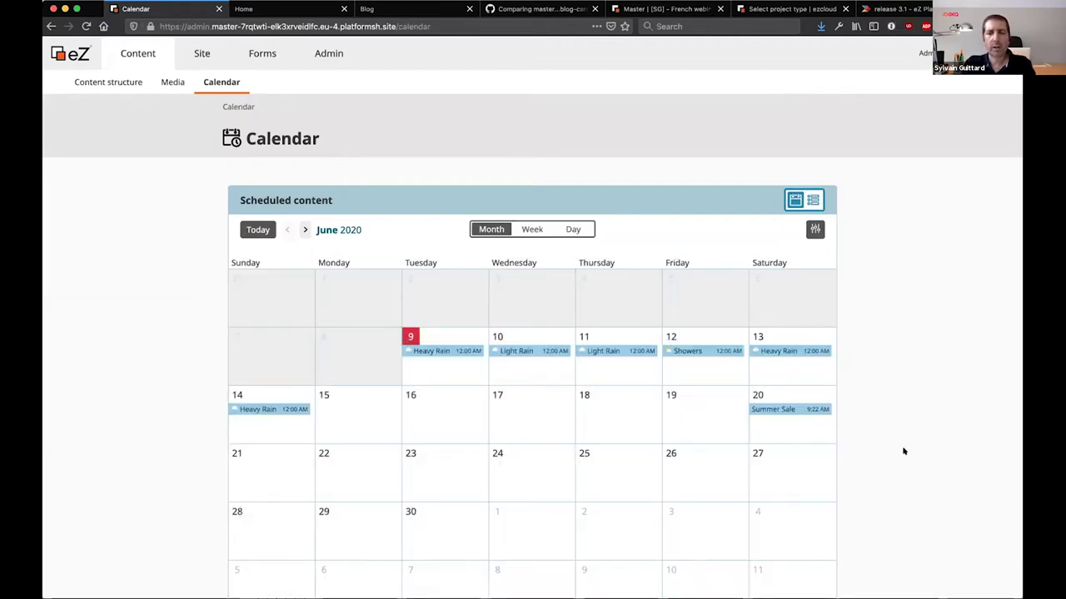
left_click(759, 408)
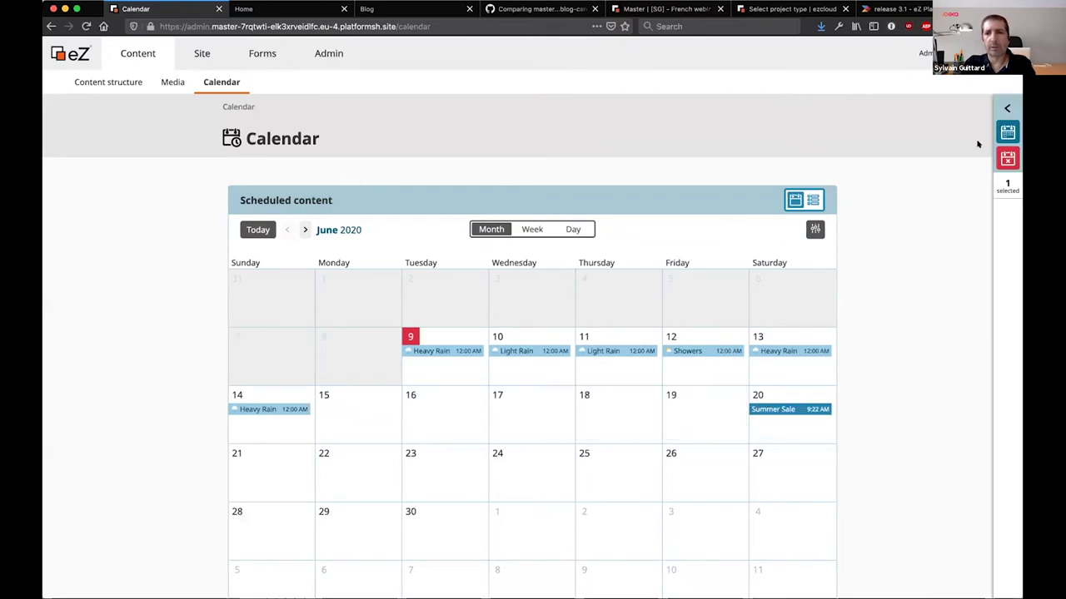
Reschedule the selected Summer Sale from 20 June to Sunday 21 June 2020
left_click(1000, 112)
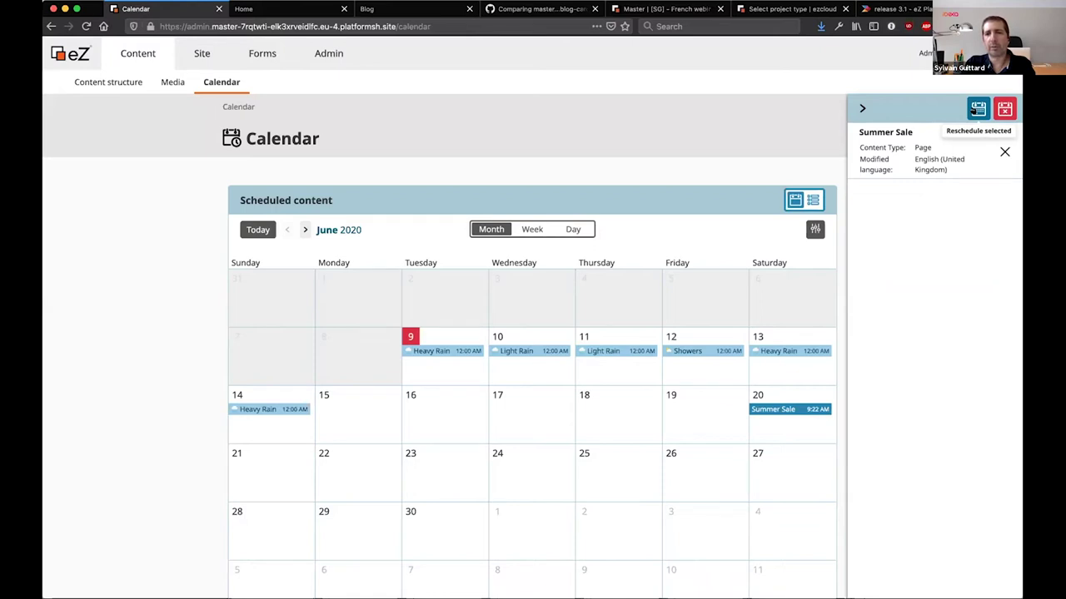
left_click(973, 111)
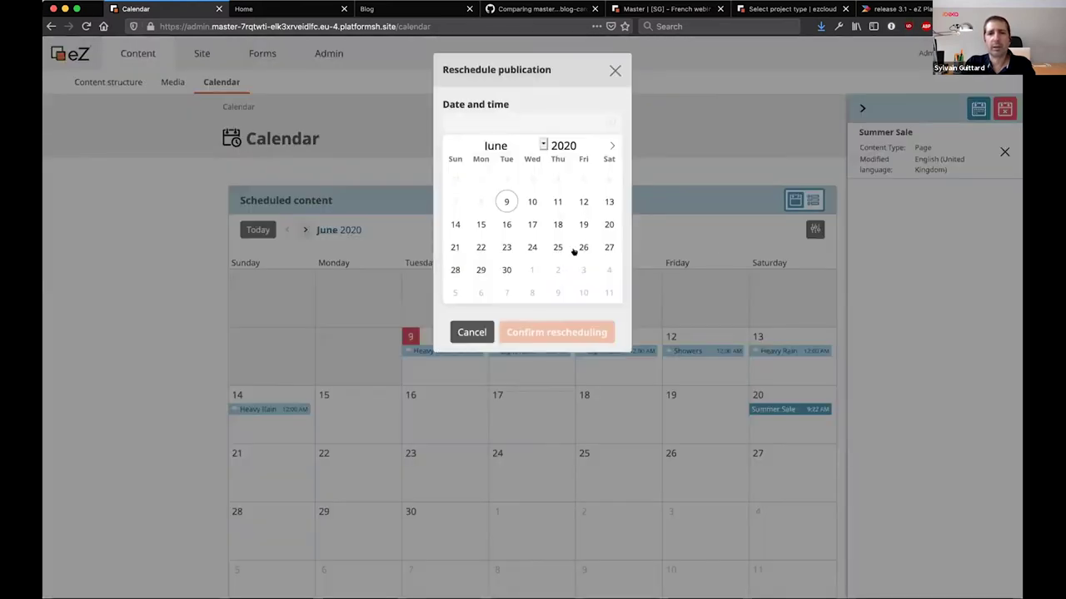
left_click(454, 248)
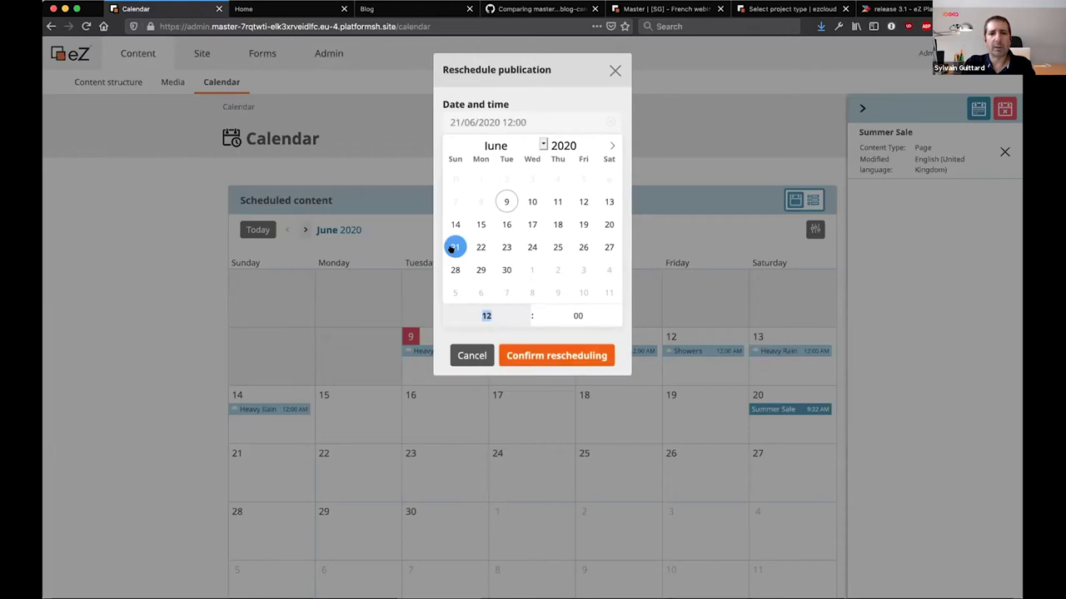
left_click(537, 356)
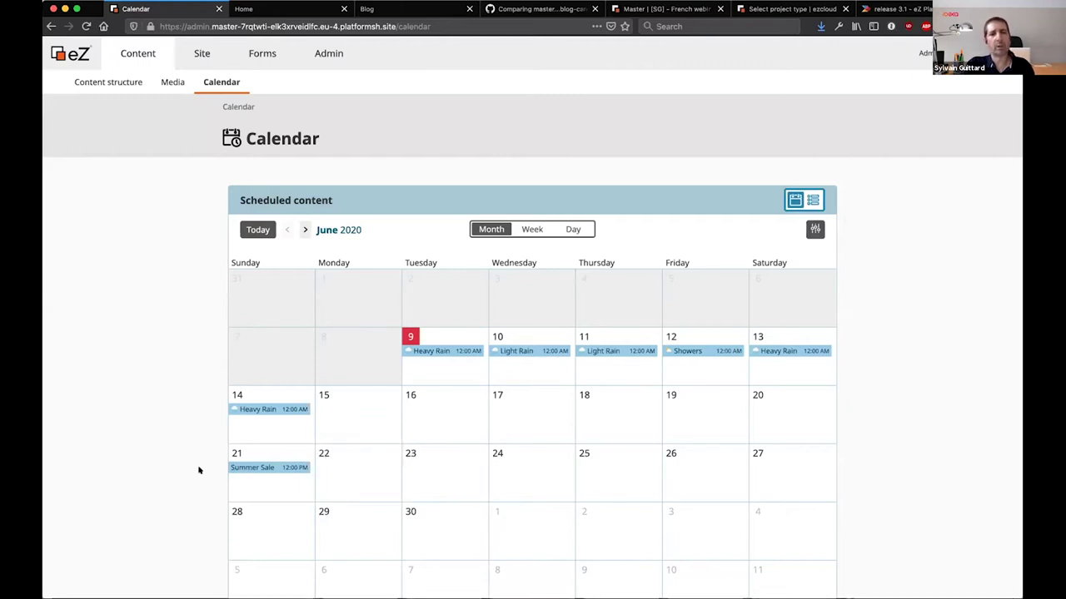
scroll(198, 470, "down", 2)
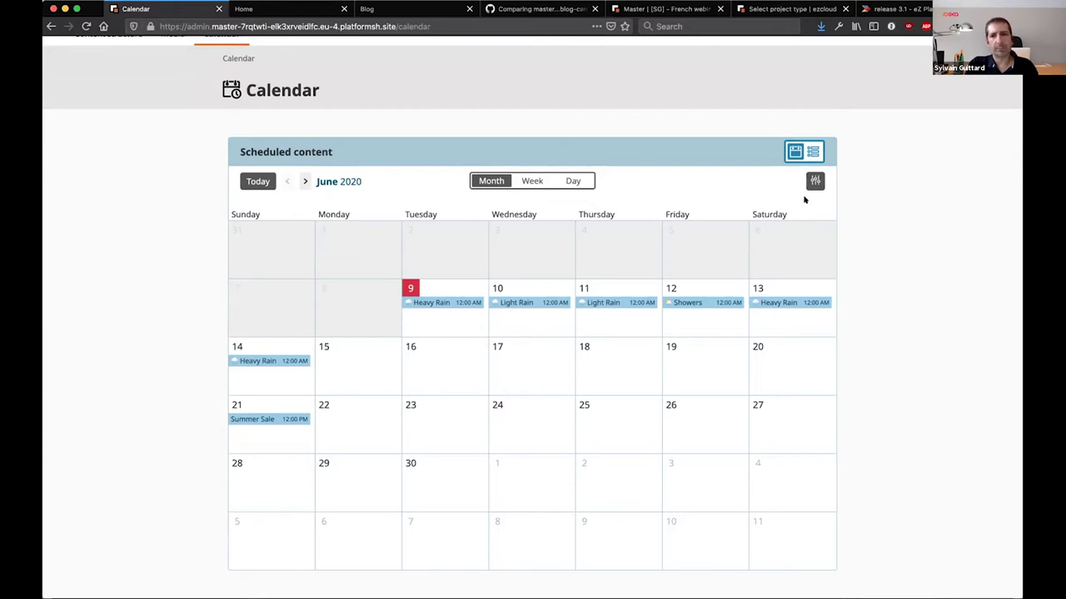
Show the rescheduled Summer Sale's details: a Page in English (United Kingdom)
left_click(276, 418)
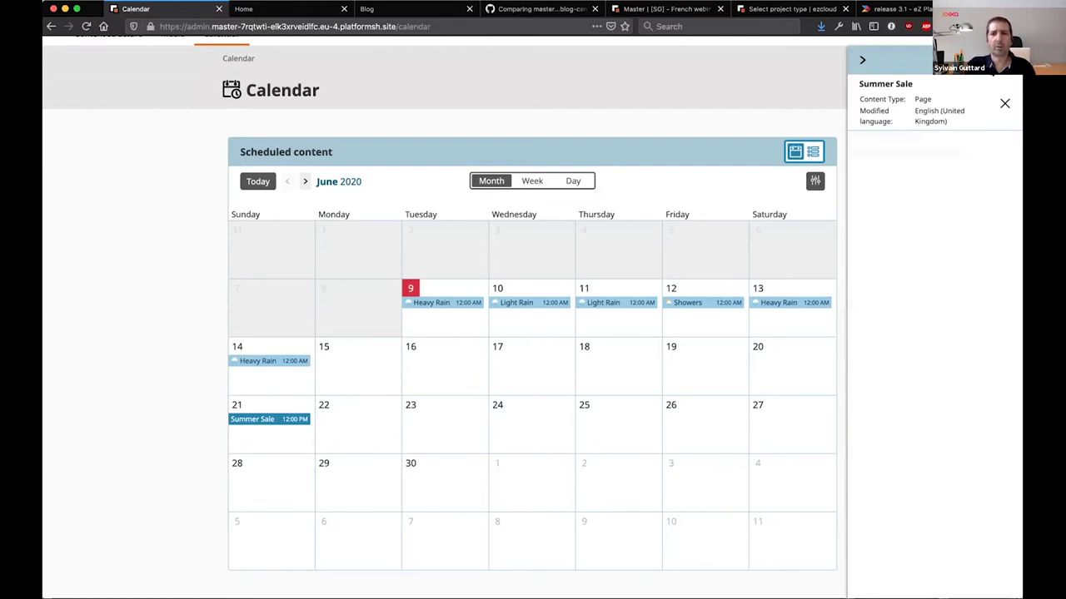
mouse_move(293, 422)
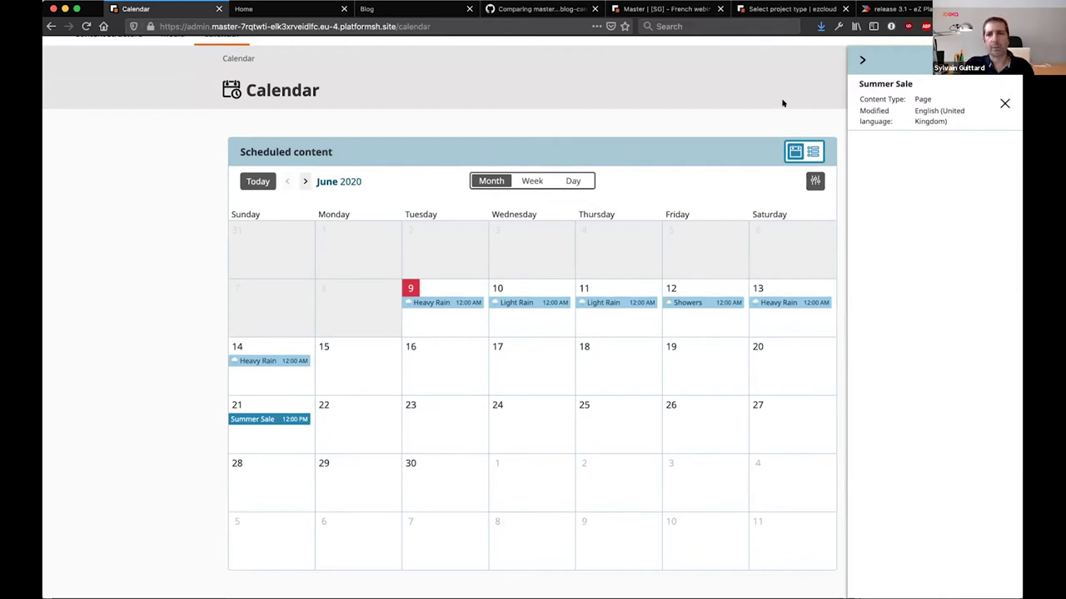
mouse_move(439, 303)
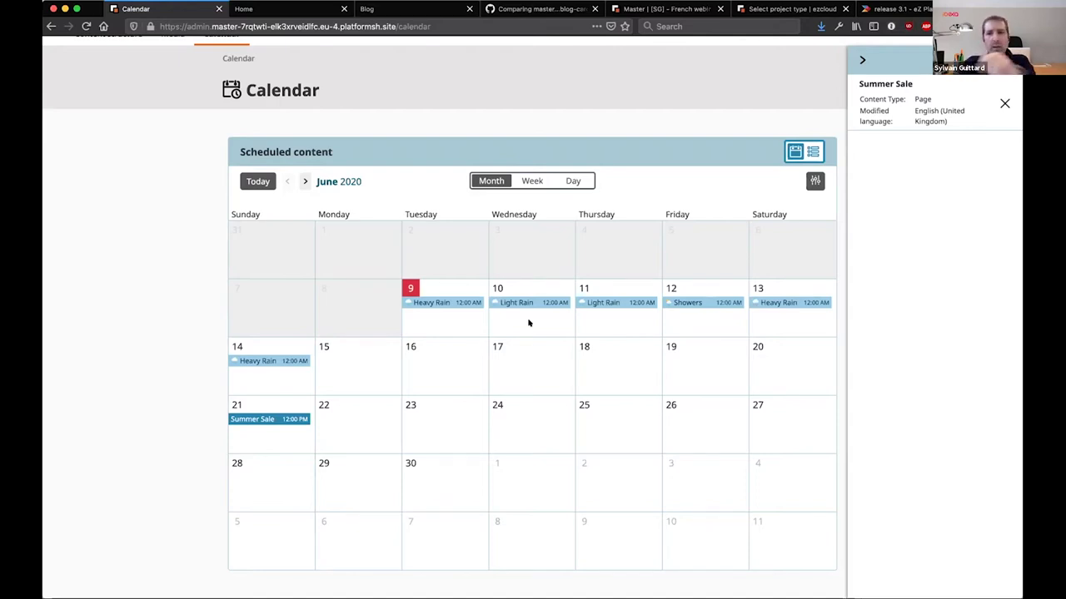
Collapse the Summer Sale details panel and scroll back to the top of the calendar
left_click(859, 63)
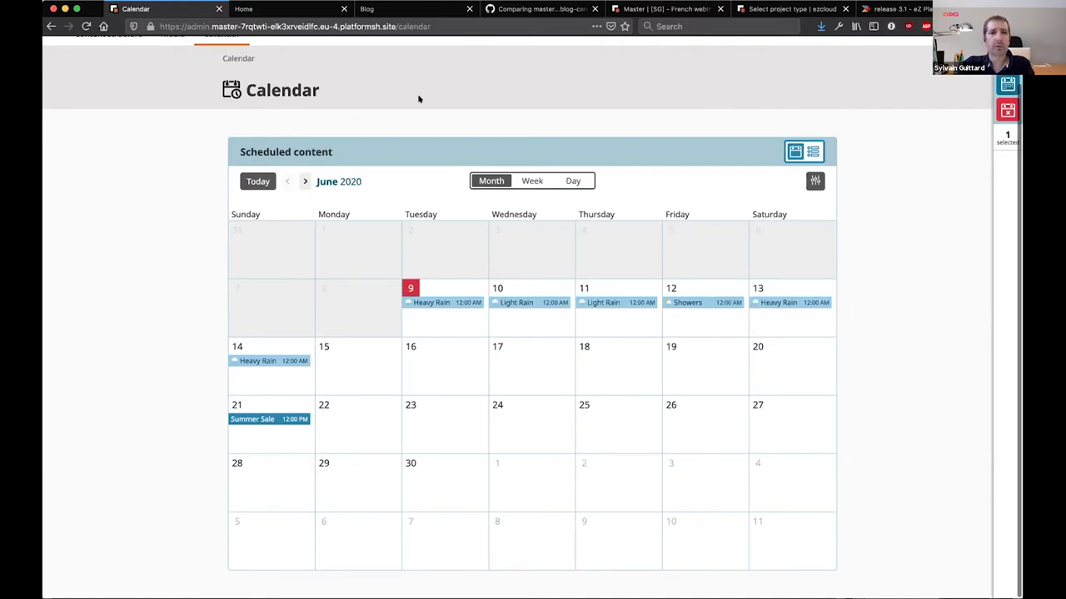
scroll(419, 99, "up", 1)
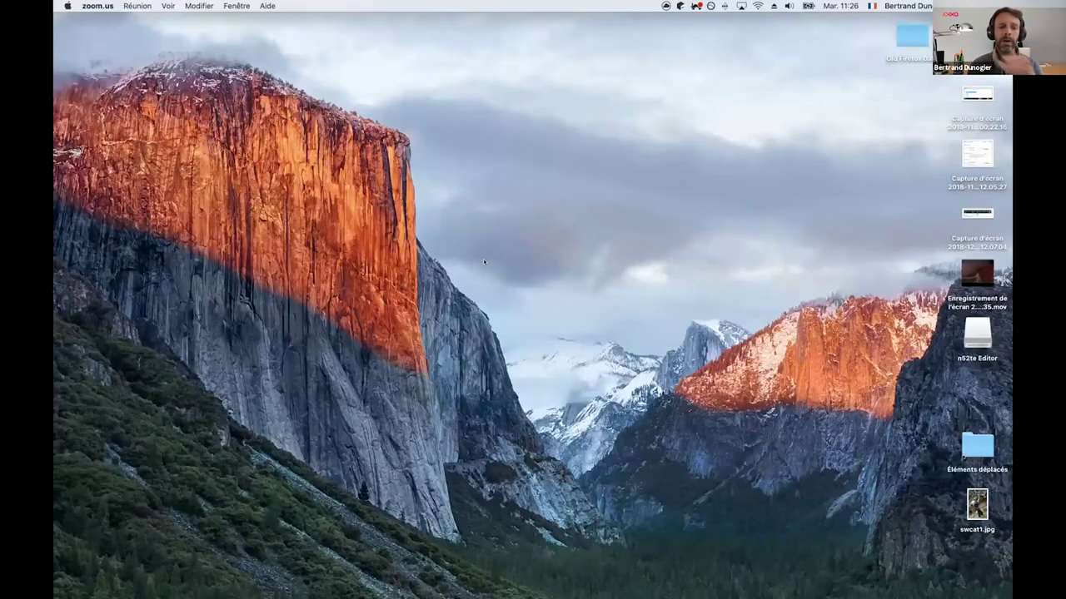
Switch to PhpStorm and bring up maison/search/index.html.twig from the recent-files Switcher
key("super+Tab")
key("ctrl+Tab")
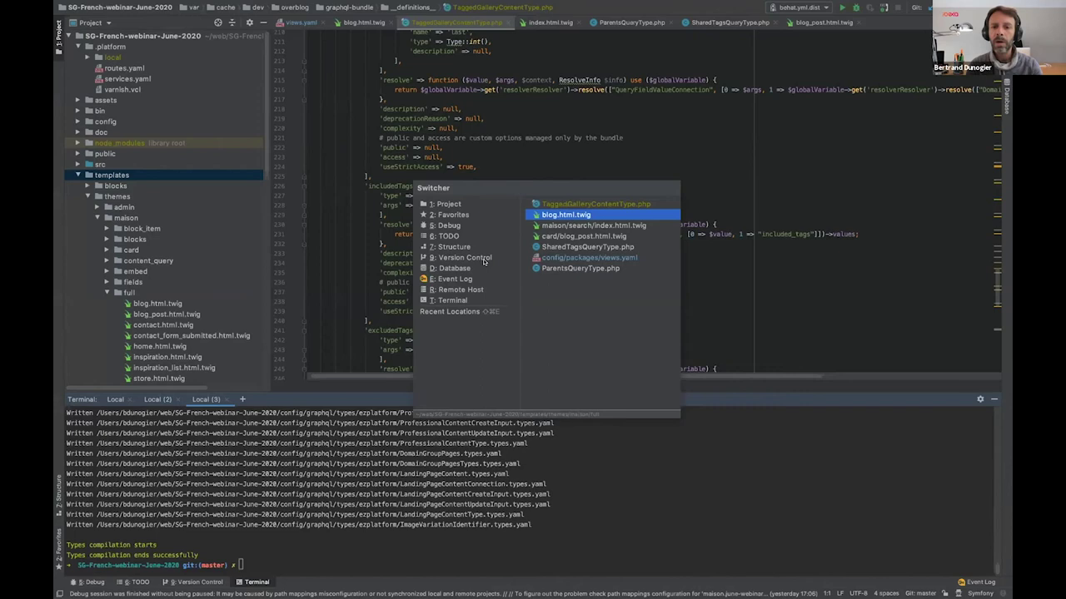
key("ctrl+Tab")
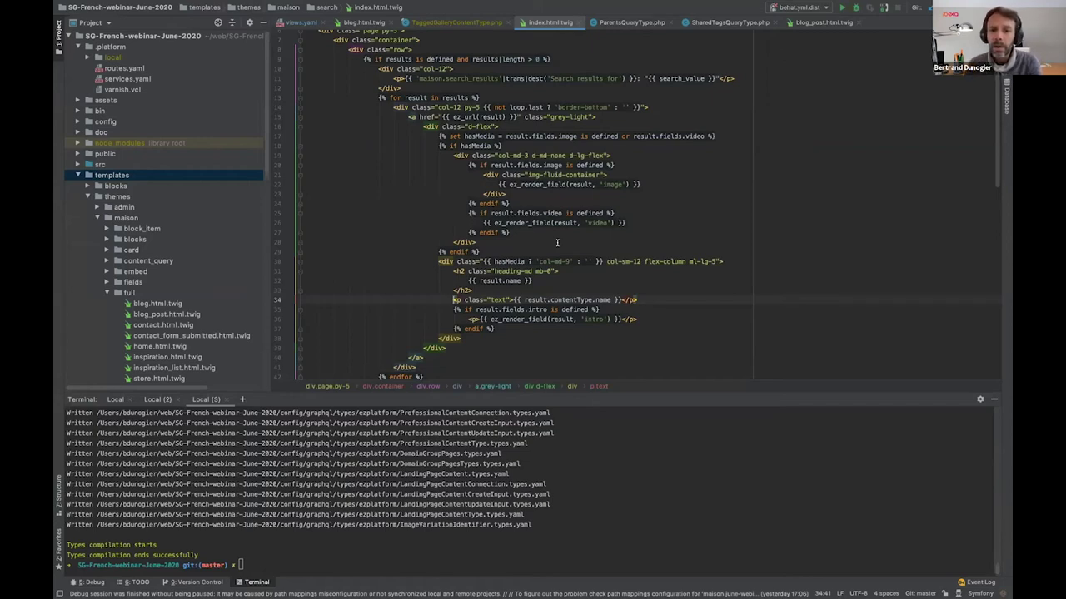
left_click(612, 300)
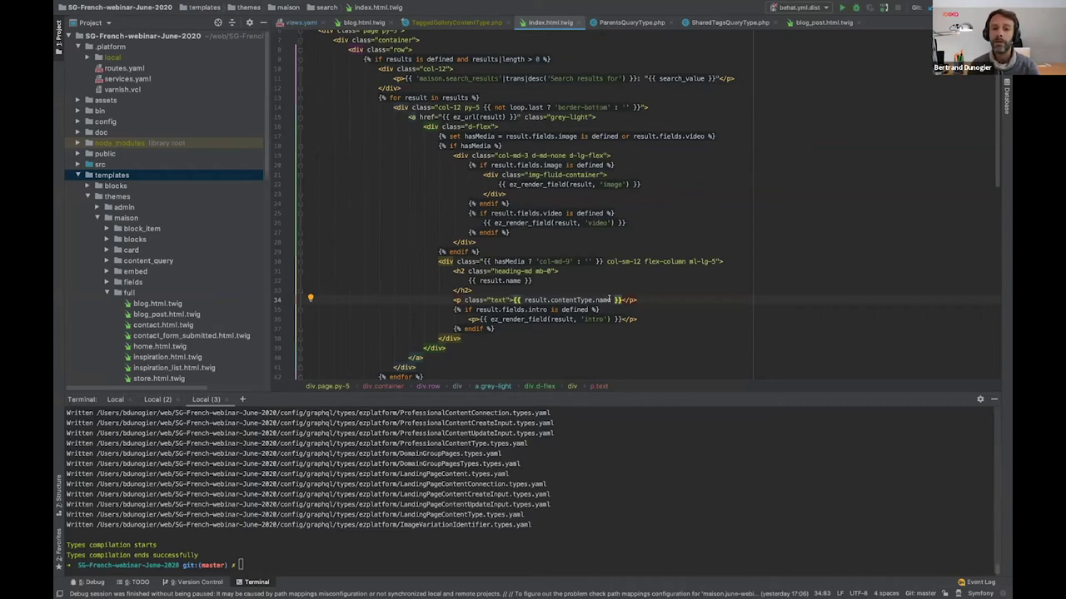
left_click(594, 300)
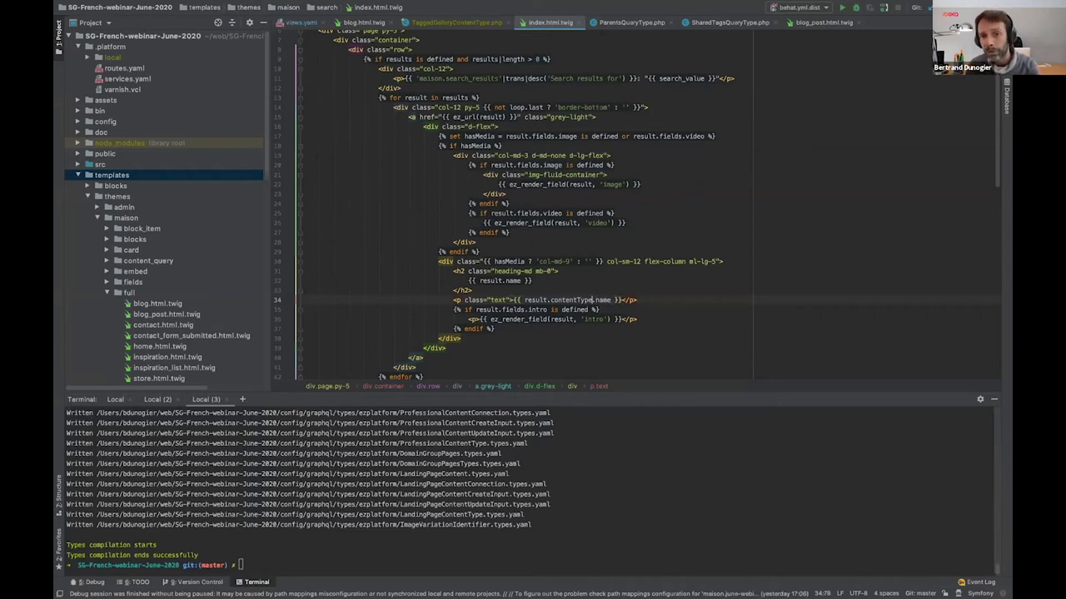
left_click(523, 300)
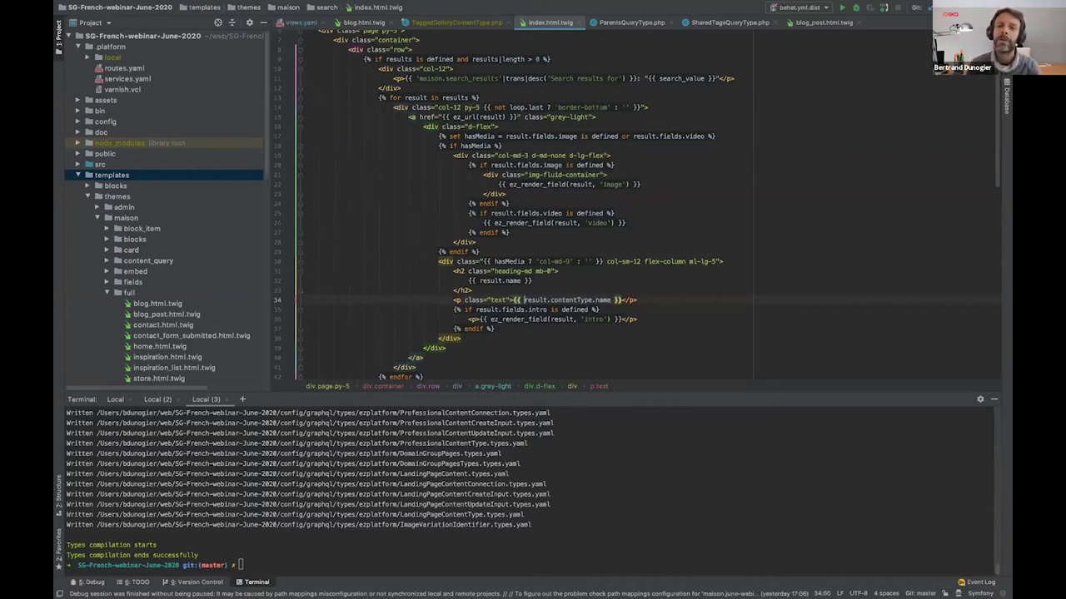
left_click_drag(523, 300, 610, 300)
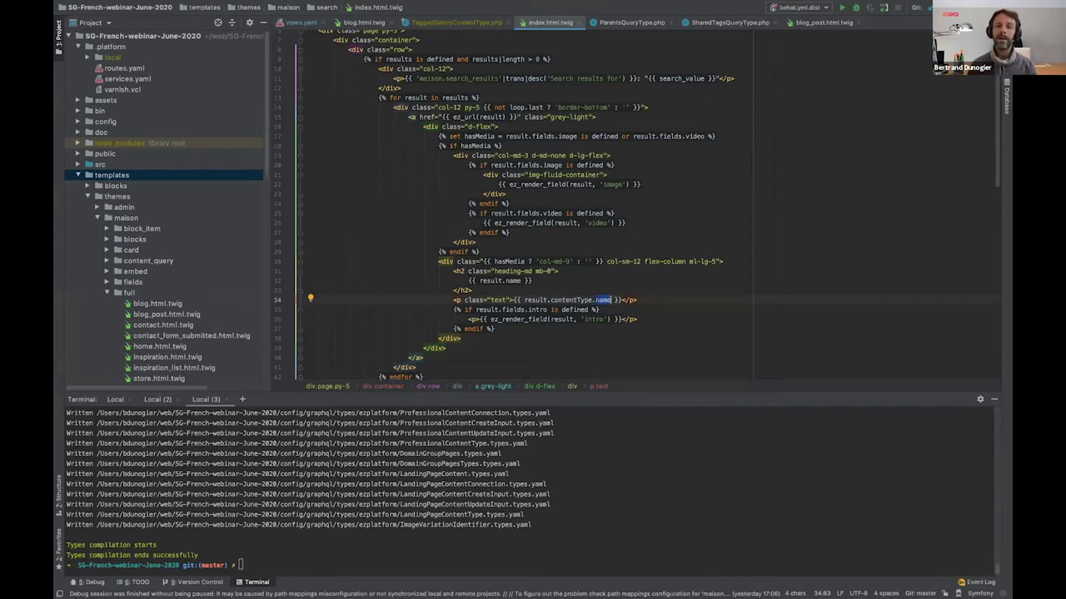
left_click(629, 223)
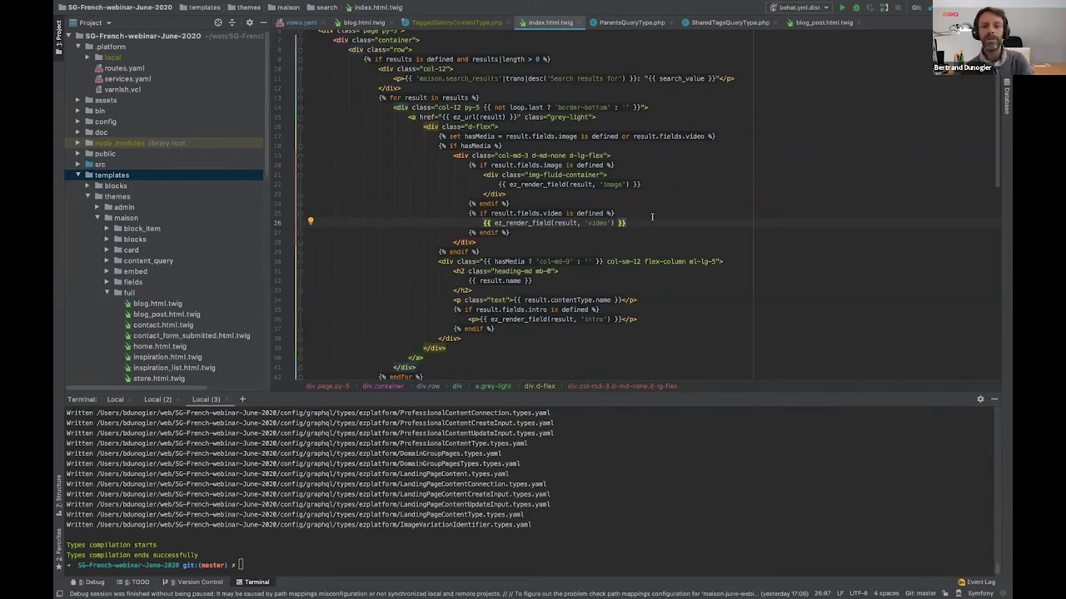
Return to the tagged_gallery content type edit form with its Images, Included and Excluded tags fields
key("super+Tab")
key("super+Tab")
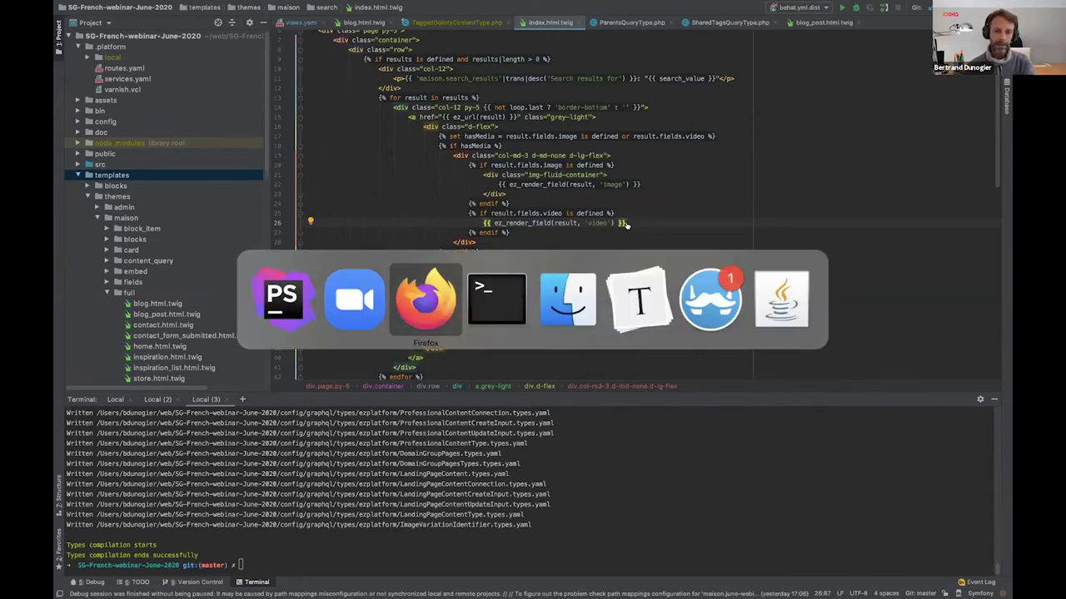
key("ctrl+Tab")
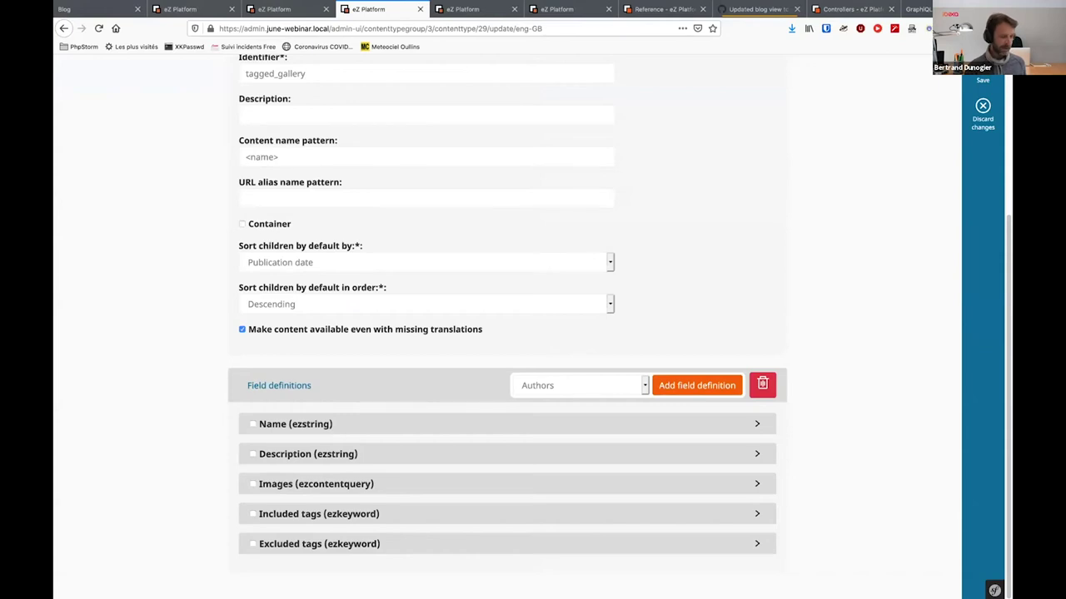
key("ctrl+Tab")
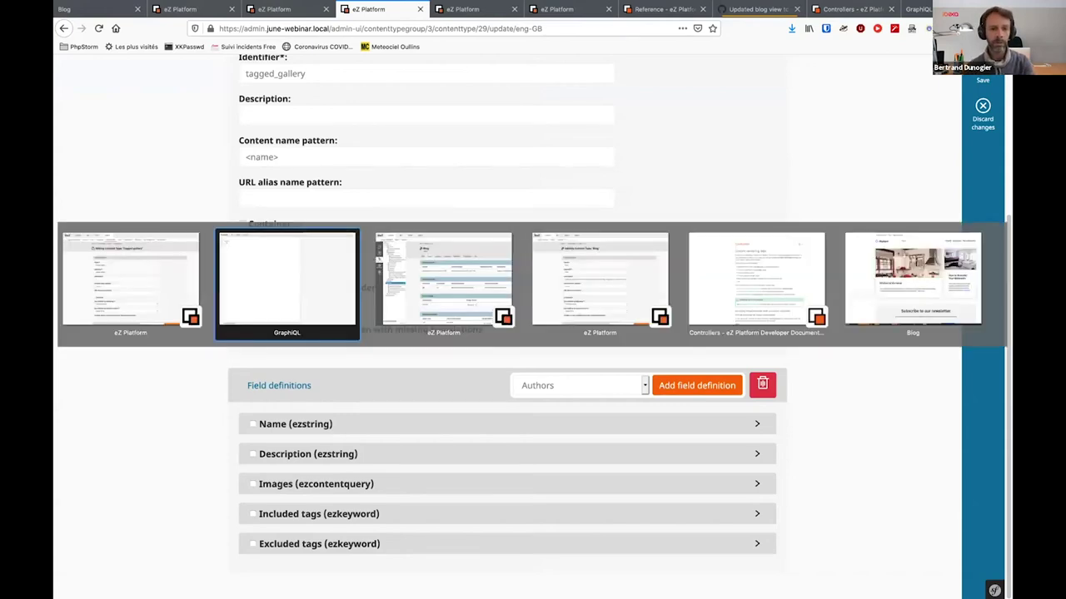
key("Tab")
key("shift+Tab")
key("shift+Tab")
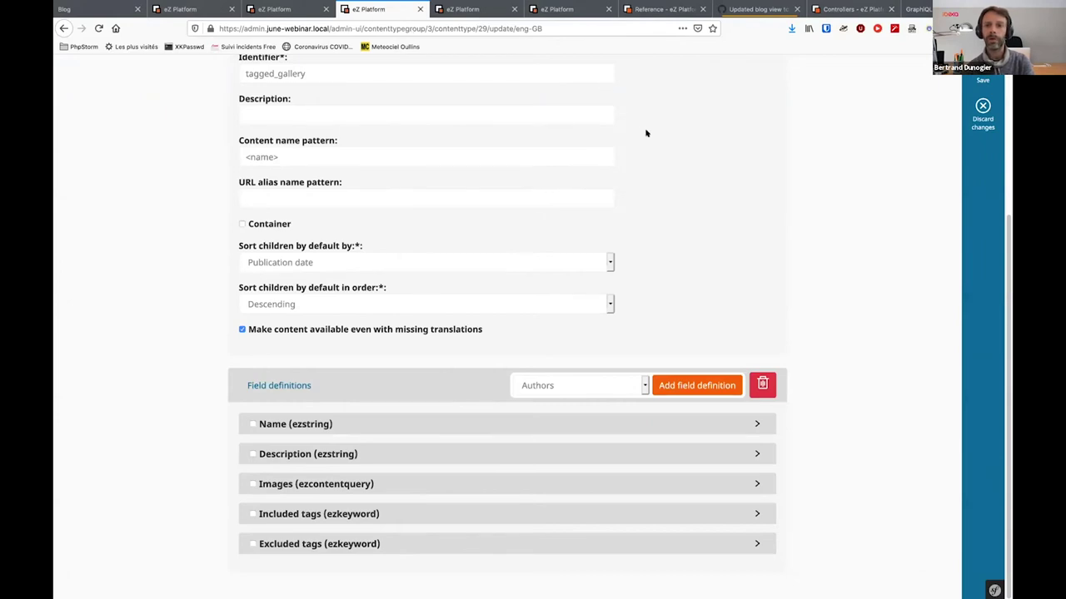
left_click(760, 8)
Search the developer documentation for 'query type' and open the built-in Query Types page
left_click(669, 13)
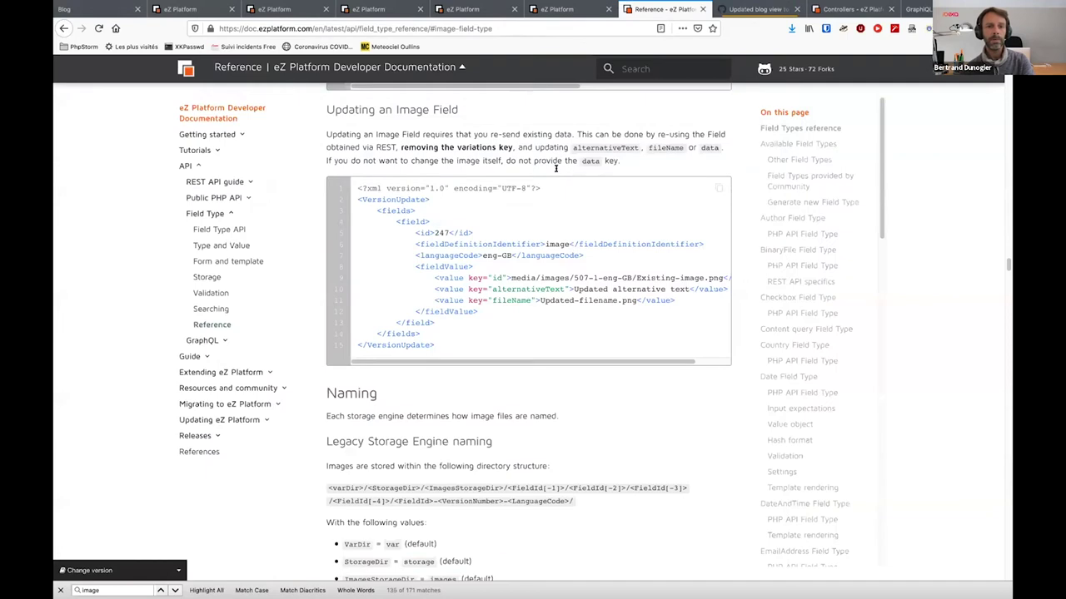
left_click(624, 70)
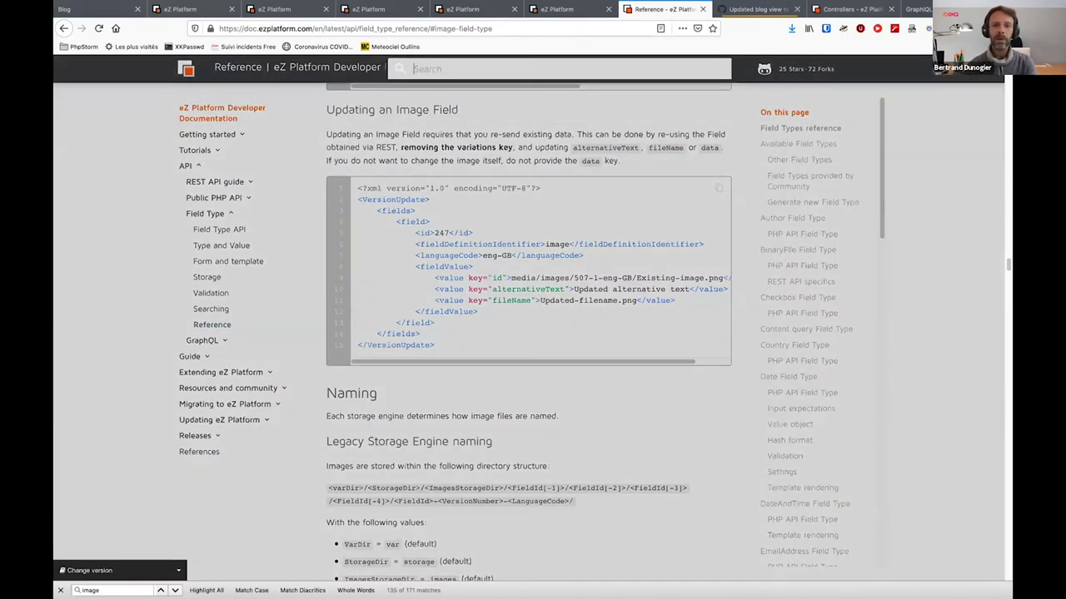
type("query")
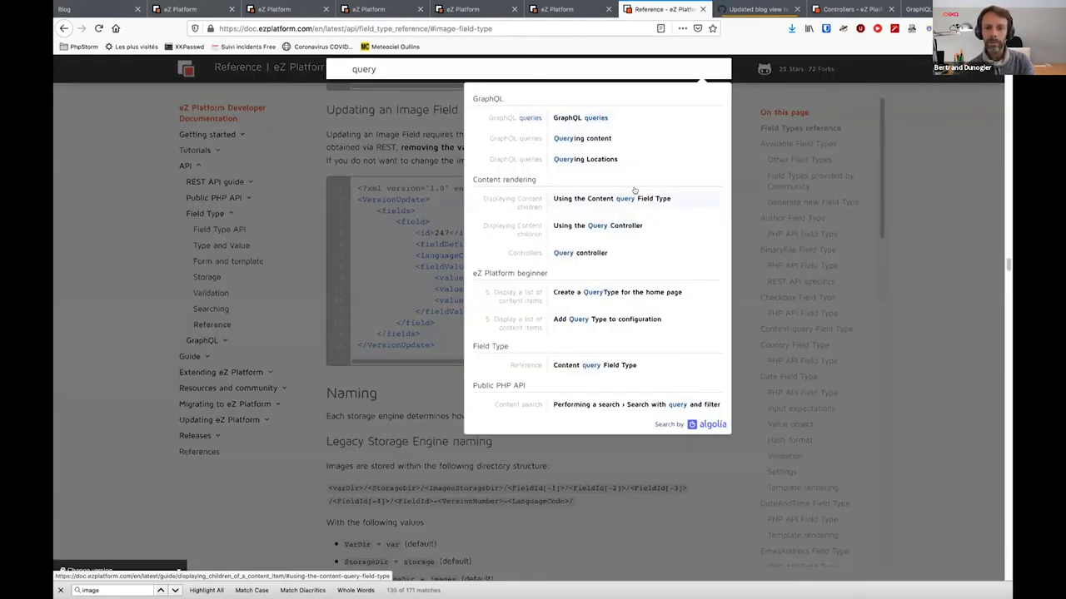
type(" type")
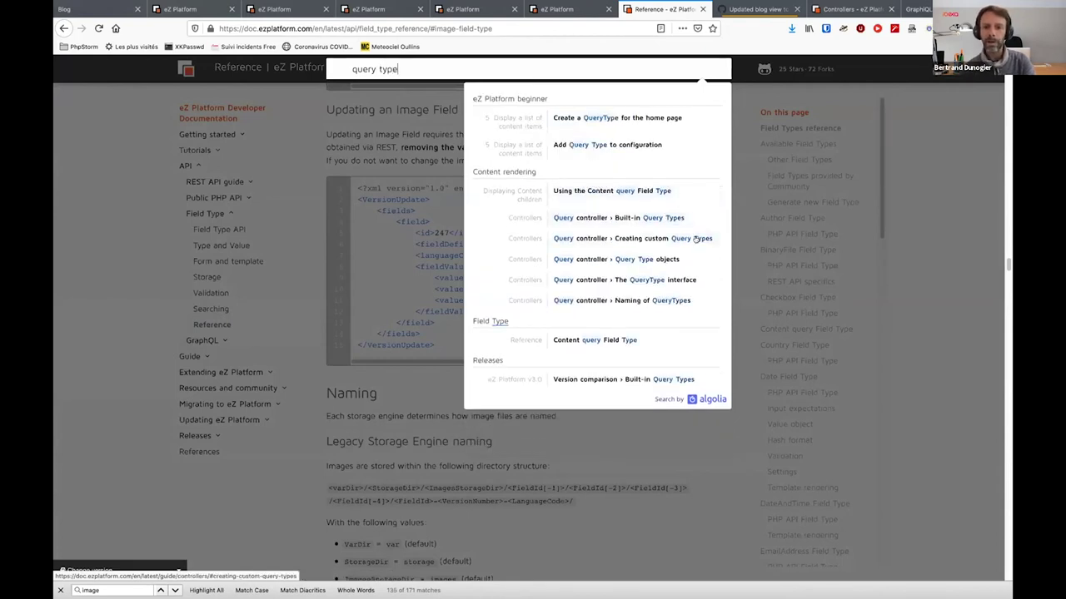
left_click(644, 222)
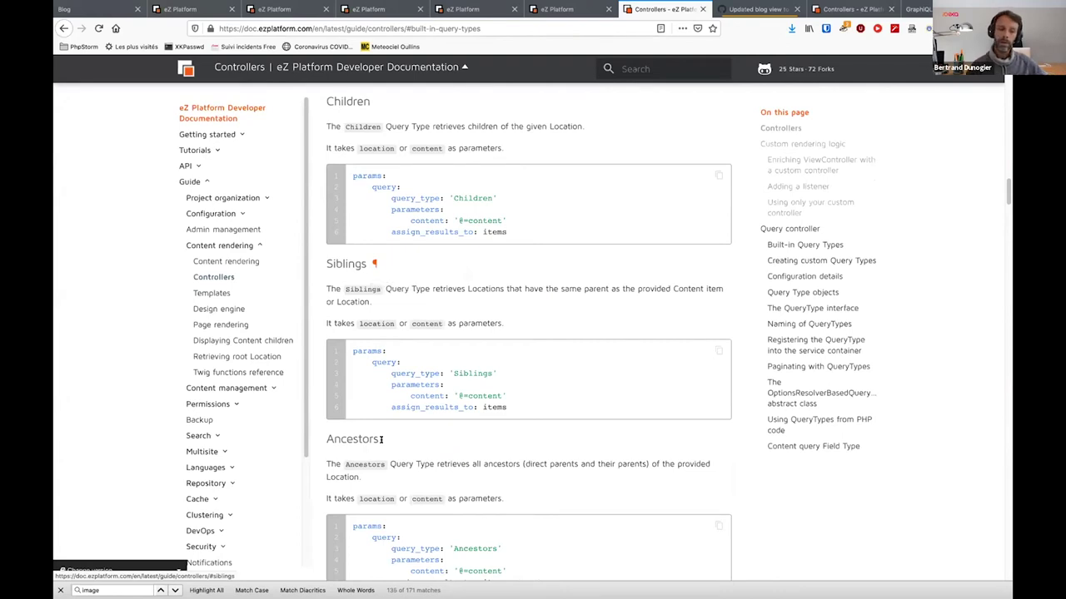
Scroll past the Siblings, Ancestors, RelatedToContent and GeoLocation examples to General Query Type parameters
scroll(349, 437, "down", 3)
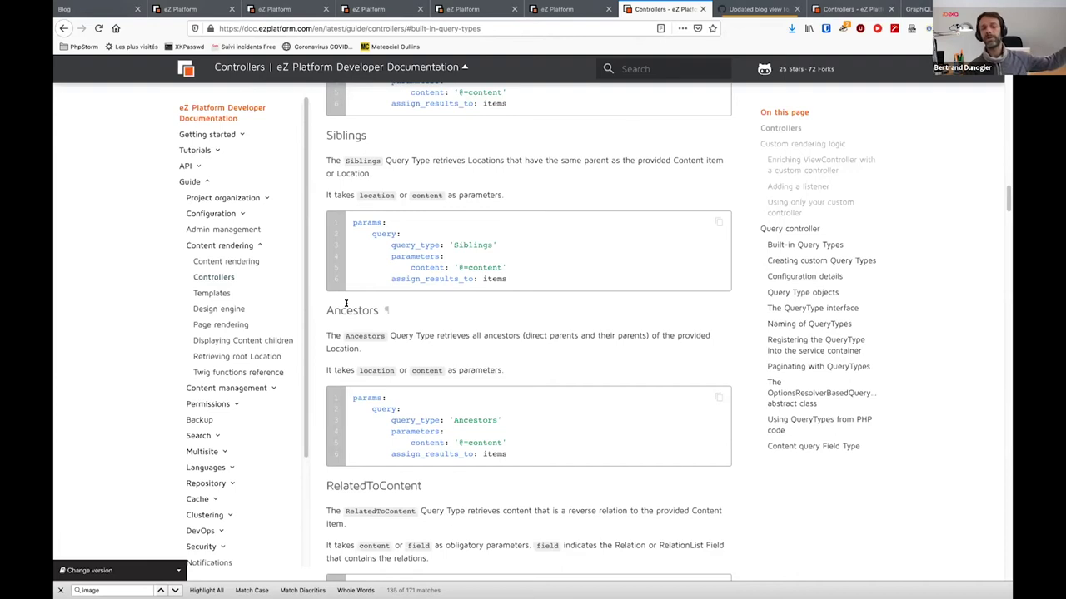
scroll(345, 304, "down", 4)
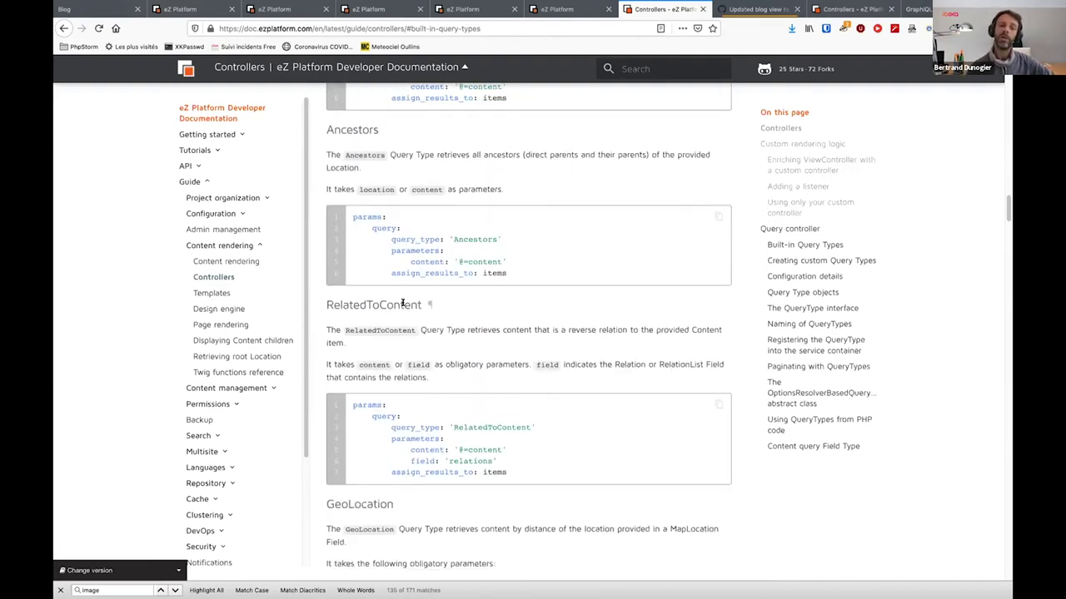
scroll(402, 304, "down", 6)
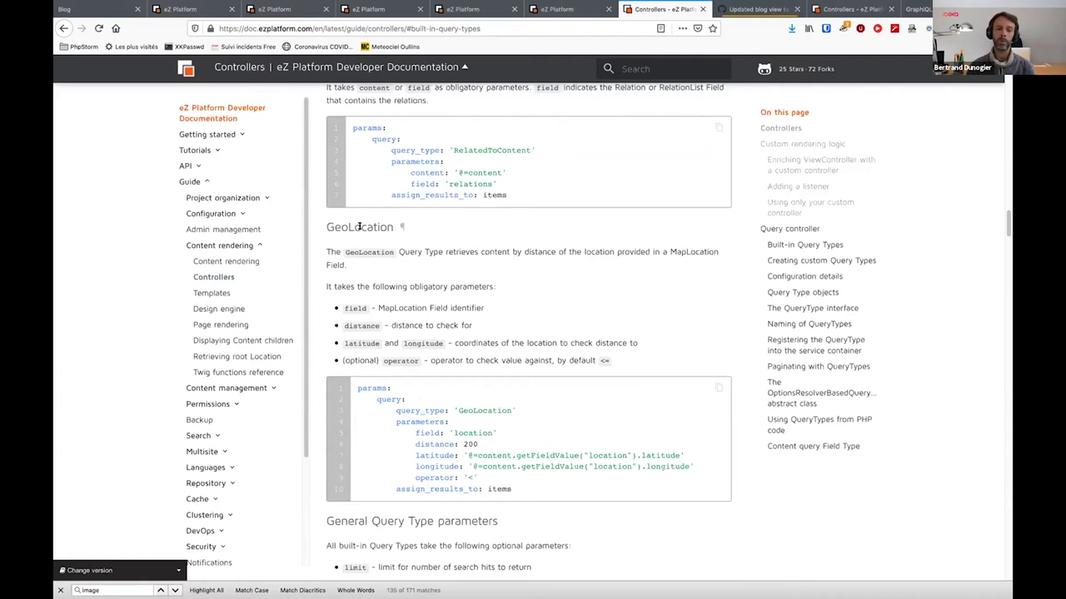
scroll(360, 226, "down", 5)
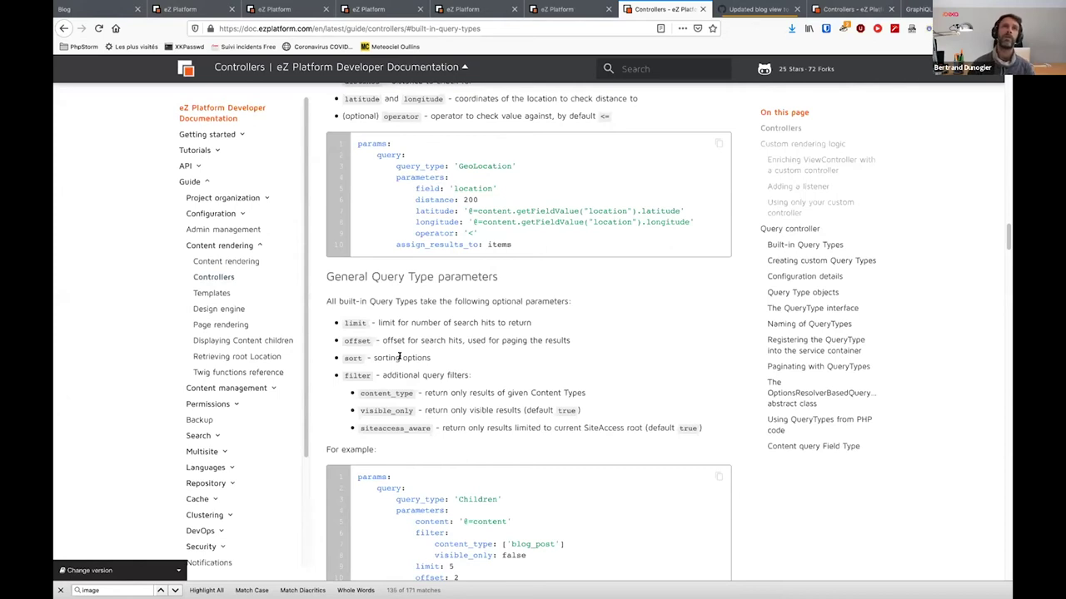
Scroll to the Children example (blog_post, limit 5, offset 2, sorting) and the Sorting order note
scroll(400, 356, "down", 2)
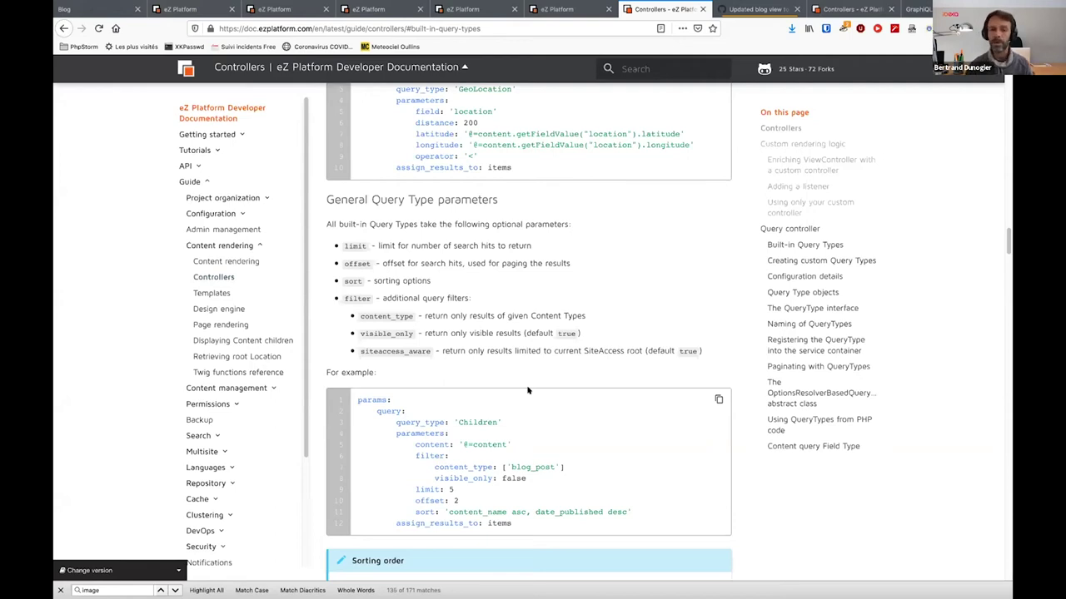
scroll(527, 389, "down", 2)
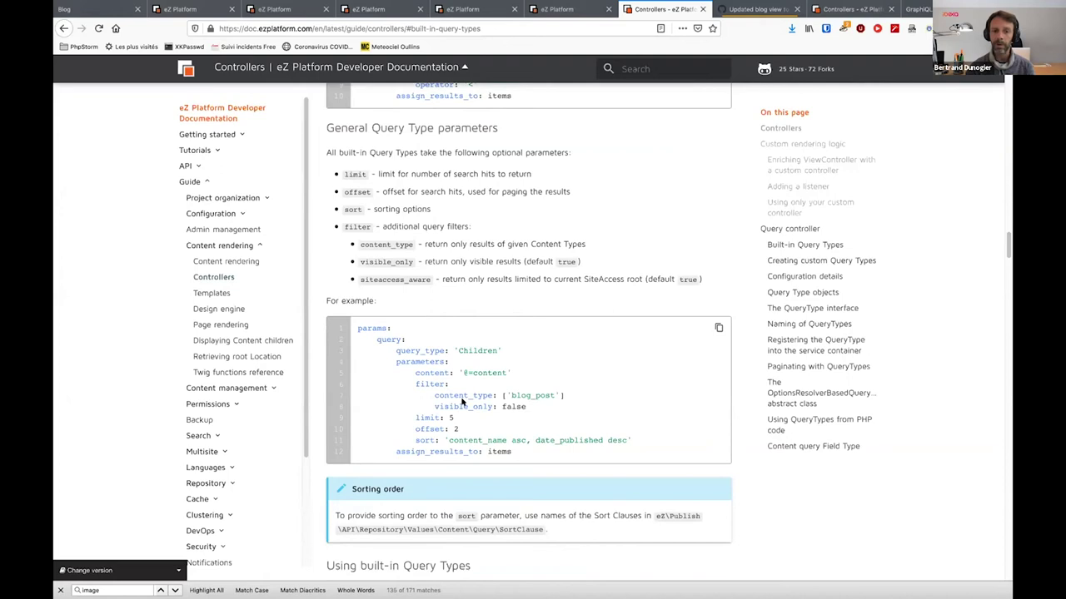
scroll(463, 402, "down", 1)
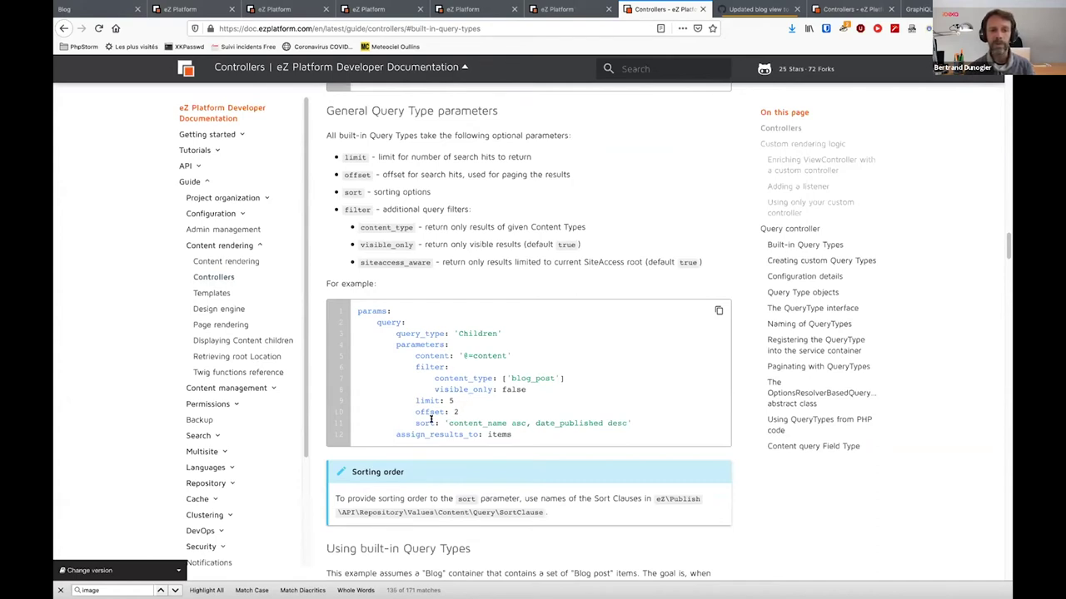
scroll(569, 416, "down", 1)
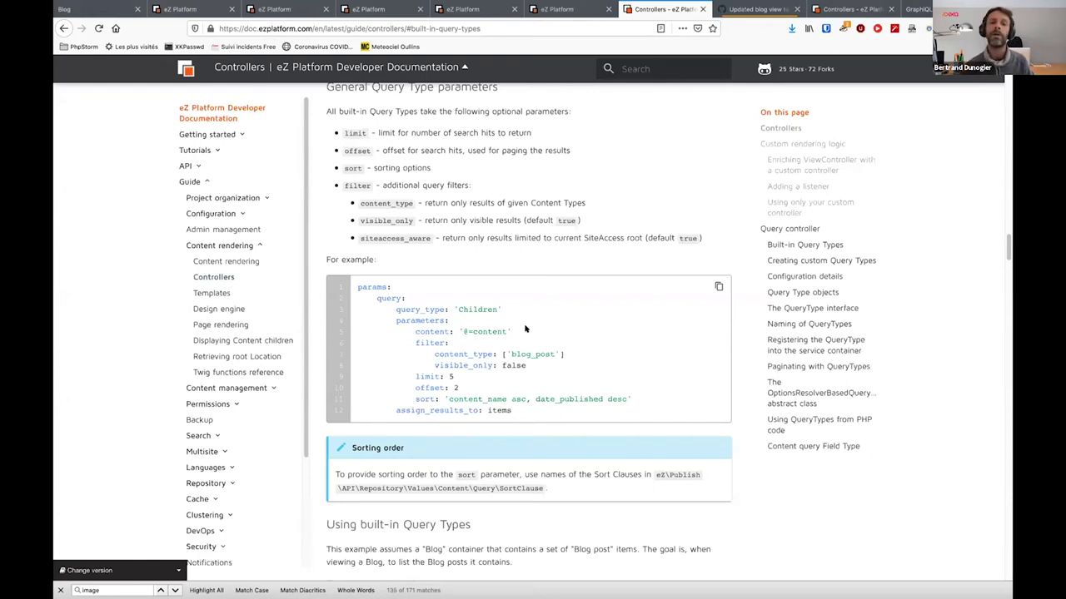
Review the Tagged gallery content type definition, highlighting its name
left_click(558, 10)
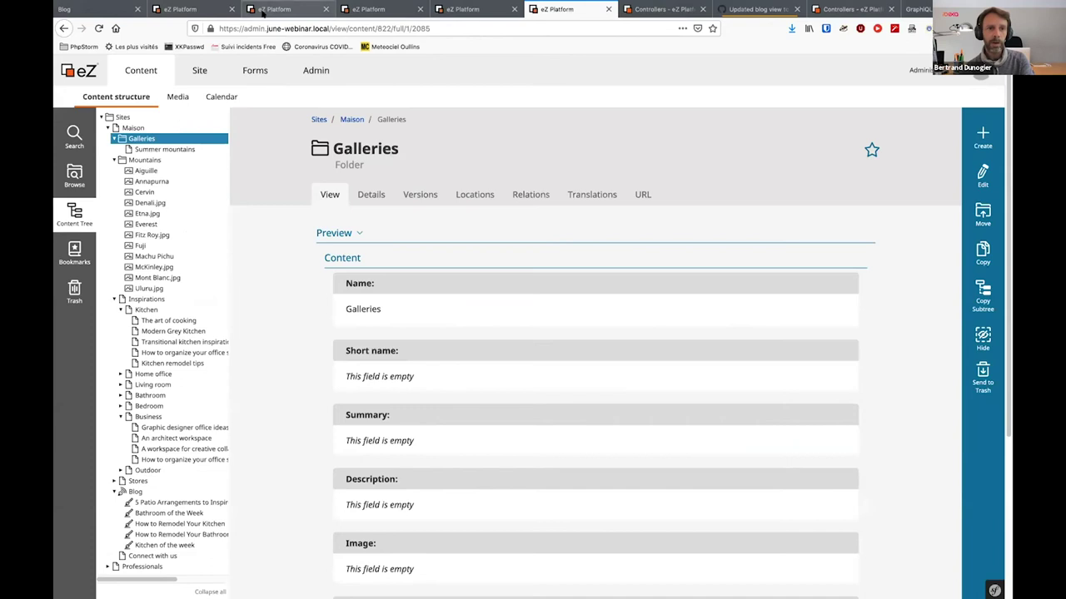
left_click(262, 10)
left_click(191, 9)
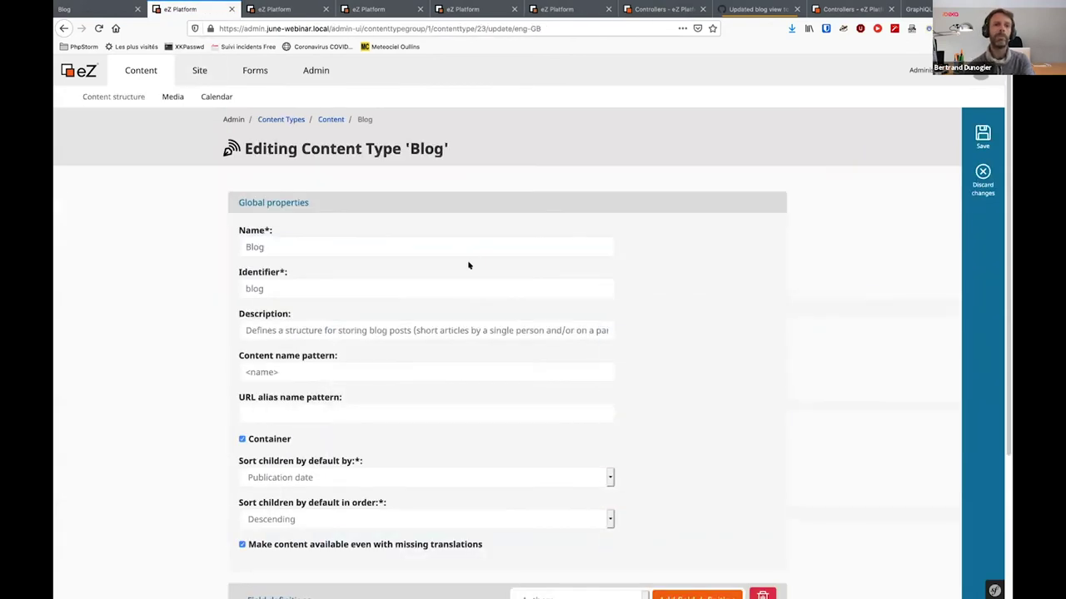
left_click(283, 12)
left_click(397, 15)
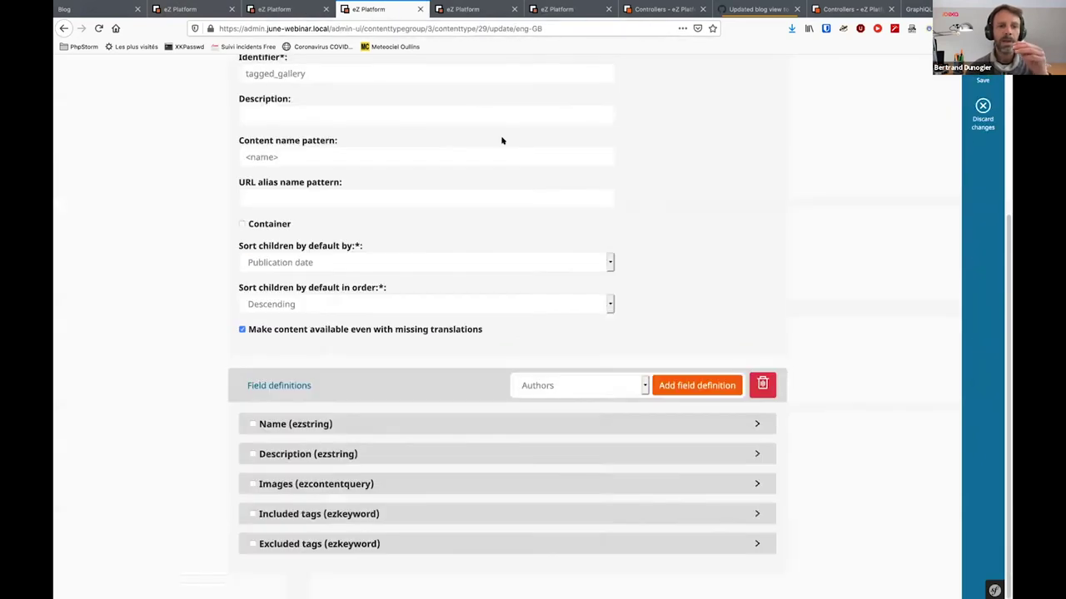
scroll(502, 141, "up", 5)
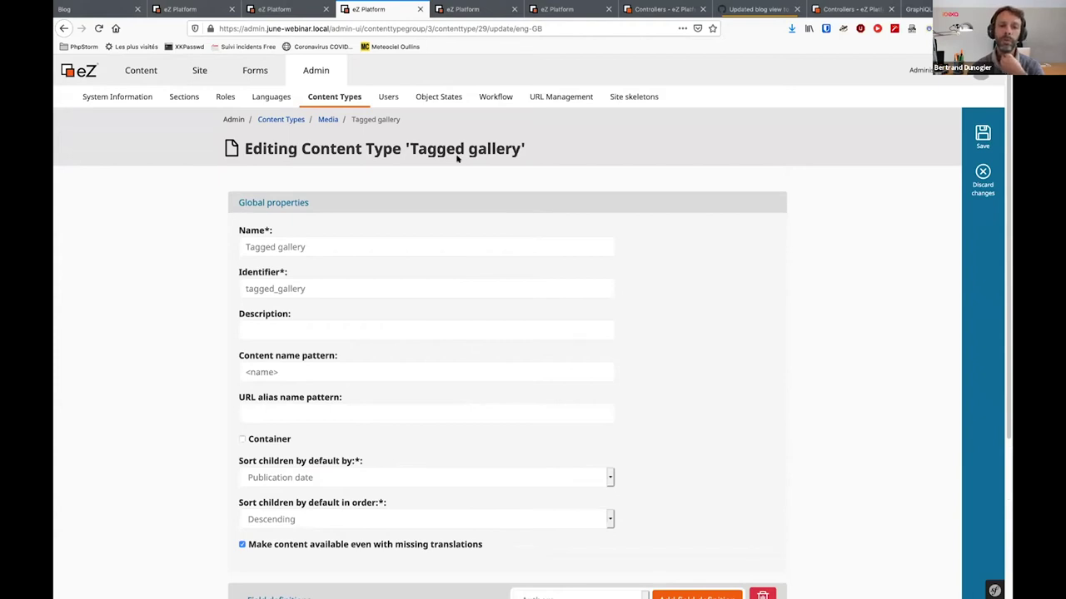
left_click_drag(409, 143, 521, 148)
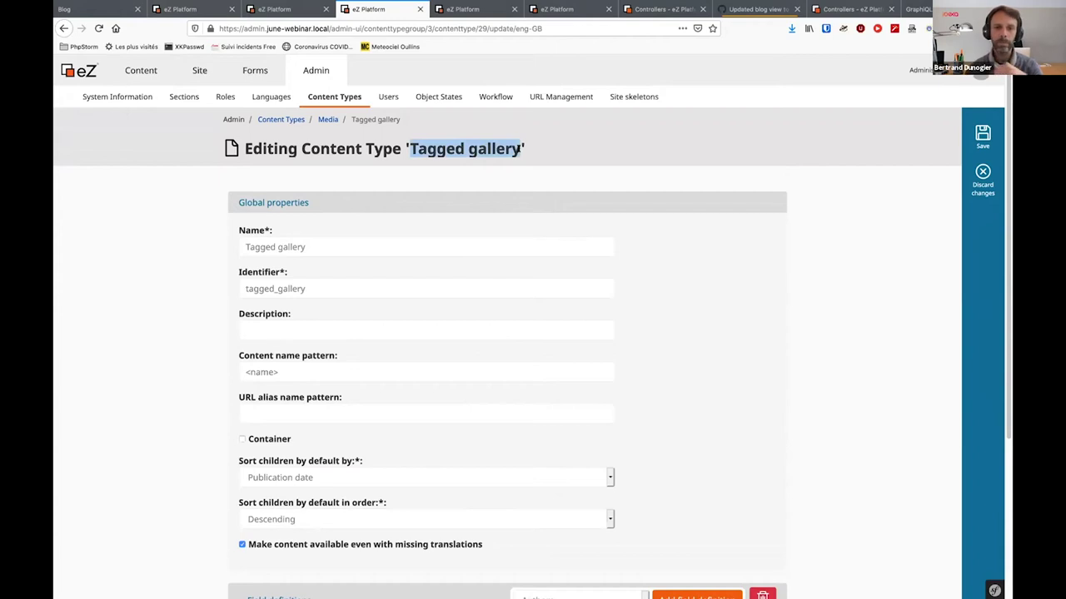
Open the Summer mountains gallery, then open the Cervin image from the Mountains folder separately
left_click(203, 10)
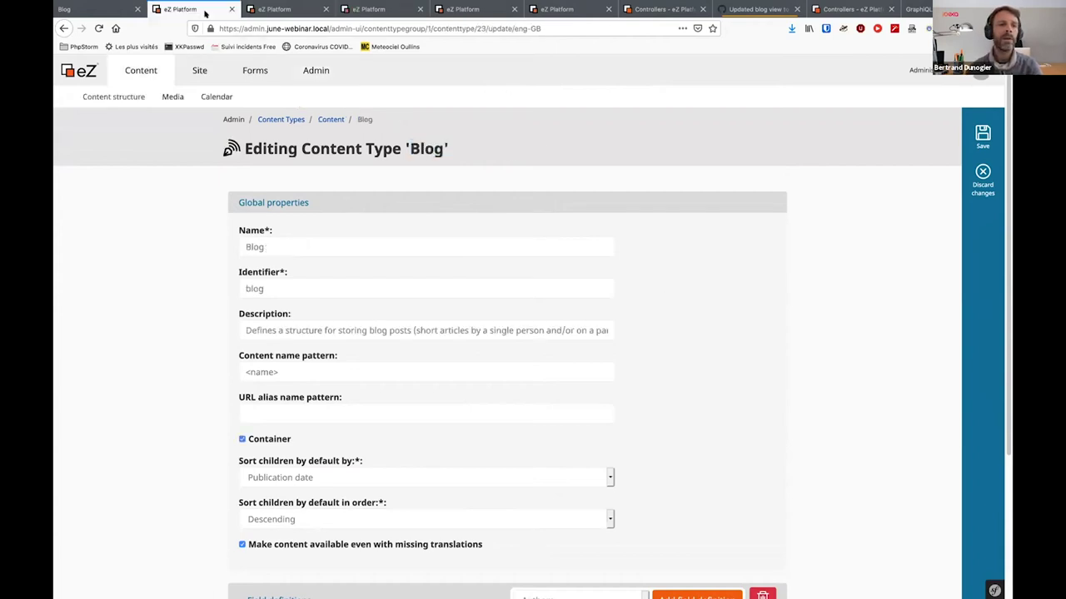
left_click(258, 10)
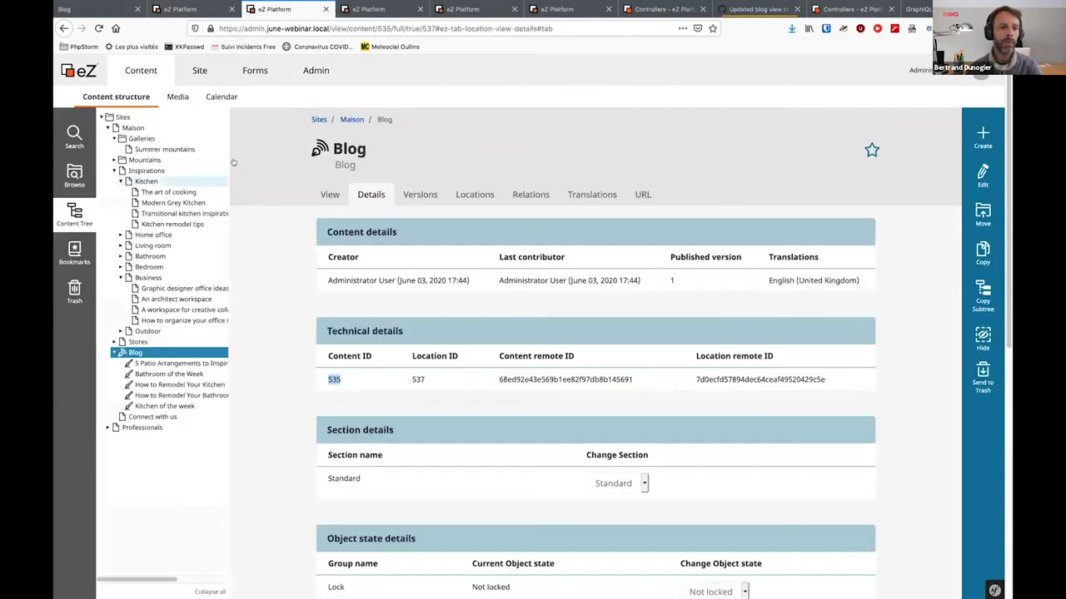
left_click(166, 149)
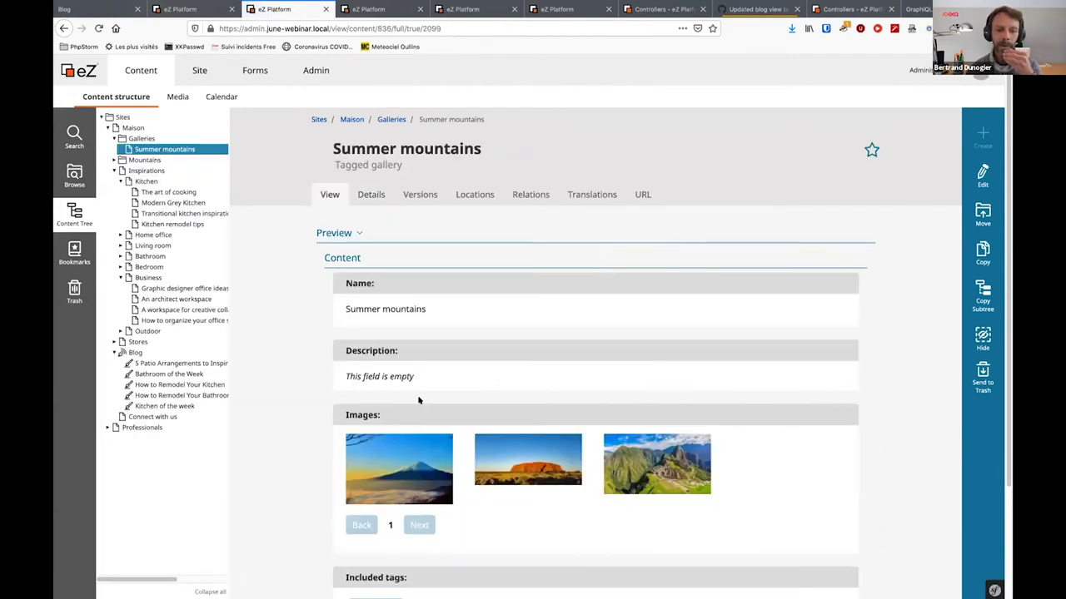
scroll(419, 400, "down", 1)
scroll(419, 400, "down", 2)
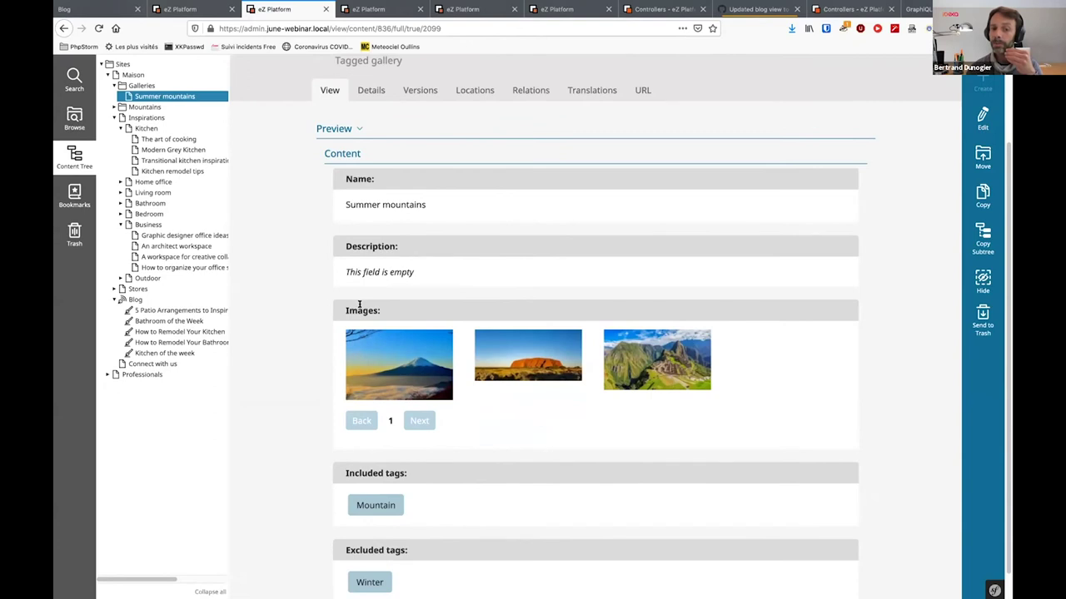
scroll(359, 305, "up", 2)
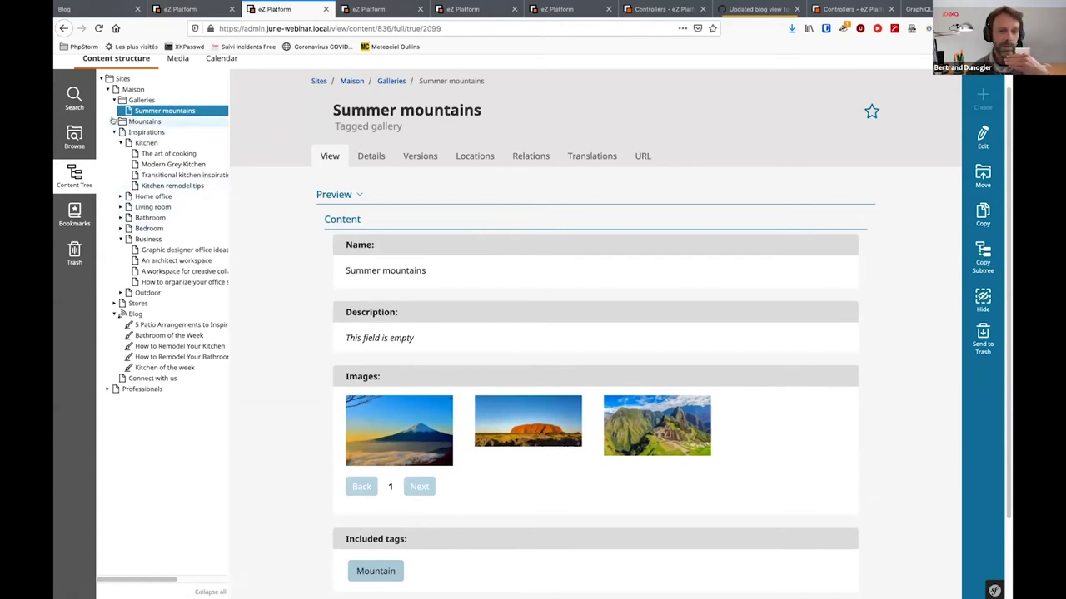
left_click(114, 121)
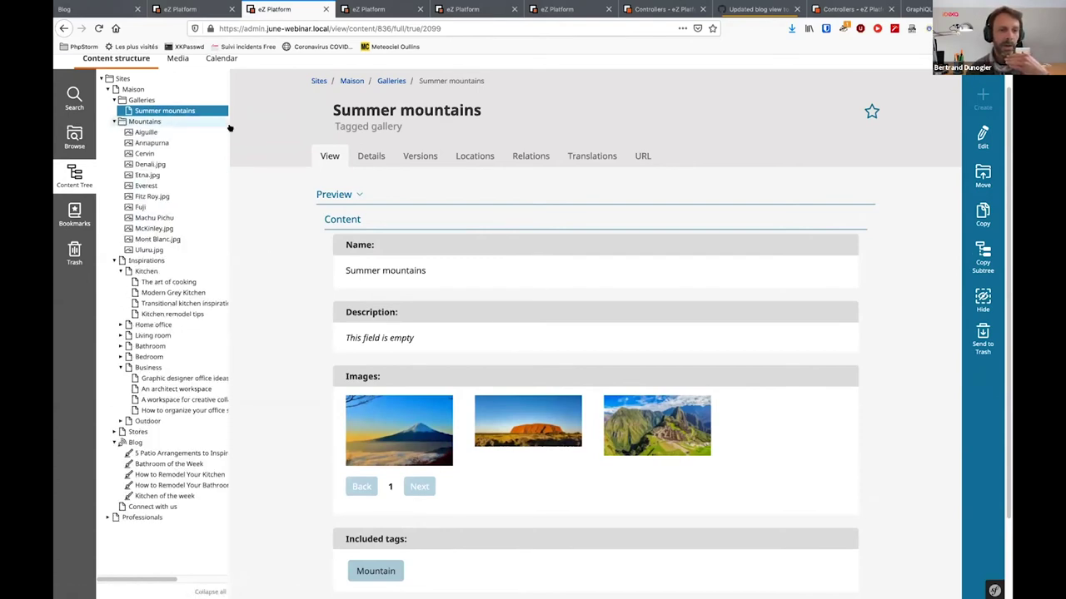
middle_click(146, 153)
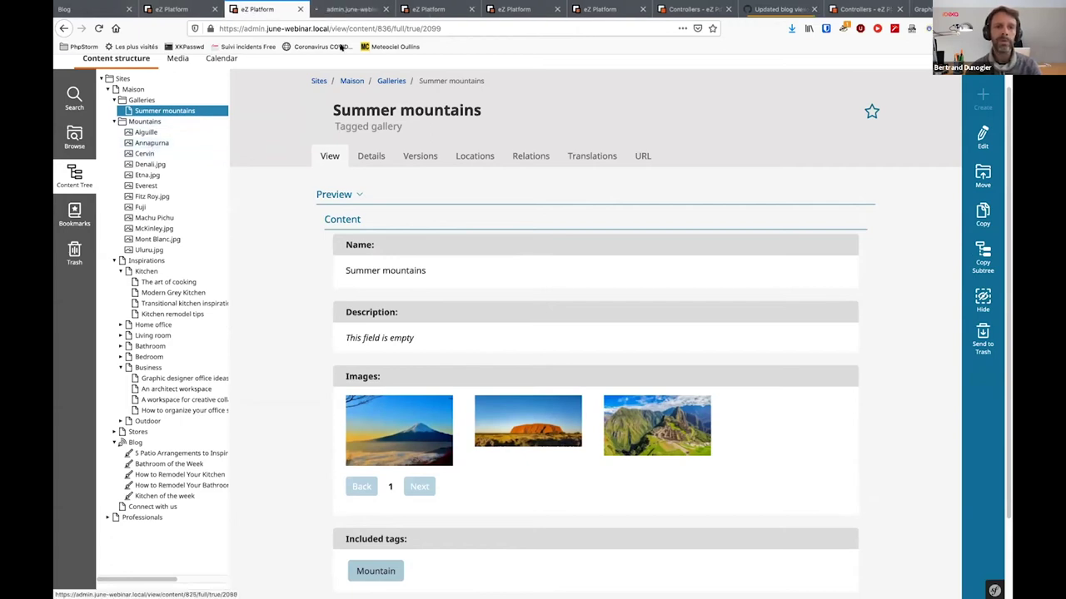
left_click(347, 8)
Edit Cervin to add the Mountain tag, then go back to the Summer mountains gallery
scroll(564, 292, "down", 1)
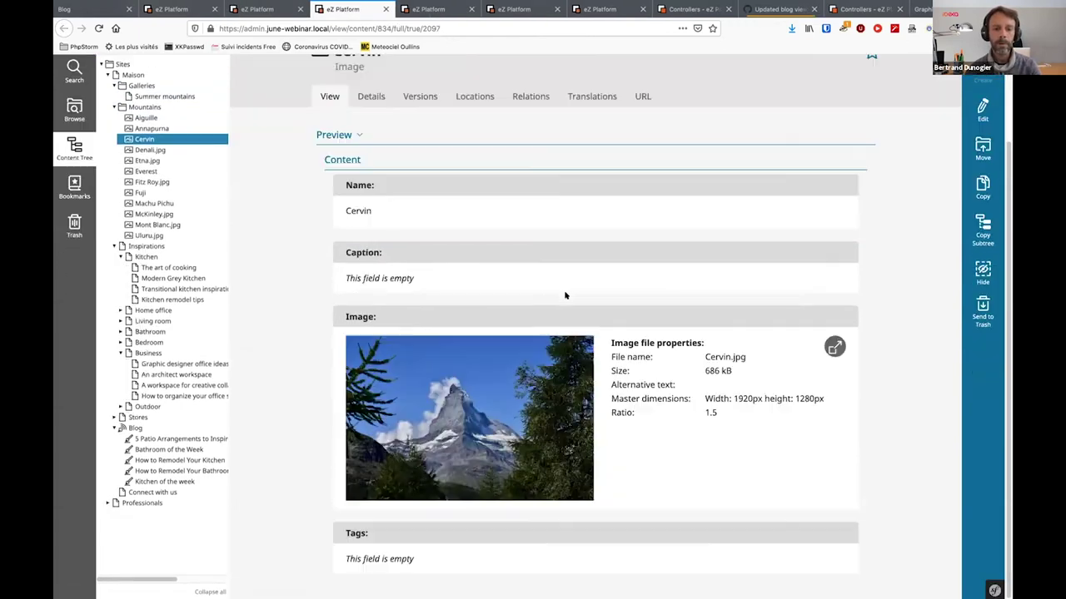
left_click(982, 108)
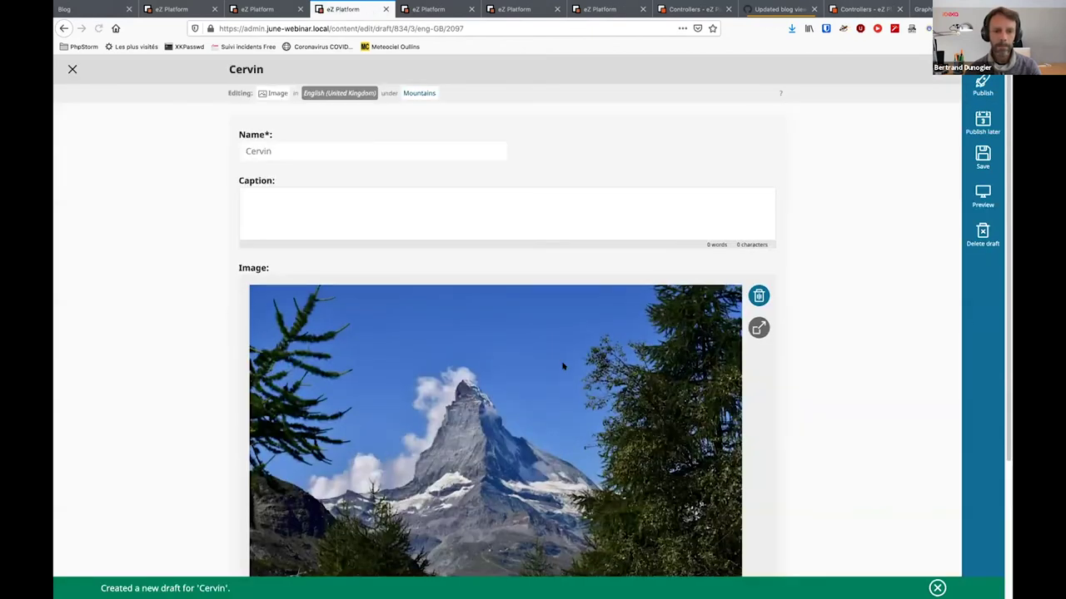
scroll(348, 540, "down", 3)
left_click(348, 539)
type("Mou")
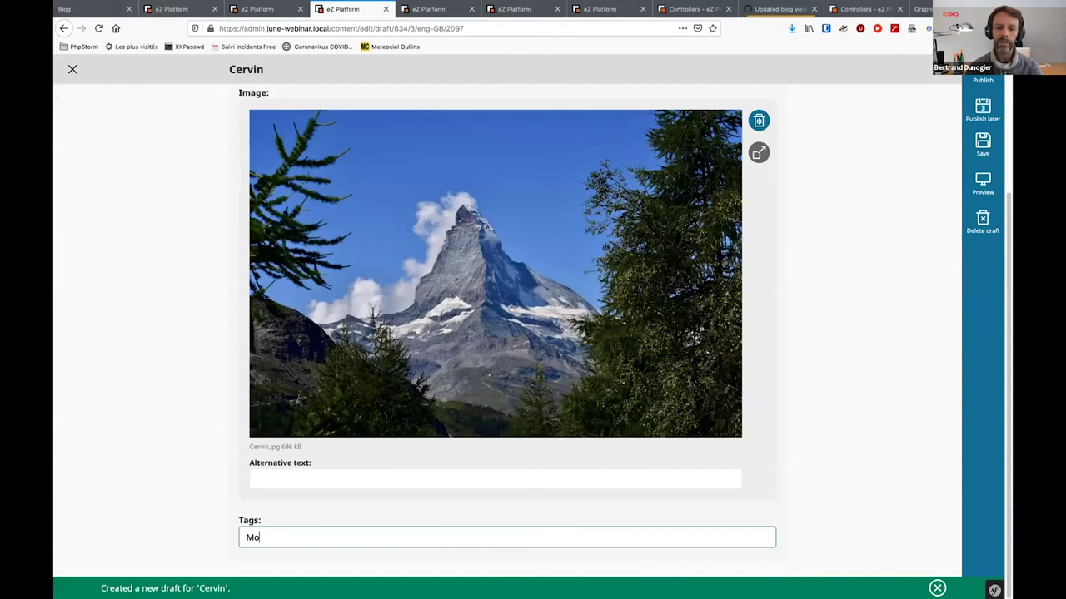
type("ntain")
key("Return")
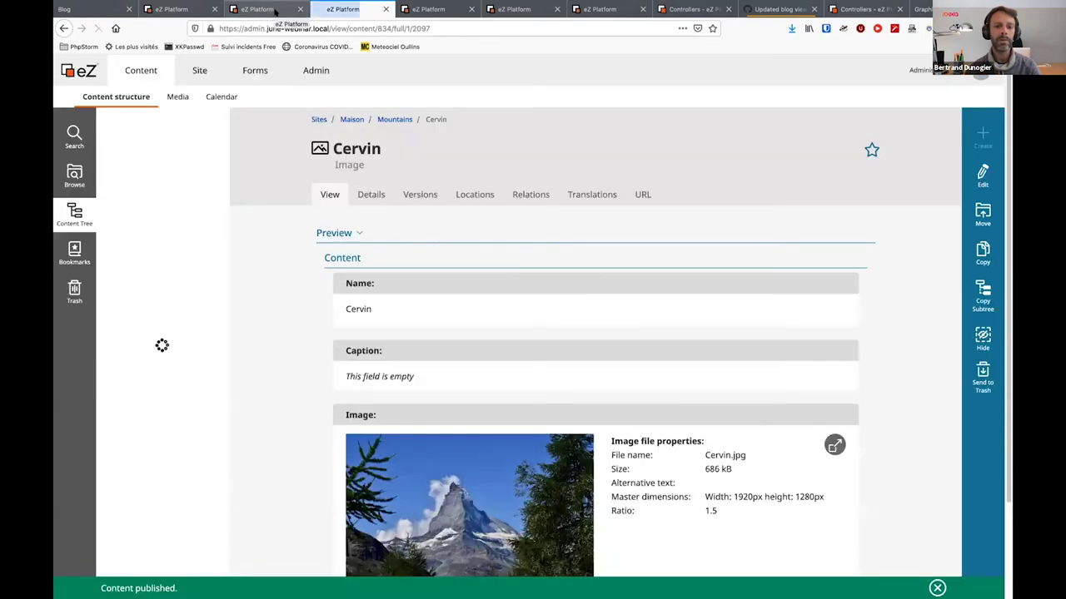
left_click(275, 10)
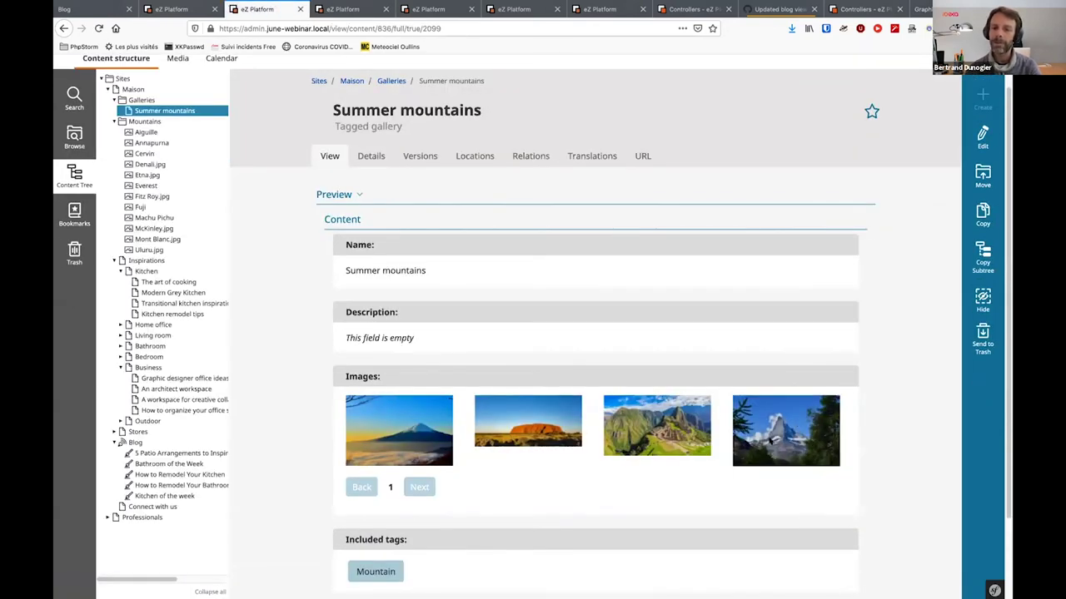
Open the Galleries folder from the content tree
scroll(578, 433, "down", 2)
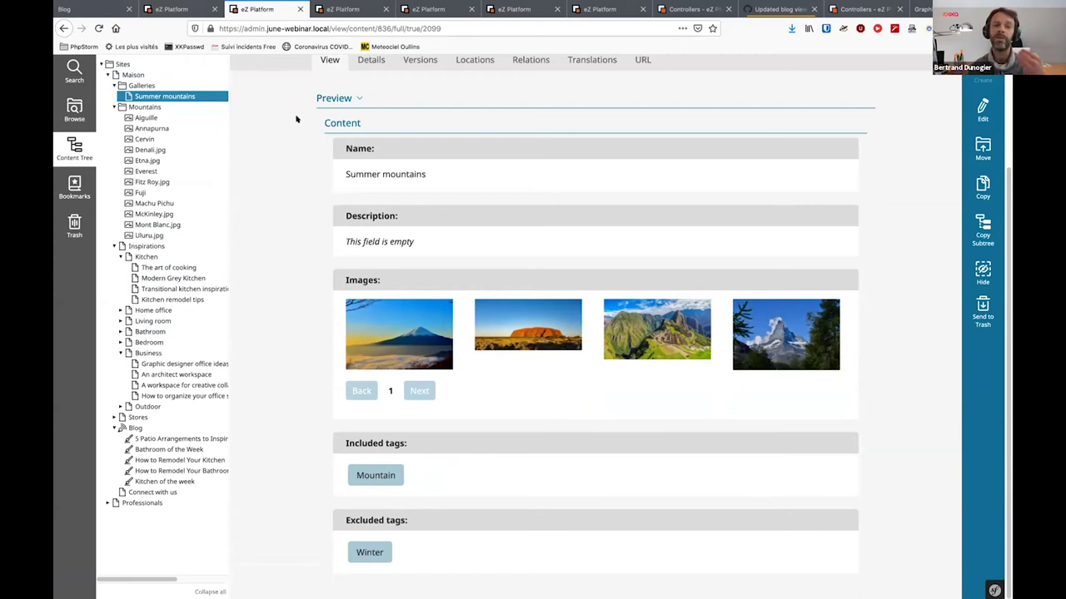
left_click(143, 87)
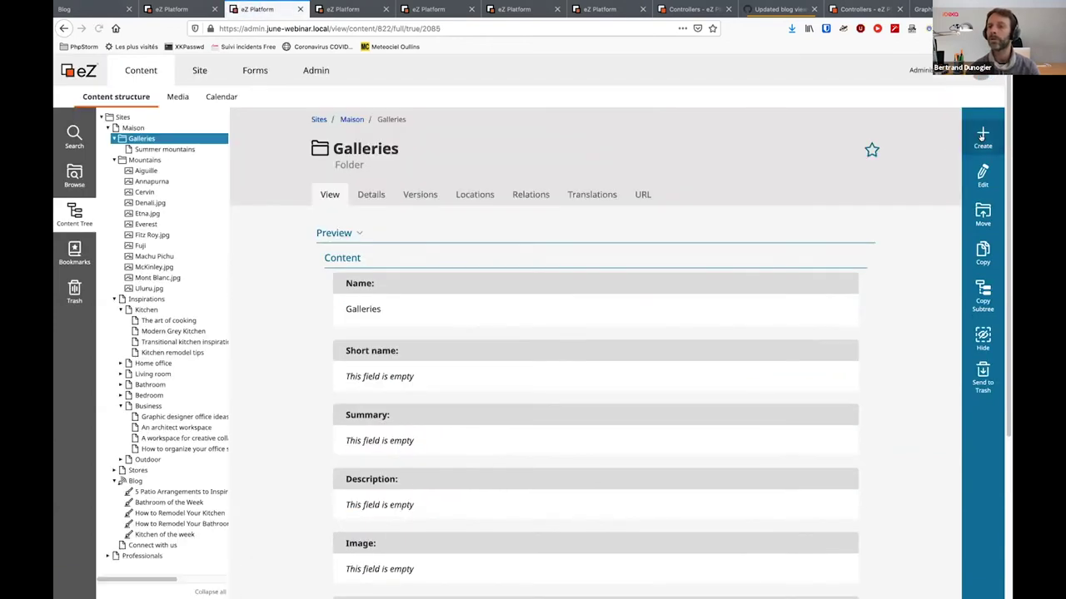
Start creating a new Tagged gallery inside Galleries
left_click(982, 138)
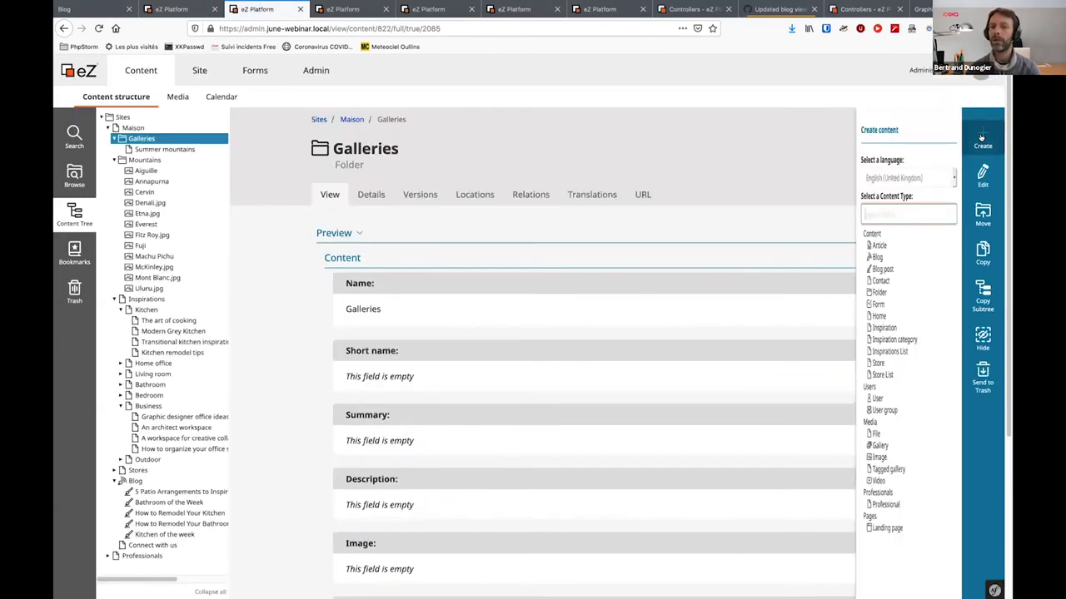
type("Tagged")
left_click(842, 244)
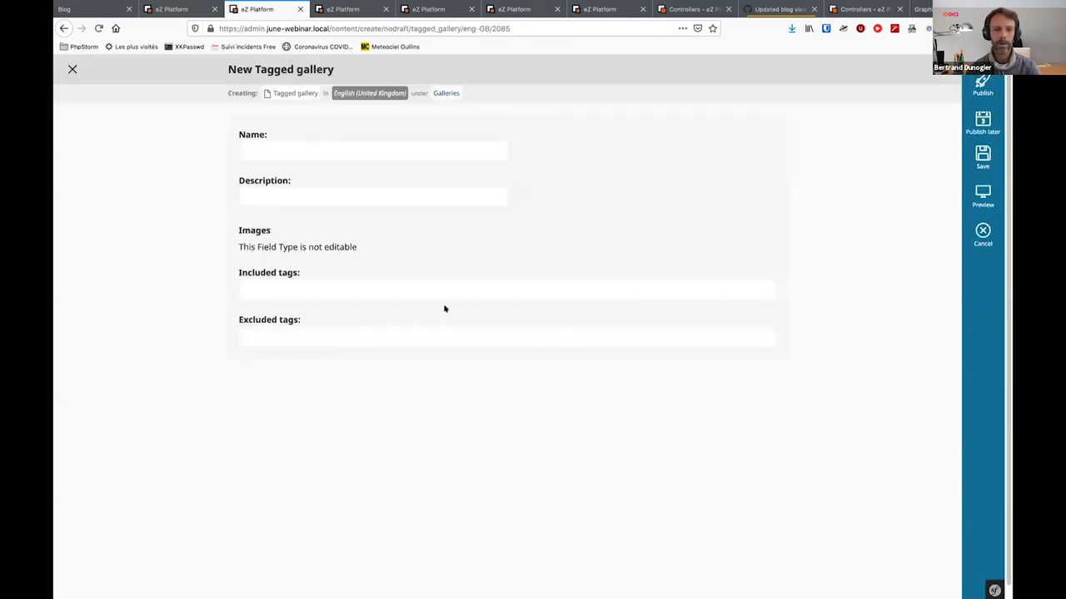
Include the Mountain tag, exclude the Summer tag, and publish the gallery
left_click(296, 284)
type("Mountain")
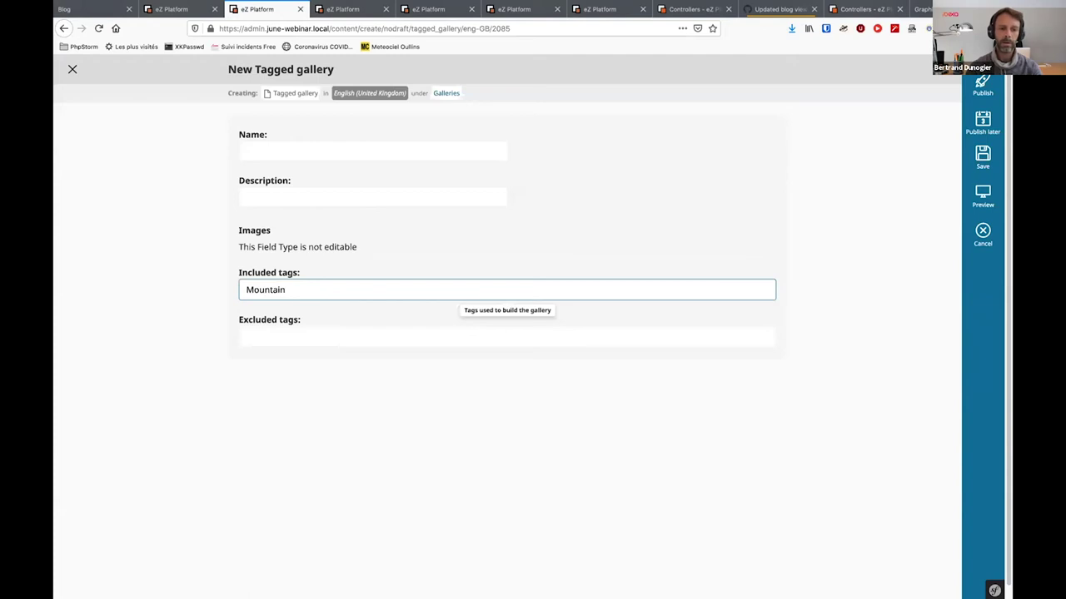
key("Tab")
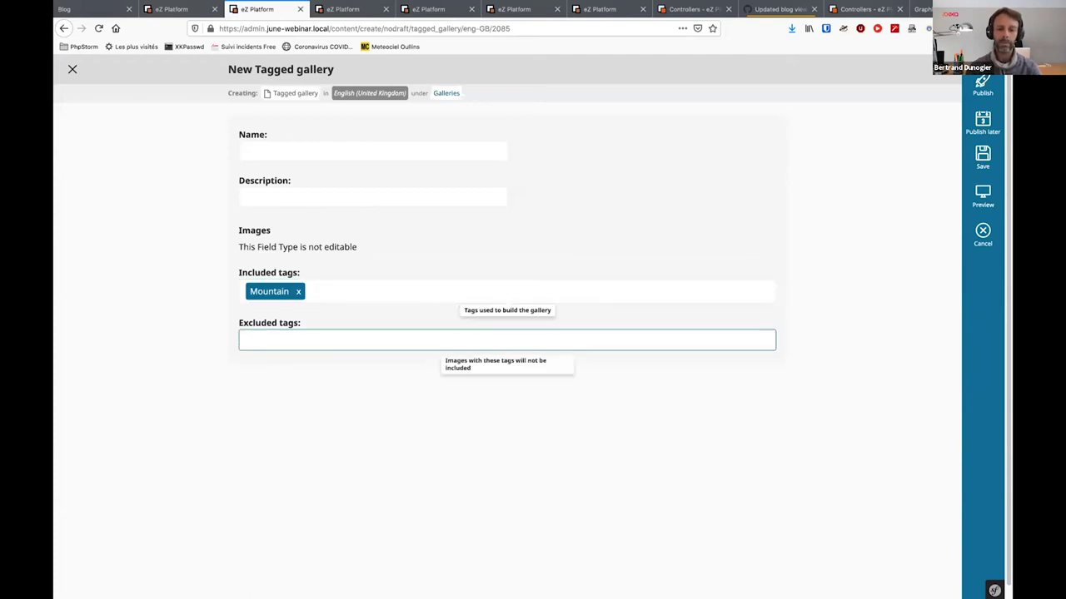
type("Summer")
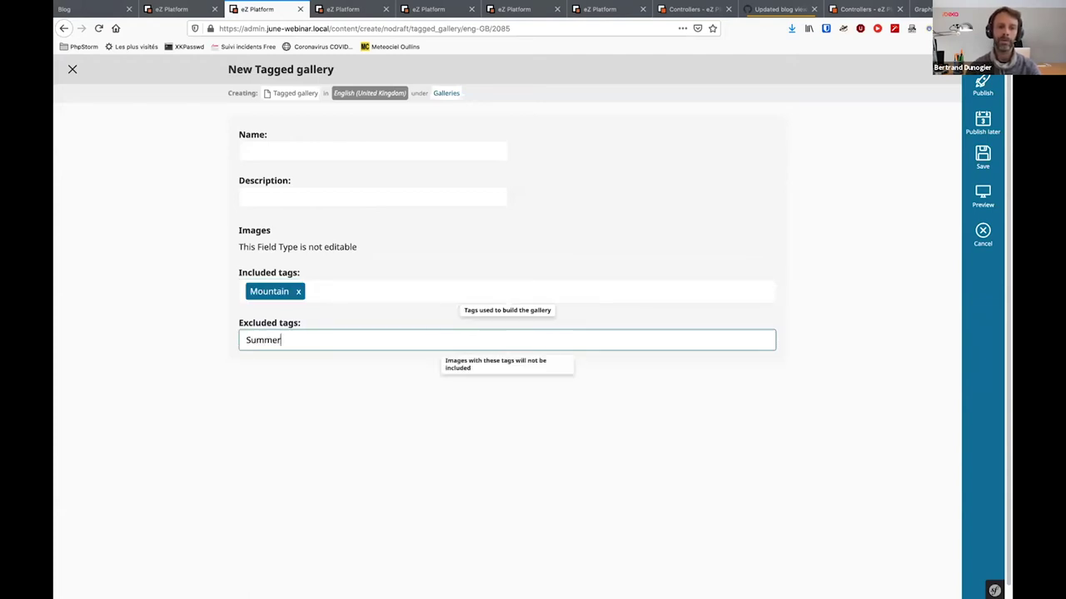
key("Tab")
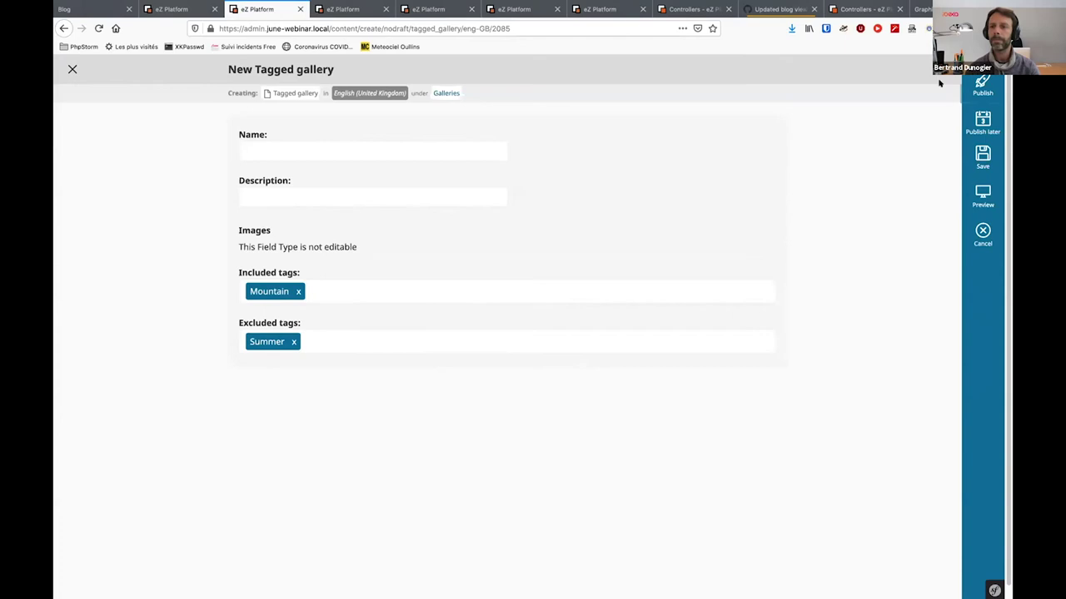
left_click(982, 84)
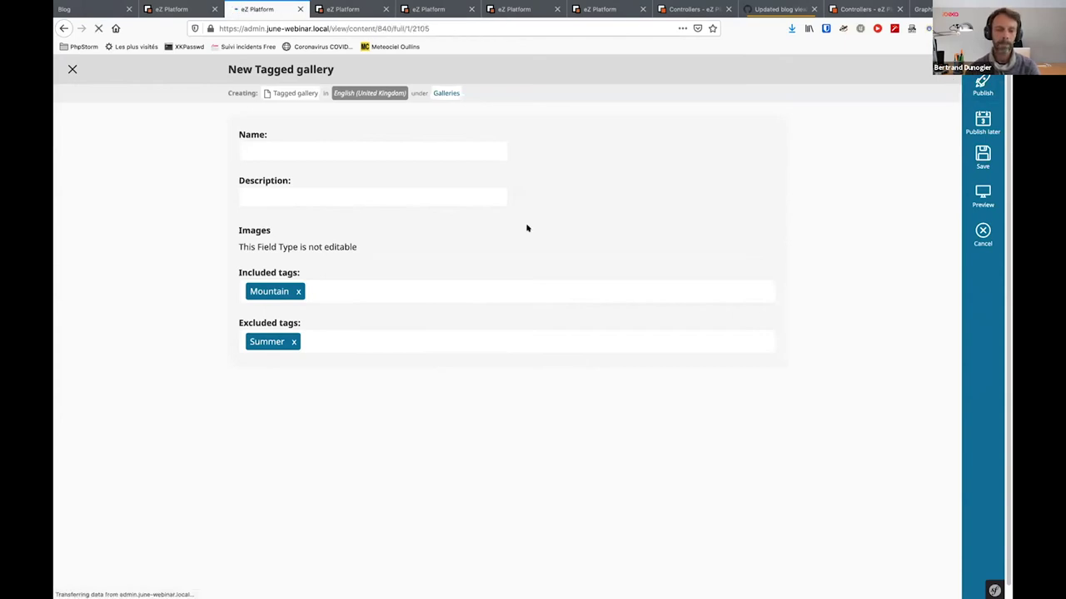
scroll(678, 366, "down", 2)
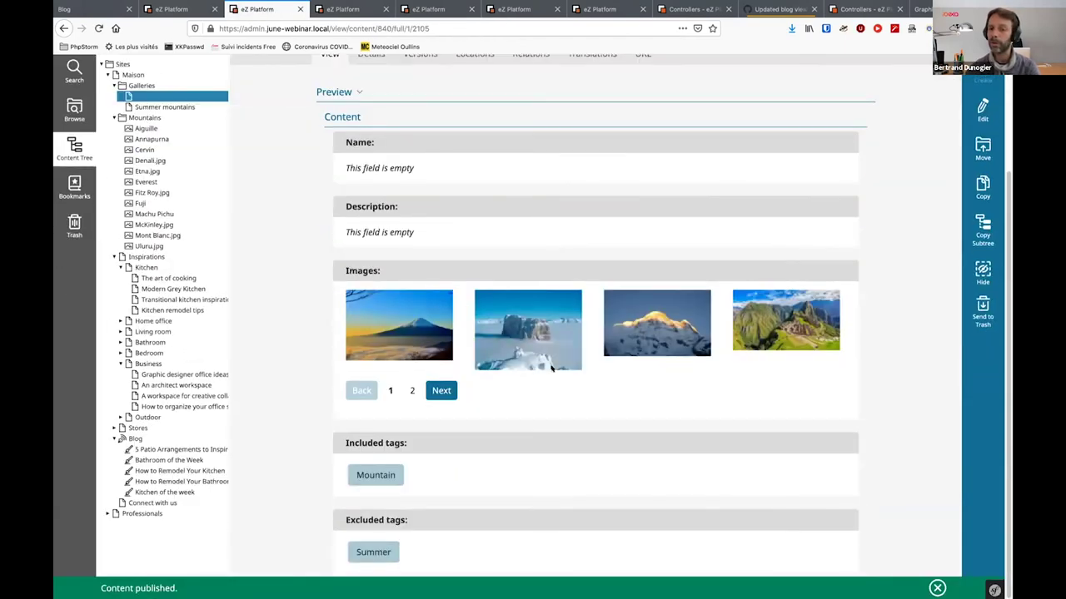
Page through the gallery's images to page 2 and back to page 1
left_click(411, 390)
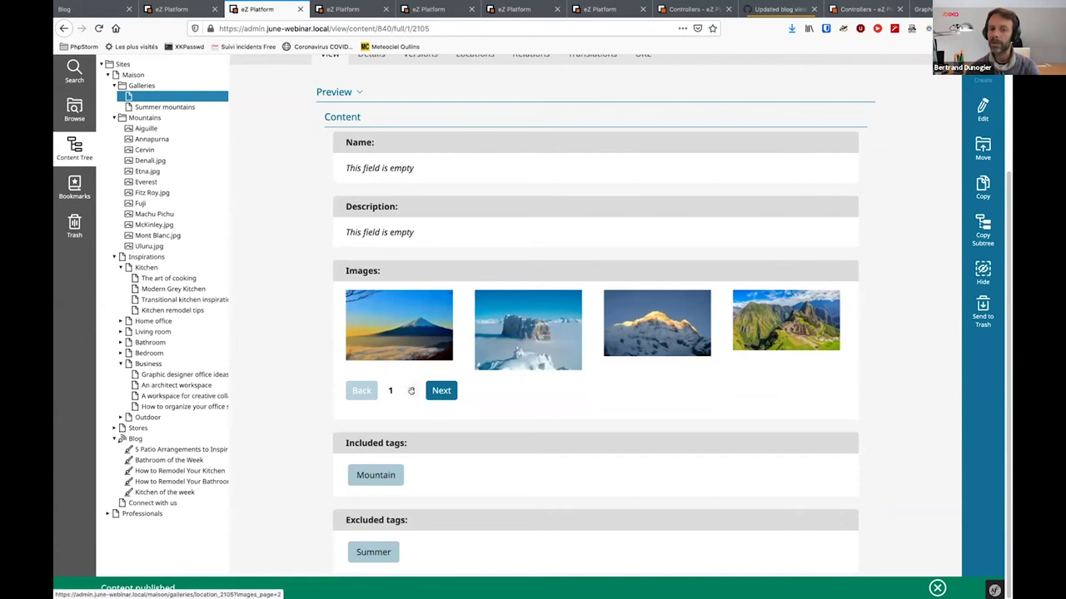
left_click(411, 389)
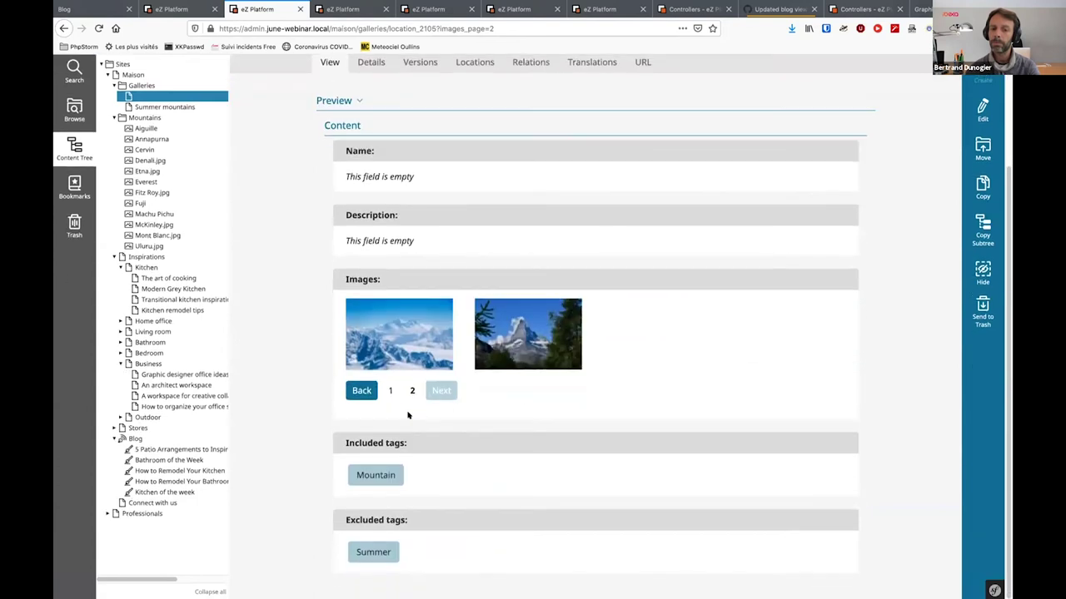
left_click(387, 391)
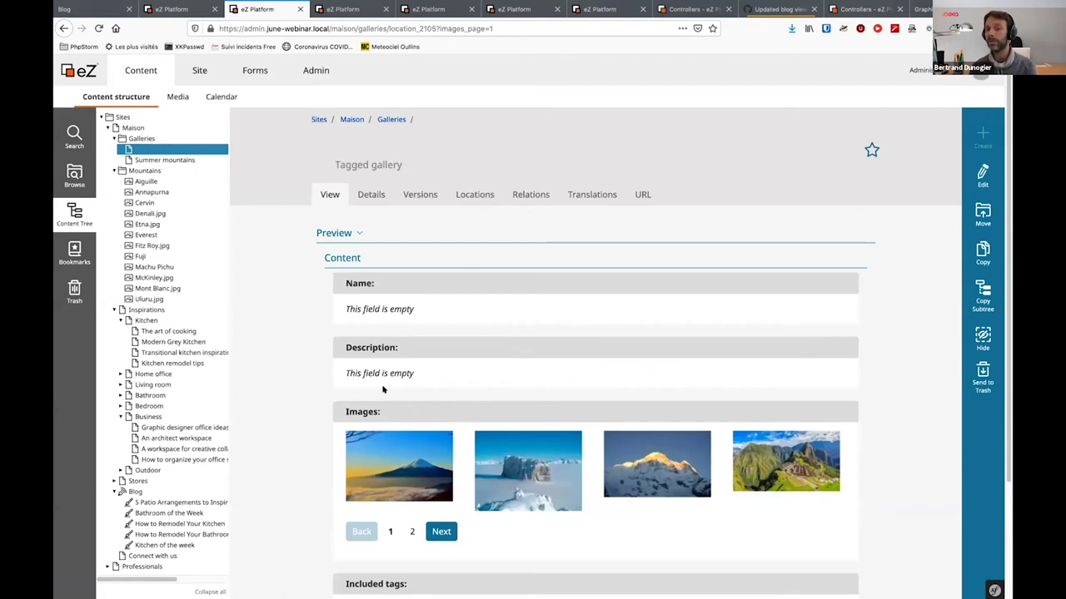
Return to the Tagged gallery content type editor, passing by the Cervin tab
left_click(337, 9)
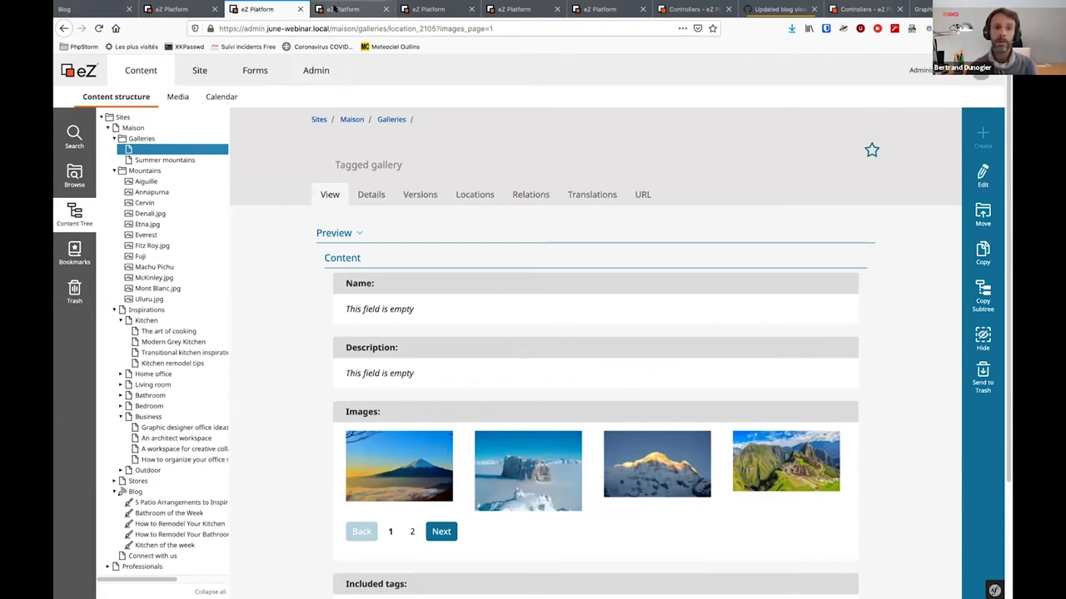
key("ctrl+Tab")
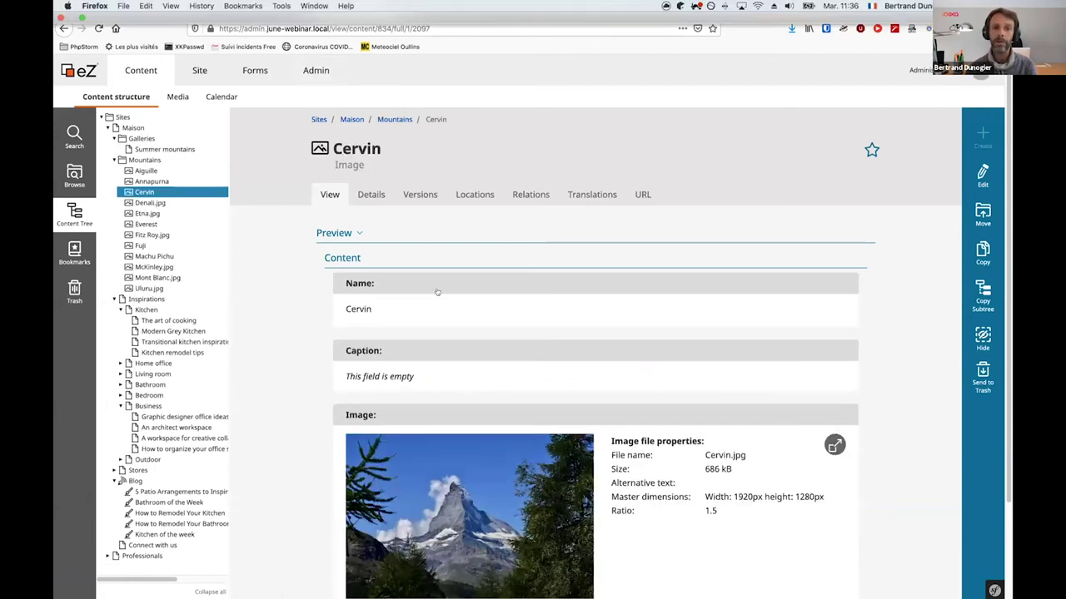
scroll(426, 326, "down", 3)
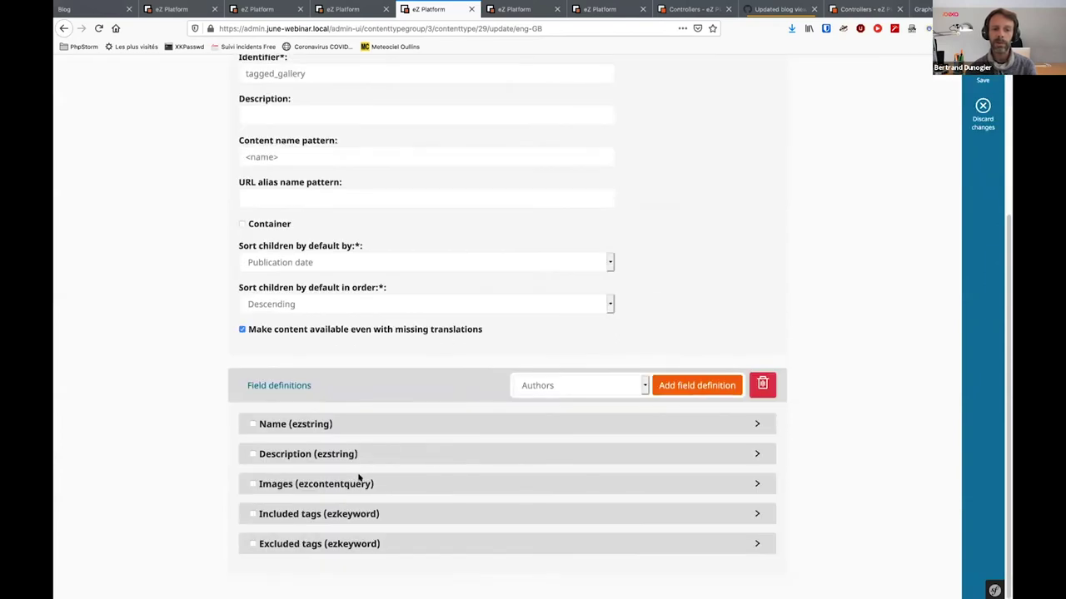
Expand the Images field settings, enlarge its parameters box, and keep Shared tags as query type
left_click(754, 484)
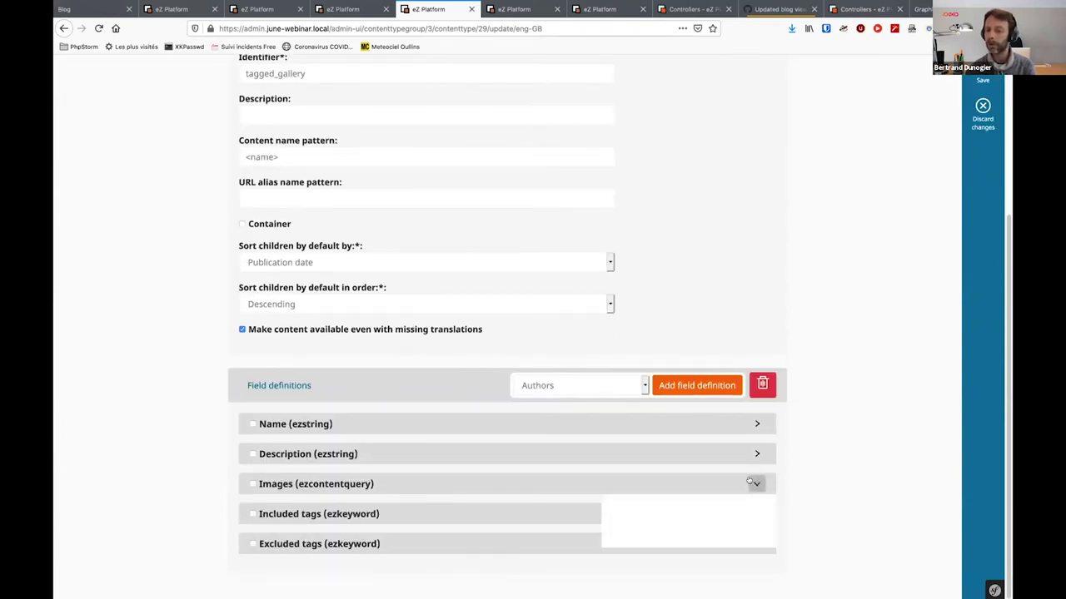
scroll(754, 483, "down", 6)
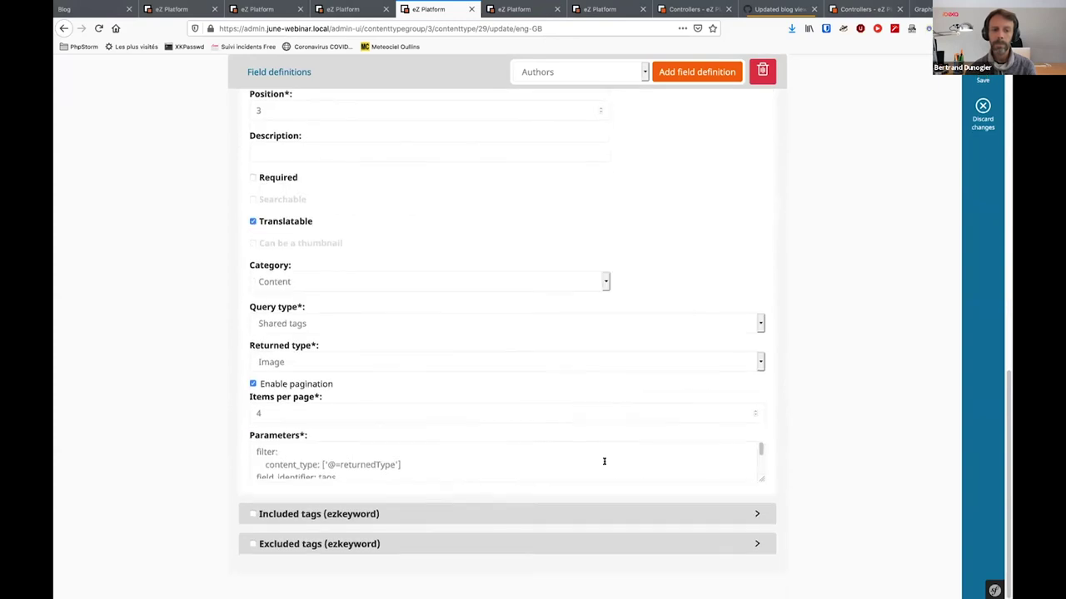
left_click_drag(759, 477, 755, 538)
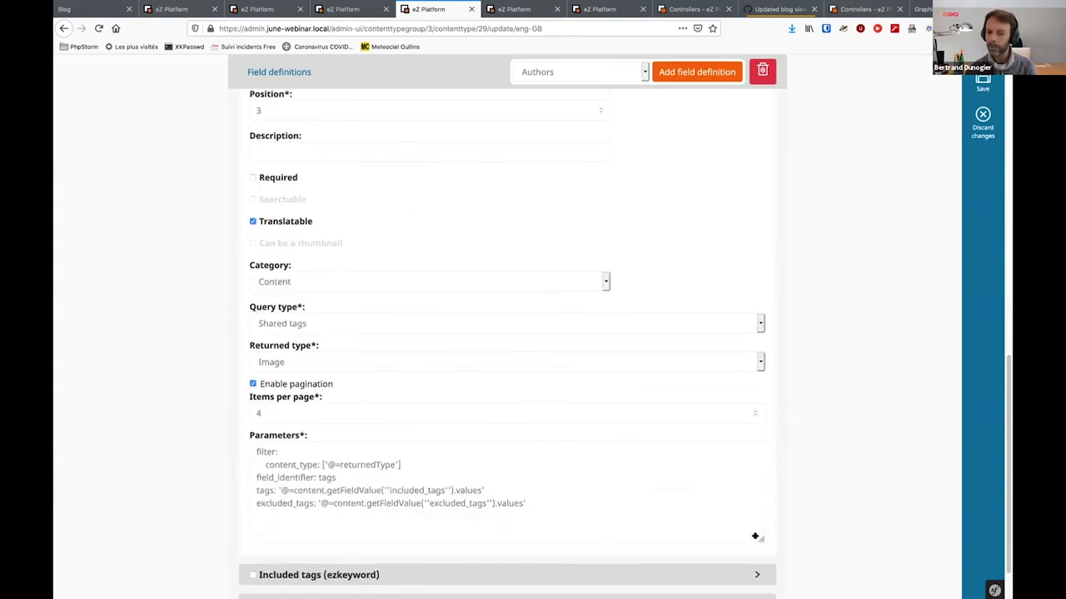
left_click(307, 322)
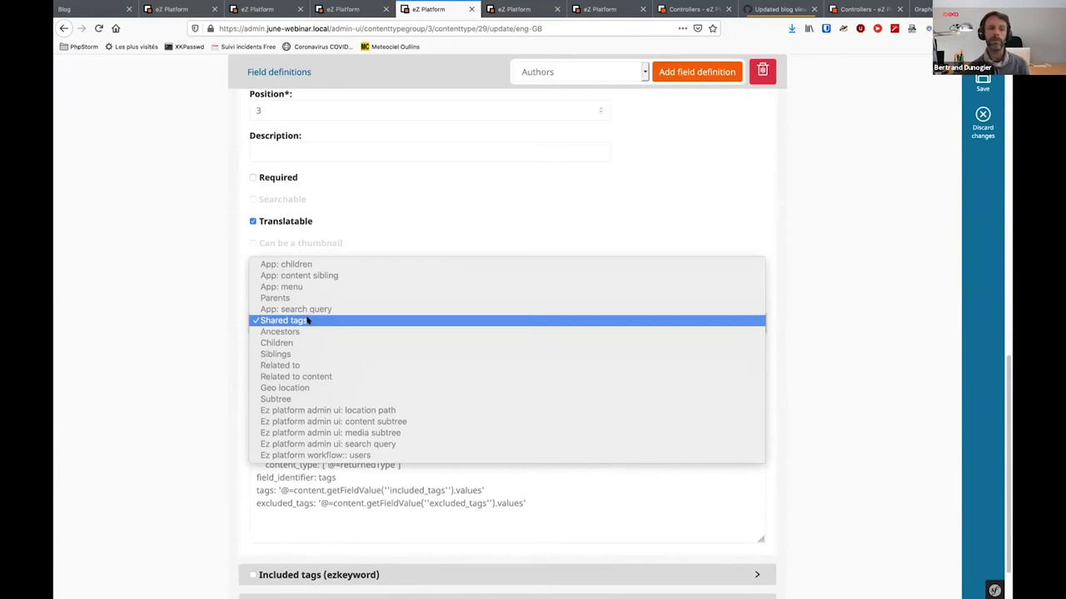
left_click(308, 321)
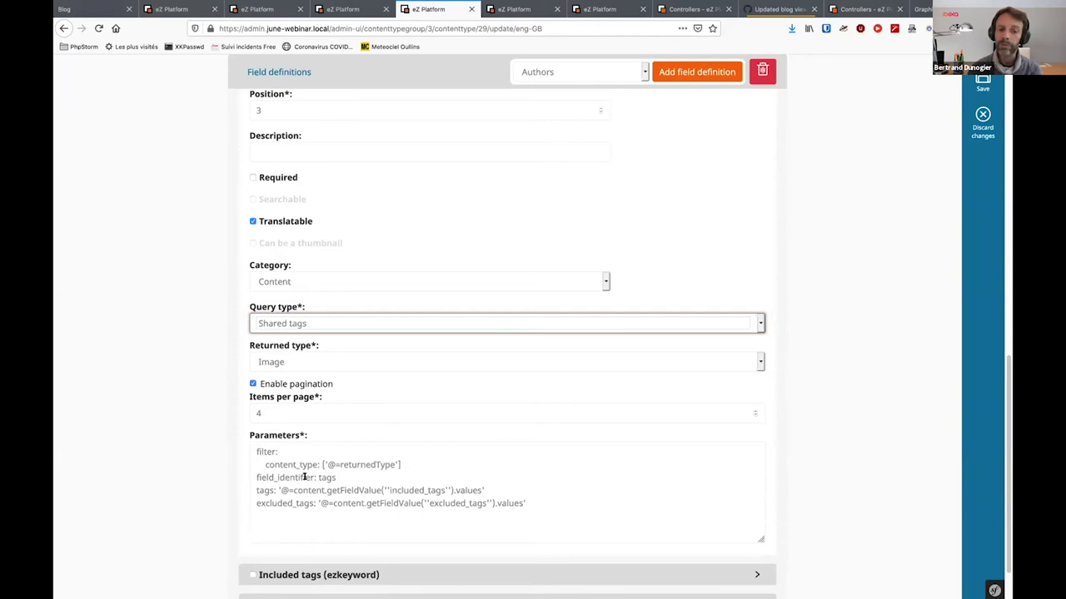
Select the included tags expression in the Images field parameters
left_click(253, 489)
left_click_drag(280, 490, 479, 490)
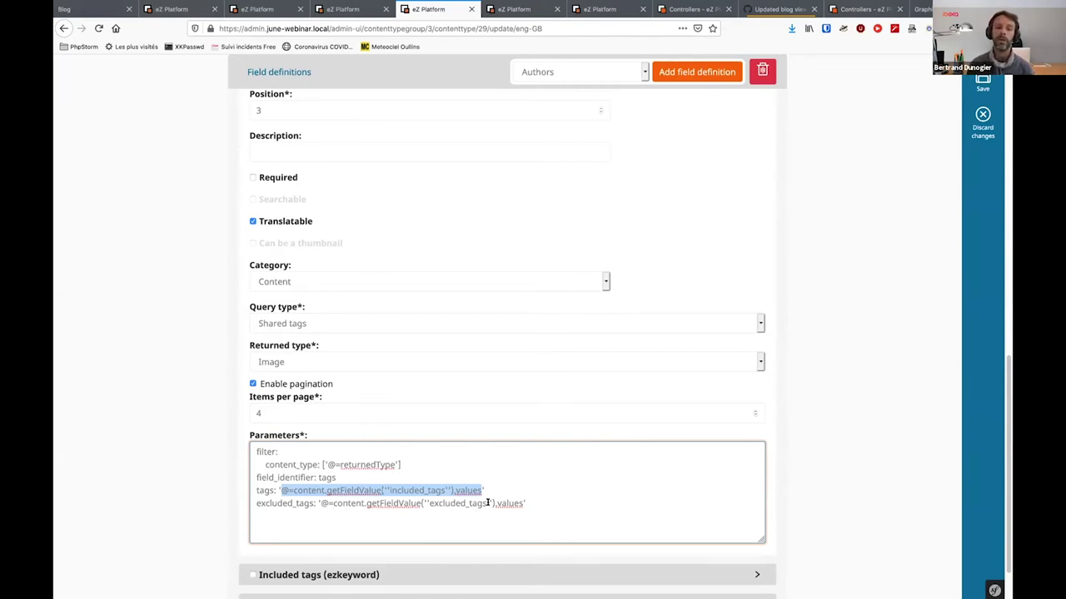
key("super+Tab")
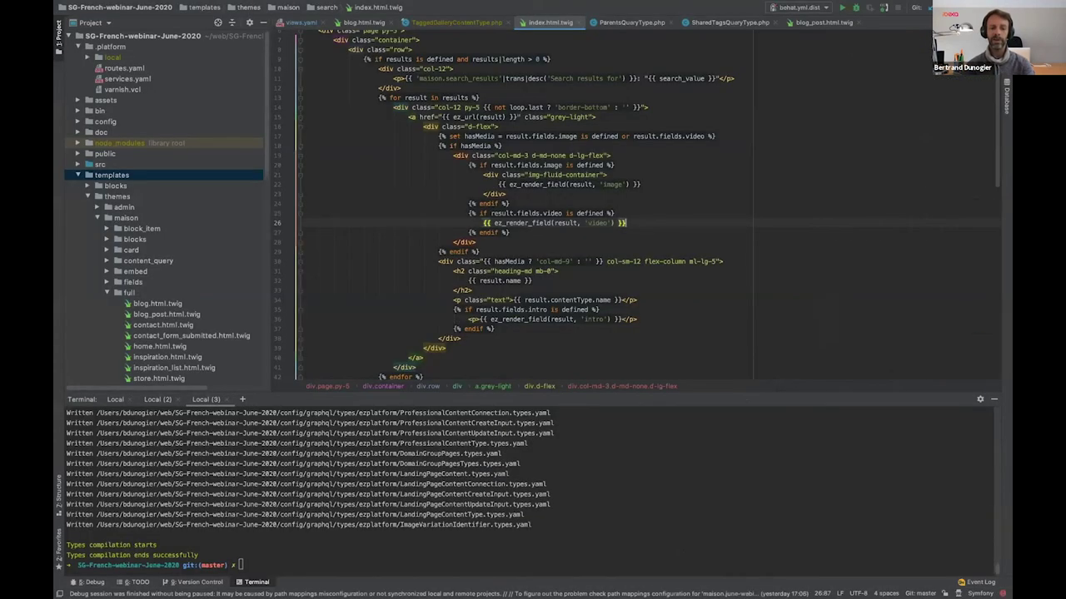
Open SharedTagsQueryType.php from recent files and review its tag filter code
key("super+e")
type("Share")
key("Return")
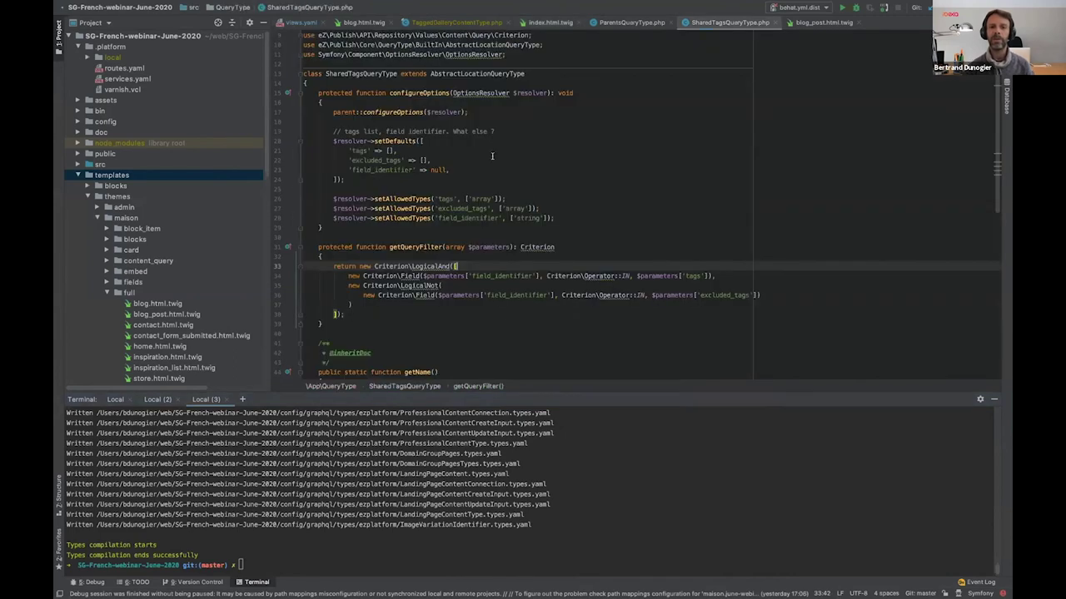
scroll(508, 237, "down", 2)
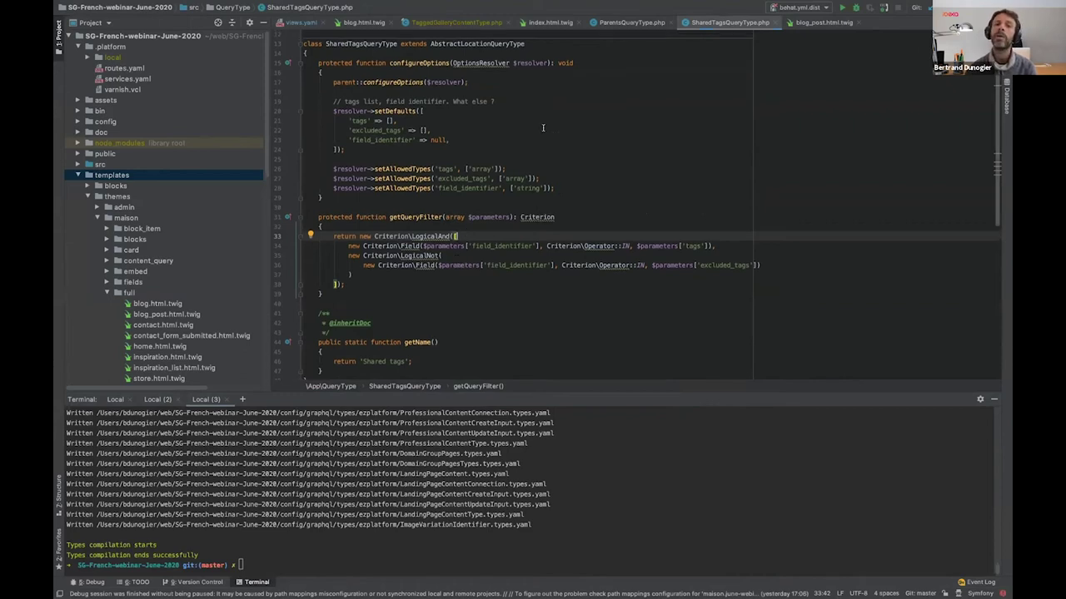
scroll(473, 125, "up", 3)
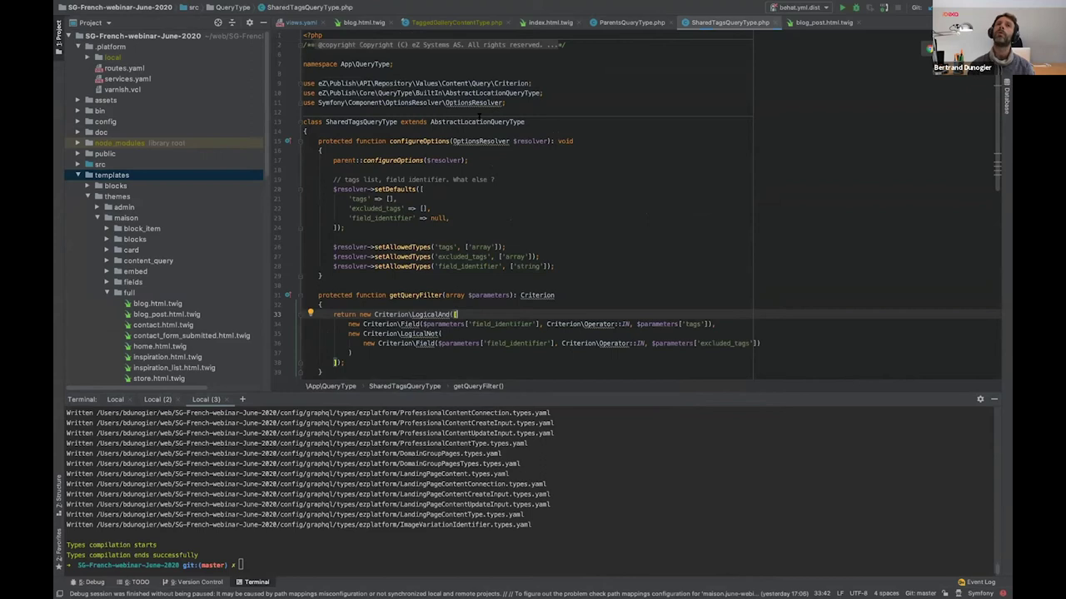
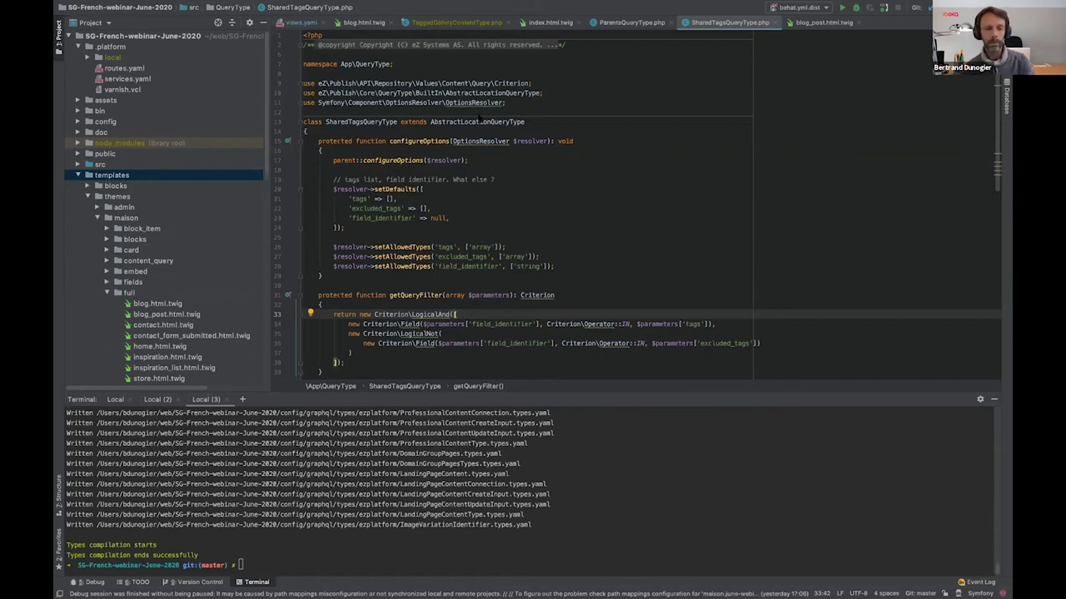
Return to the browser and bring the content type's Field definitions, including Images (ezcontentquery), into view
key("super+Tab")
scroll(419, 322, "up", 5)
scroll(419, 322, "up", 2)
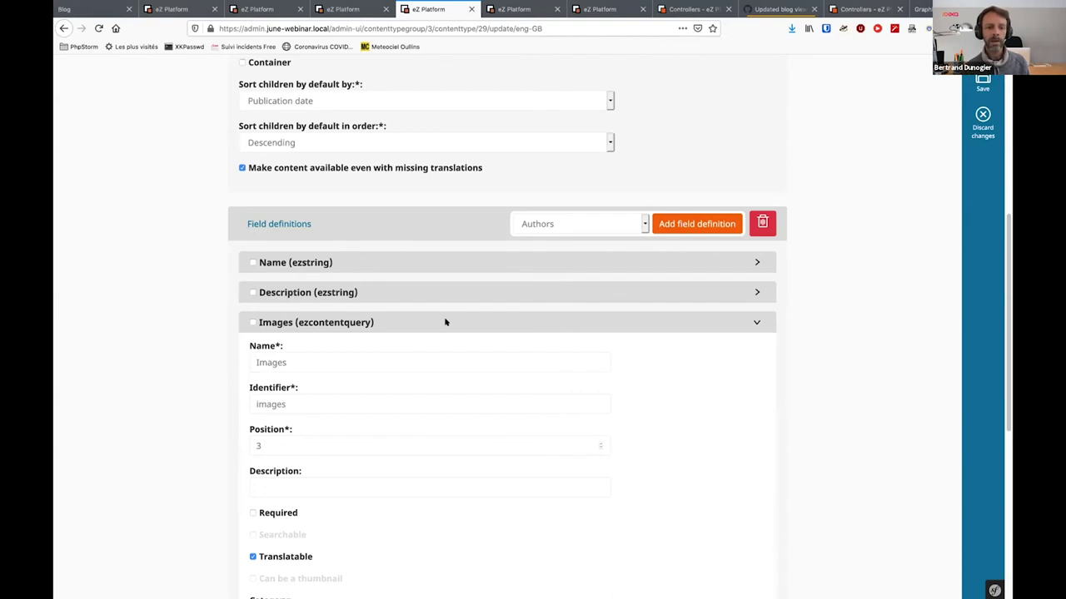
Review the Images field's query Parameters, then switch to the tab showing the 'status is not draft' error
scroll(444, 322, "down", 5)
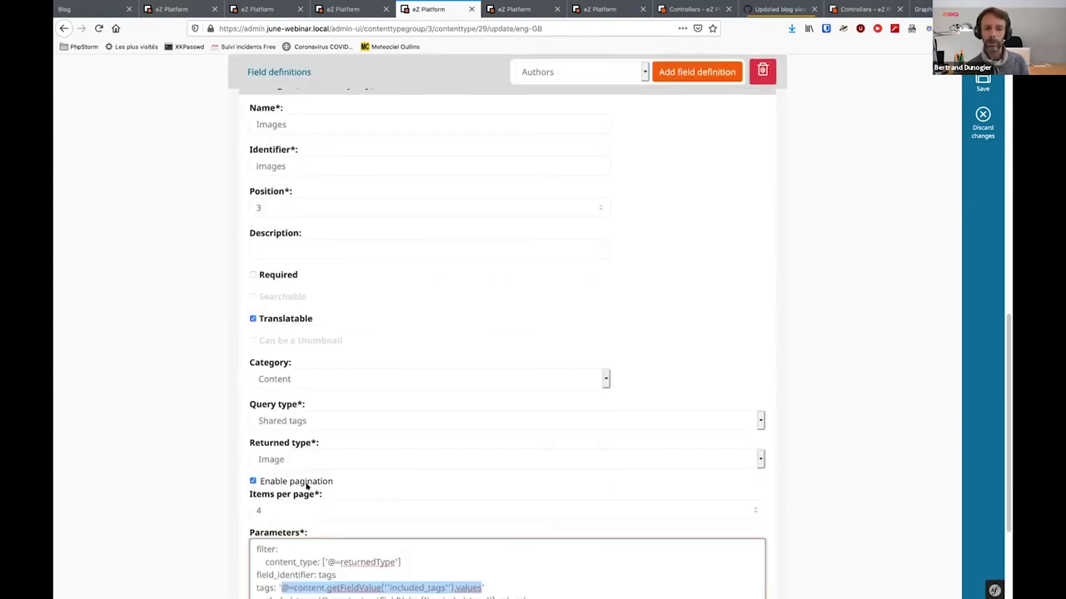
scroll(305, 486, "down", 2)
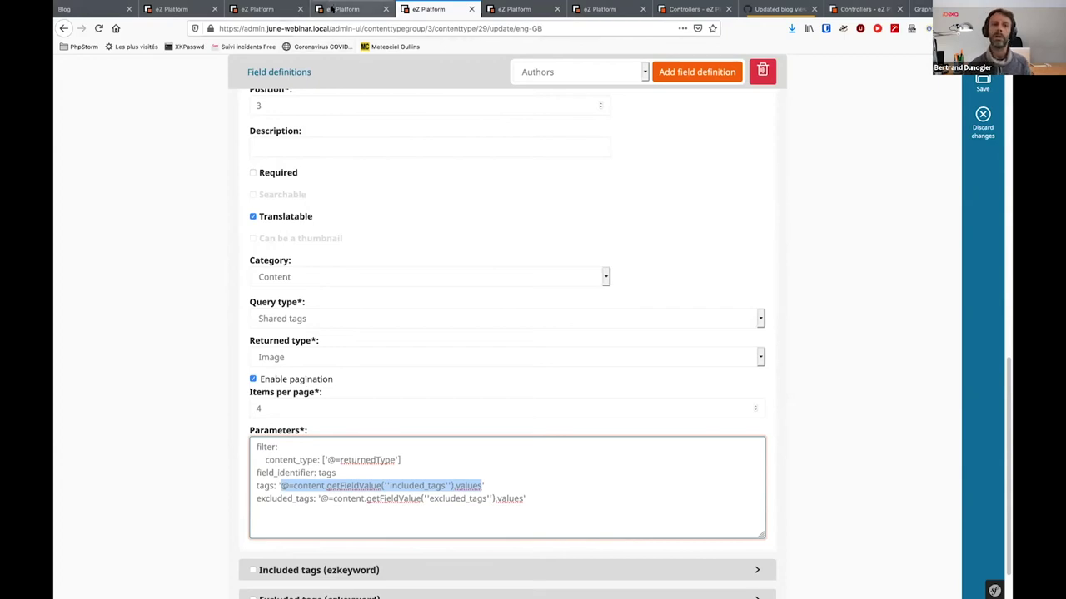
left_click(331, 9)
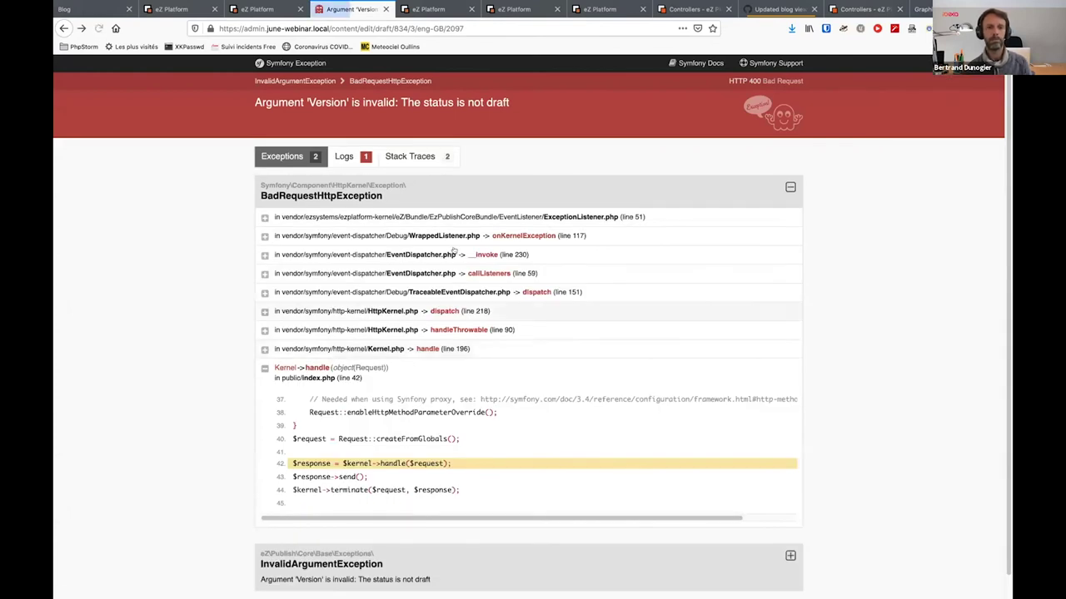
Leave the error, open Summer mountains and the untitled tagged gallery, and view its second image page
left_click(65, 27)
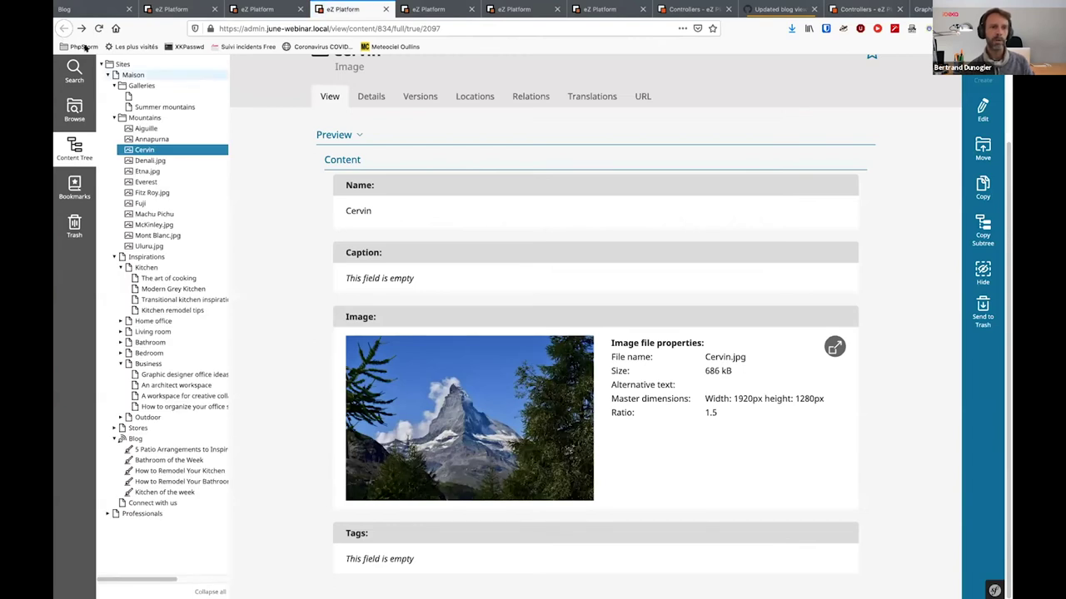
left_click(176, 107)
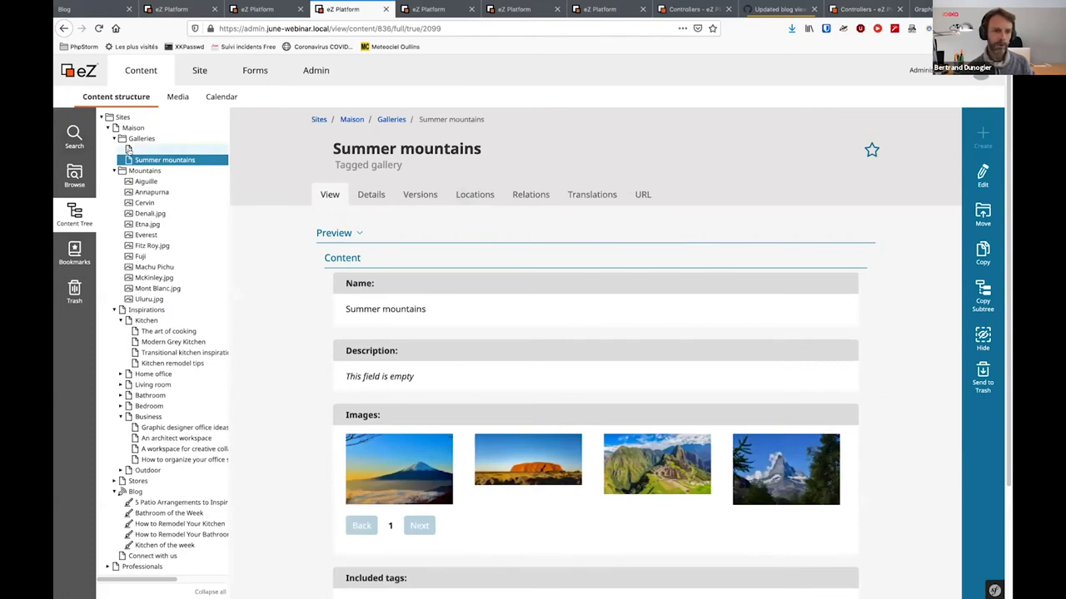
left_click(129, 148)
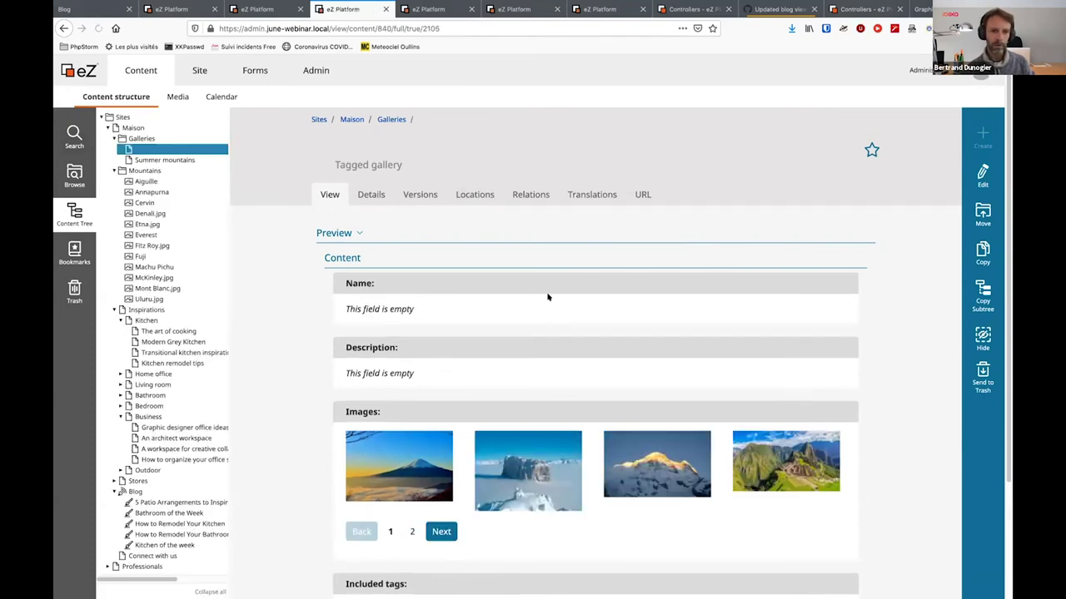
scroll(547, 297, "down", 3)
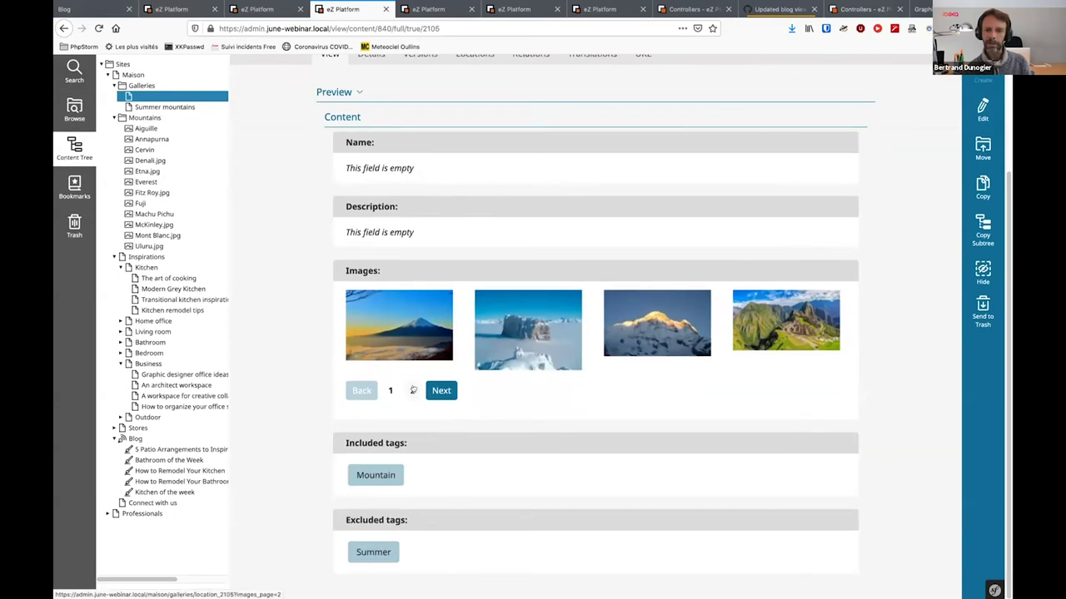
left_click(441, 388)
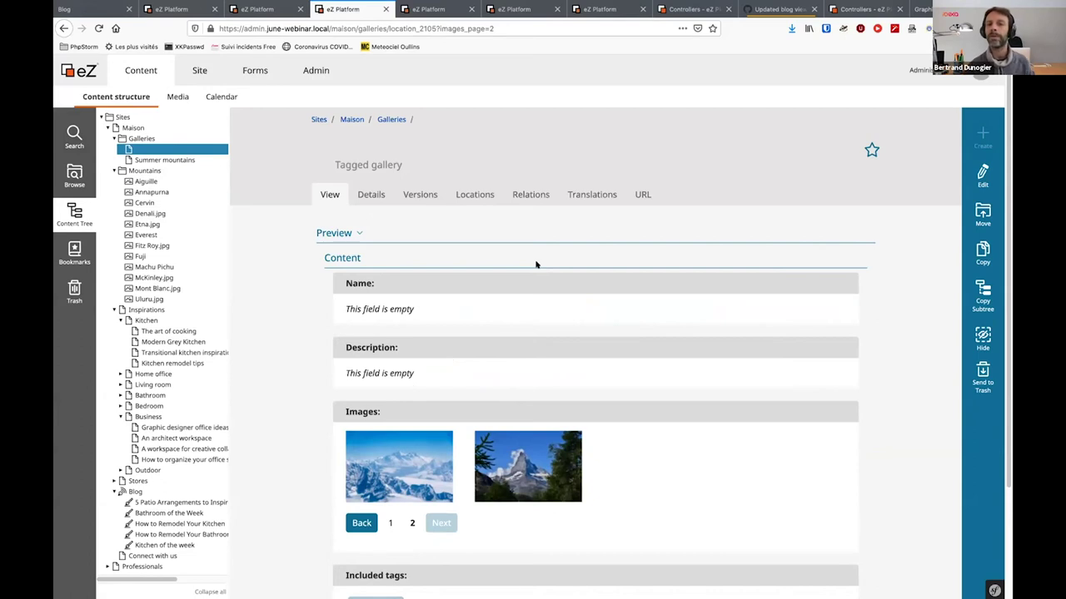
Glance at the Inspiration and Blog content type editors, then return to the tagged gallery tab
left_click(502, 12)
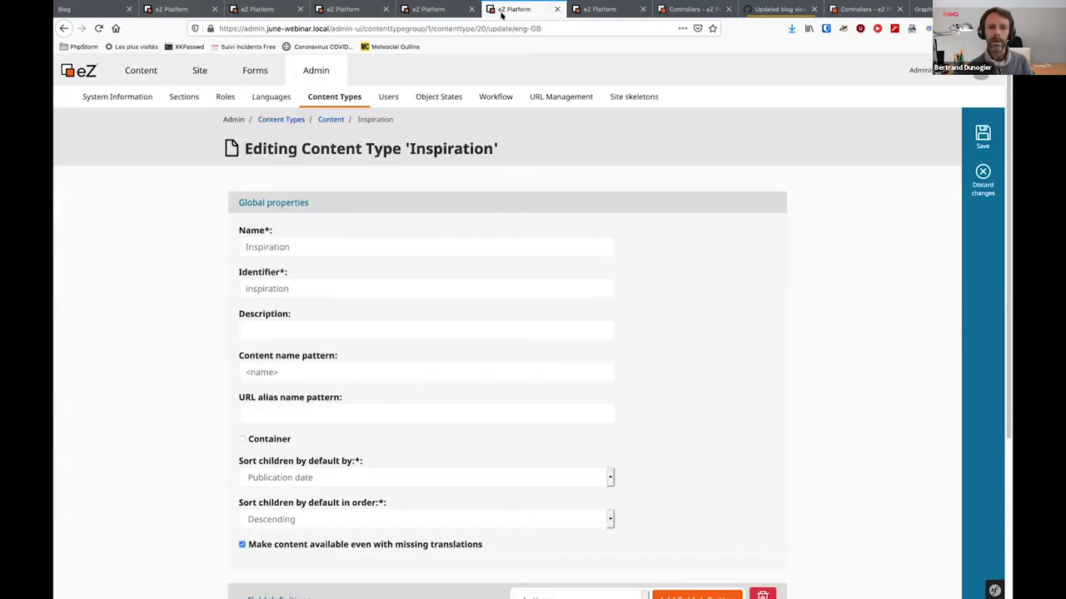
scroll(428, 271, "down", 5)
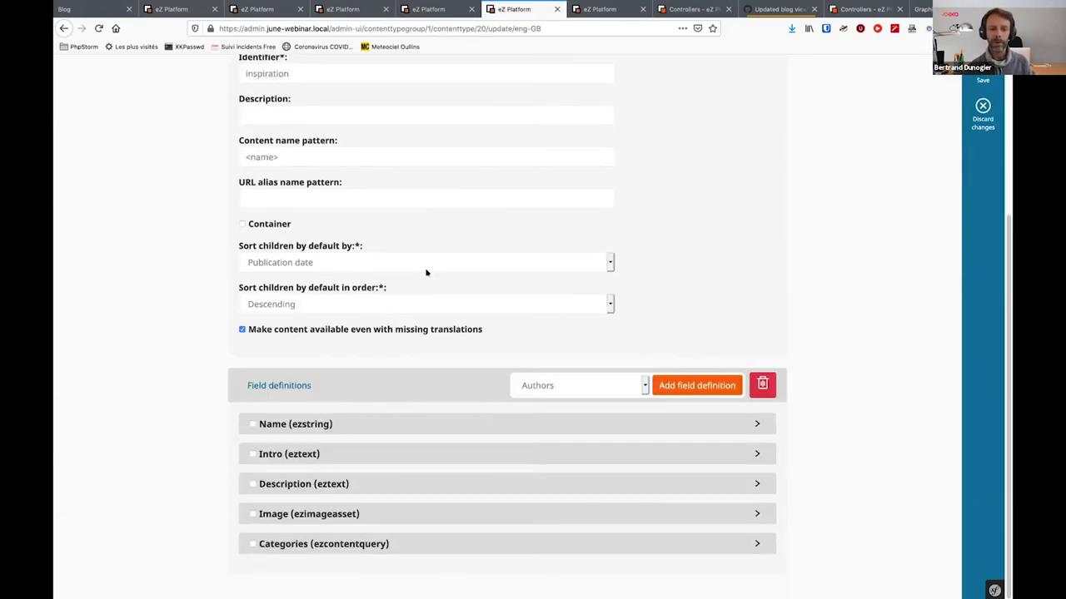
left_click(175, 10)
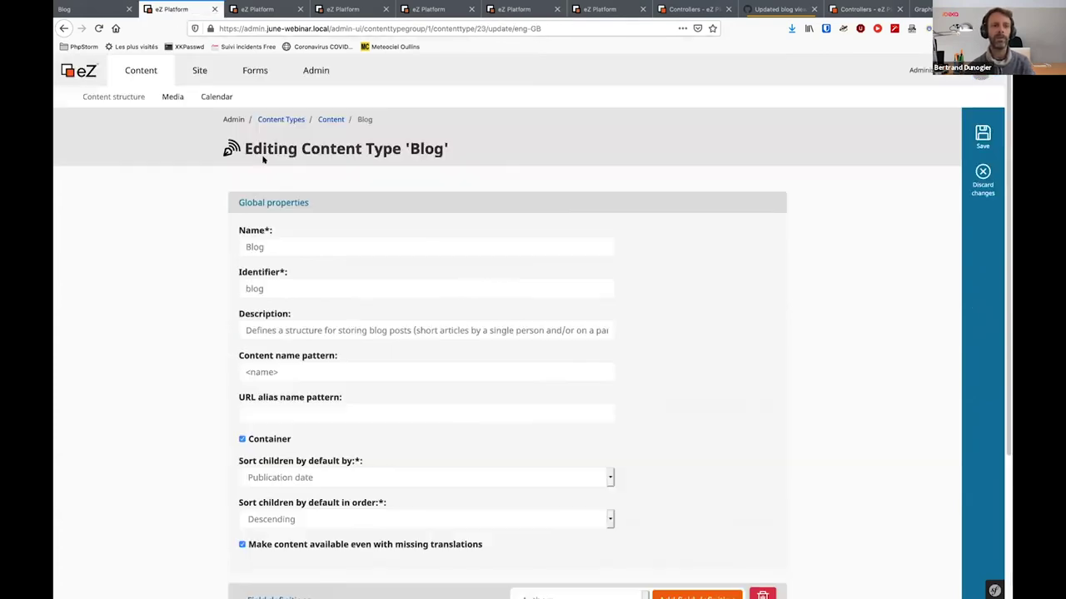
left_click(258, 10)
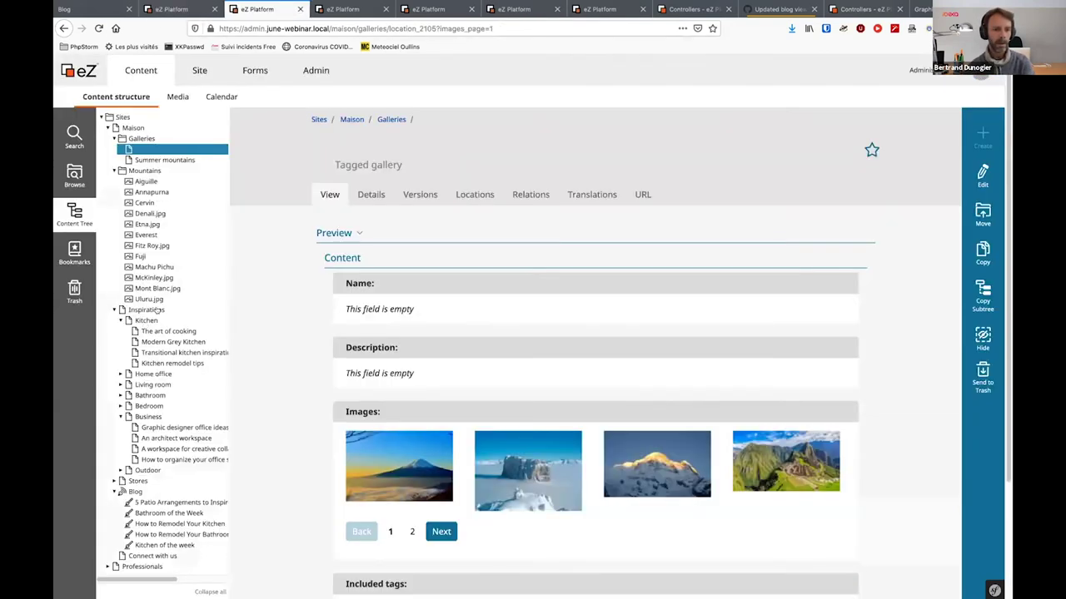
Open 'How to organize your office space at home' from Inspirations and scroll to its categories
left_click(158, 311)
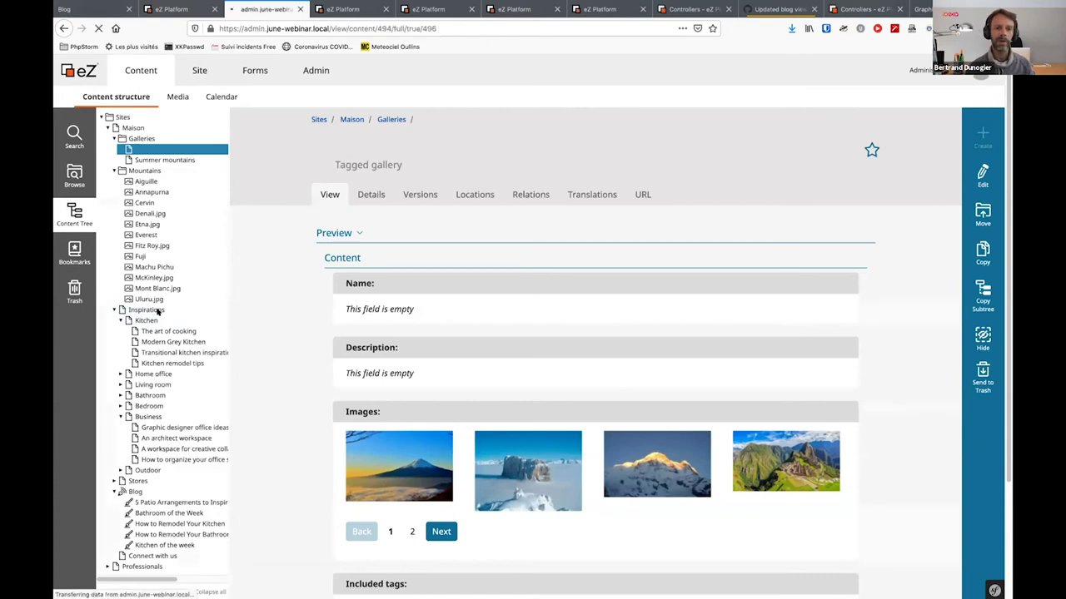
scroll(473, 285, "down", 3)
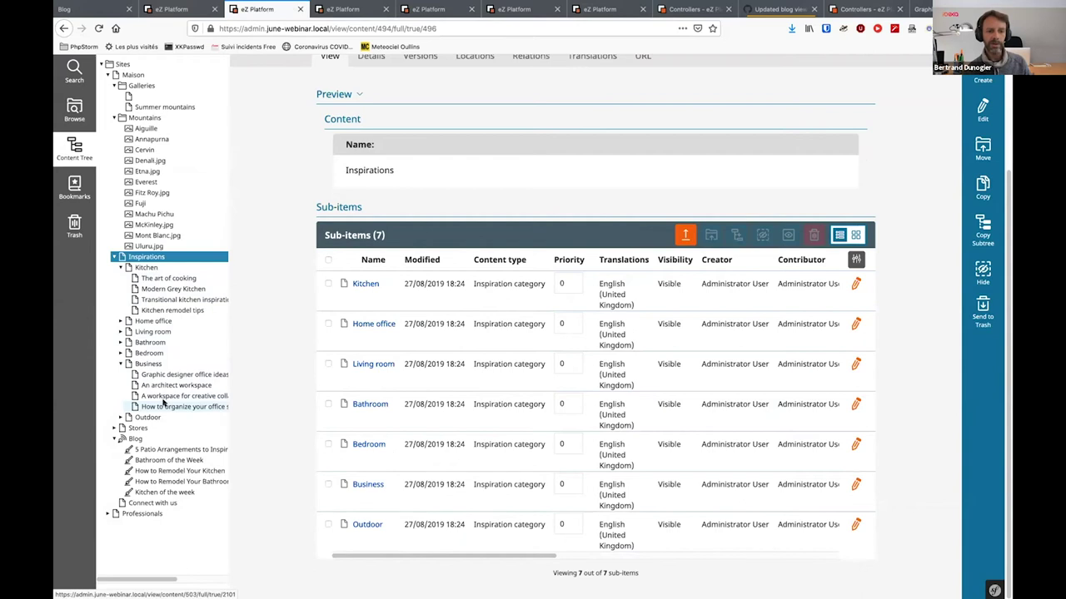
left_click(167, 406)
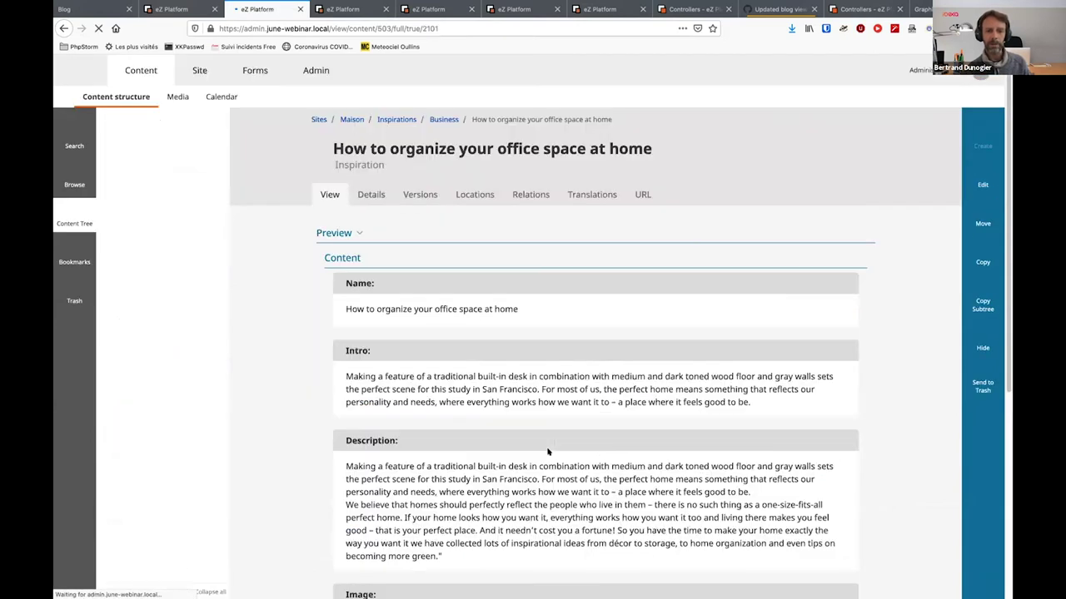
scroll(453, 489, "down", 3)
scroll(416, 541, "down", 3)
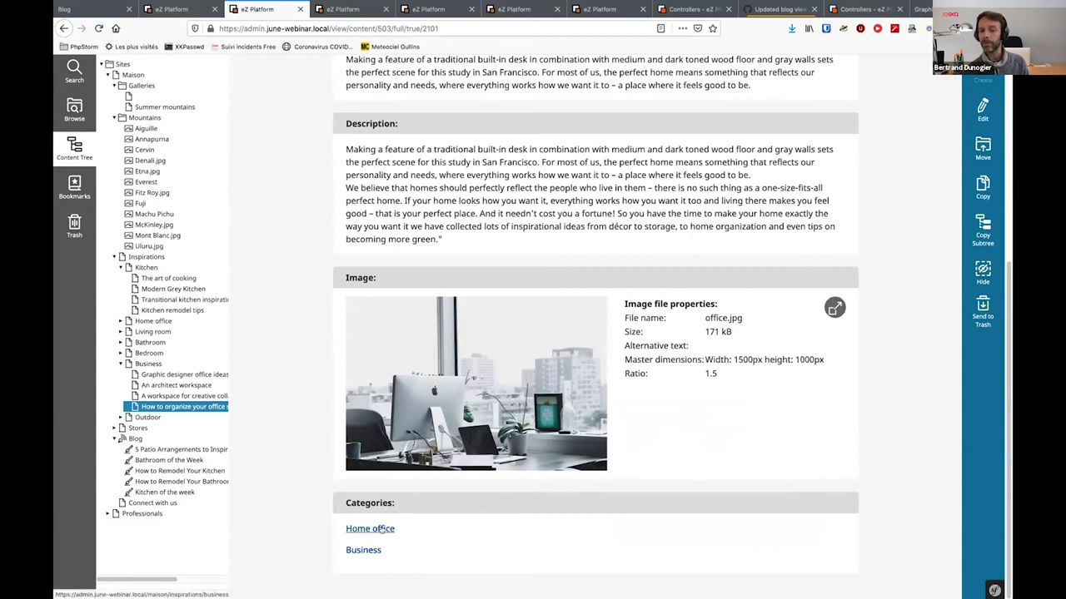
scroll(517, 255, "up", 5)
Add Sites > Maison > Inspirations > Kitchen as a new location for the office-space article
left_click(475, 194)
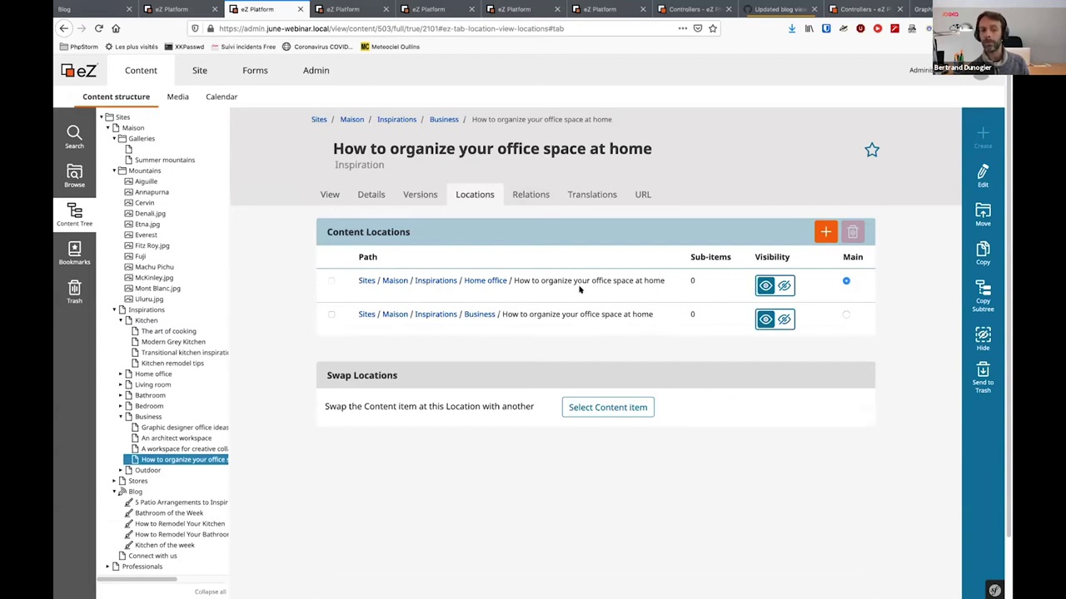
left_click(825, 232)
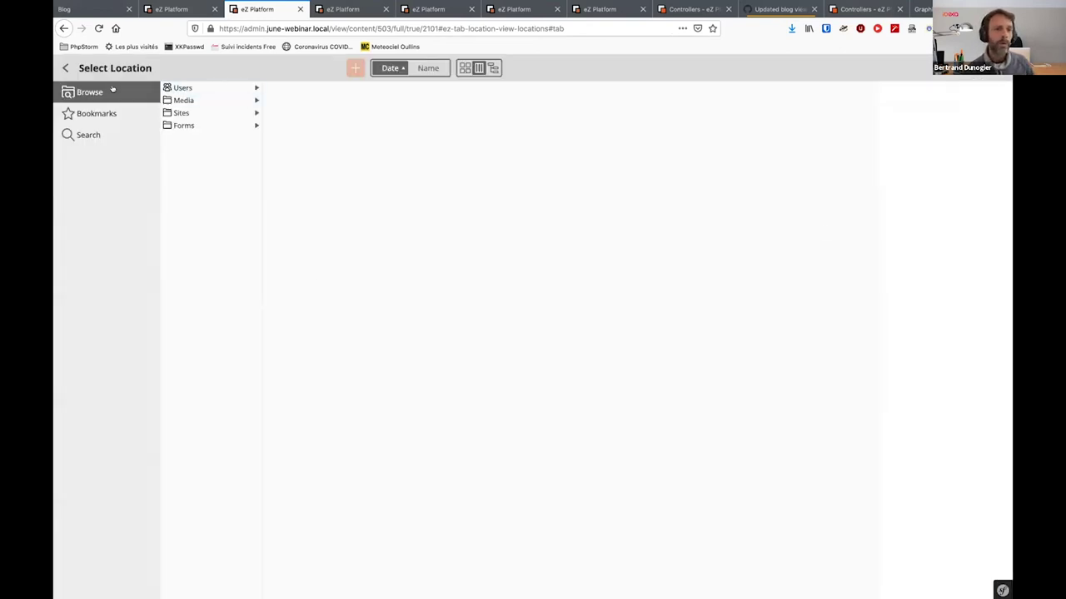
left_click(183, 112)
left_click(312, 88)
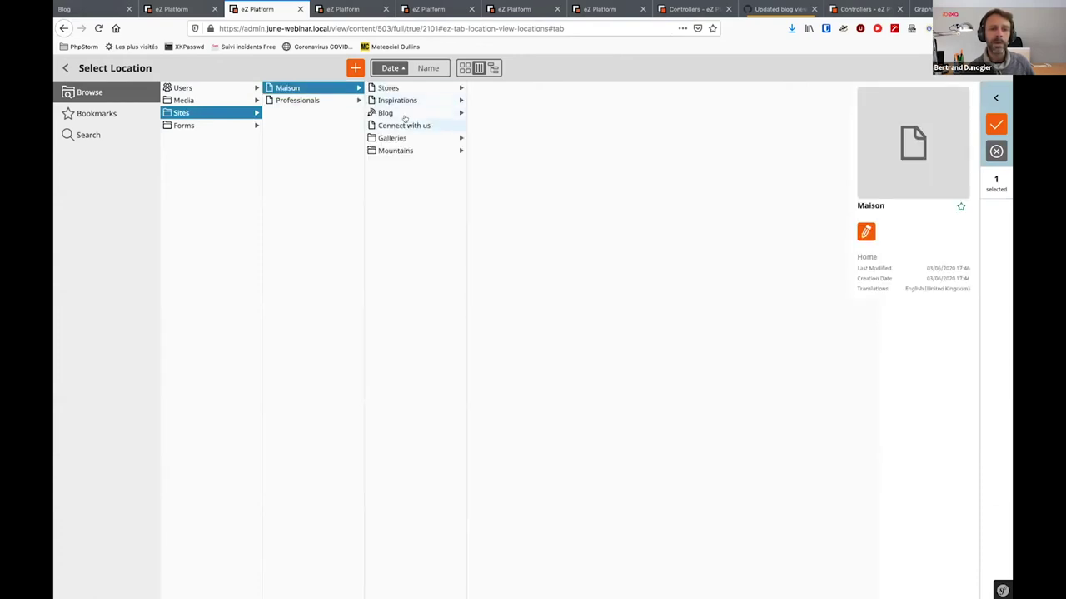
left_click(401, 100)
left_click(498, 112)
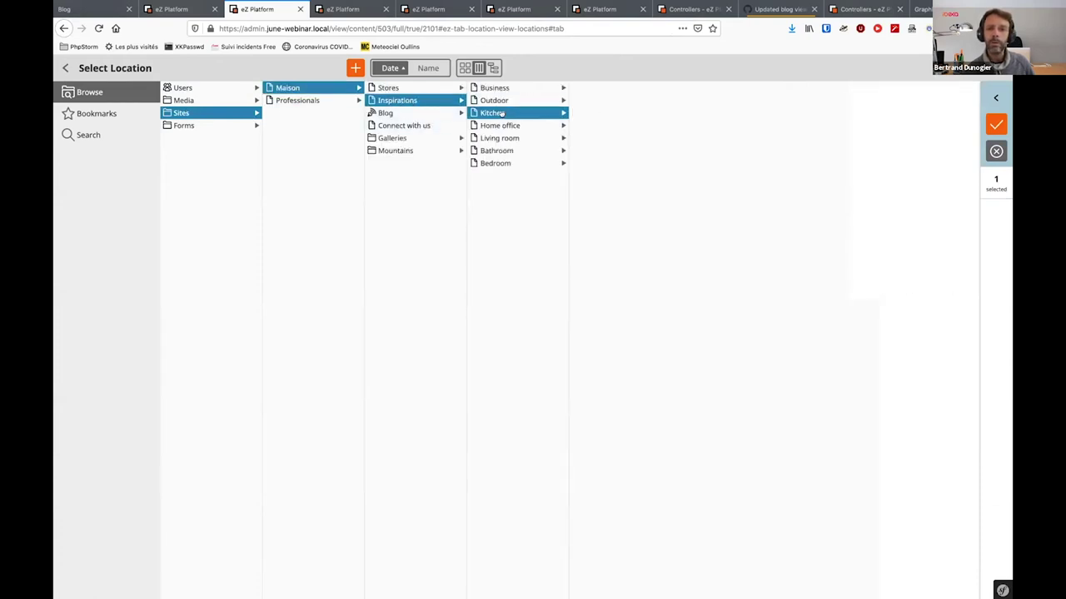
left_click(996, 125)
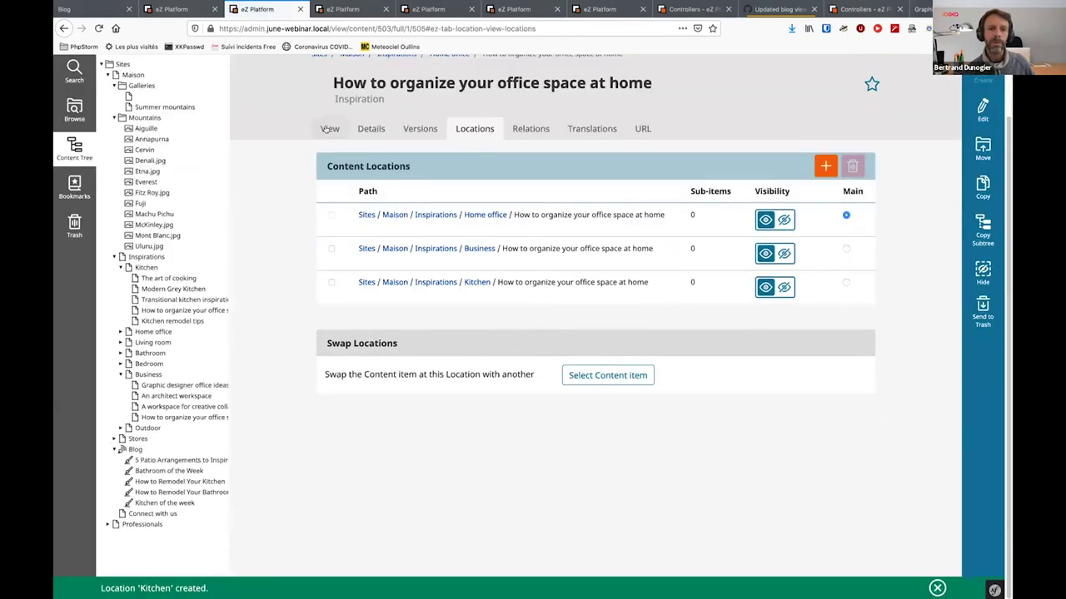
Return to the article's view and scroll to confirm Kitchen now appears under Categories
left_click(330, 128)
scroll(485, 366, "down", 1)
scroll(485, 383, "down", 3)
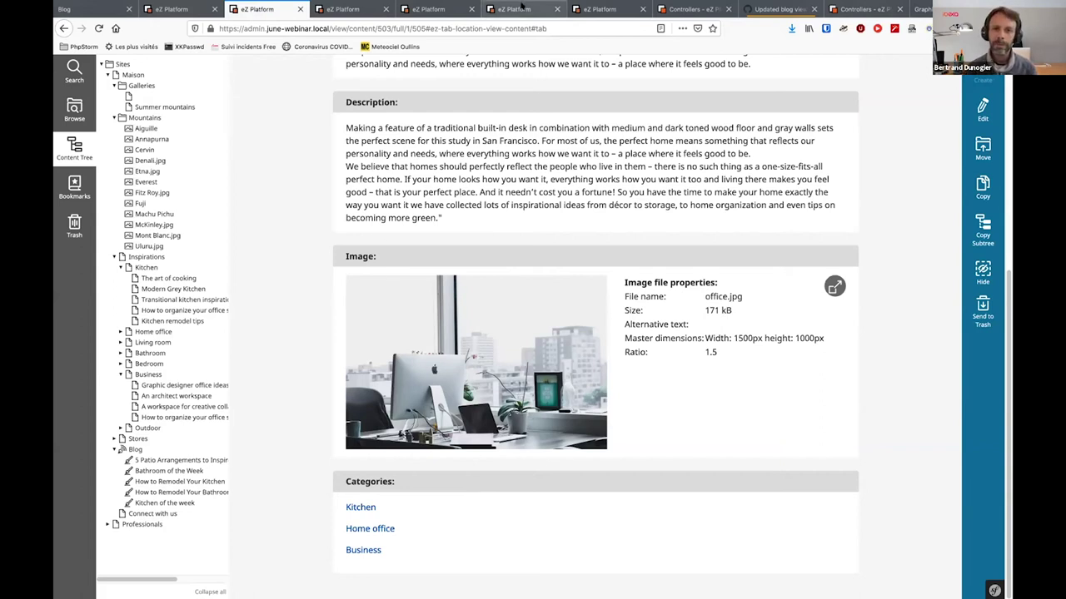
Cycle through the Inspiration, Blog and office-article tabs, ending on the public Maison blog page
left_click(522, 8)
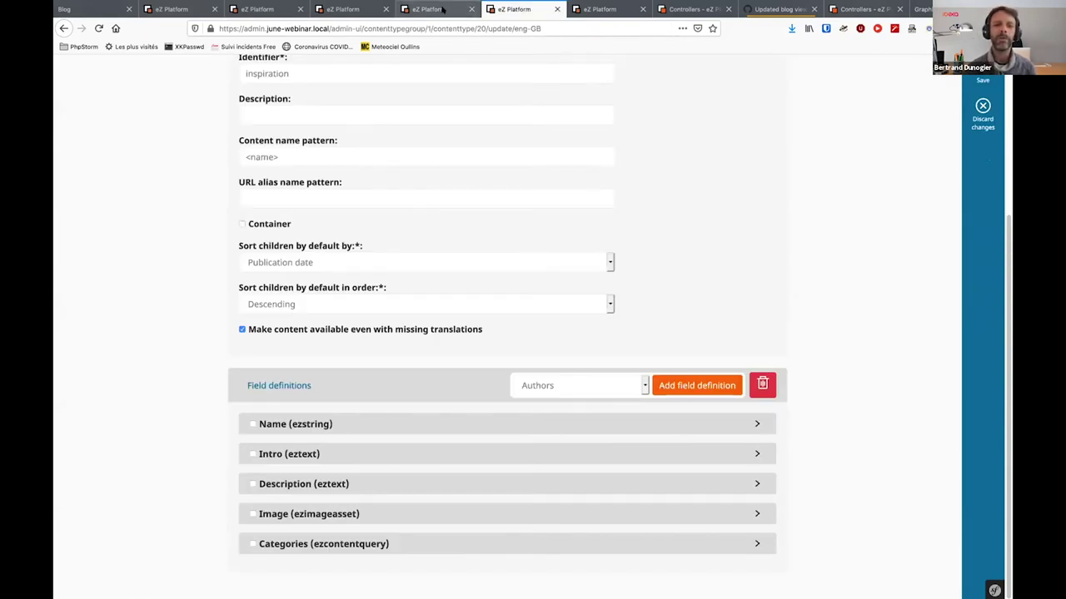
left_click(205, 11)
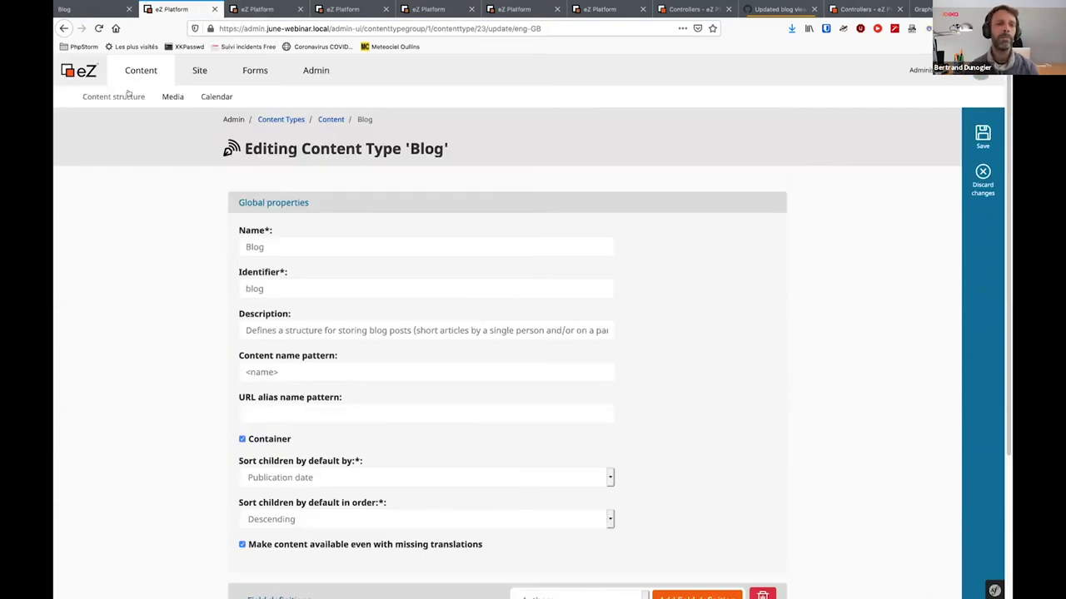
left_click(244, 10)
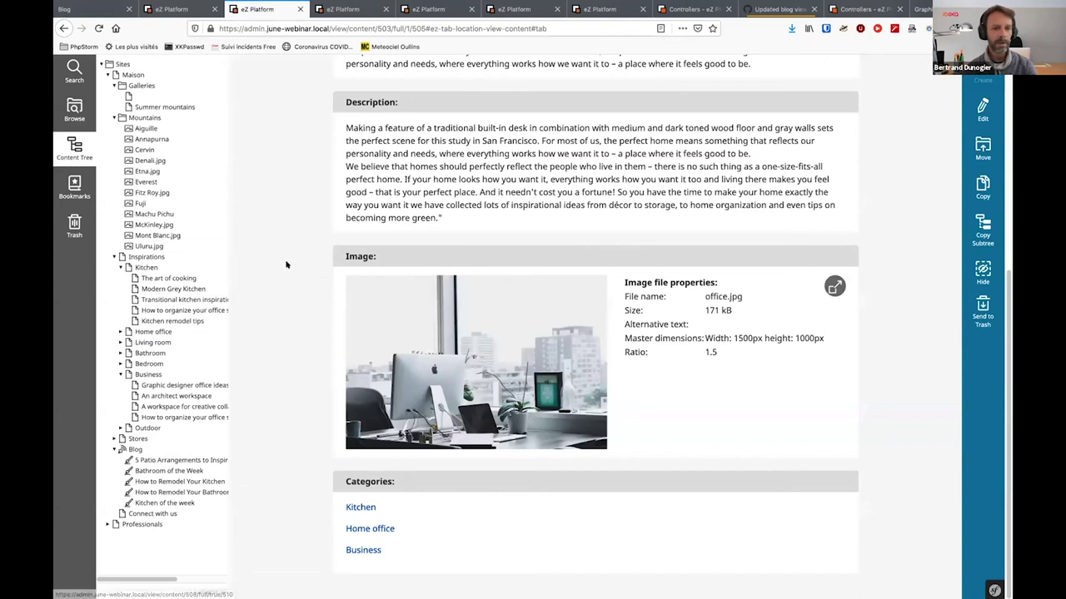
left_click(94, 10)
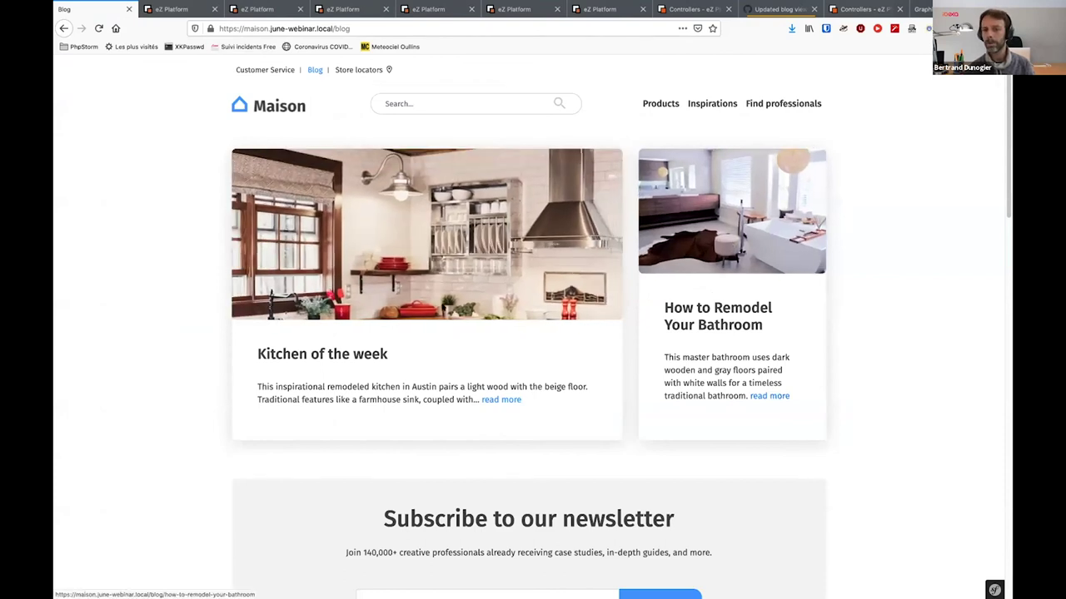
Scroll the Maison blog page to its pagination and back, then bring up the Updated blog view diff
scroll(936, 340, "down", 1)
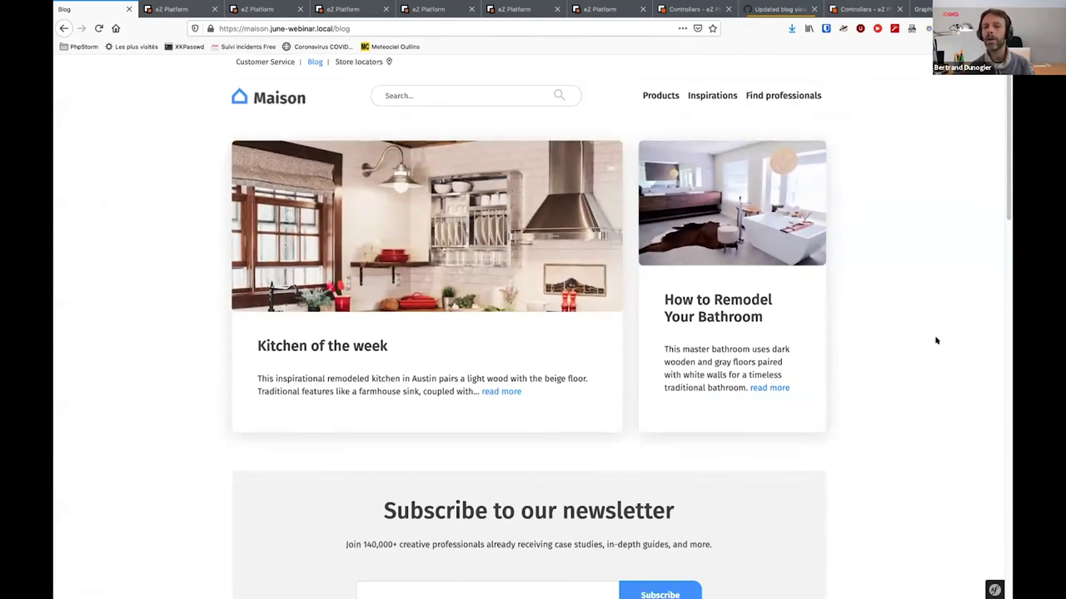
scroll(854, 344, "down", 7)
scroll(546, 331, "down", 7)
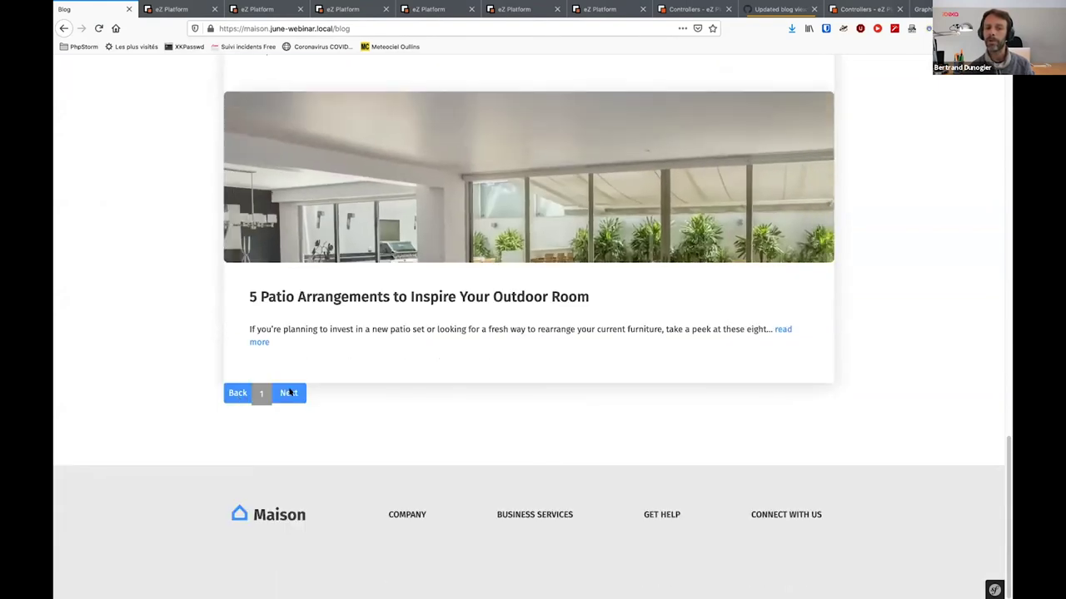
scroll(291, 399, "up", 10)
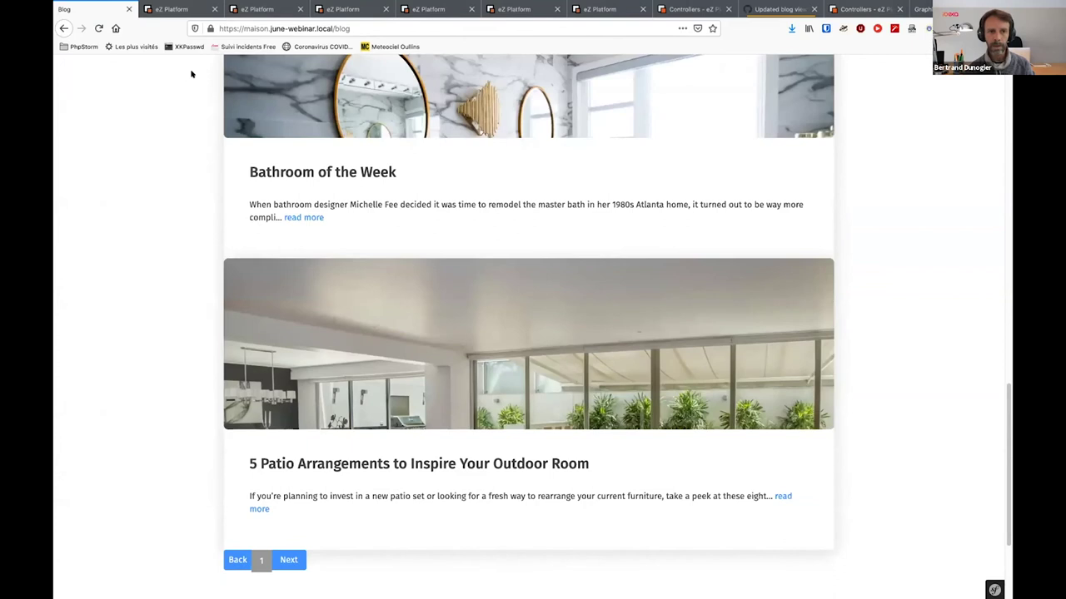
left_click(775, 11)
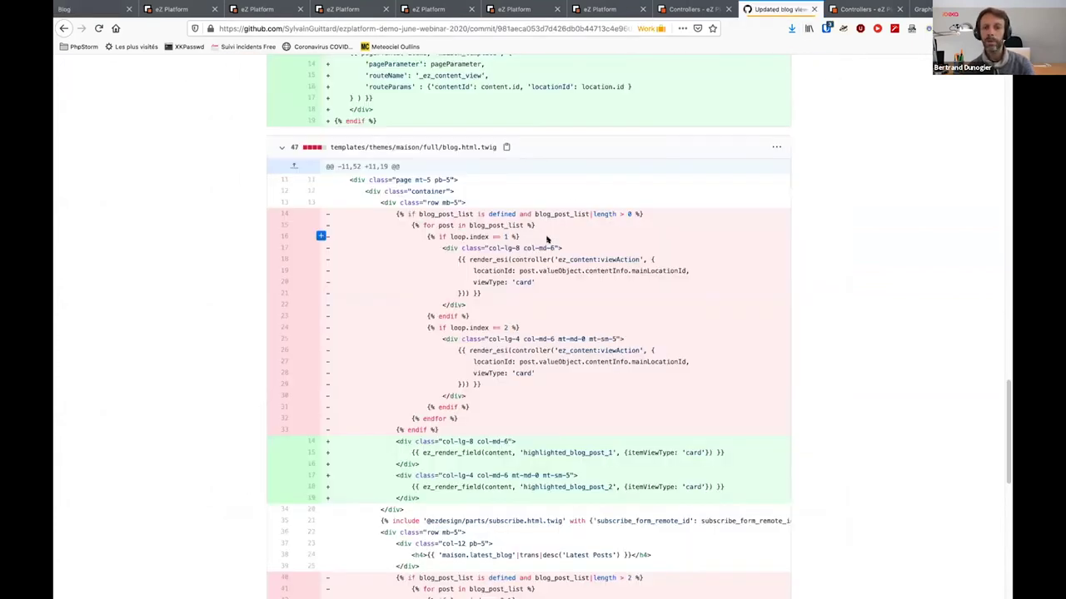
Switch to the eZ Platform tab editing the Blog content type
left_click(164, 9)
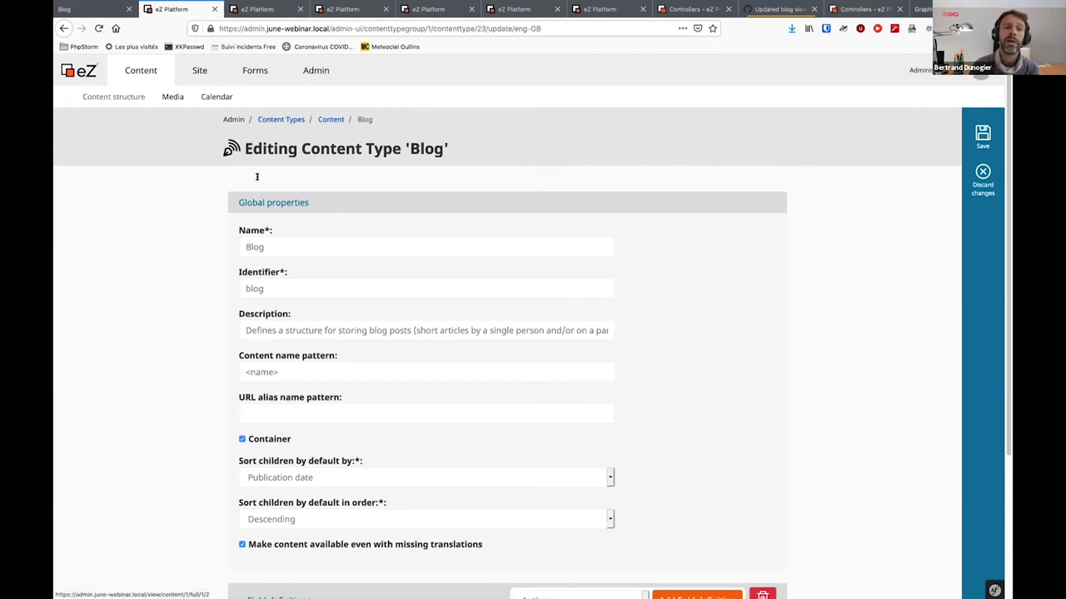
View the Blog content type's field definitions under Content Types > Content, then return to the Maison blog page
left_click(131, 97)
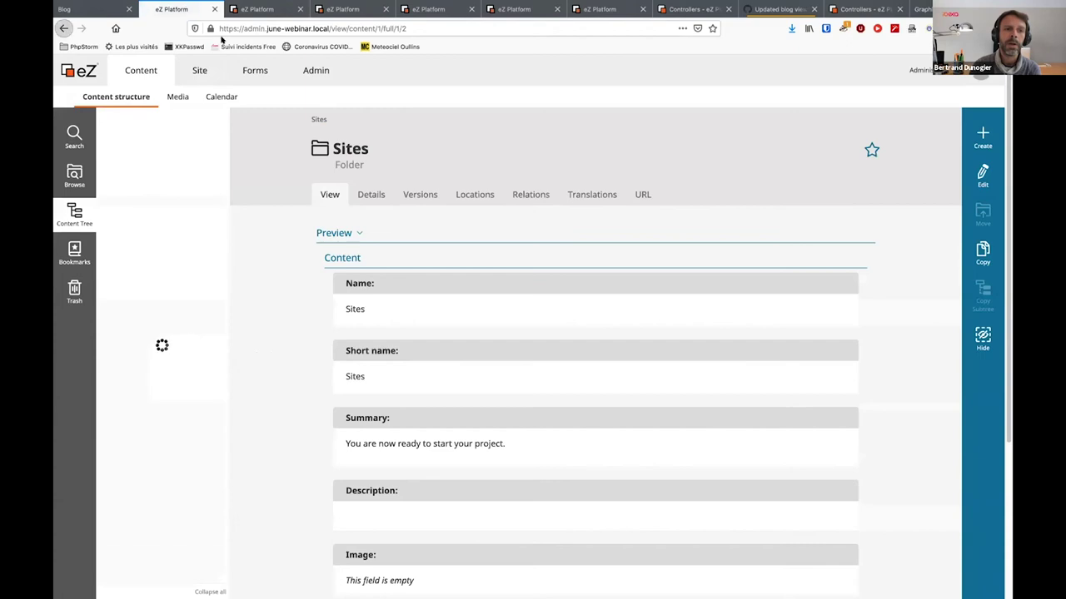
left_click(63, 28)
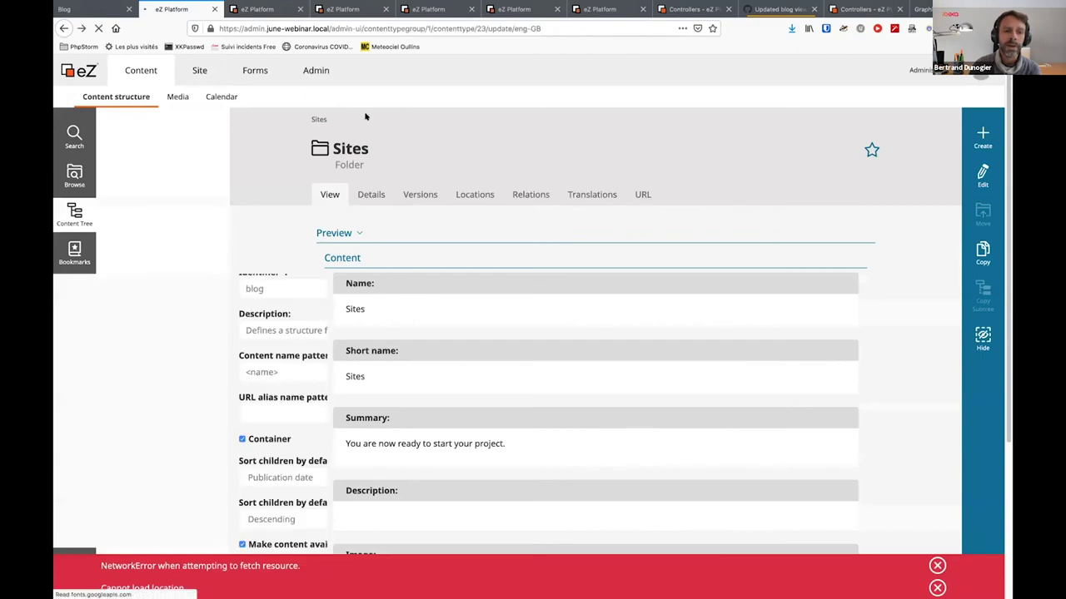
left_click(333, 119)
left_click(310, 268)
scroll(149, 464, "down", 3)
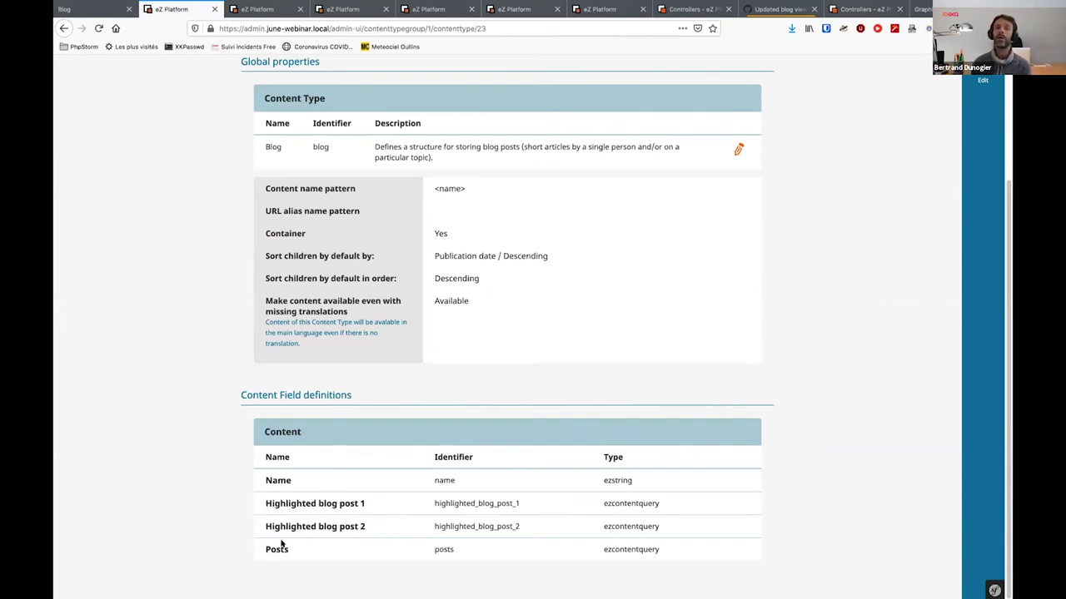
left_click(94, 13)
scroll(423, 171, "up", 4)
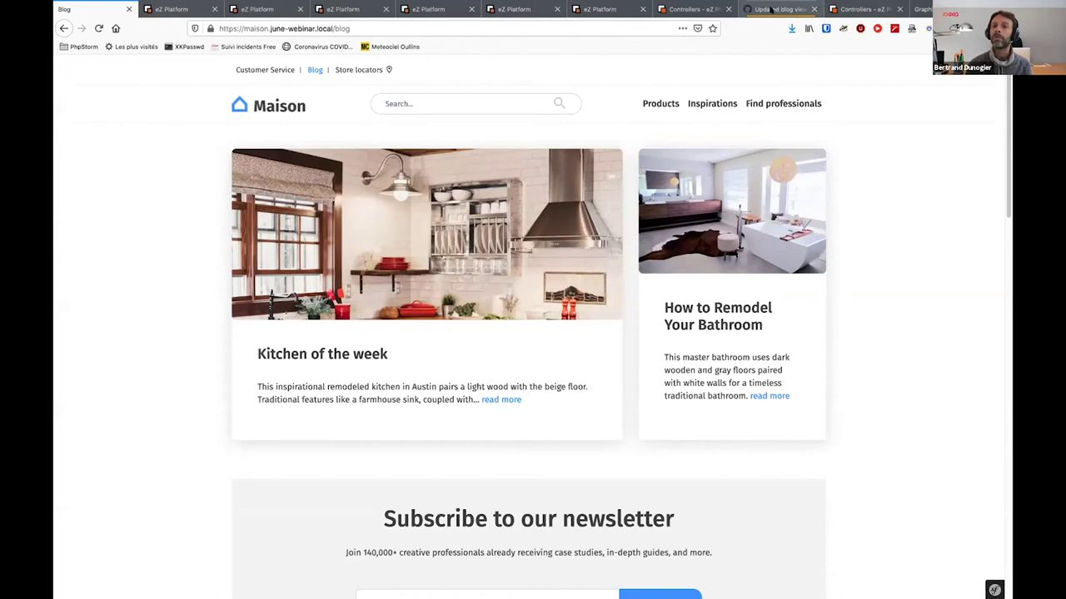
Review the blog.html.twig diff that adds highlighted_blog_post_1 and _2 fields in the GitHub commit
key("ctrl+Tab")
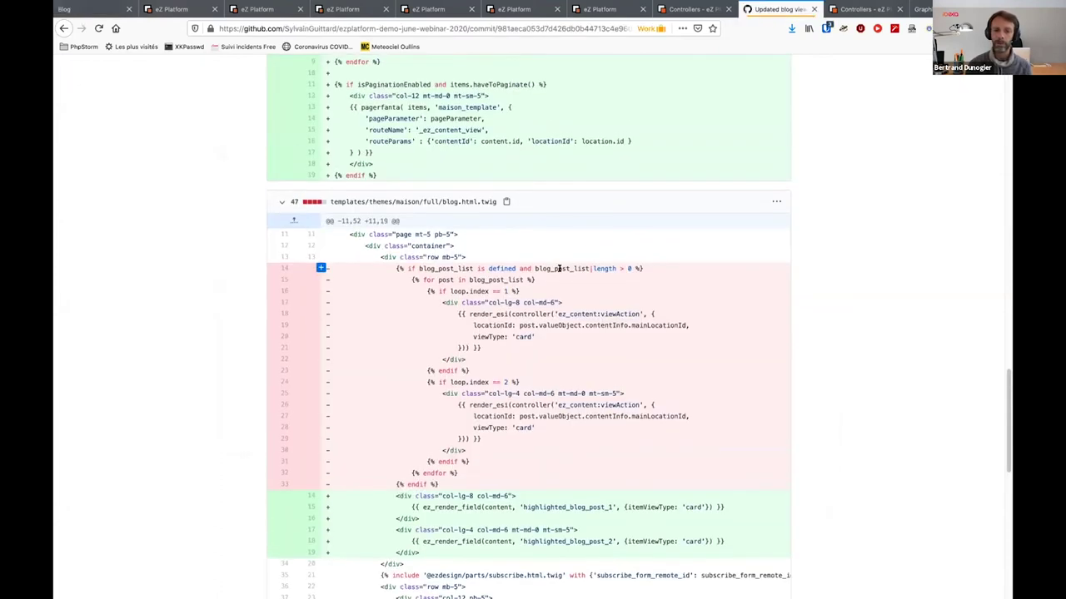
scroll(558, 268, "down", 2)
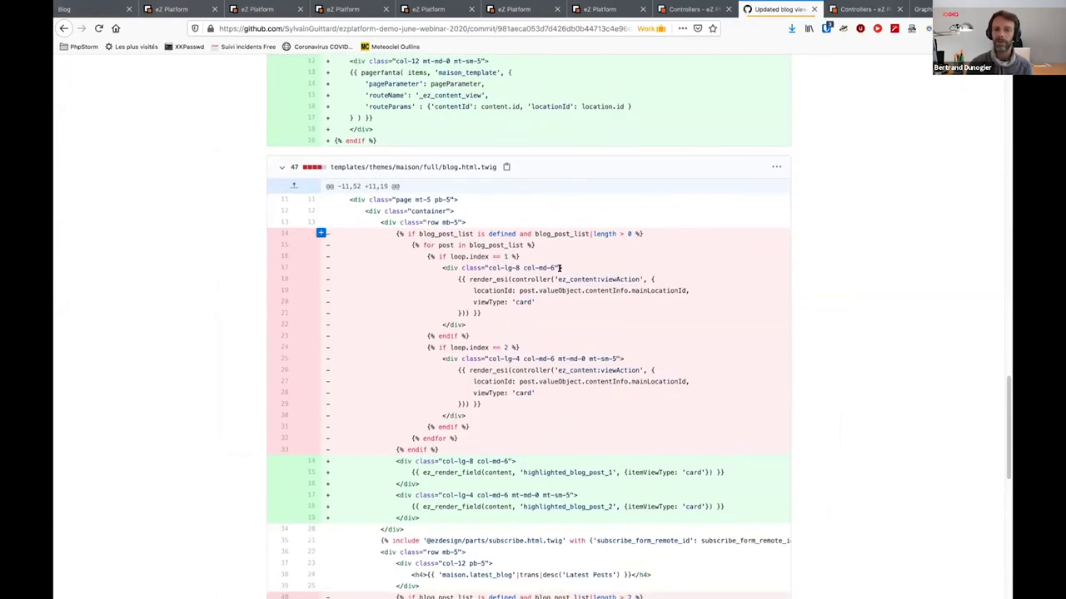
scroll(510, 358, "down", 7)
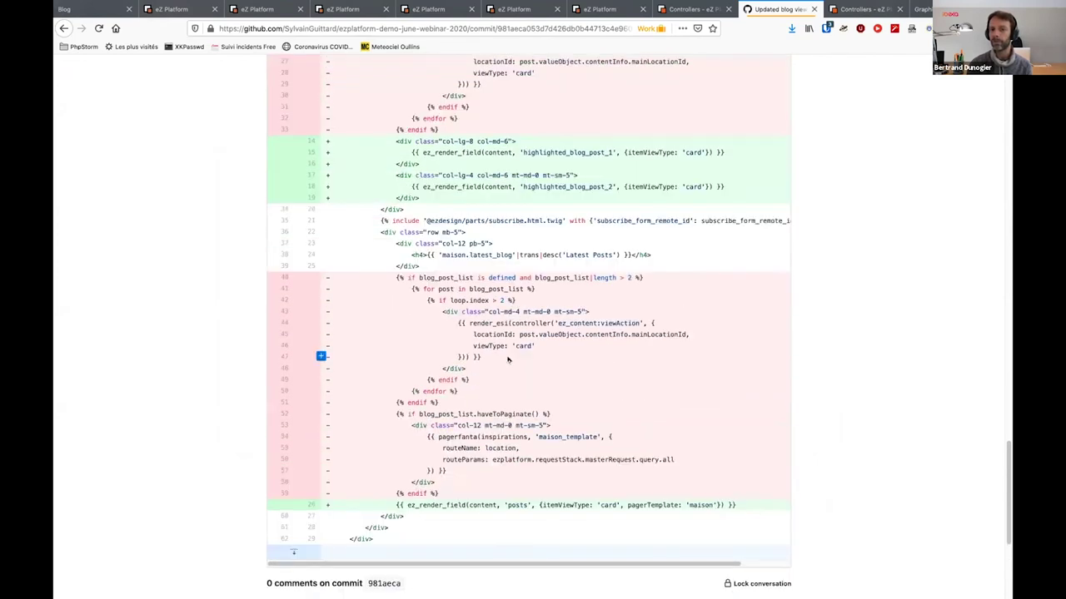
scroll(507, 359, "up", 5)
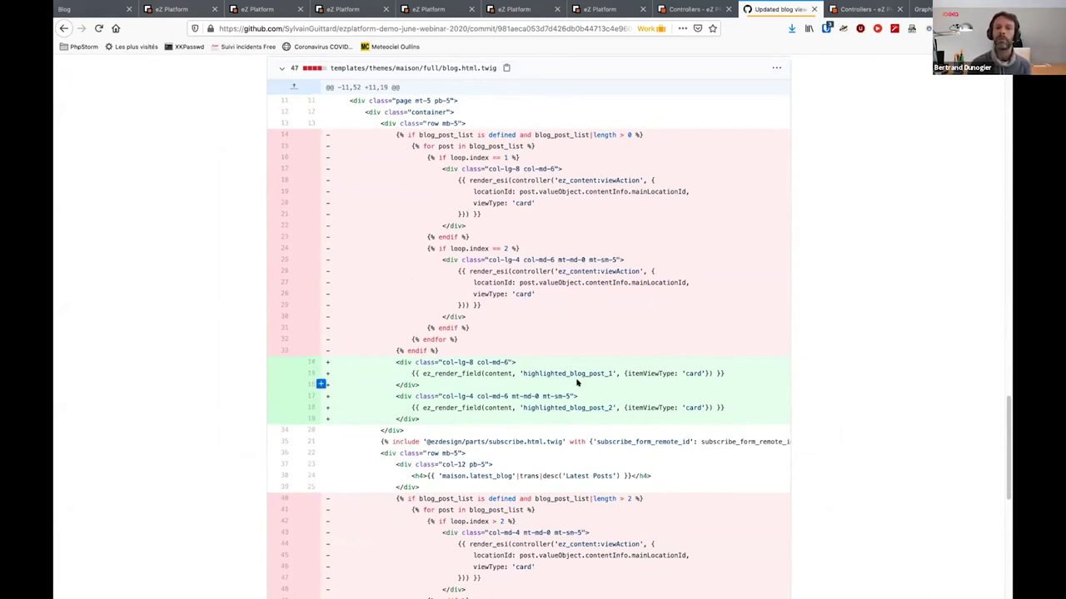
scroll(576, 382, "up", 1)
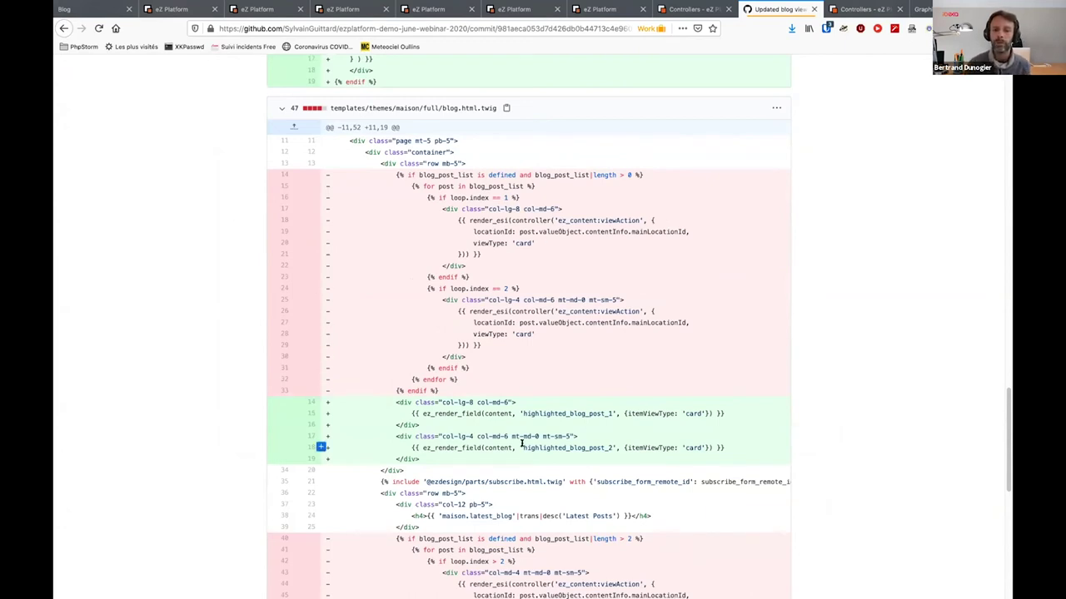
scroll(522, 446, "down", 2)
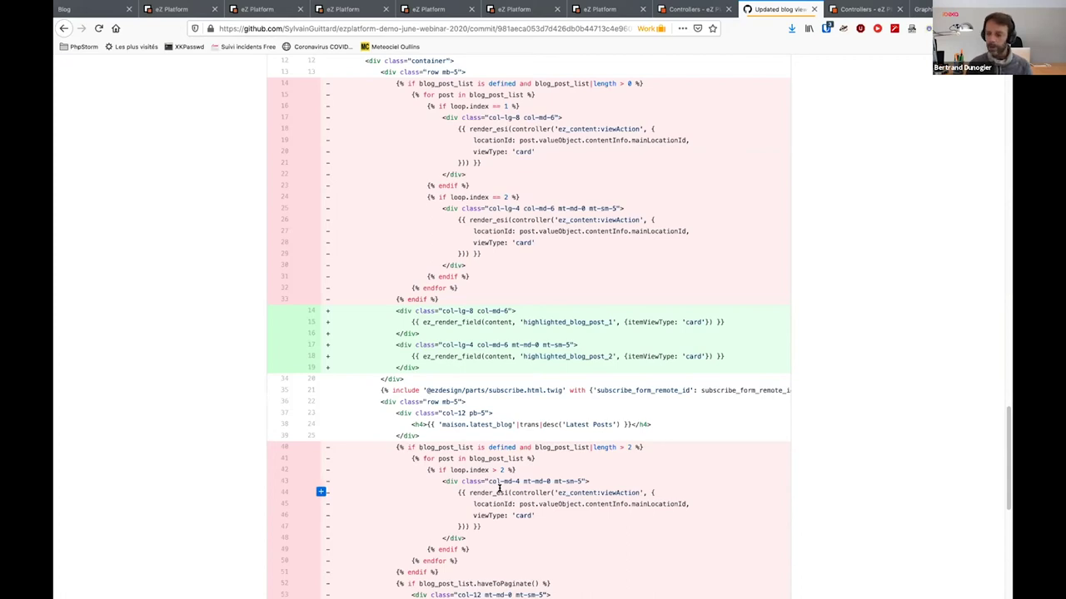
scroll(500, 491, "down", 15)
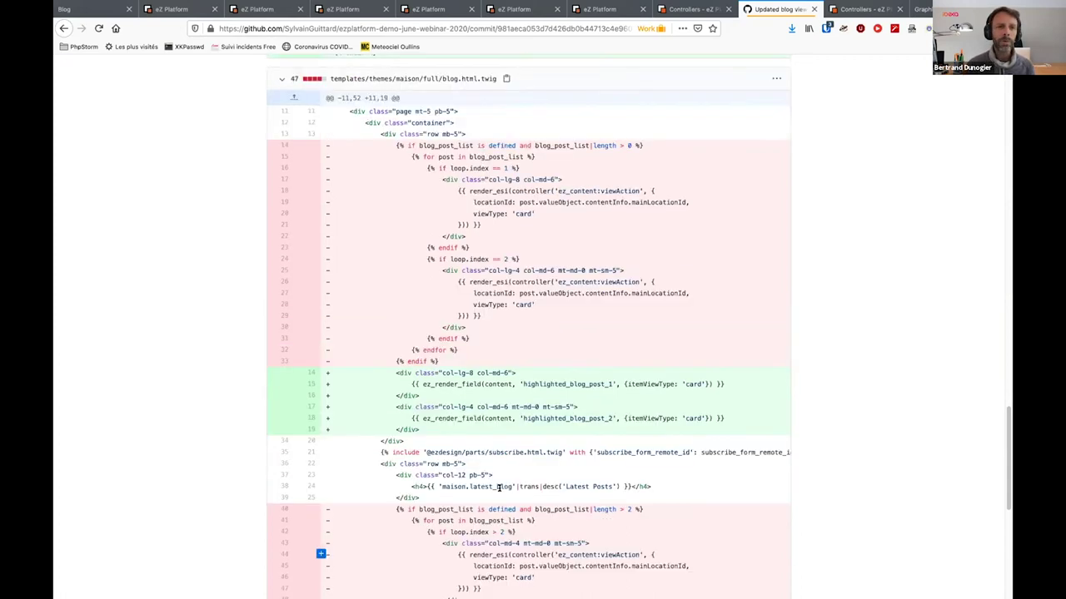
Look through the open Blog and Tagged gallery content type admin pages
left_click(179, 8)
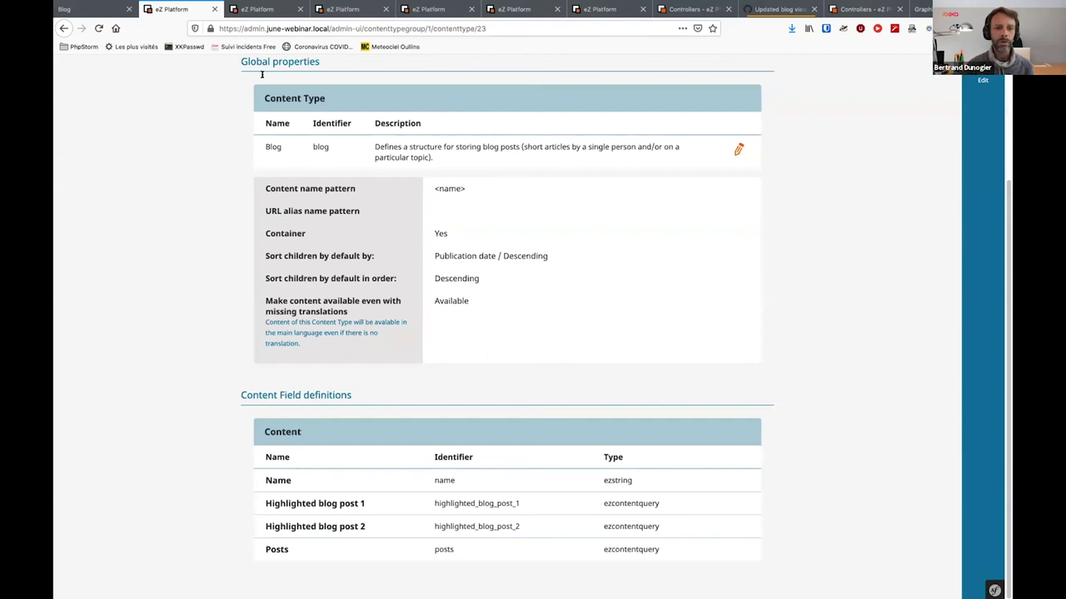
scroll(255, 241, "up", 3)
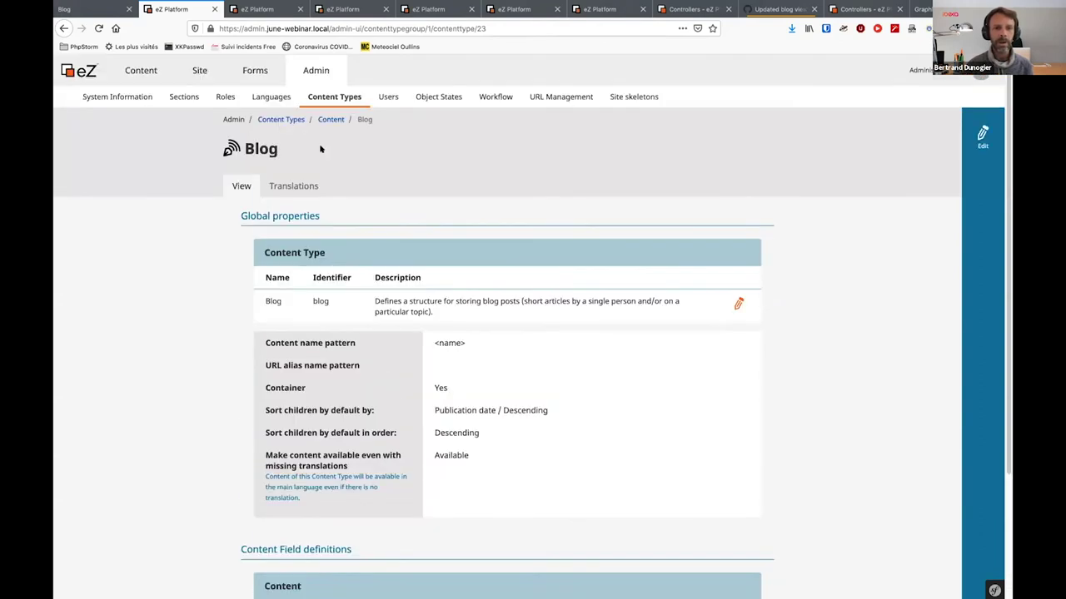
left_click(269, 8)
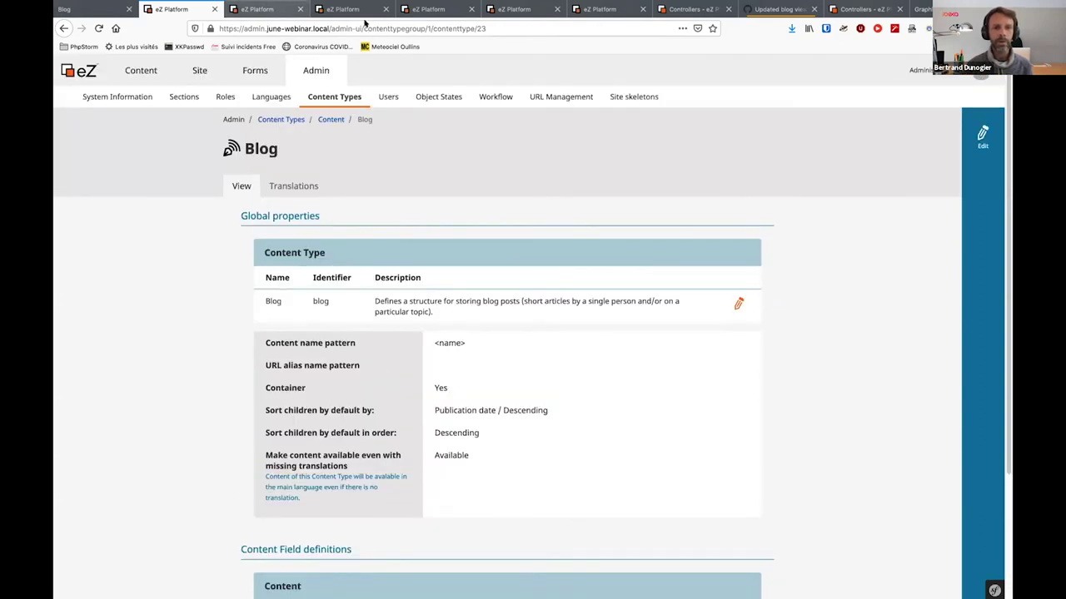
left_click(349, 9)
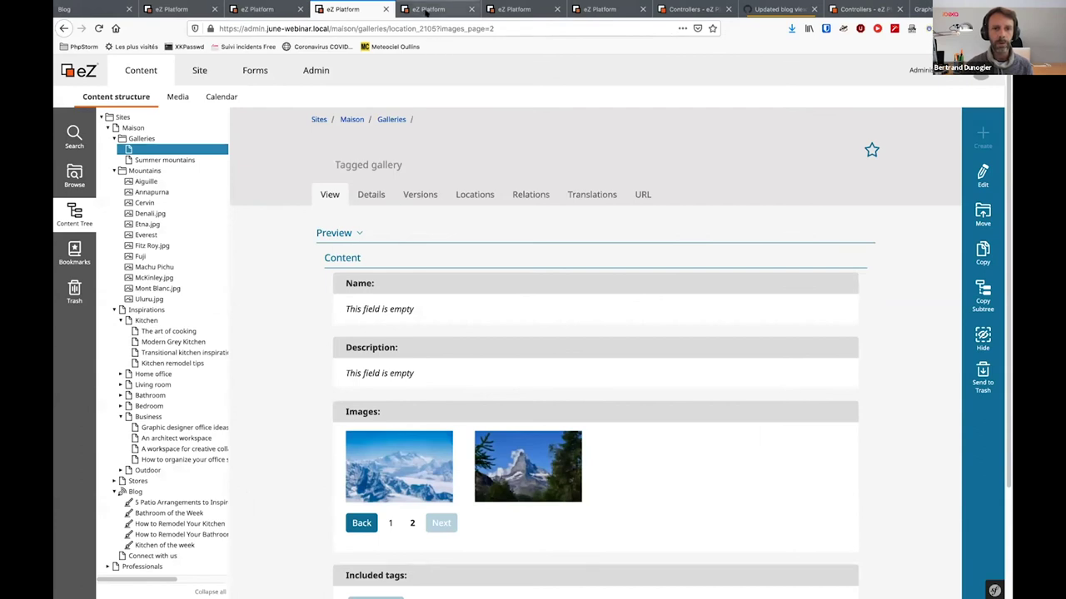
left_click(428, 9)
scroll(436, 84, "up", 4)
scroll(436, 84, "up", 5)
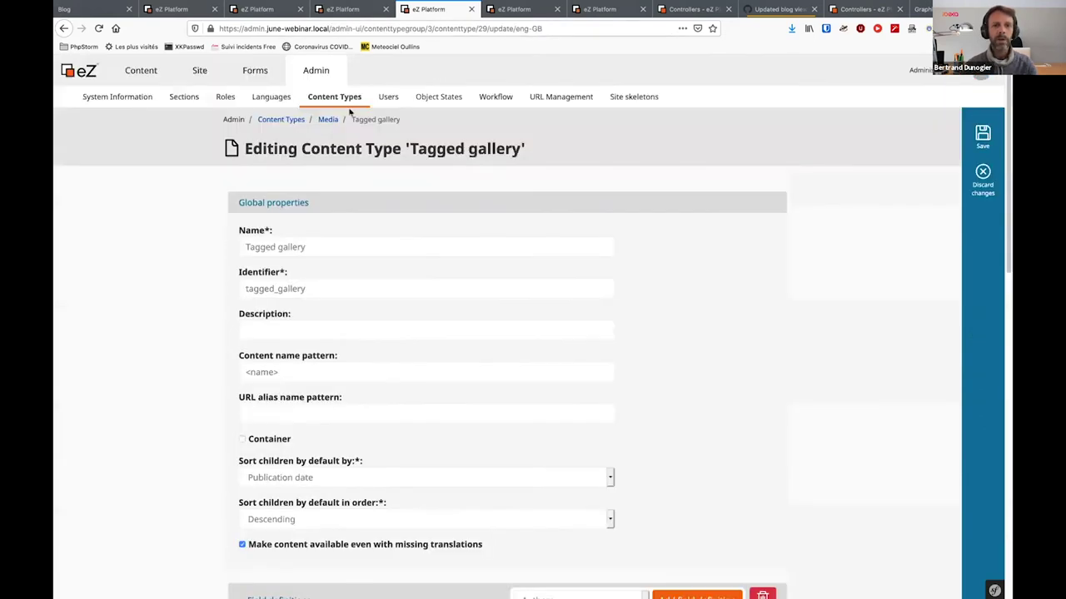
Open the Inspiration content type from the Content group, edit it, and expand its Image field
left_click(334, 99)
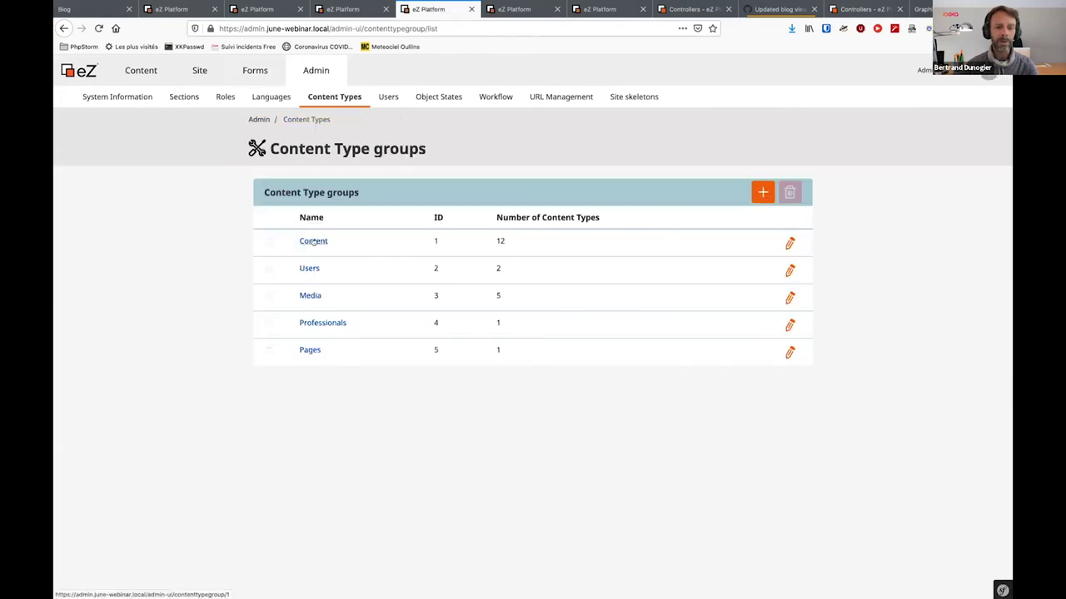
left_click(313, 241)
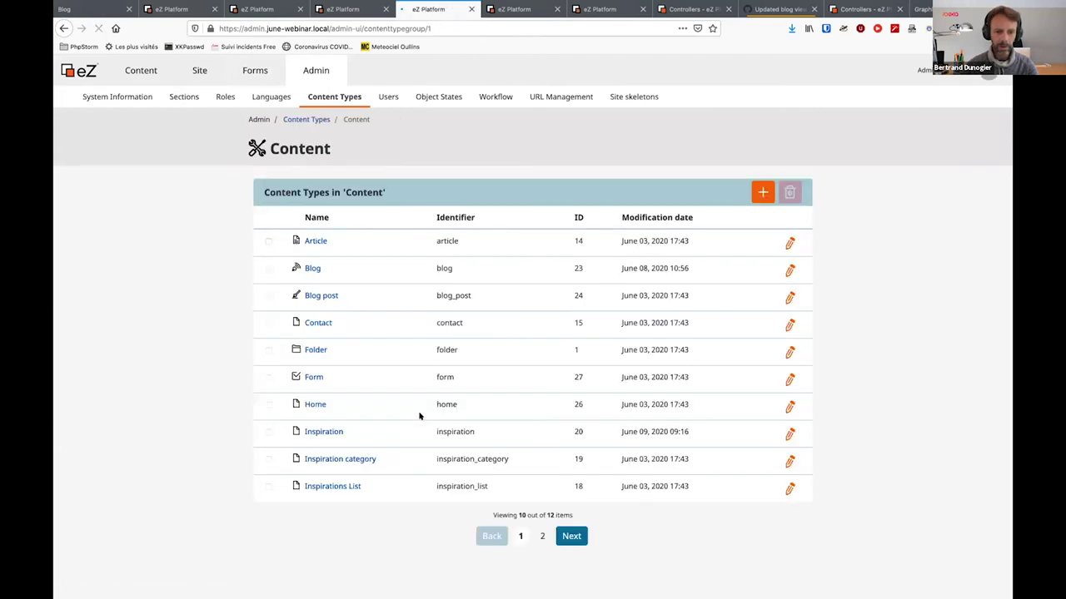
left_click(316, 432)
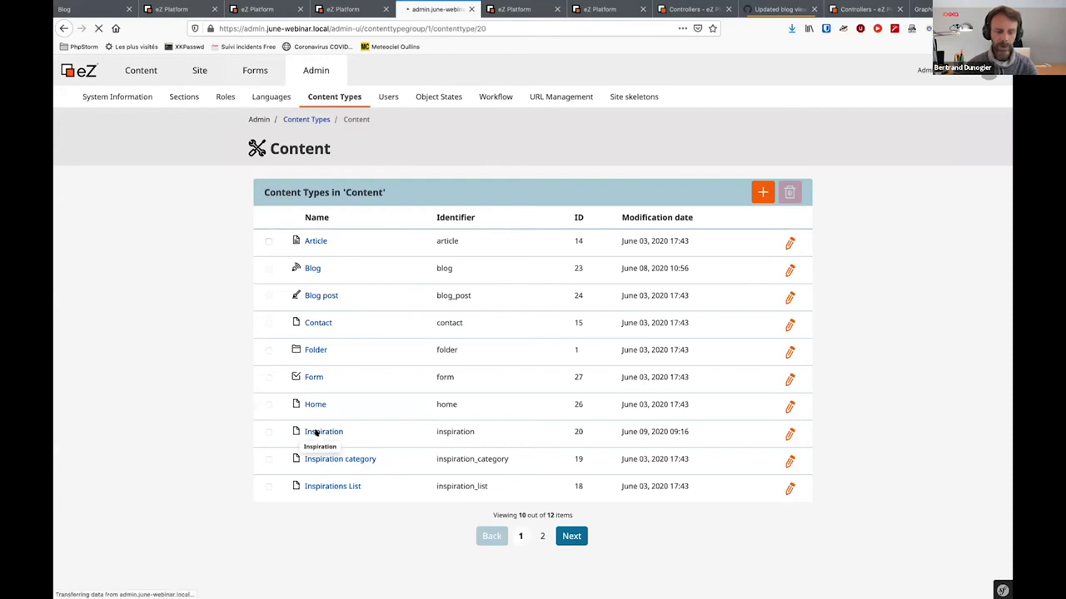
scroll(537, 283, "down", 3)
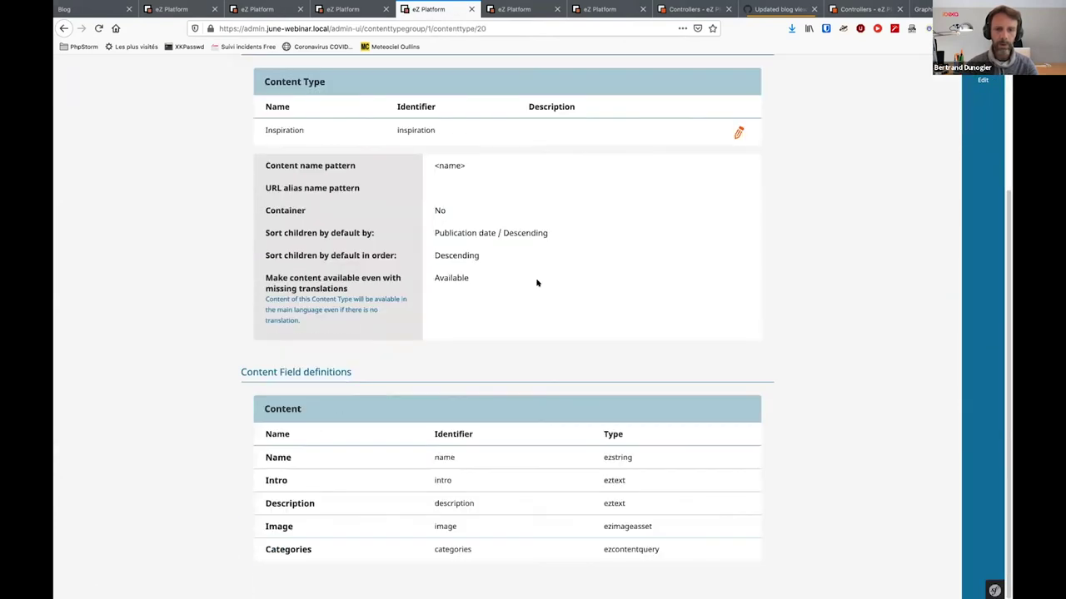
left_click(982, 75)
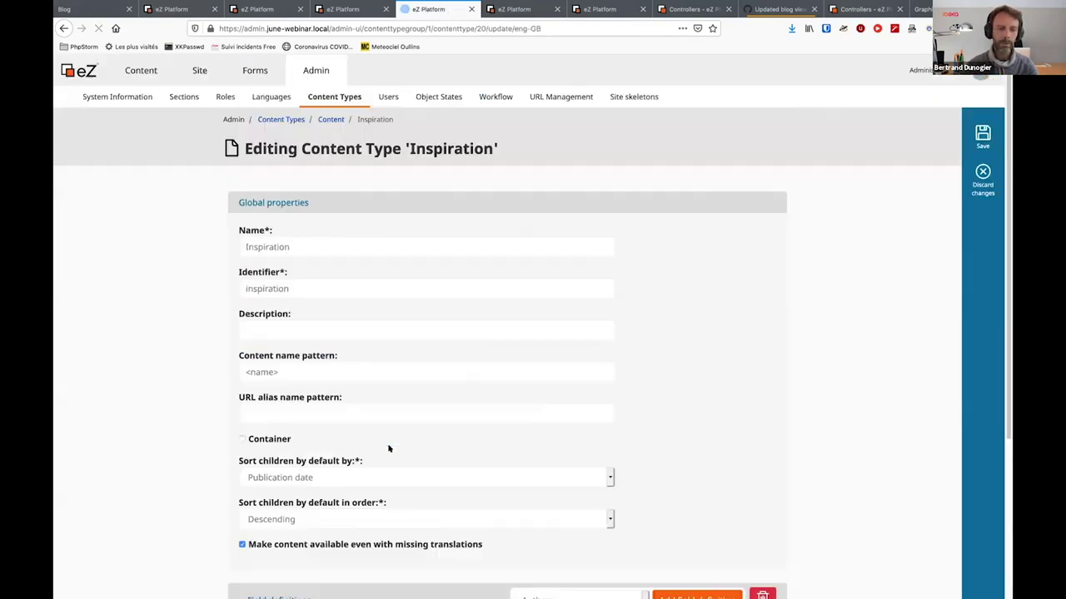
scroll(388, 449, "down", 3)
left_click(754, 514)
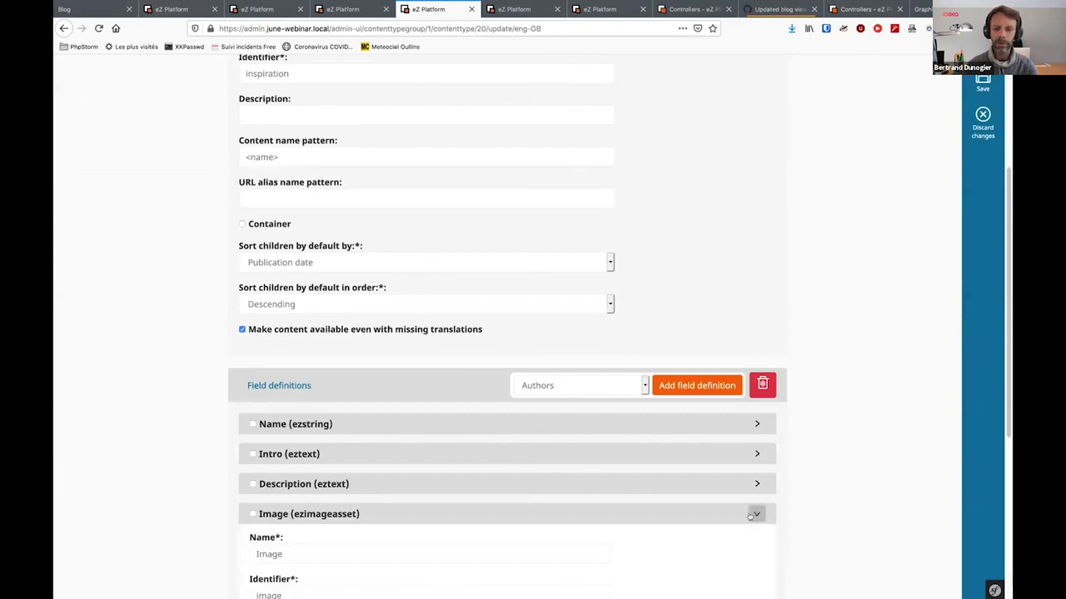
scroll(749, 518, "down", 3)
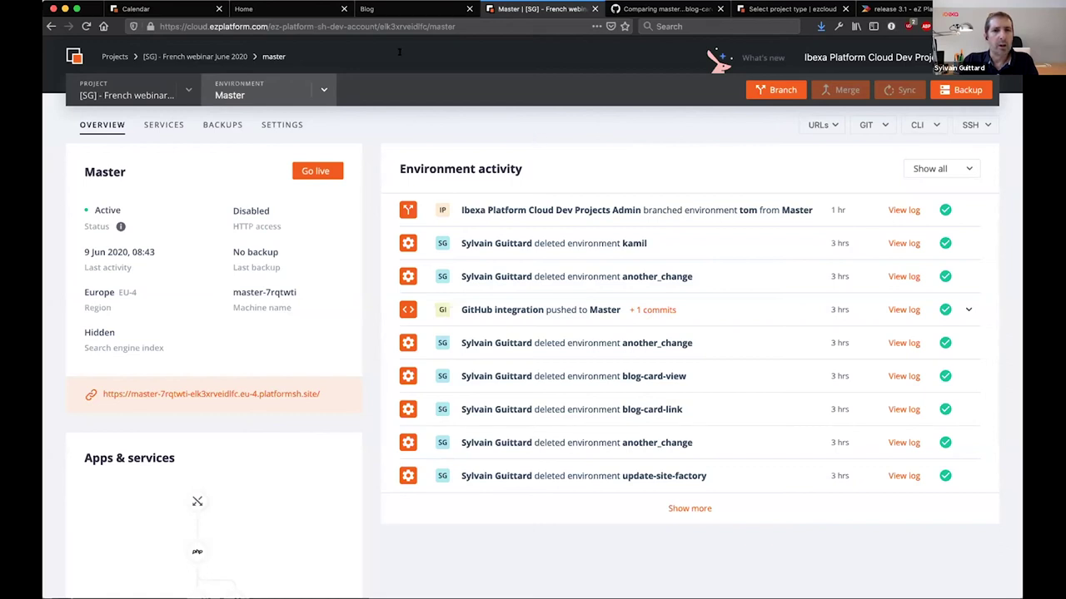
Compare the Master environment overview with the deployed Maison blog's Kitchen of the week card
left_click(383, 6)
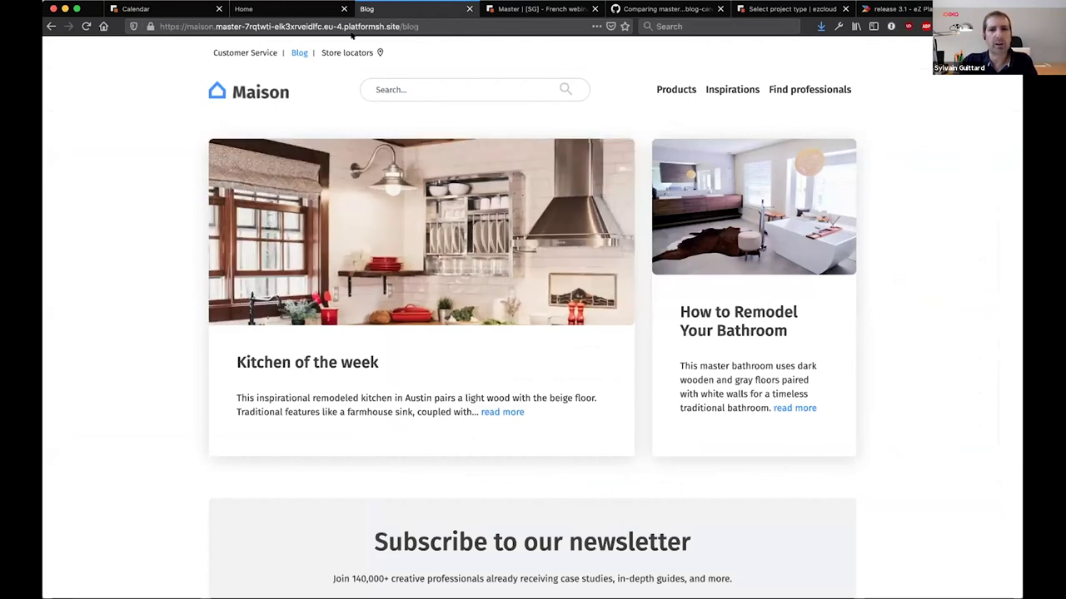
left_click(491, 13)
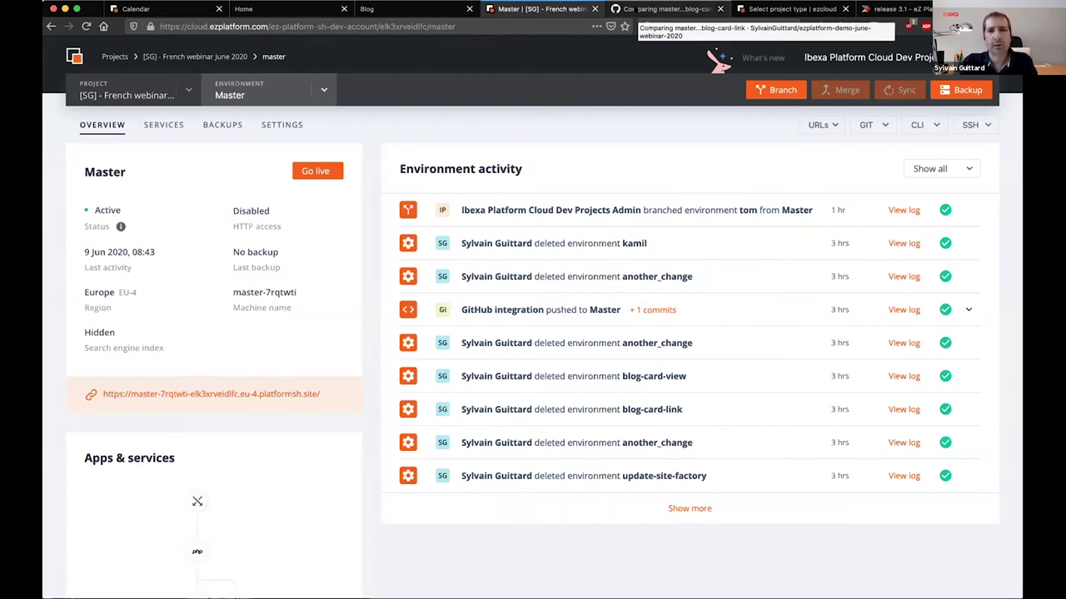
left_click(423, 8)
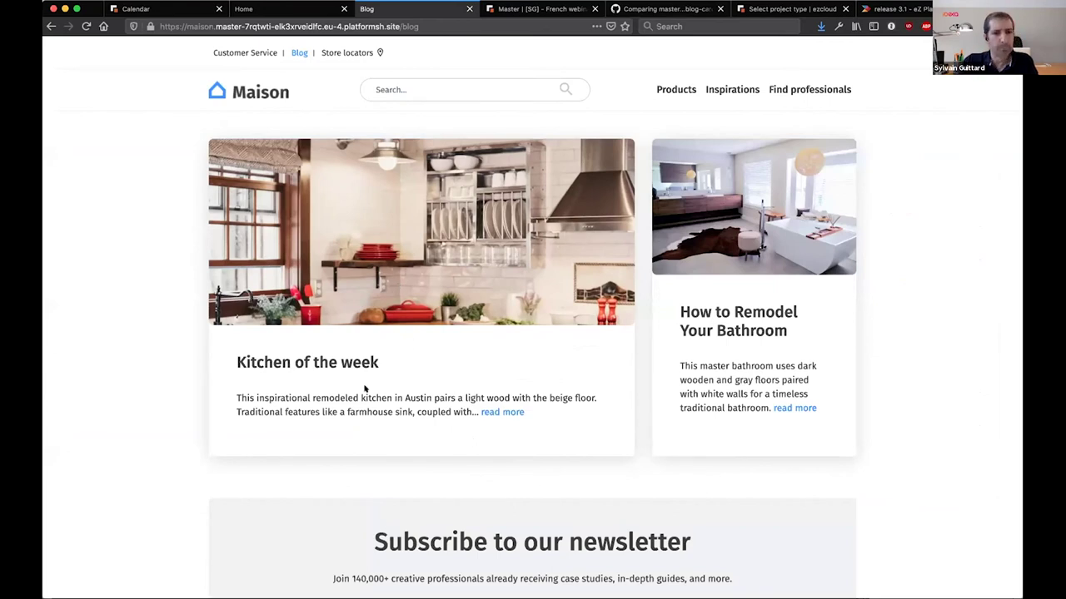
left_click_drag(234, 362, 380, 367)
left_click(381, 365)
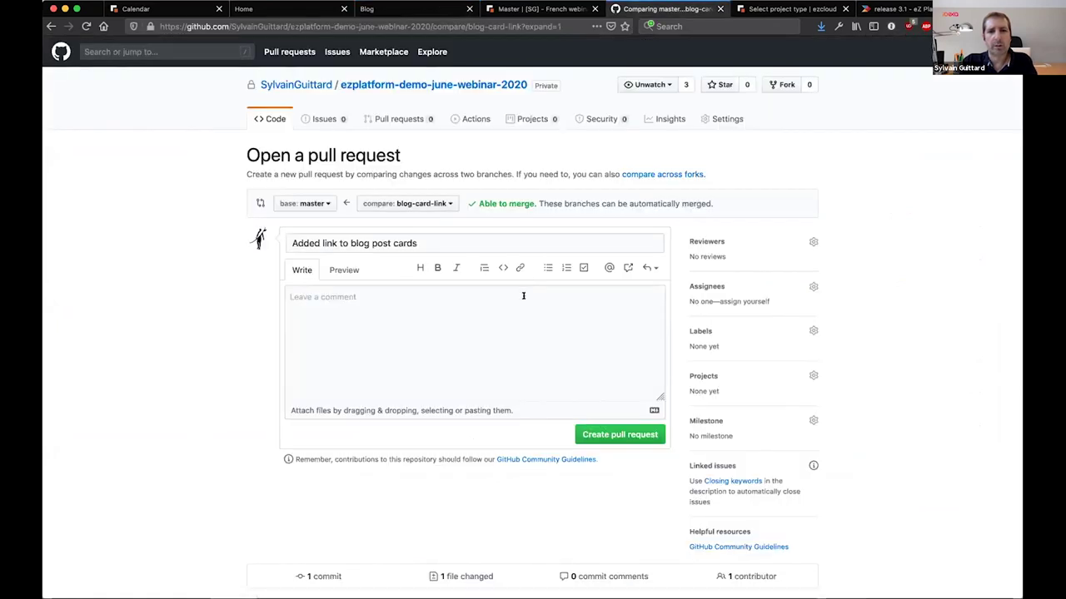
Review the blog-card-link changes and create pull request #5 into master
scroll(463, 321, "down", 5)
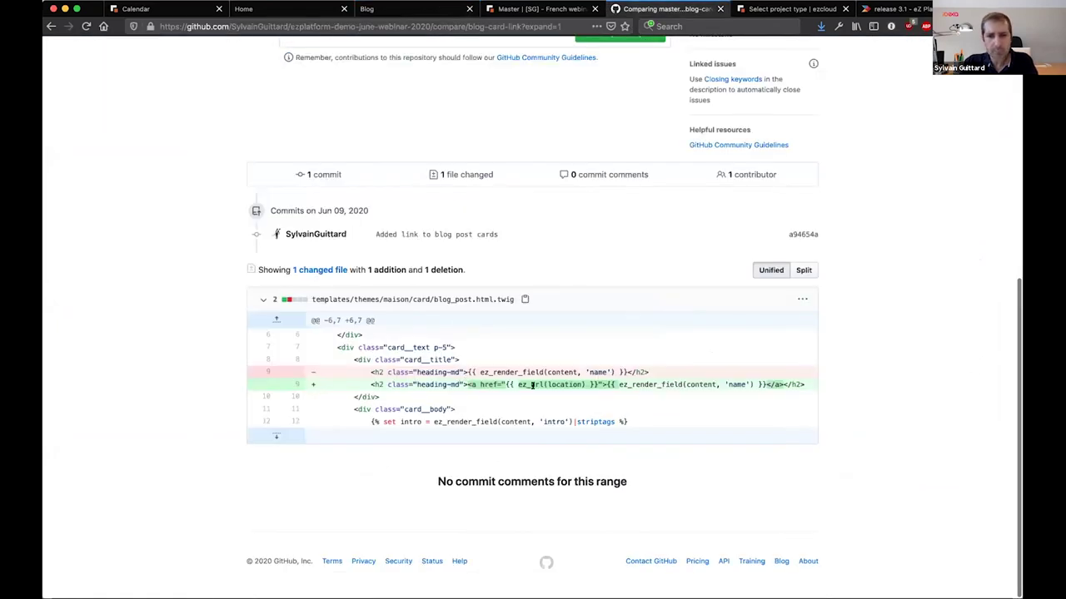
scroll(402, 146, "up", 1)
scroll(402, 146, "up", 5)
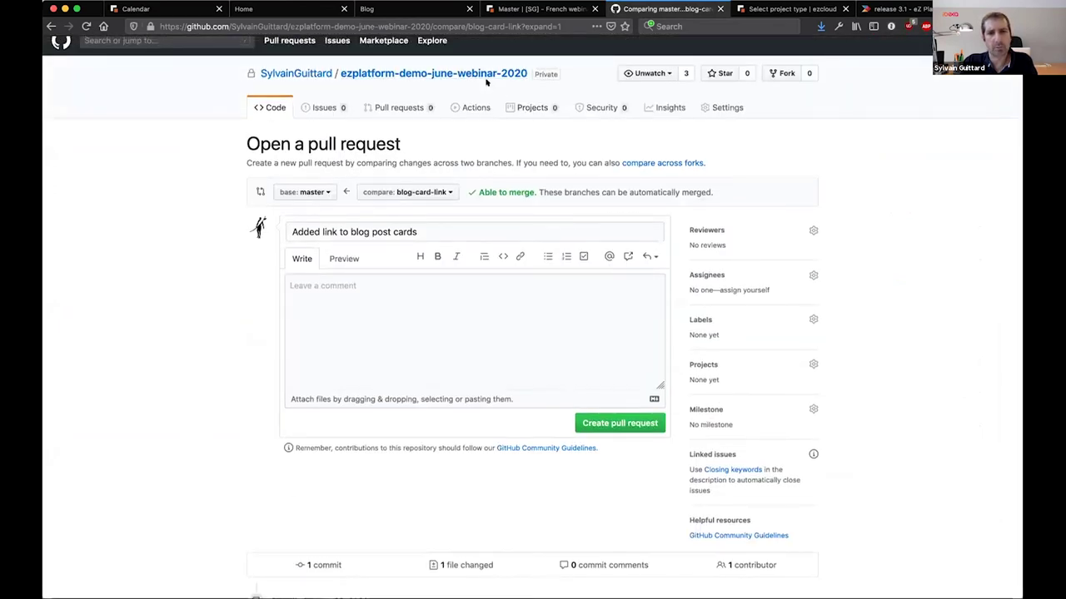
scroll(463, 499, "down", 5)
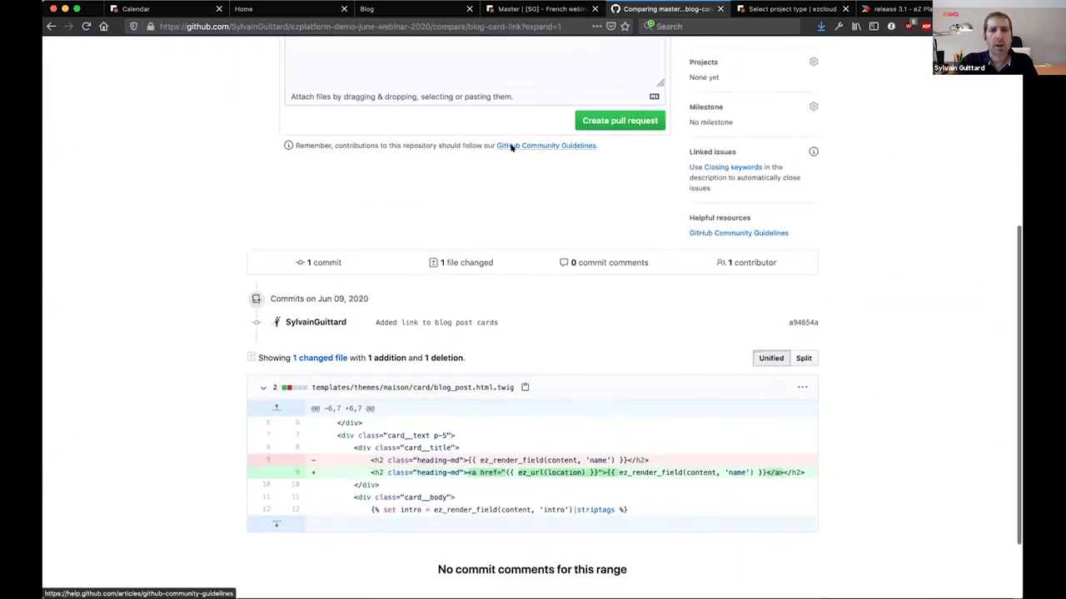
scroll(534, 182, "up", 3)
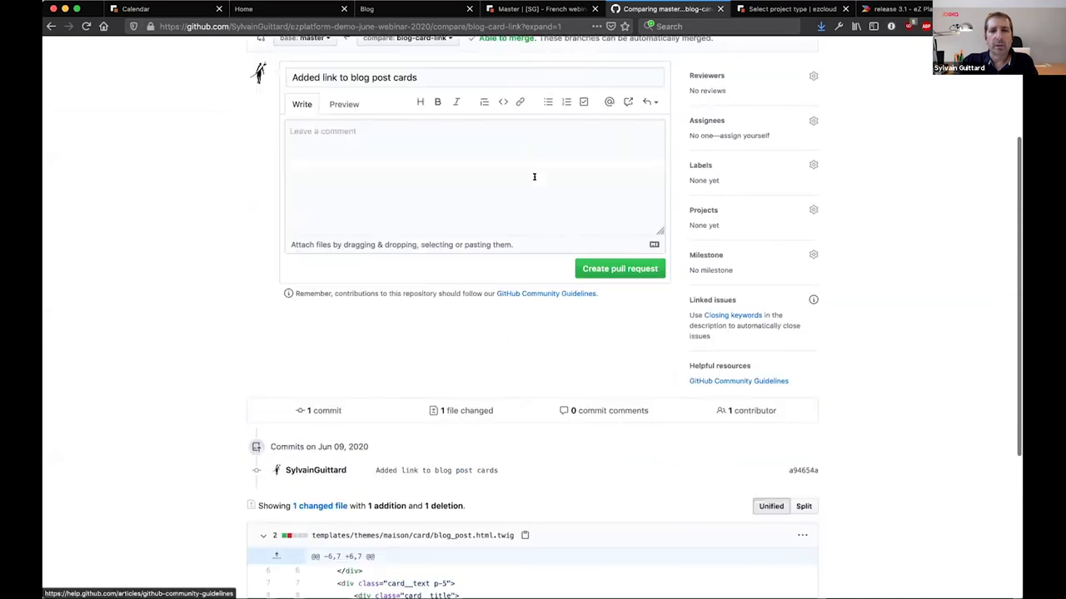
left_click(588, 269)
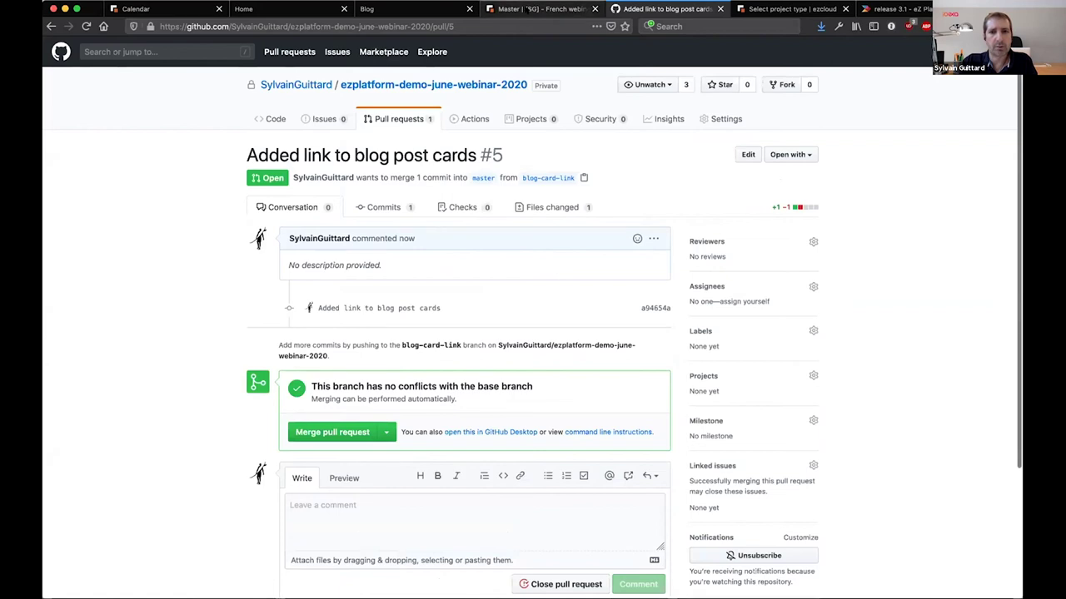
Reload the Master environment page to check for new activity from pull request #5
left_click(526, 10)
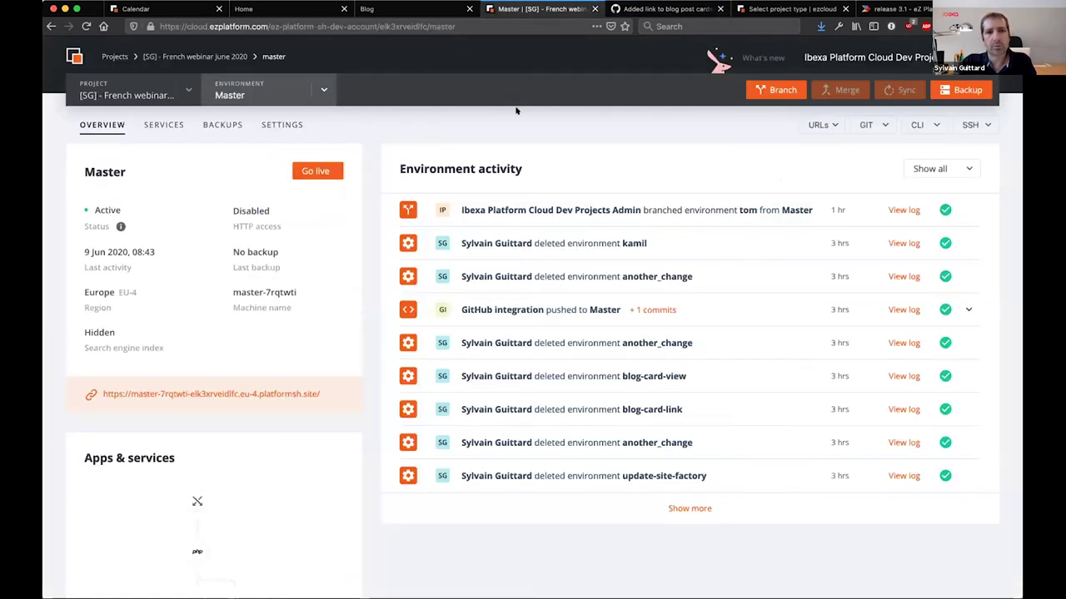
key("super+r")
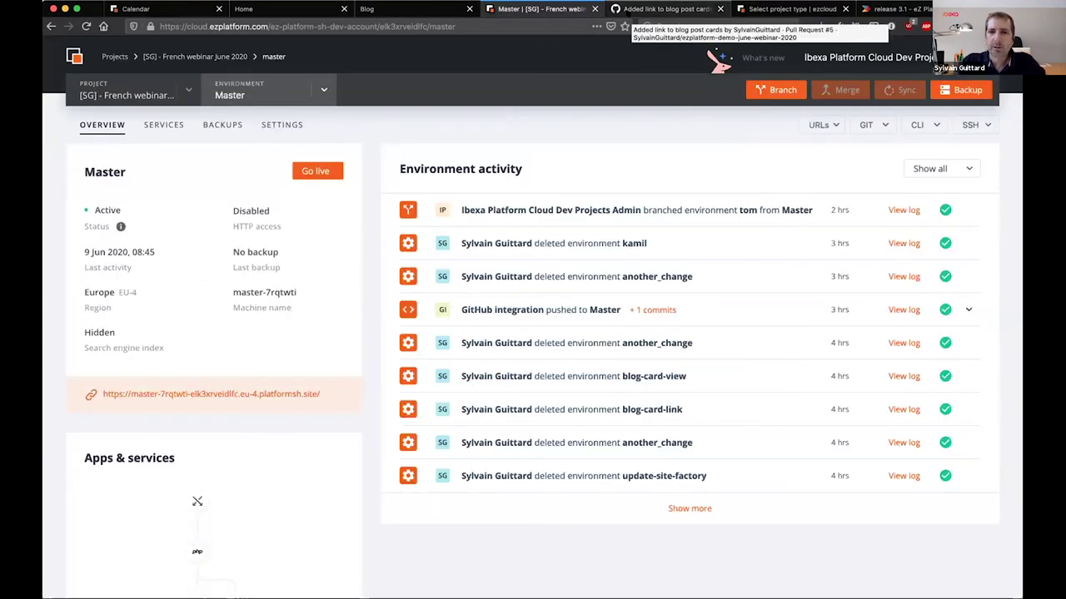
left_click(626, 10)
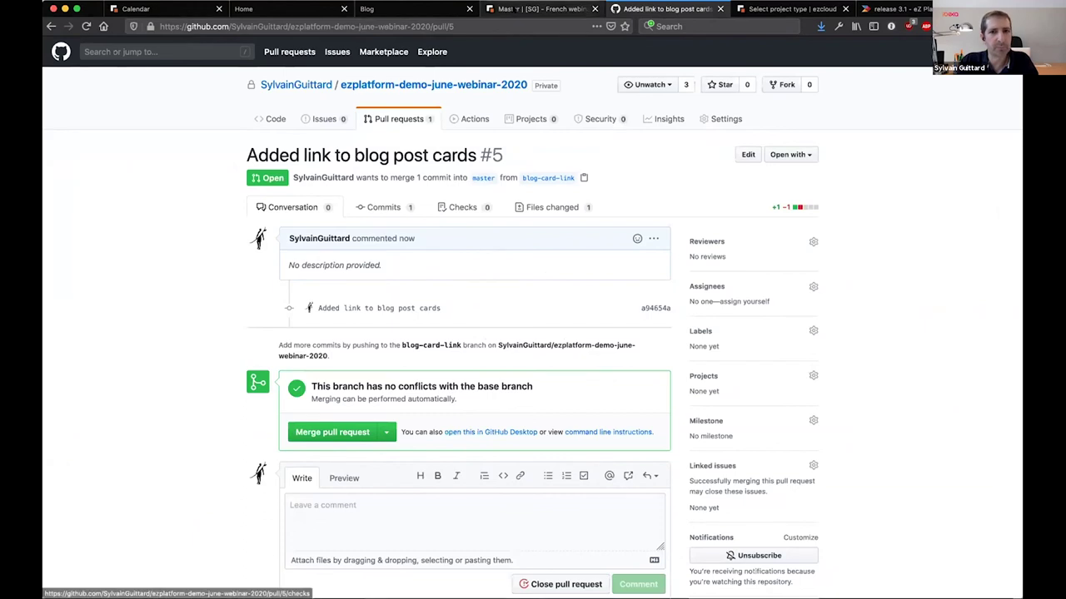
left_click(539, 9)
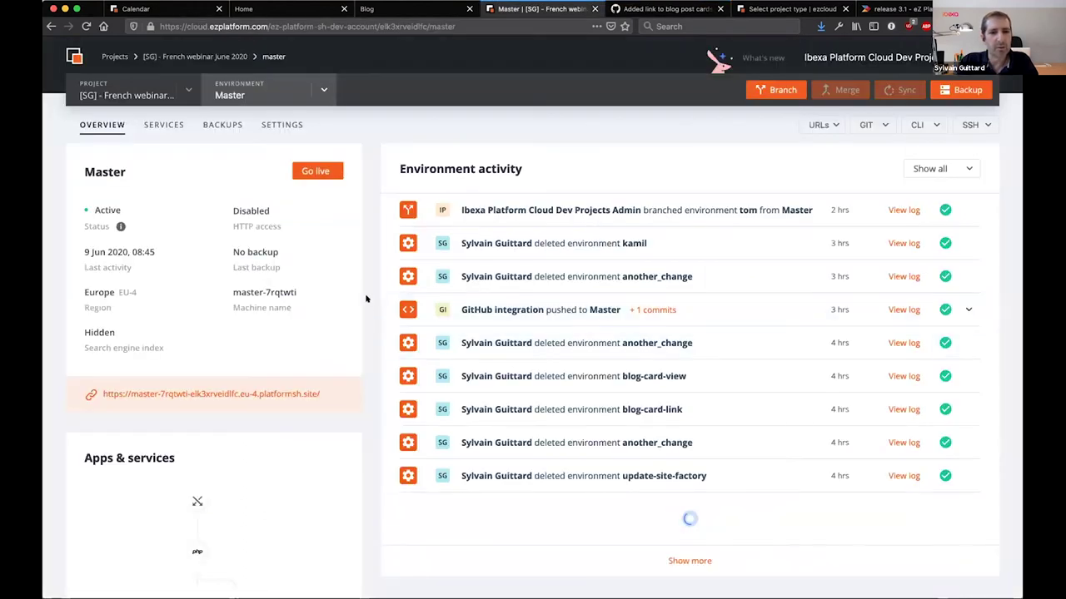
Switch the cloud console to the 'PR #5: Added link to blog post cards' environment, then check GitHub
left_click(310, 94)
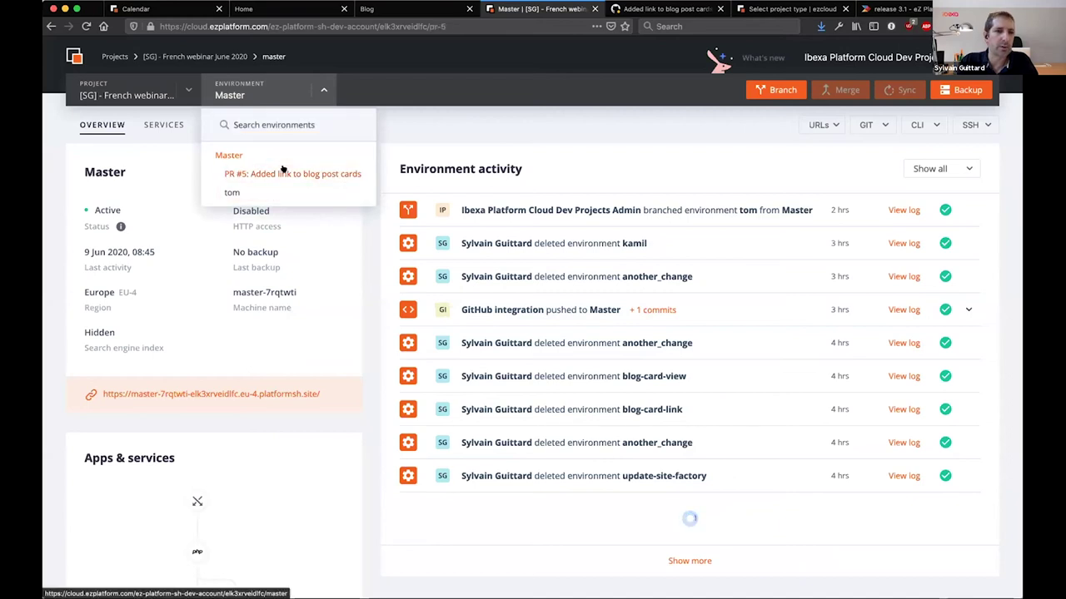
left_click(282, 172)
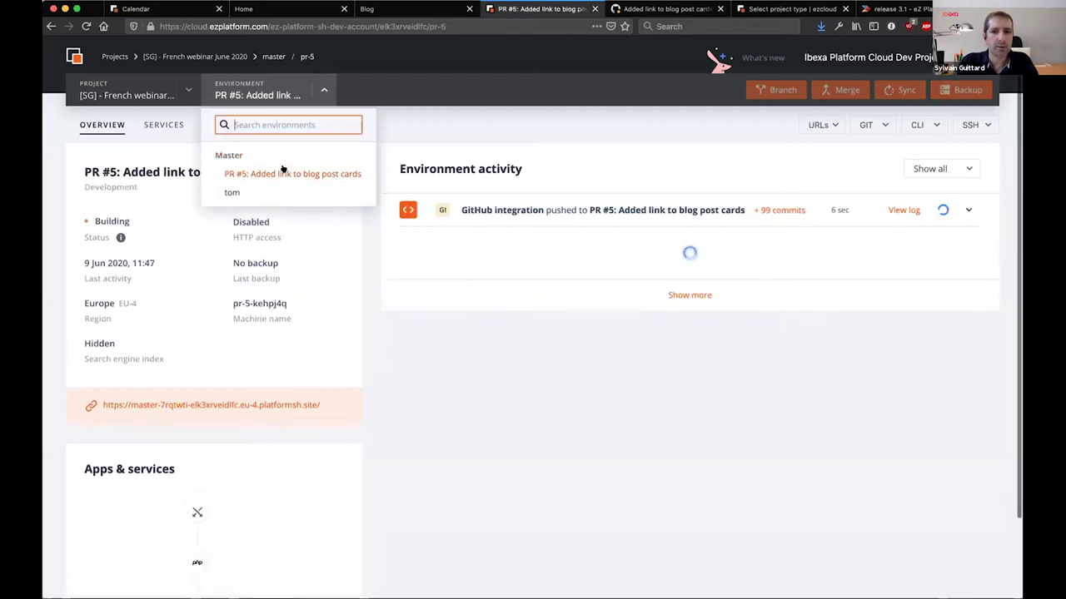
left_click(596, 400)
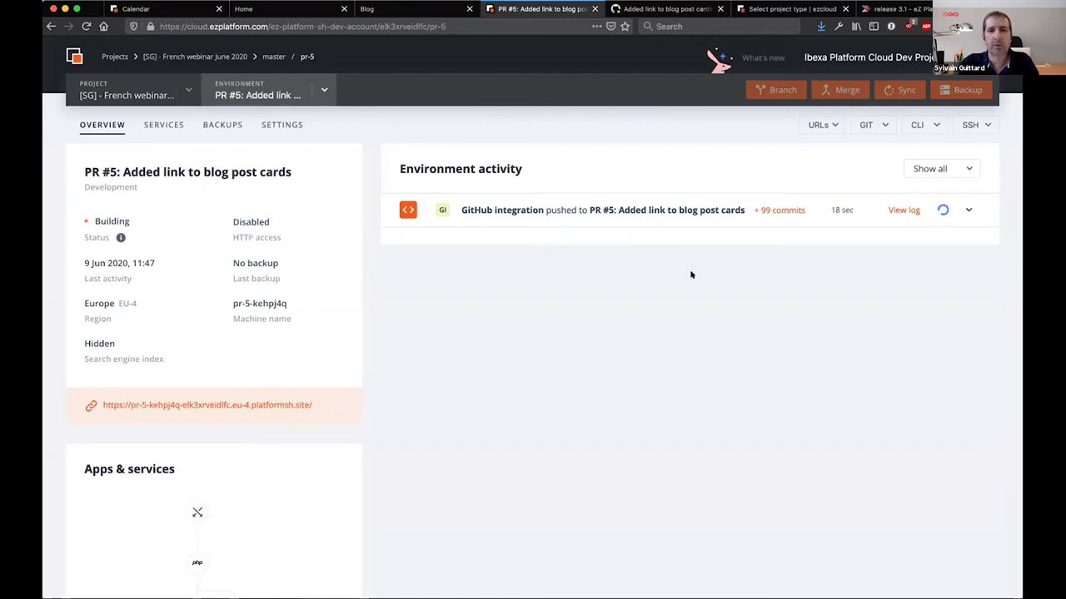
left_click(661, 10)
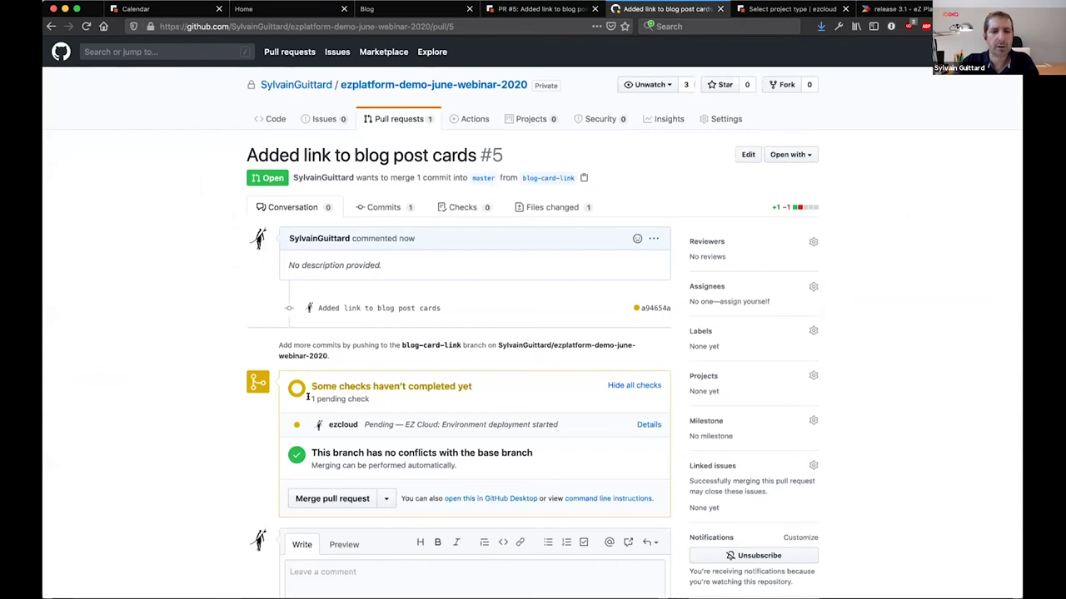
Highlight the pull request's 1 pending ezcloud check, then return to the PR #5 environment
left_click_drag(307, 397, 379, 406)
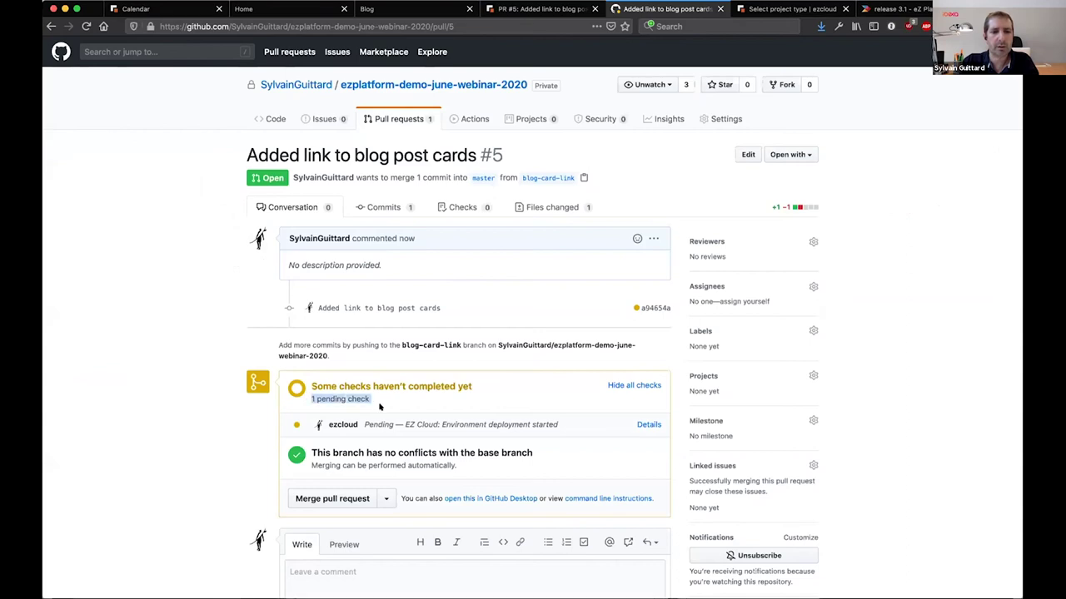
left_click(221, 448)
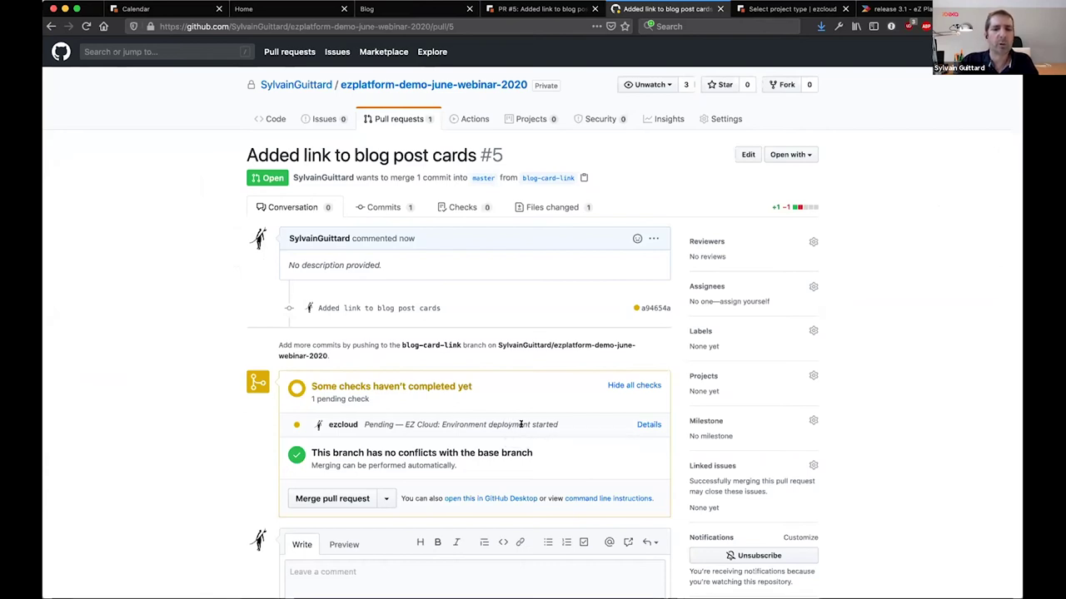
left_click(558, 15)
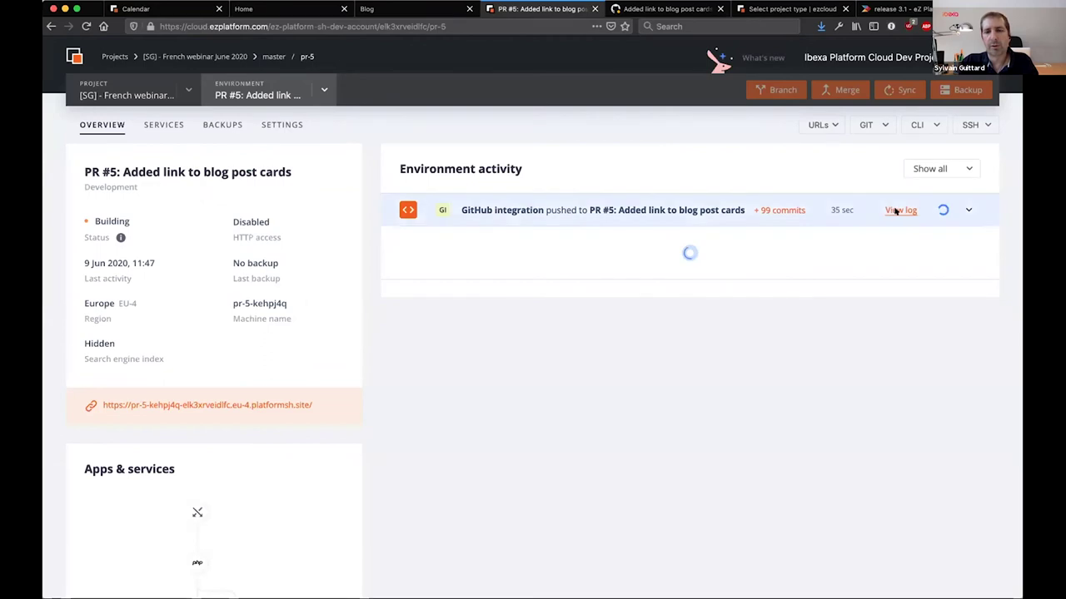
left_click(898, 211)
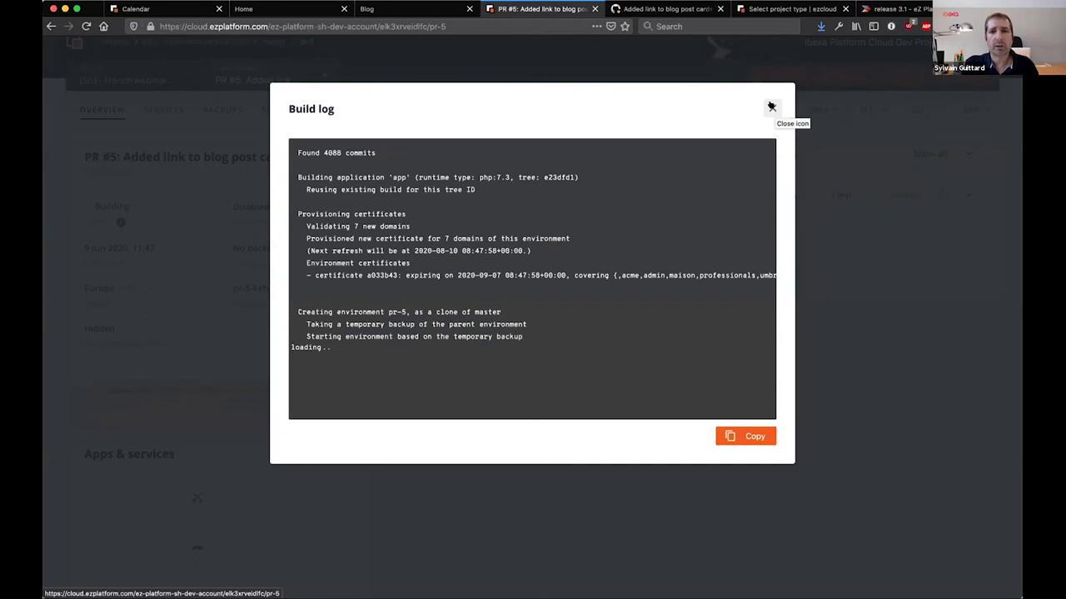
left_click(771, 107)
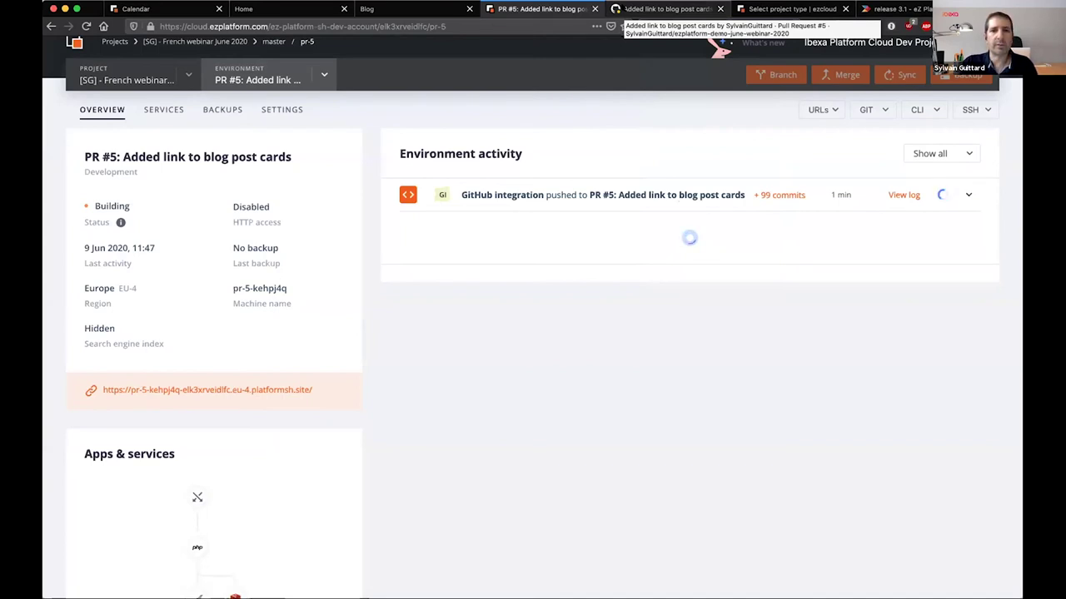
left_click(666, 8)
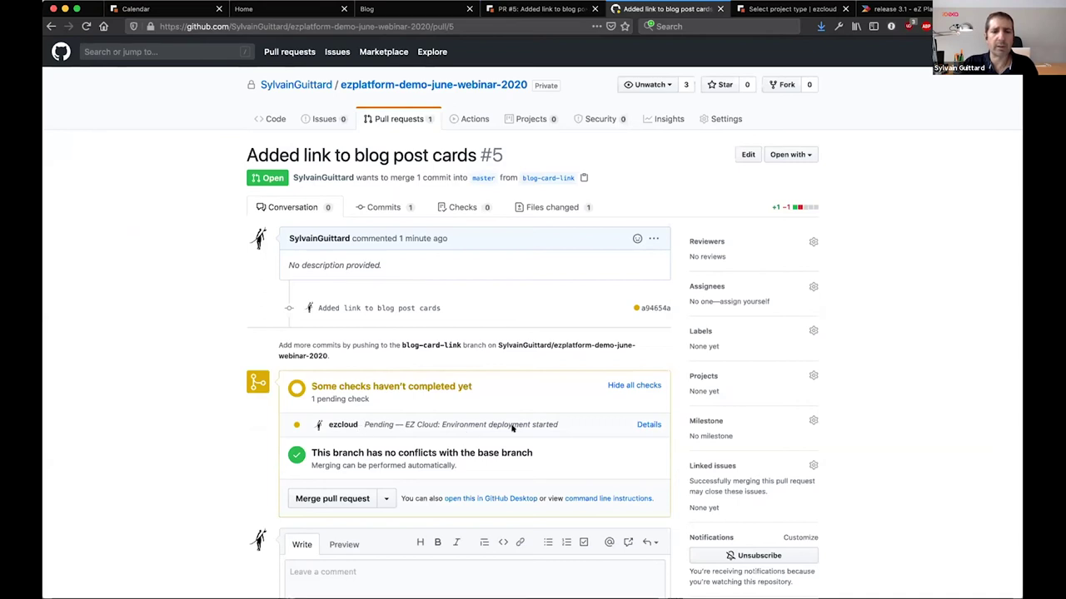
left_click(539, 8)
left_click(311, 77)
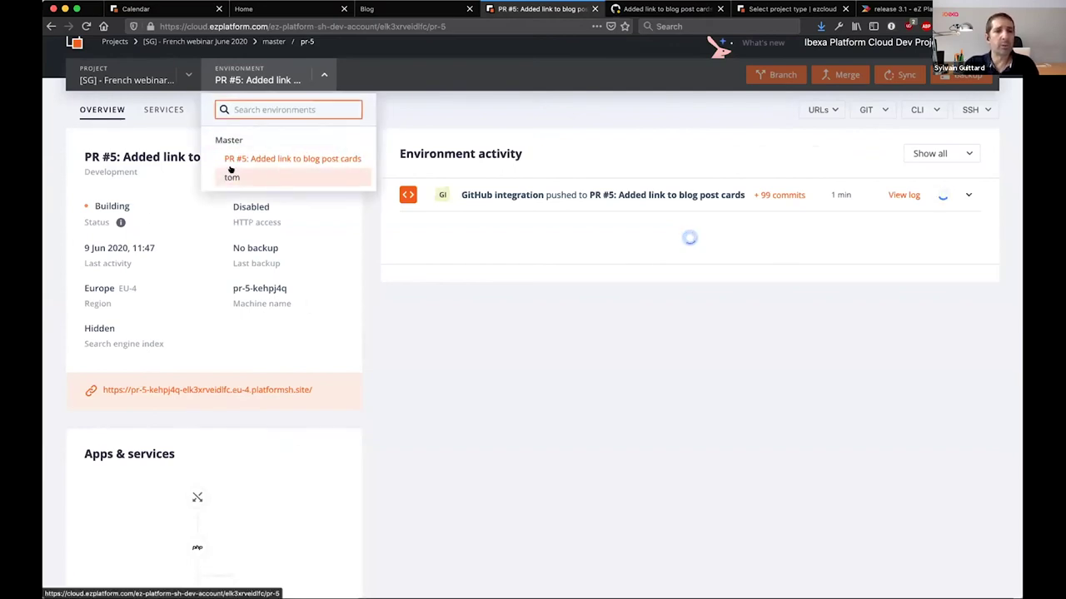
Check the tom and PR #5 environments and review the PR #5 build log before starting a new project
left_click(227, 178)
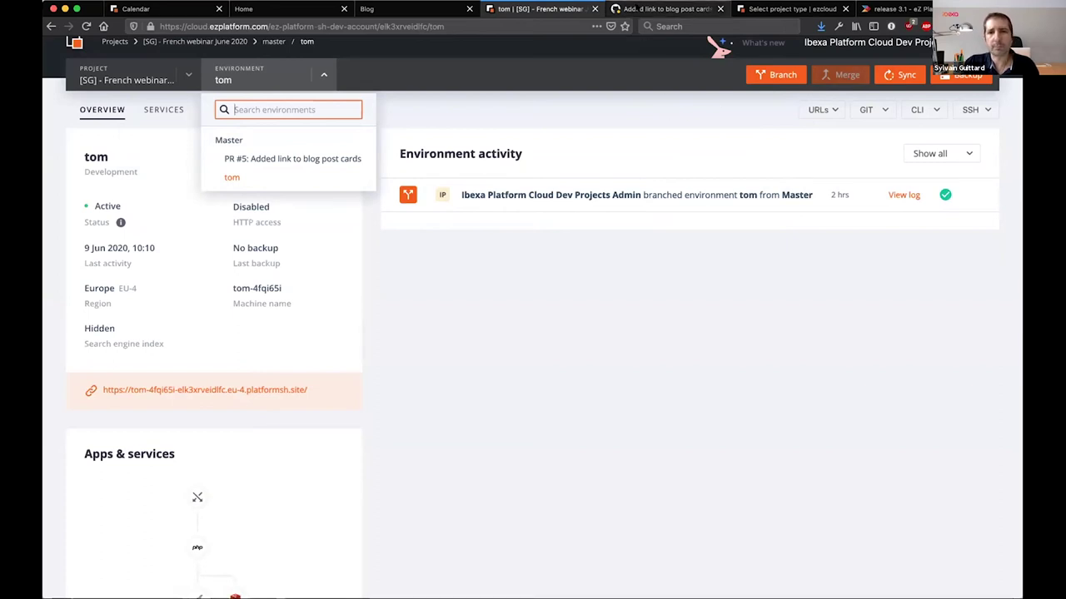
left_click(662, 8)
left_click(537, 8)
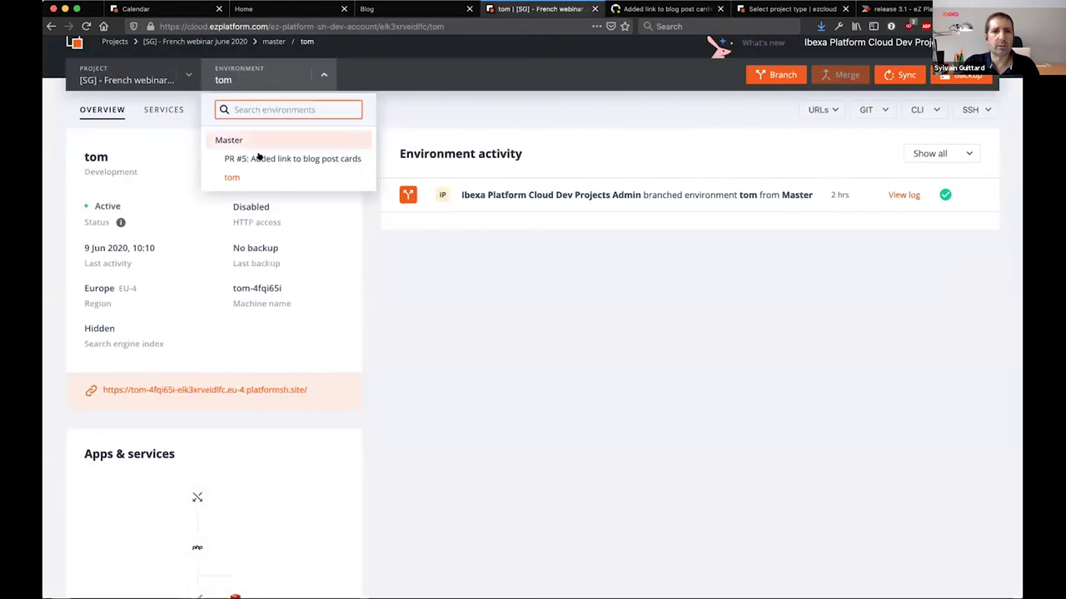
left_click(293, 159)
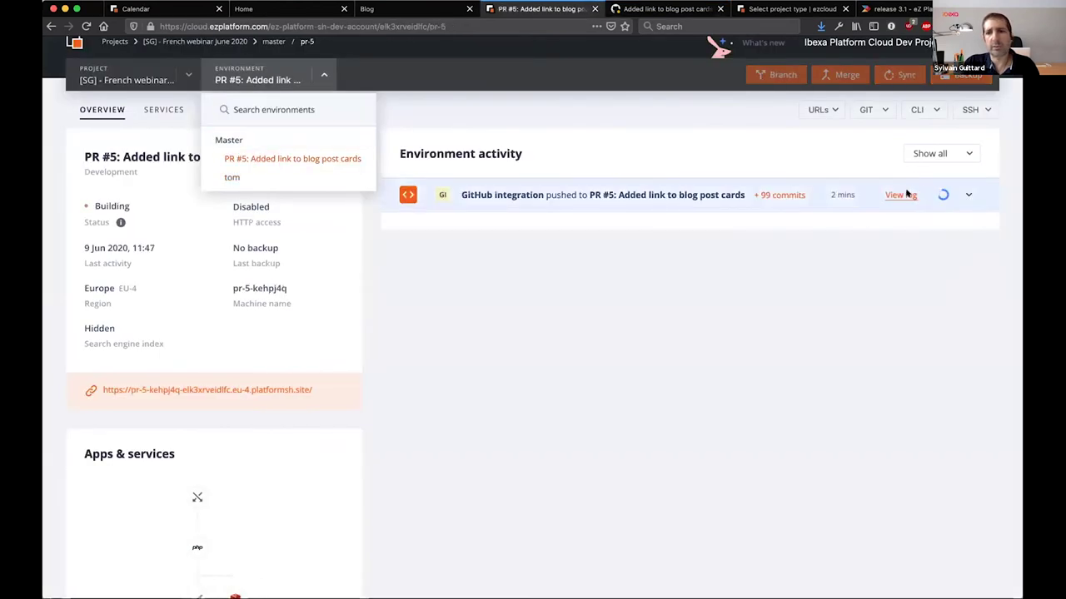
left_click(906, 195)
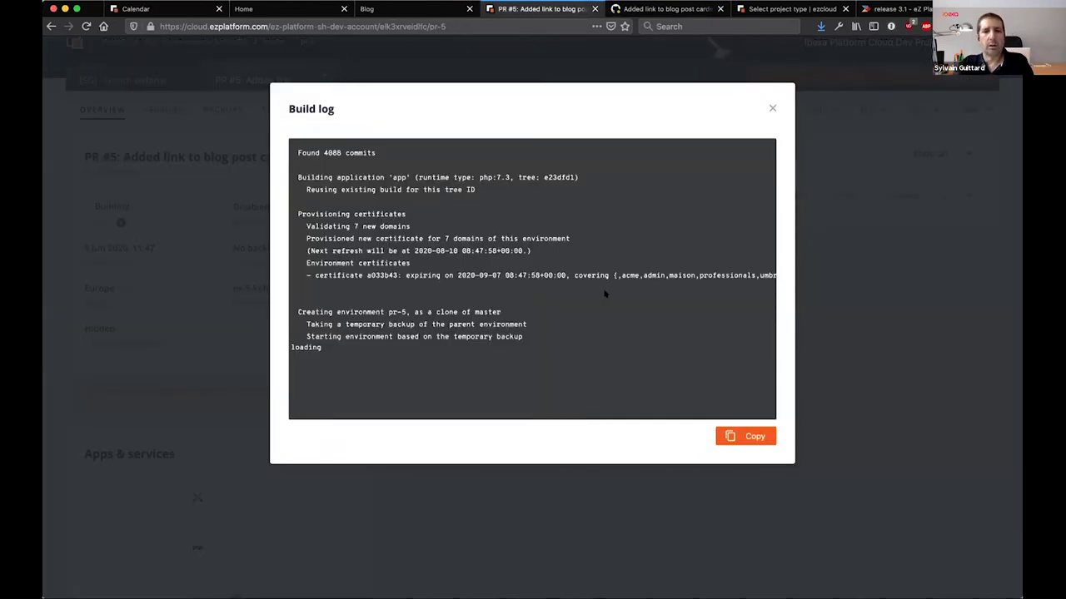
left_click(772, 106)
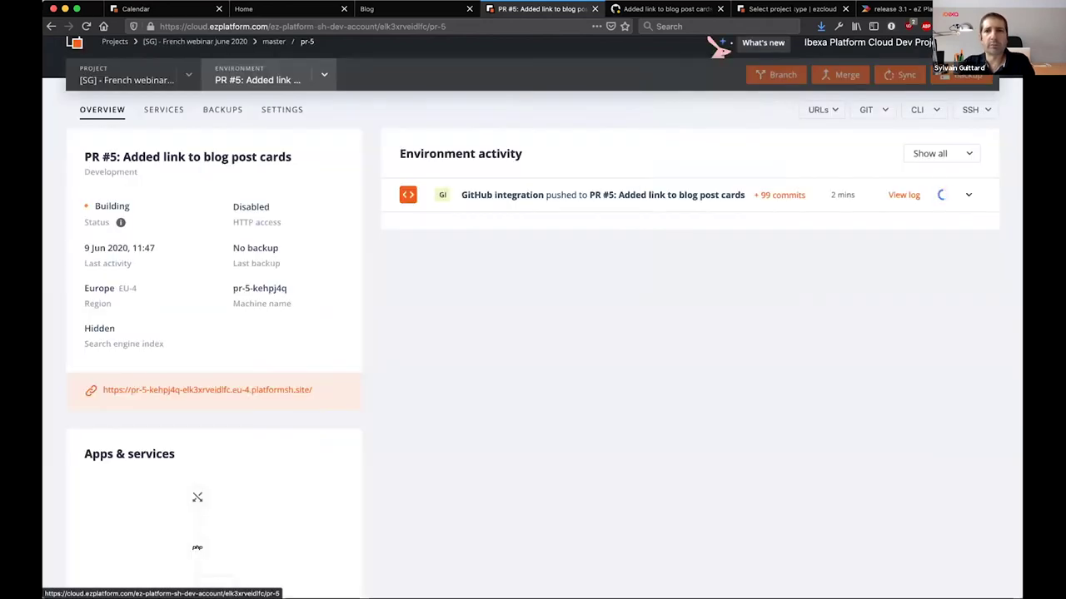
left_click(785, 9)
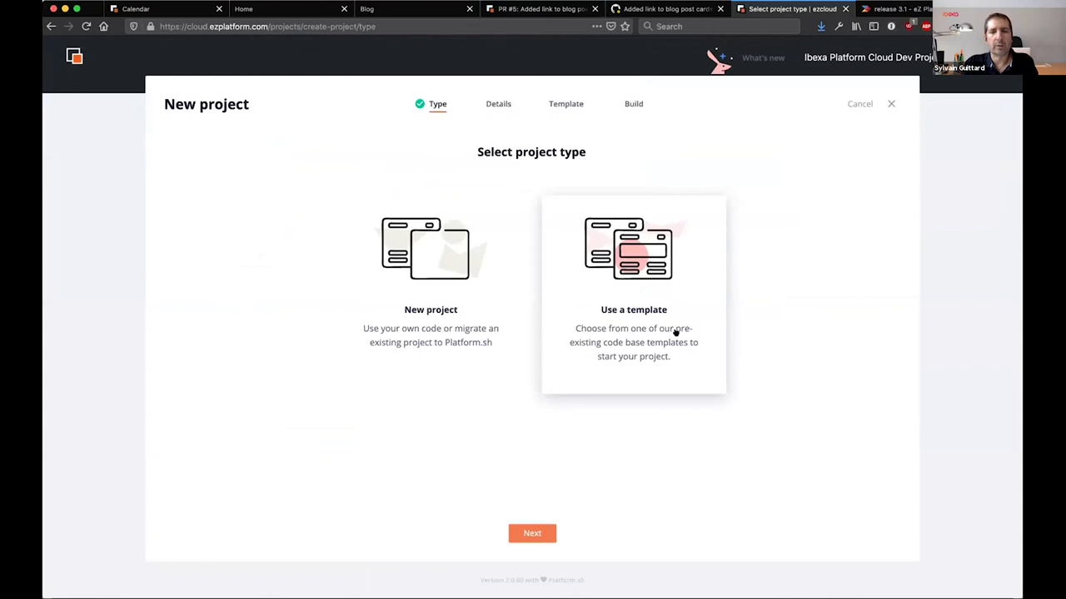
Choose Use a template, name the project 'webinar', and select region Europe [EU-4]
left_click(676, 331)
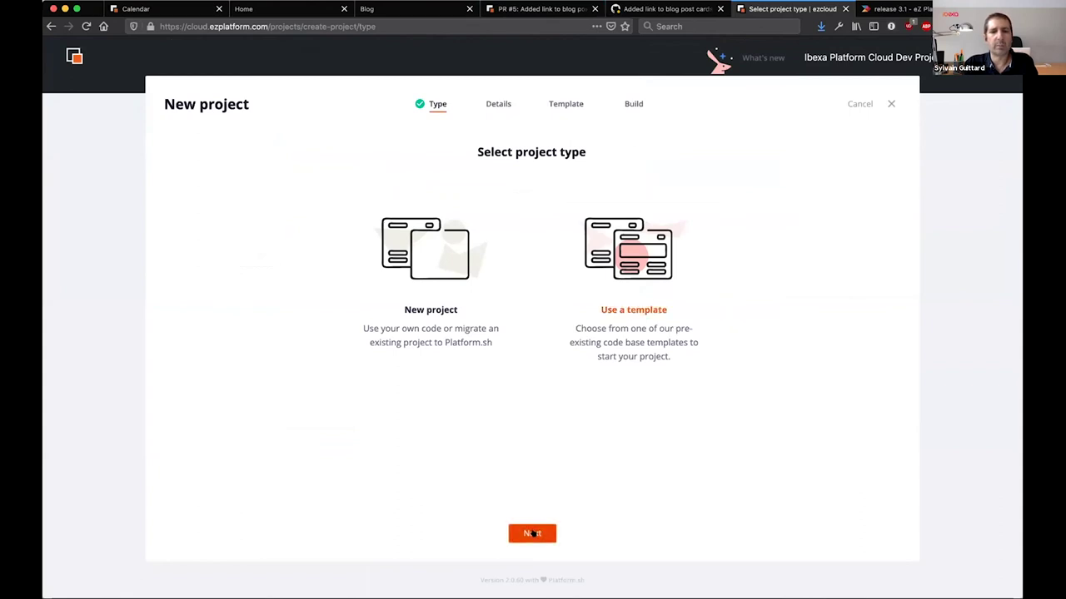
left_click(532, 534)
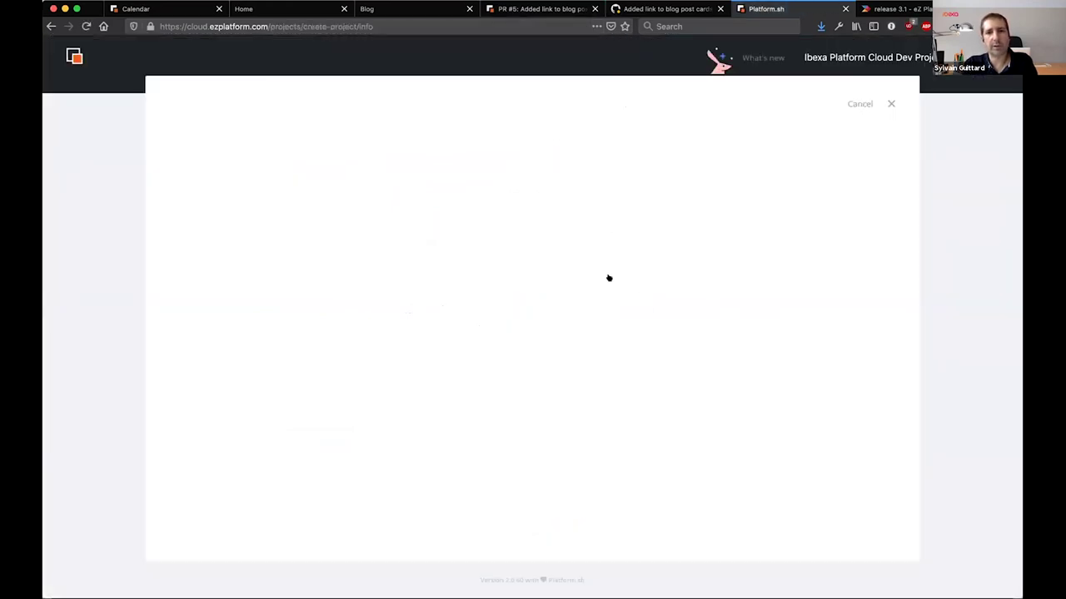
left_click(612, 283)
left_click(524, 533)
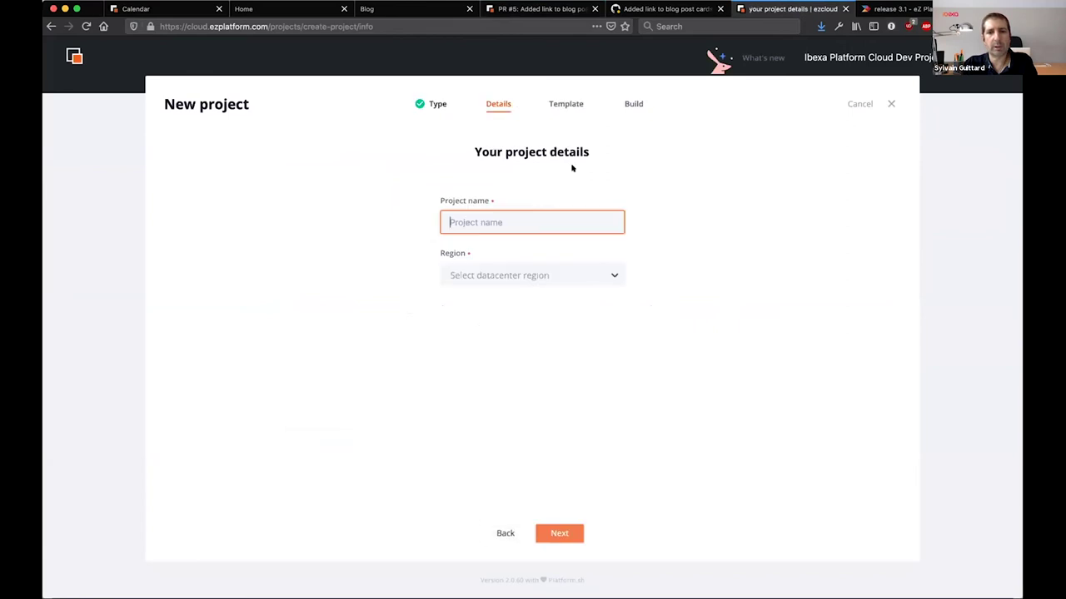
left_click(513, 222)
type("webinar")
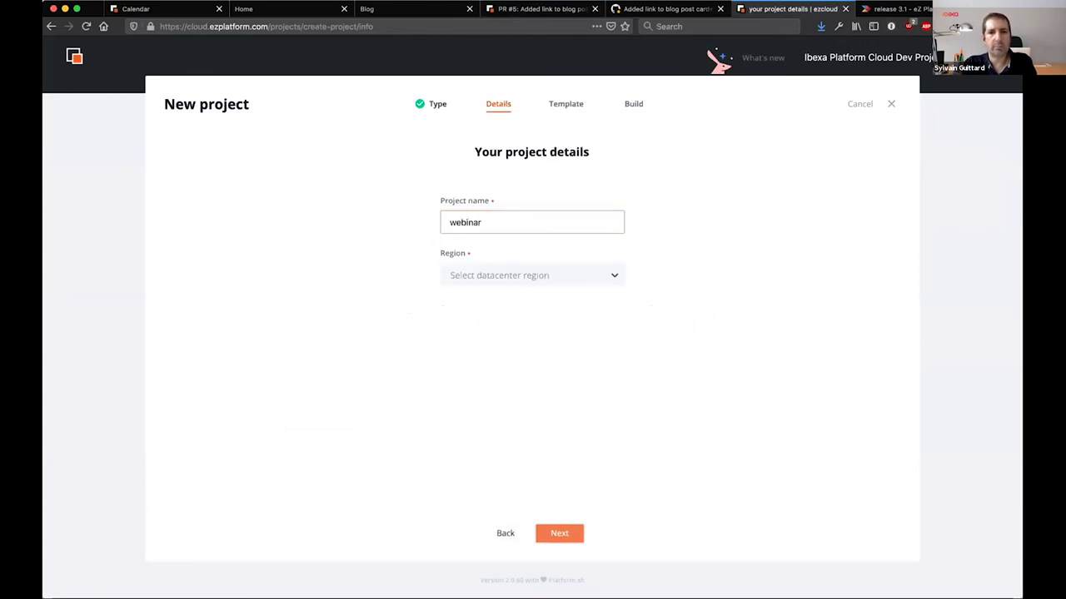
left_click(494, 274)
scroll(490, 404, "down", 1)
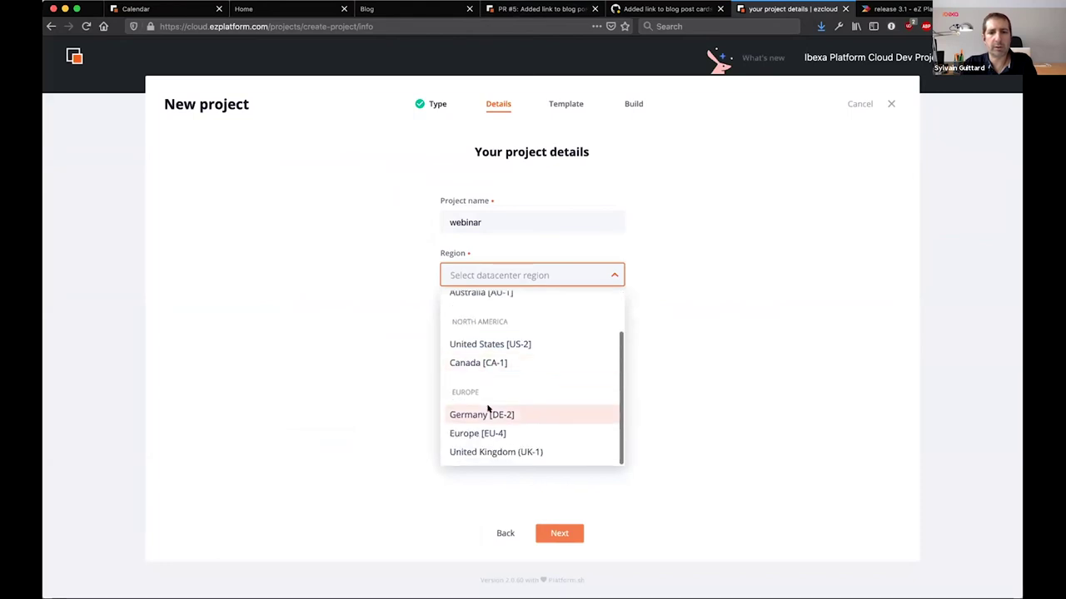
left_click(482, 433)
left_click(545, 531)
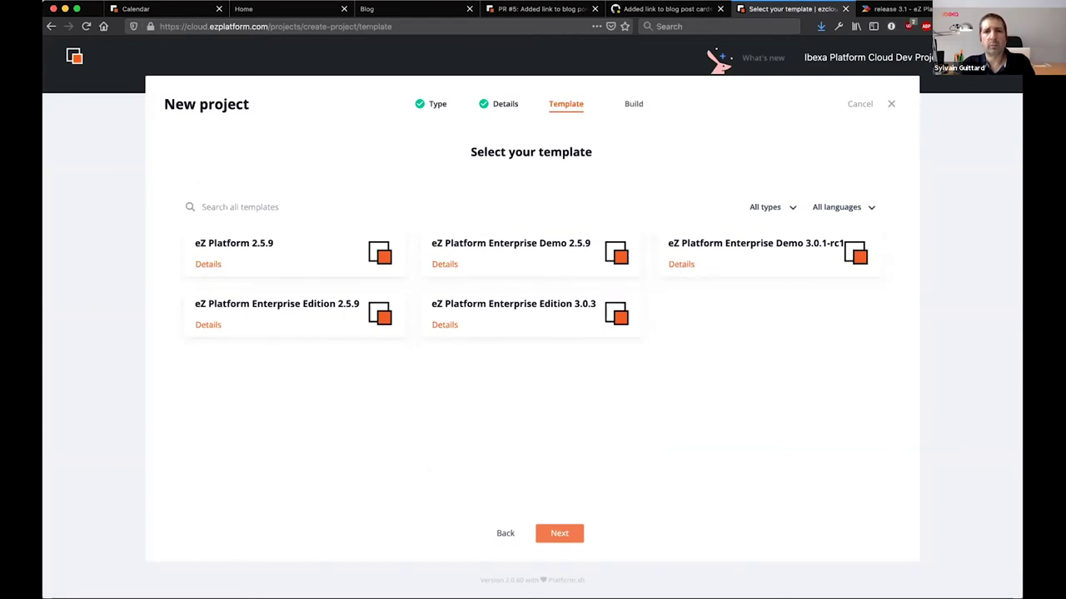
Read through the PR #5 deployment build log, then return to the pull request on GitHub
left_click(654, 10)
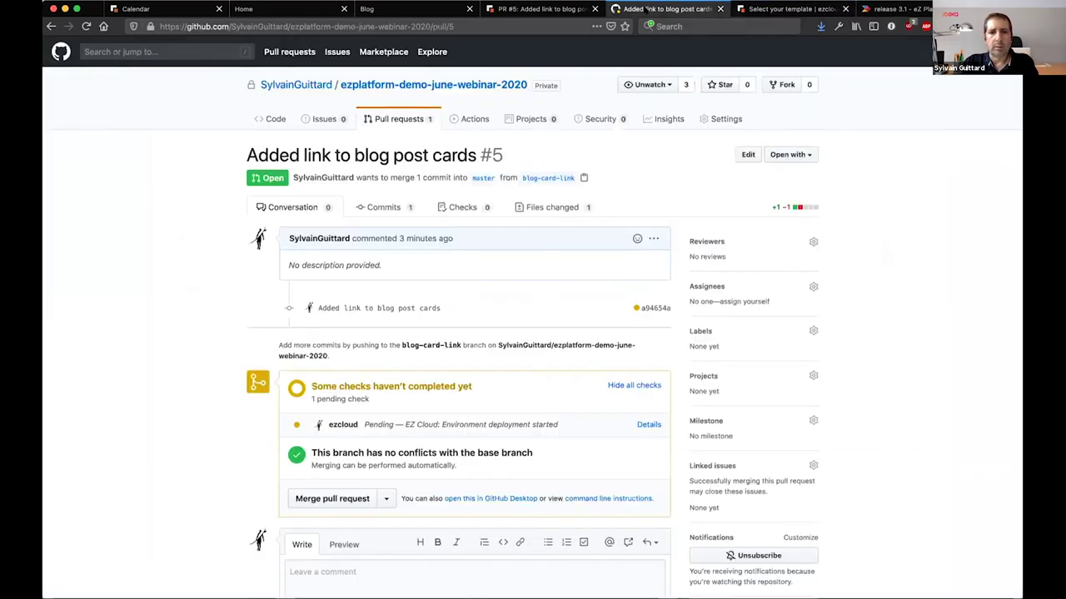
left_click(541, 8)
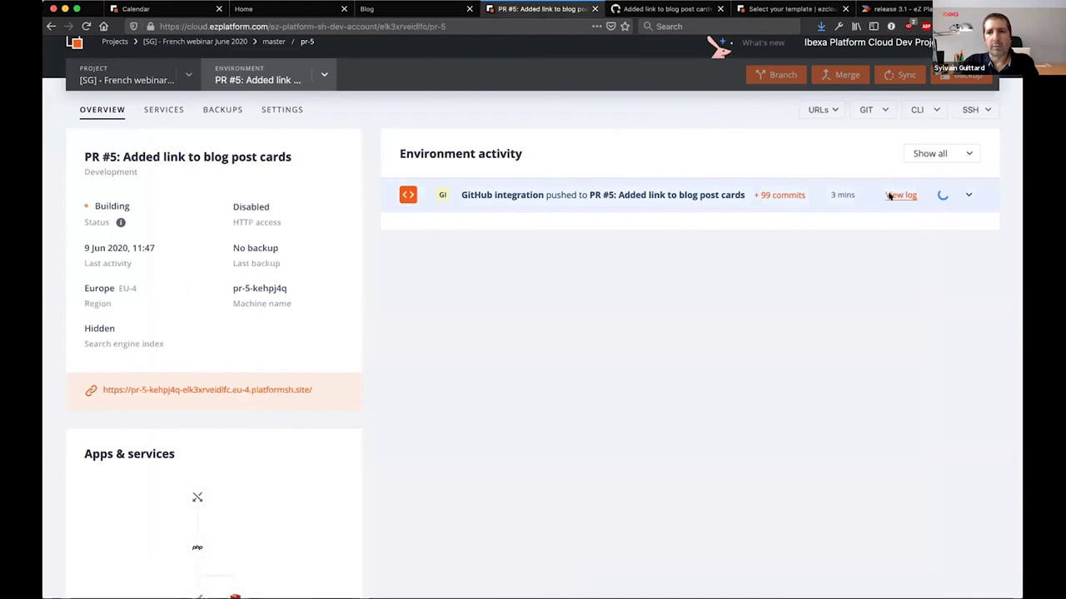
left_click(901, 195)
scroll(559, 310, "down", 5)
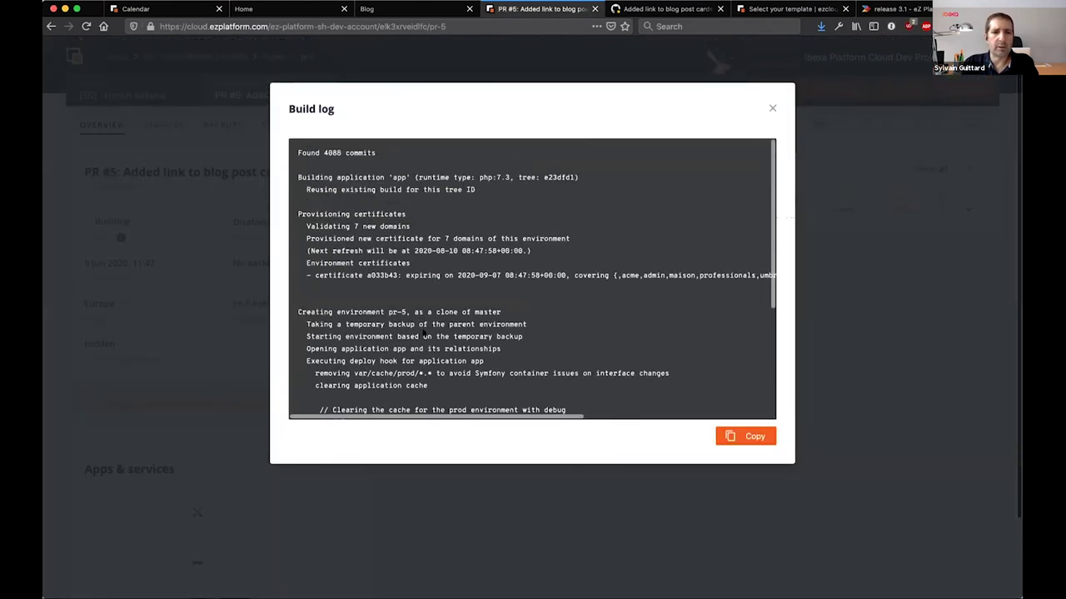
scroll(423, 332, "down", 5)
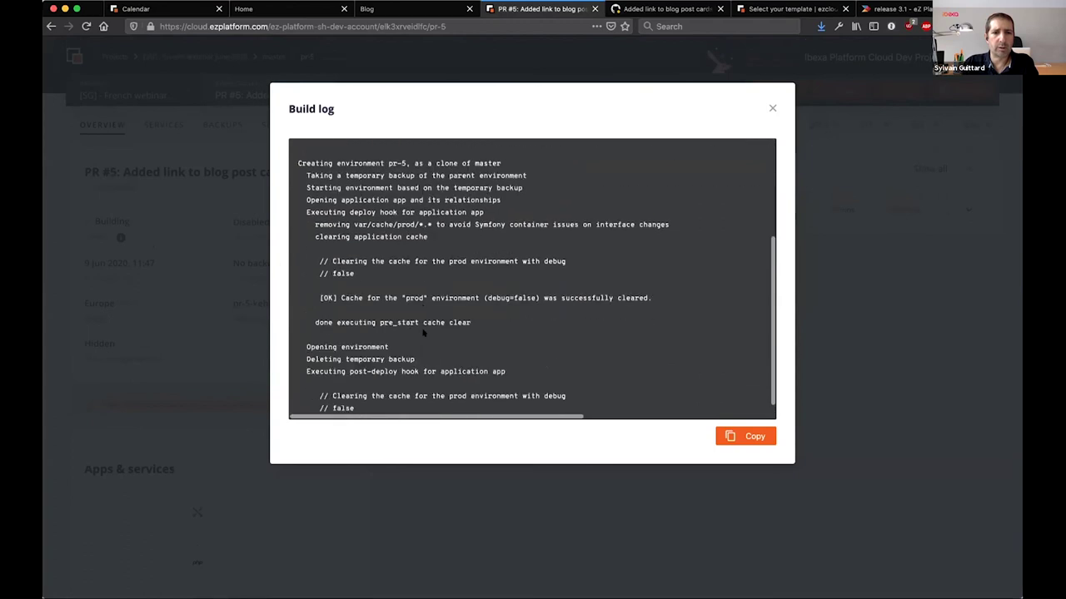
scroll(423, 332, "down", 1)
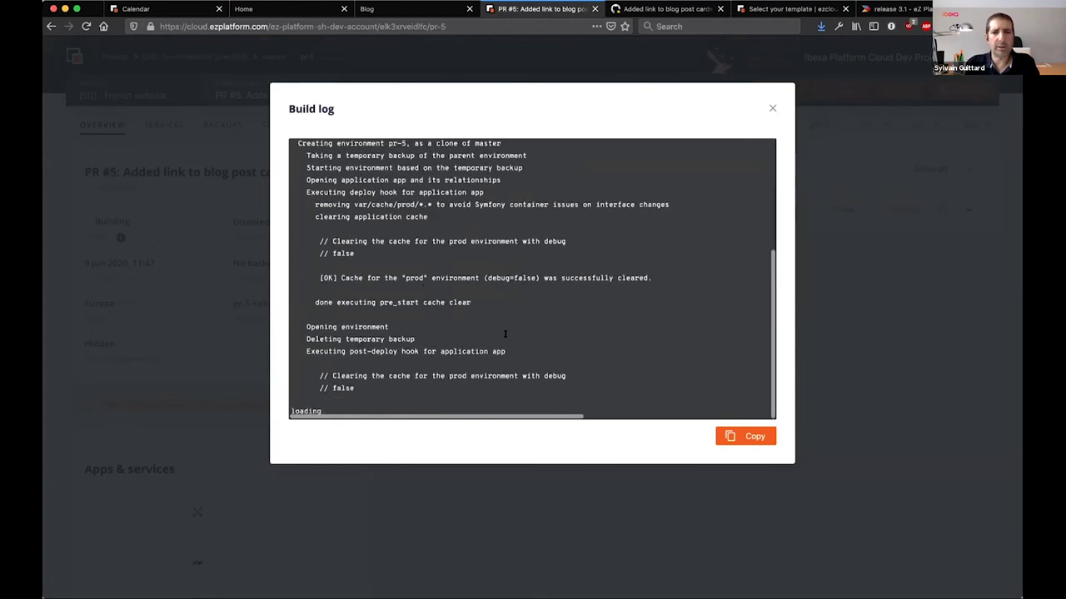
left_click(771, 109)
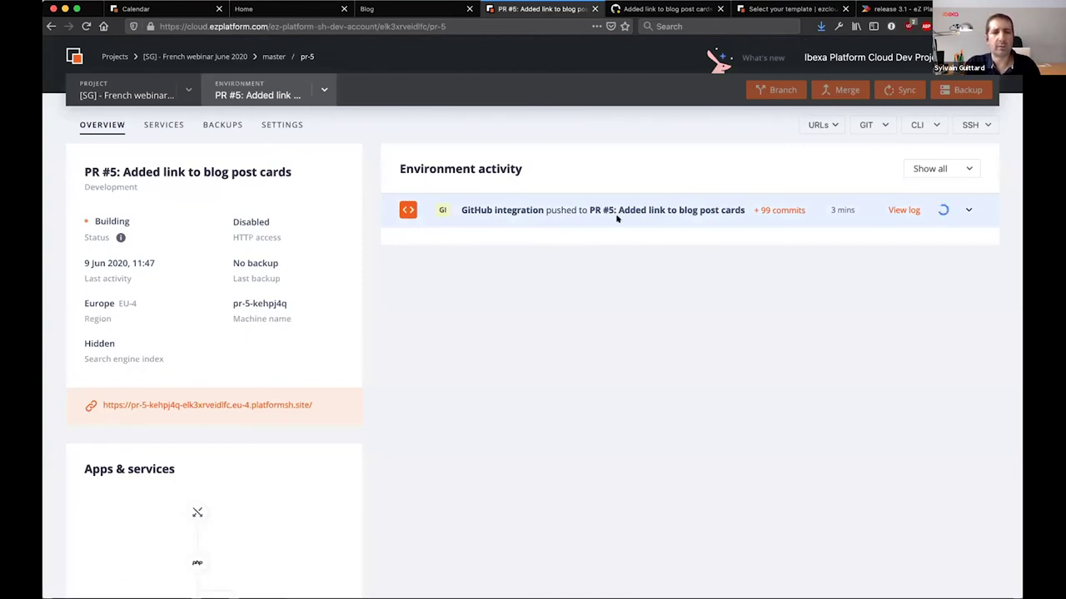
key("ctrl+Tab")
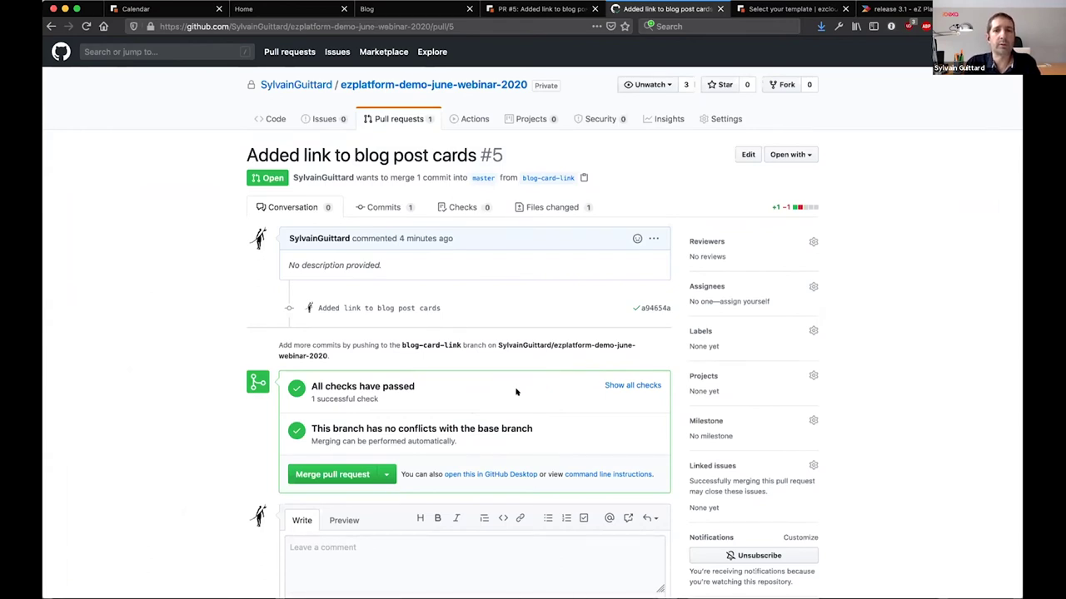
left_click(541, 8)
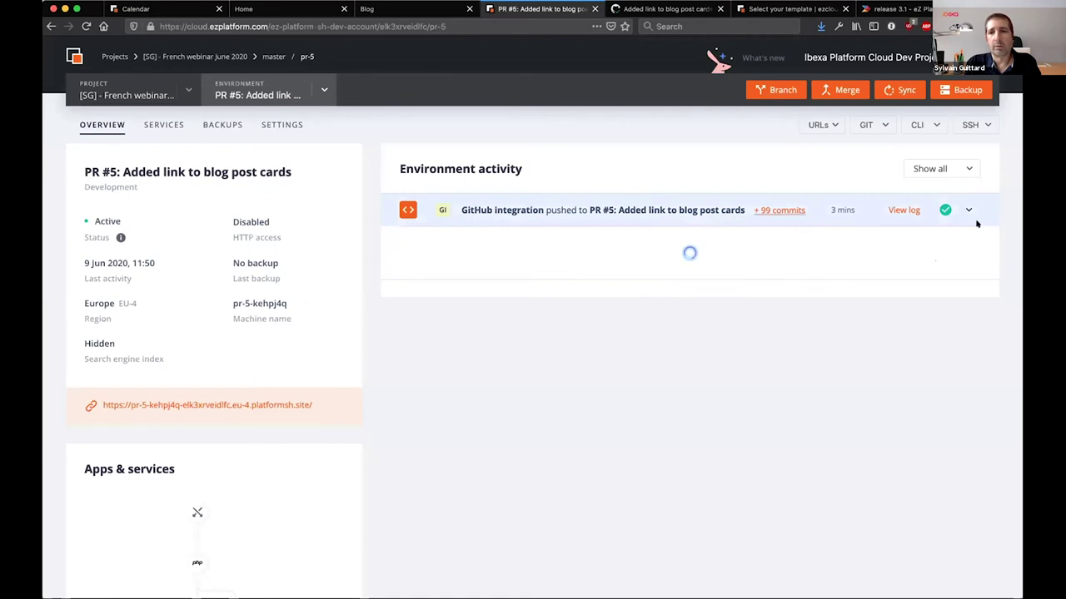
left_click(666, 8)
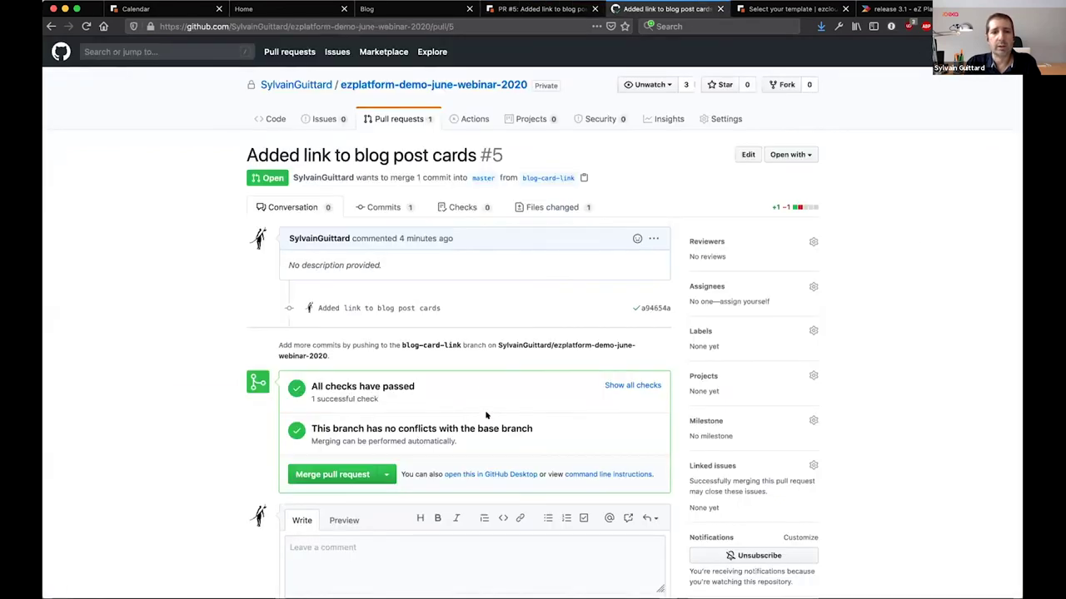
left_click(632, 385)
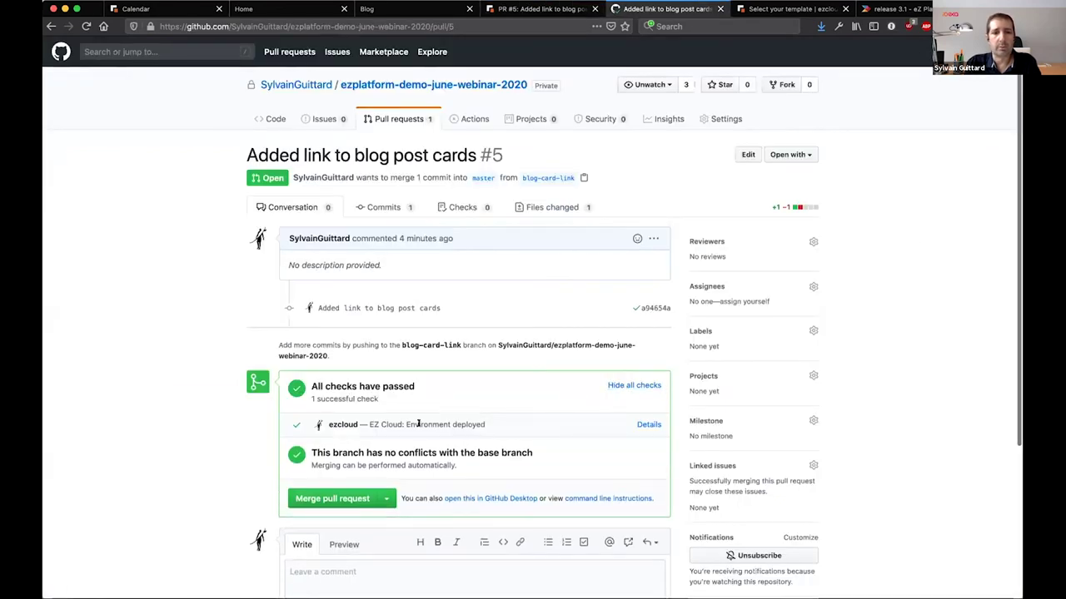
left_click(643, 425)
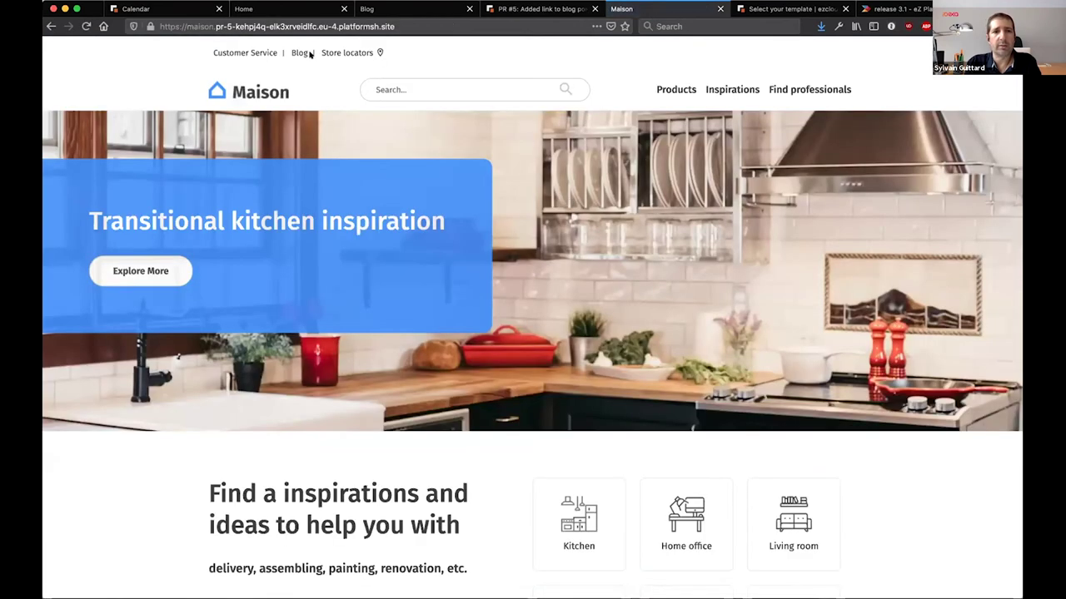
left_click(299, 53)
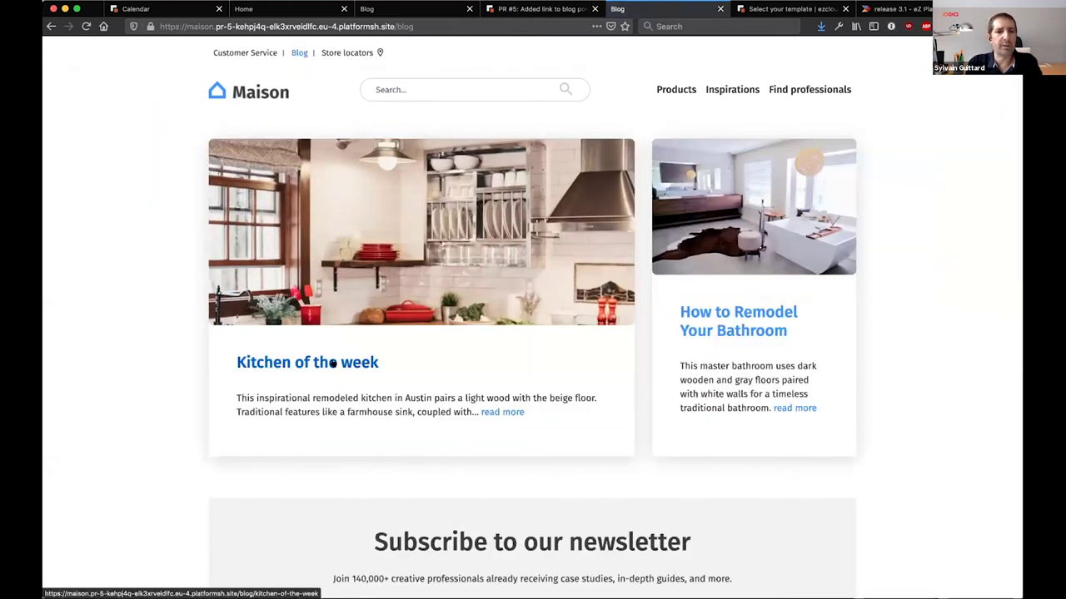
left_click(291, 362)
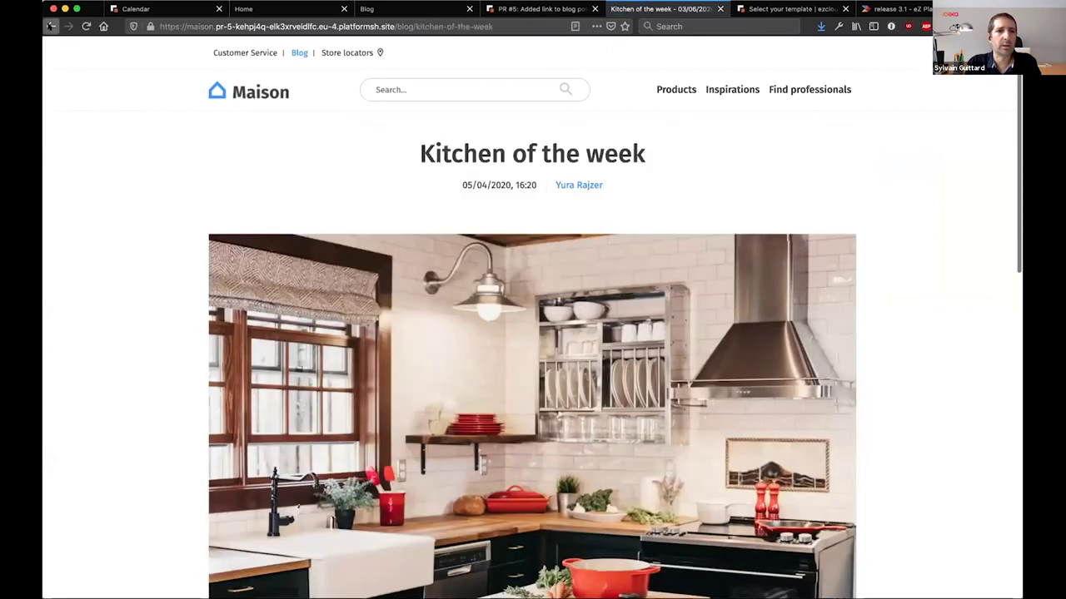
left_click(51, 26)
left_click(51, 26)
left_click(51, 26)
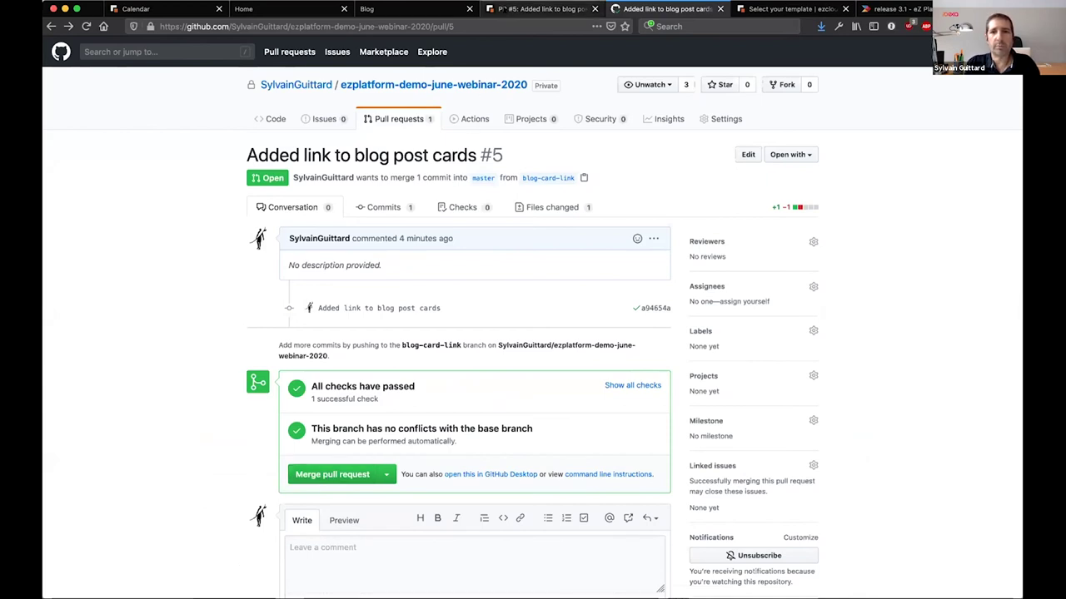
Merge pull request #5 into master and confirm the merge
left_click(540, 8)
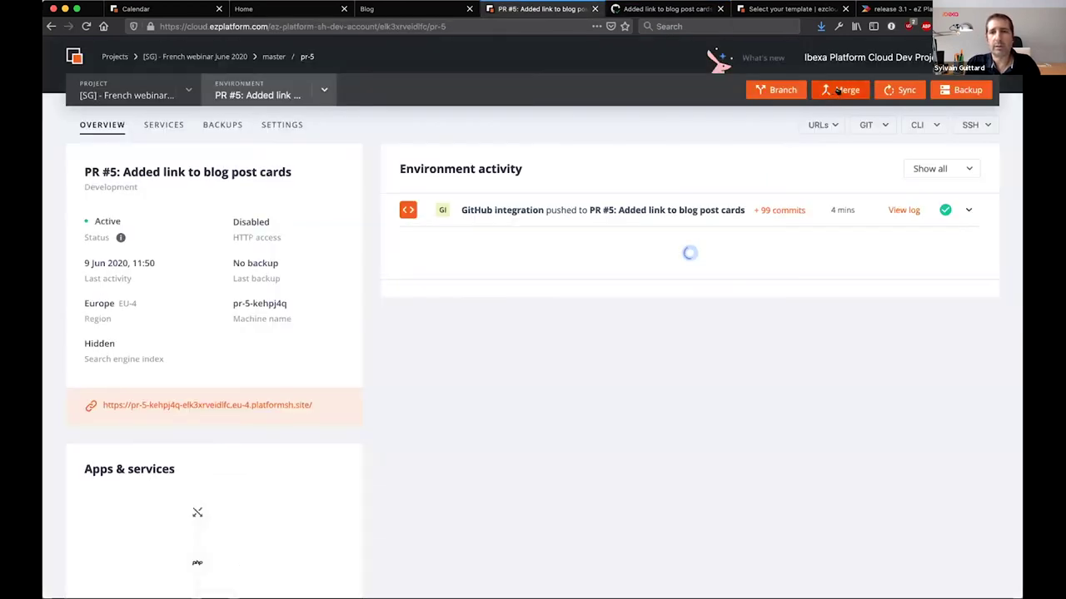
left_click(653, 9)
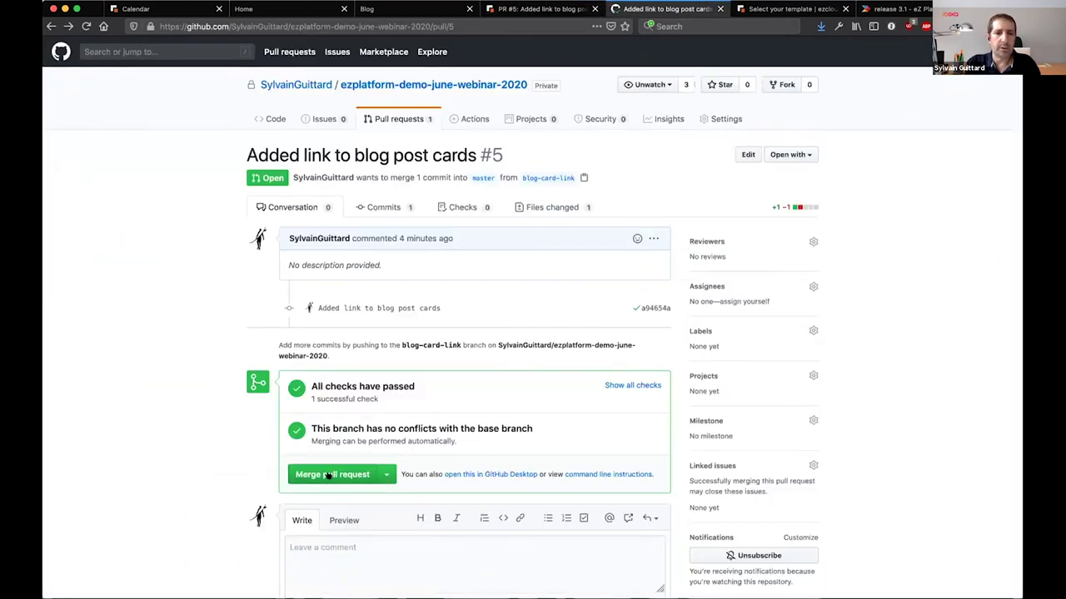
left_click(328, 475)
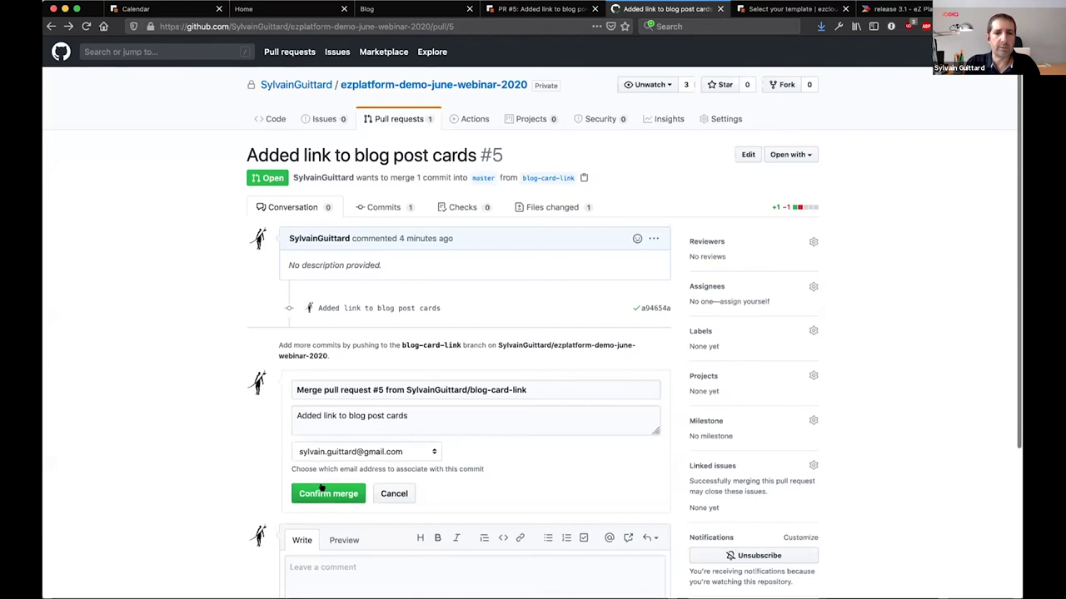
left_click(321, 494)
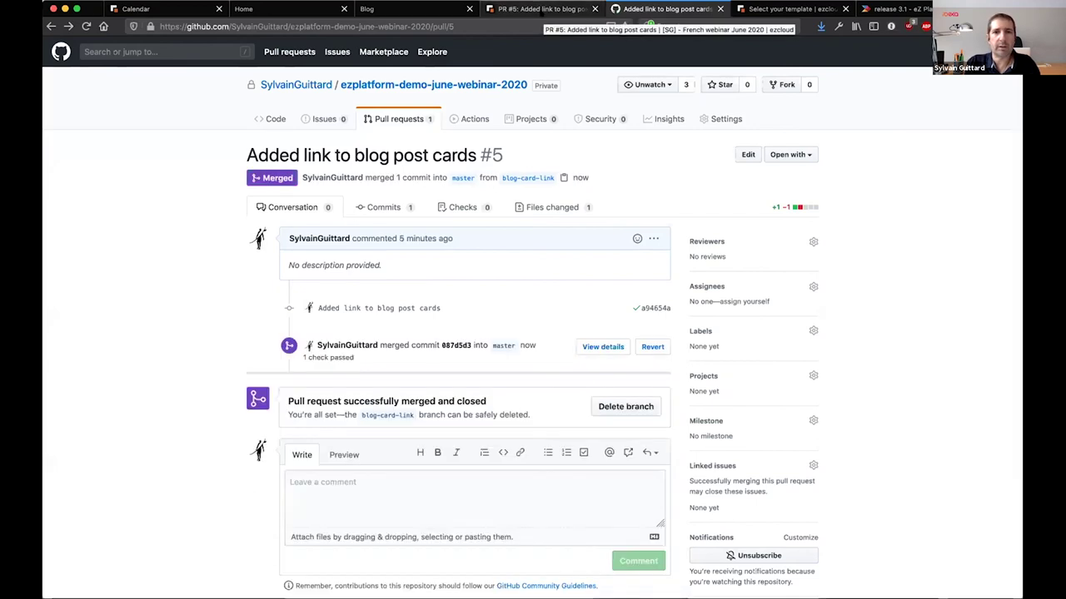
Switch the cloud console to the Master environment to watch the merged build
left_click(542, 10)
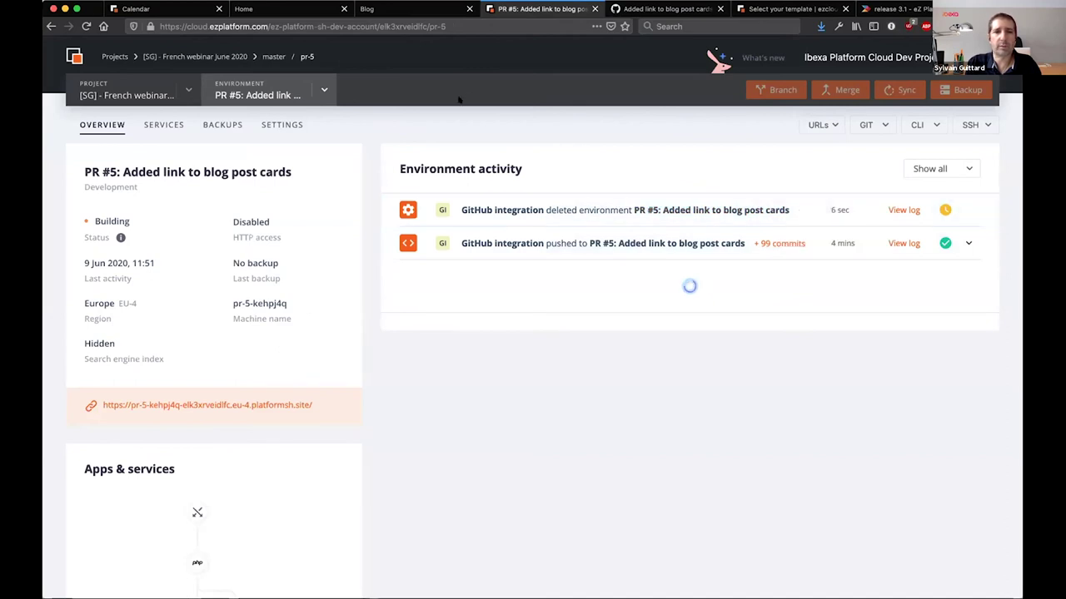
left_click(304, 97)
left_click(232, 153)
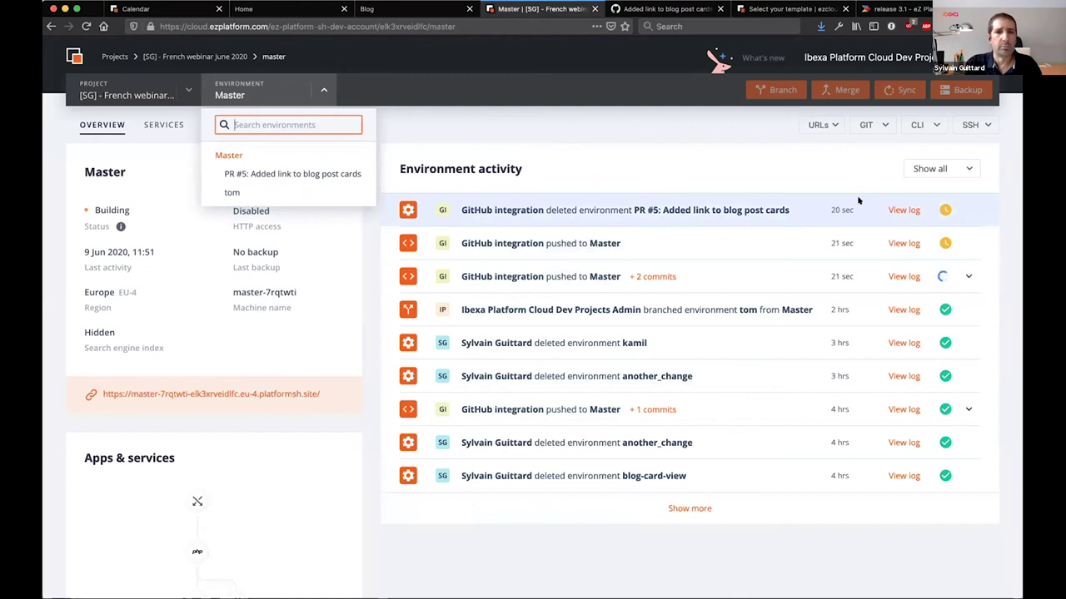
Review and close the Master deployment log, check the merged pull request, then view the Release 3.1 roadmap
left_click(904, 276)
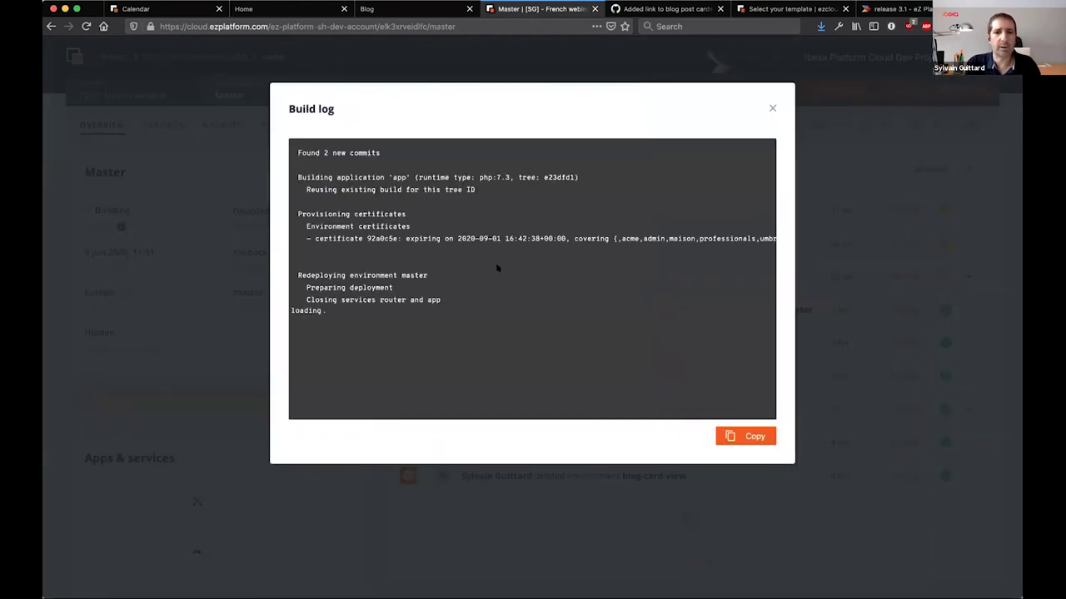
left_click(771, 108)
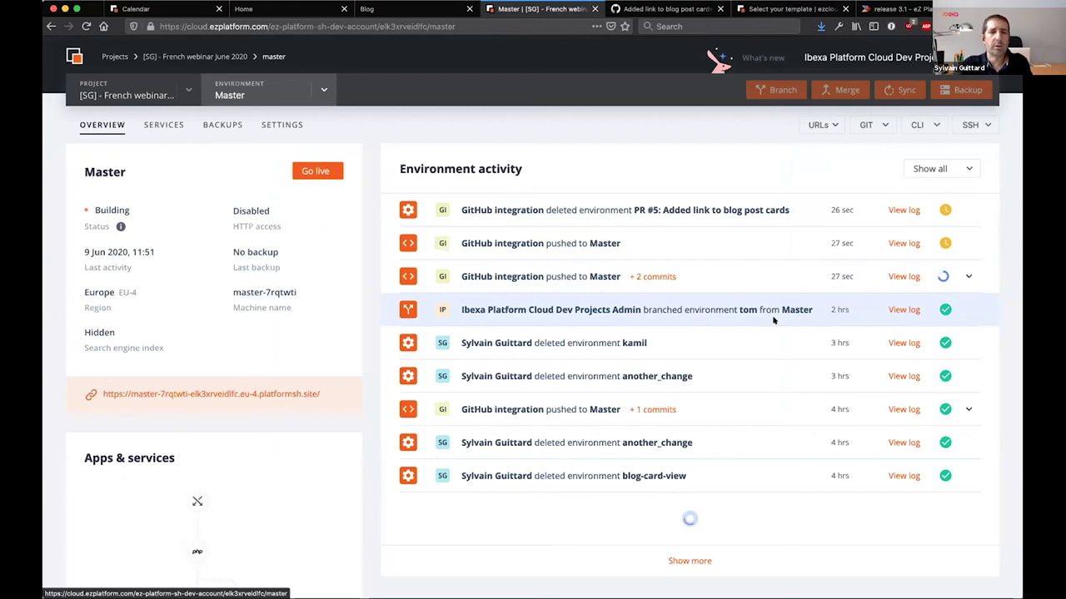
left_click(666, 8)
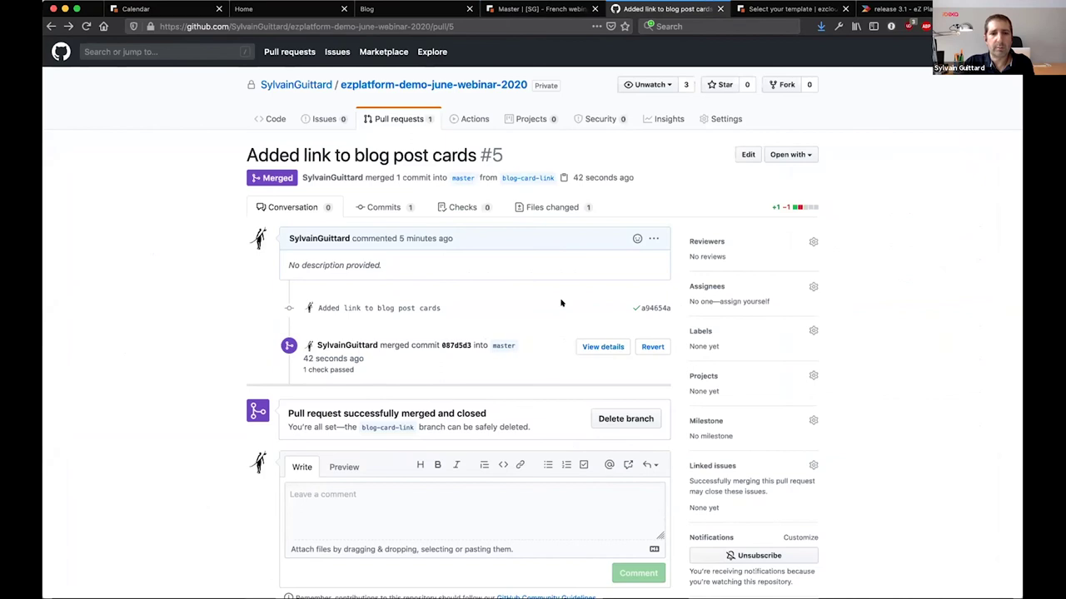
left_click(559, 9)
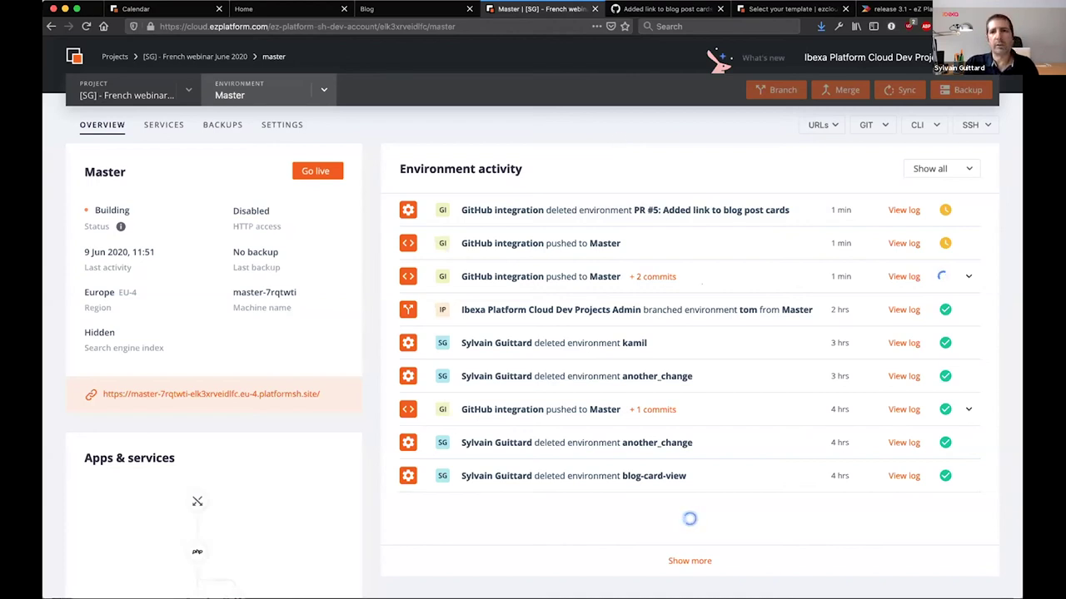
left_click(888, 9)
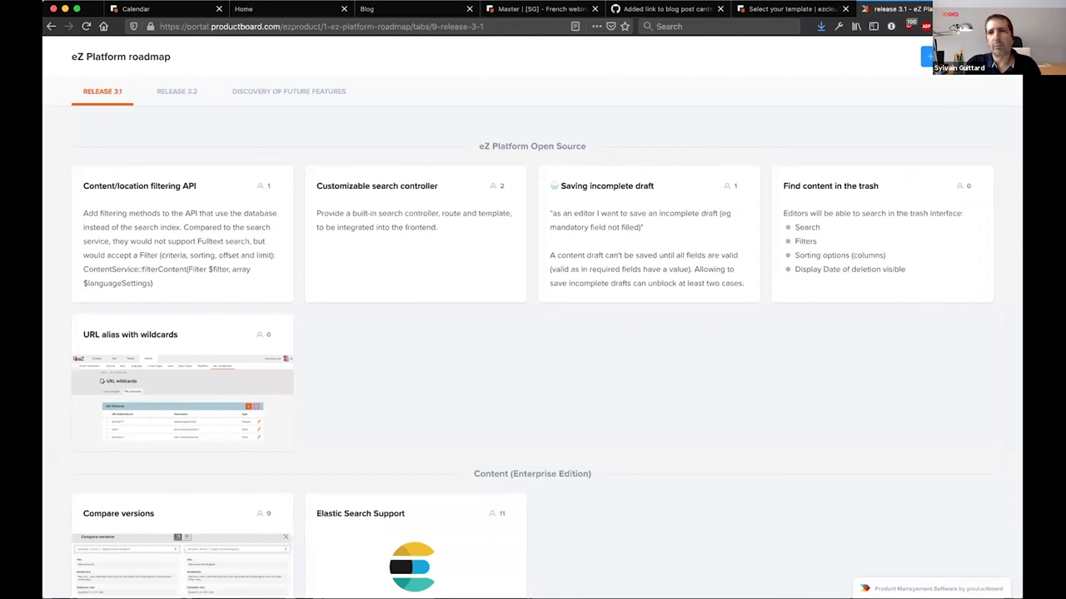
Load ezplatform.com in a new tab and follow its footer Roadmap link to the eZ Platform roadmap
left_click(926, 55)
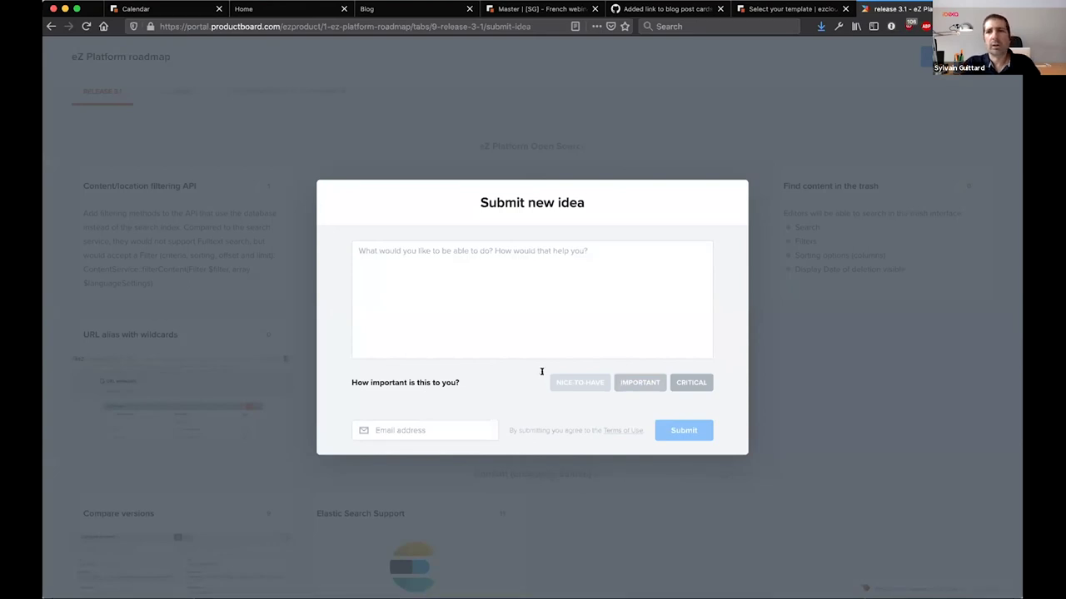
key("ctrl+t")
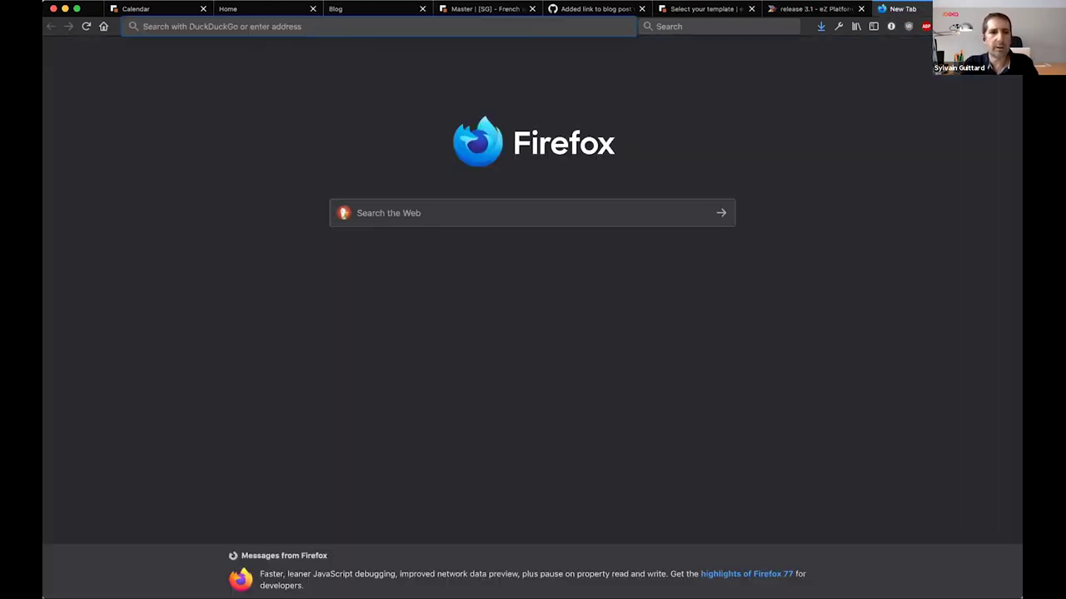
type("ezplatform.com")
key("Return")
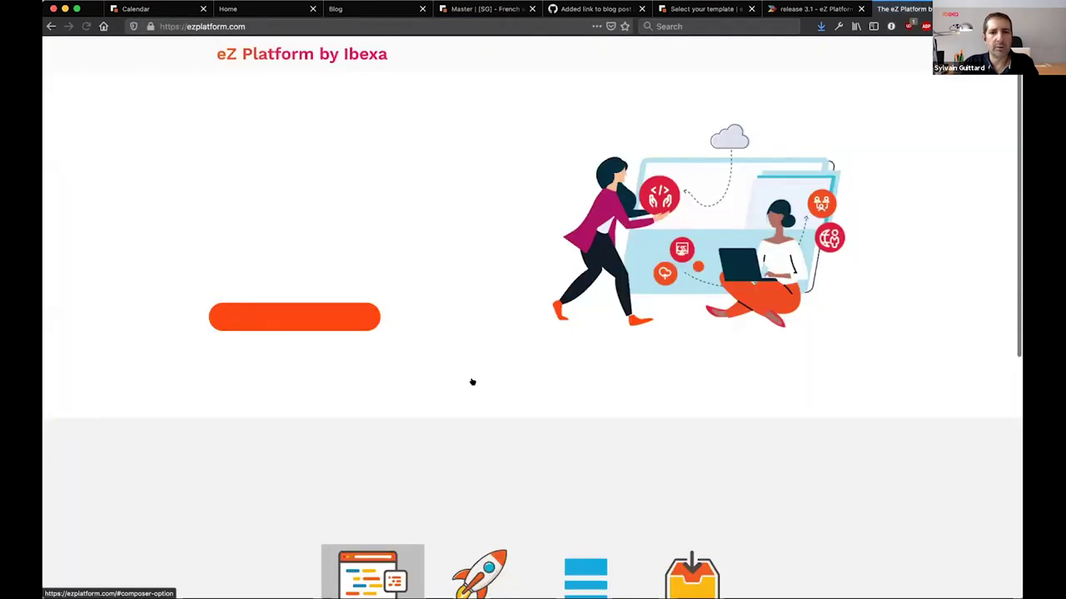
left_click(472, 382)
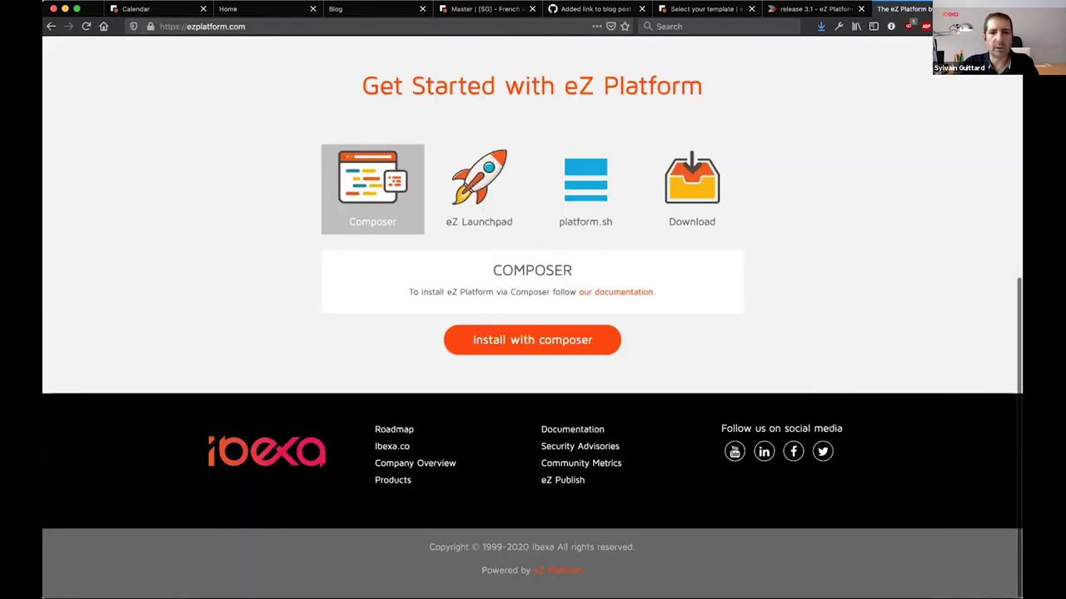
left_click(394, 430)
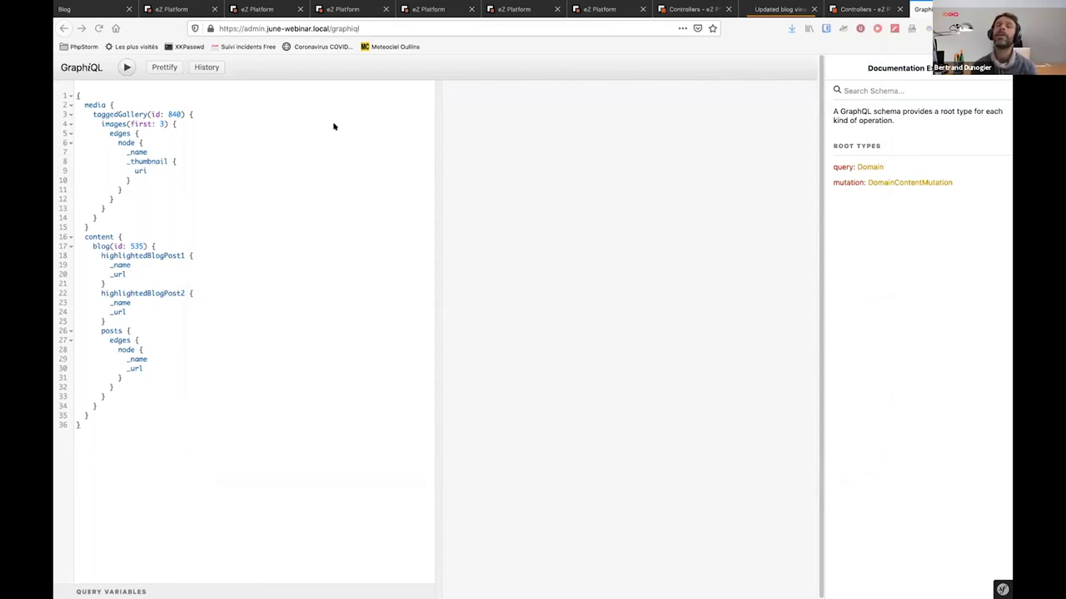
Add a _name field on its own line in the taggedGallery(id: 840) block, above images
left_click(203, 106)
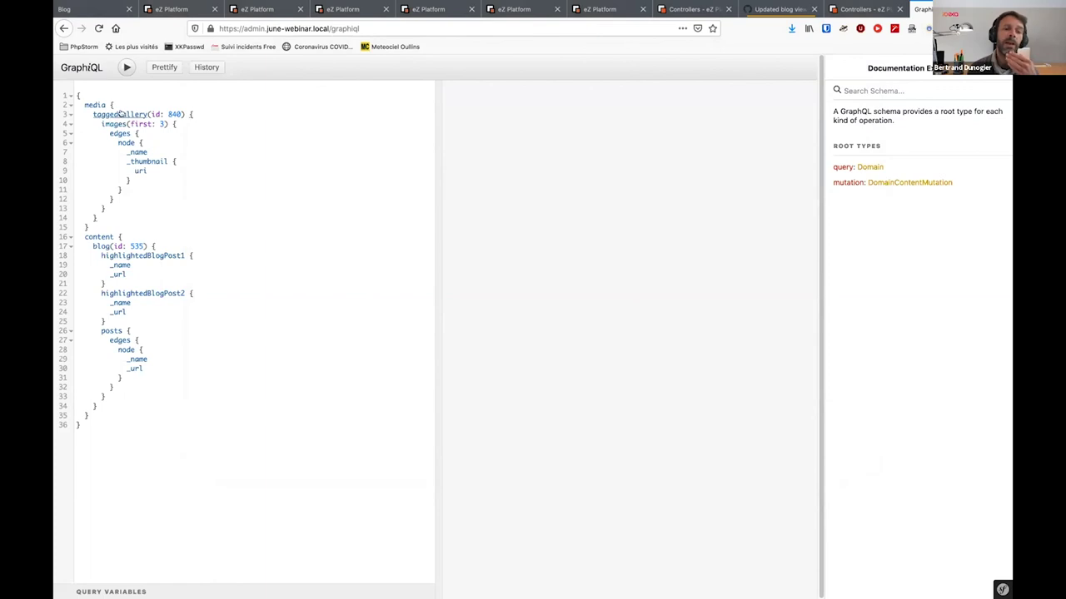
mouse_move(121, 114)
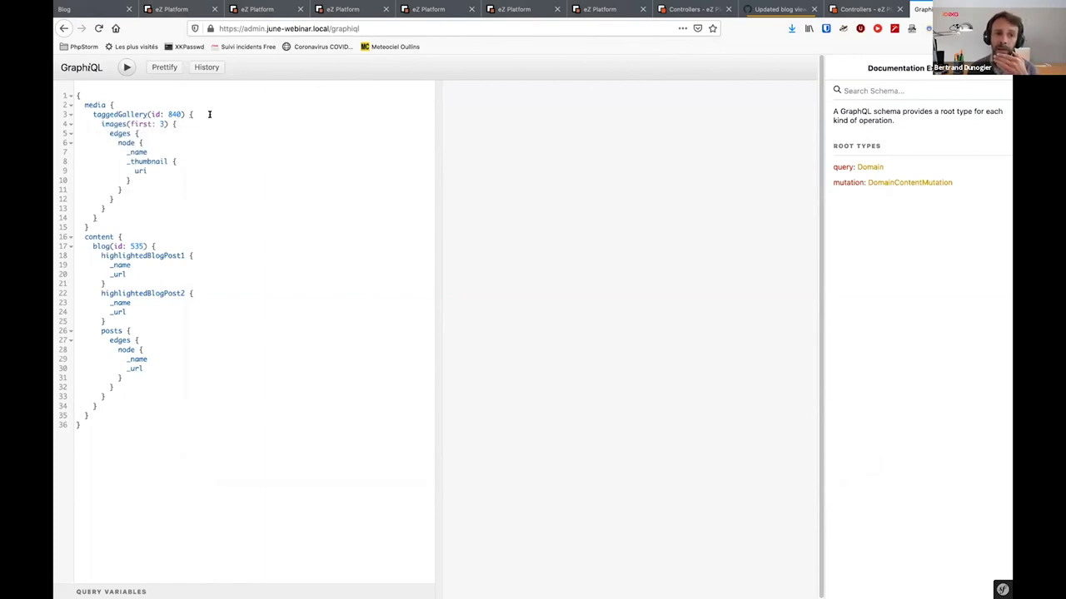
left_click(186, 117)
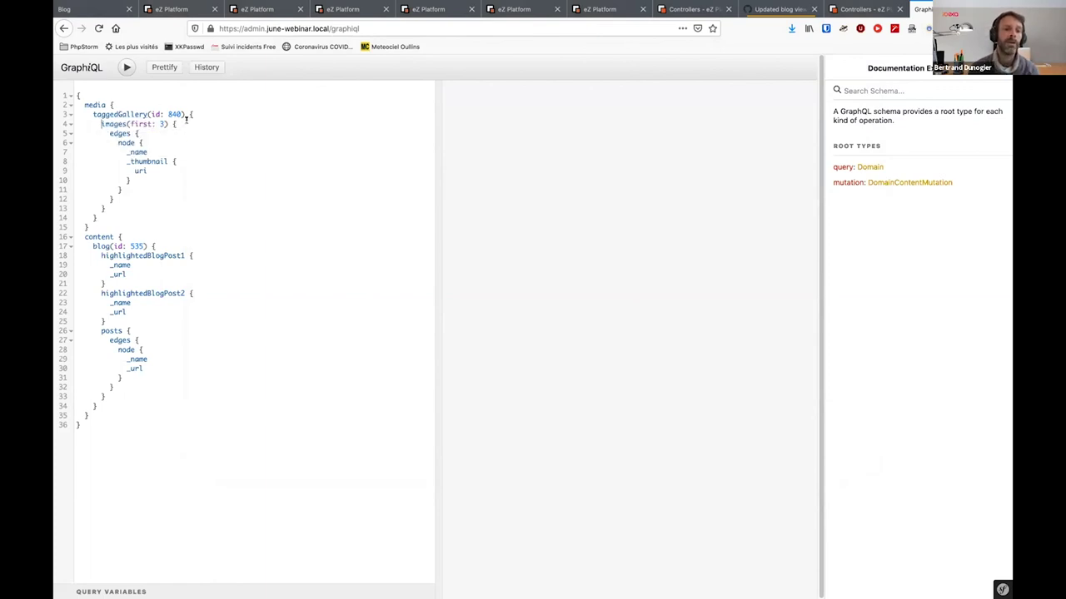
type("_name")
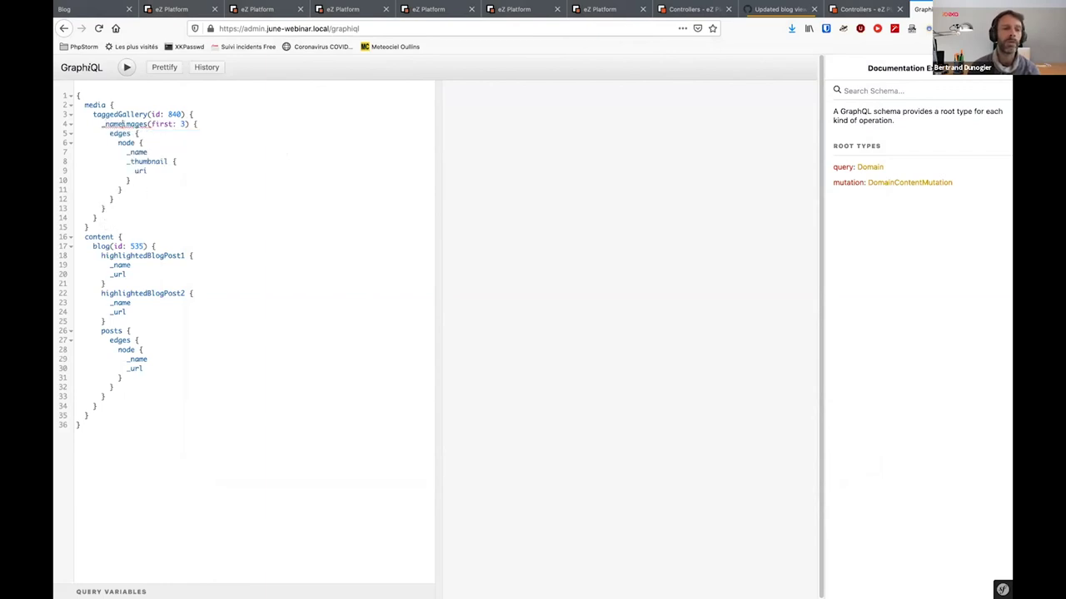
key("Return")
left_click(102, 143)
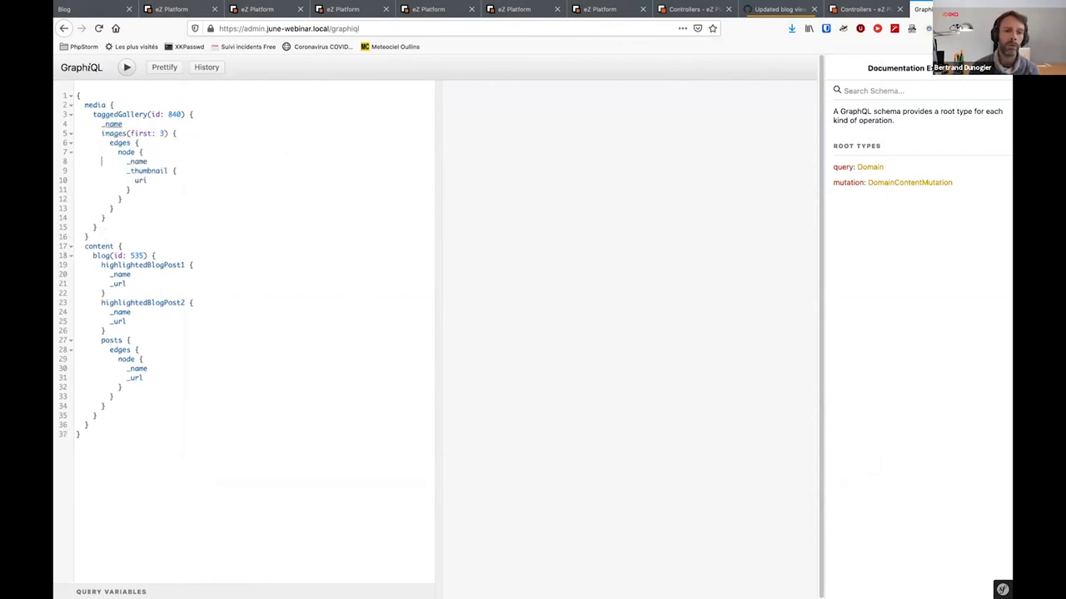